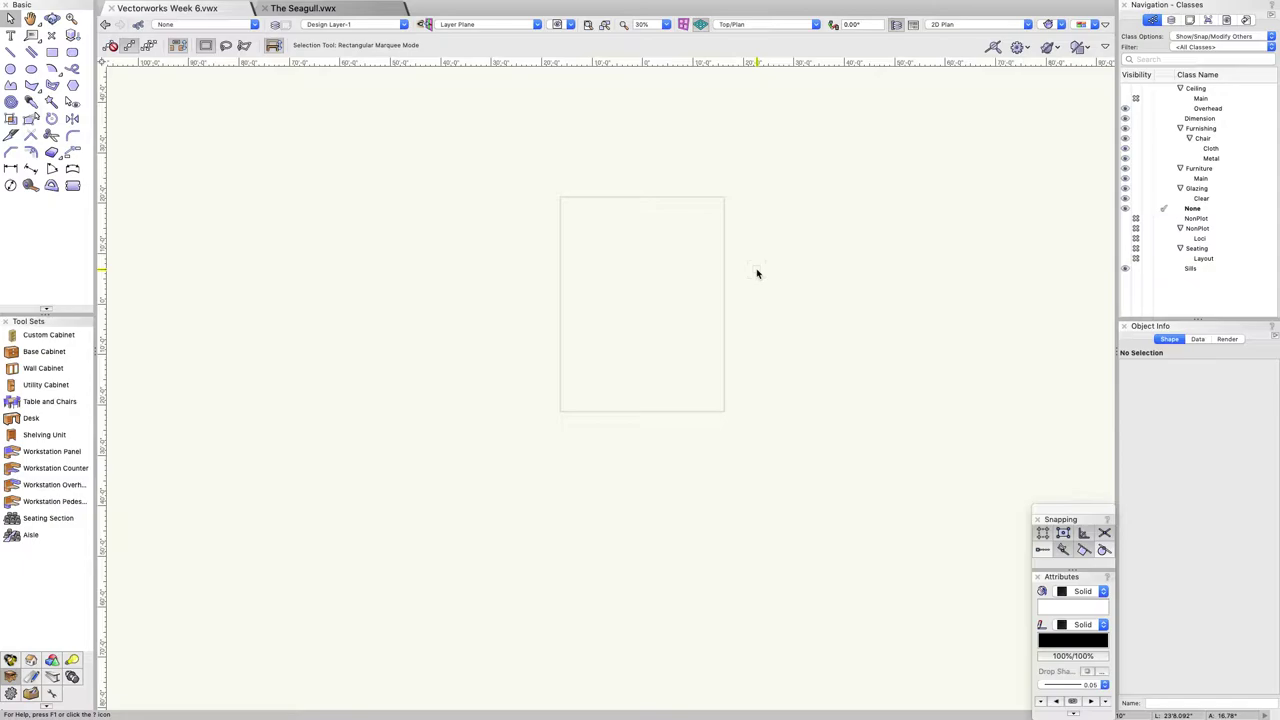
Draw an unstyled vertical wall 70' long, running downward outside the left side of the page boundary.
{"action": "scroll", "coordinate": [770, 270], "scroll_direction": "down", "scroll_amount": 2}
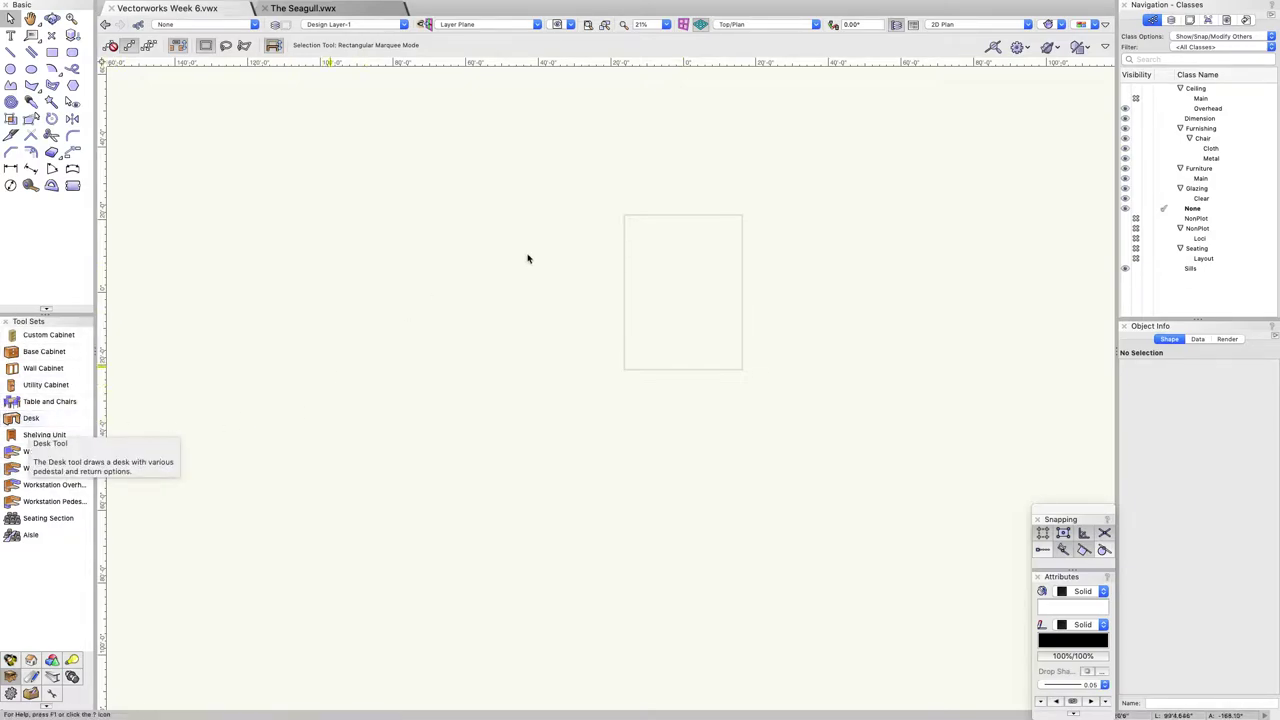
{"action": "left_click", "coordinate": [31, 662]}
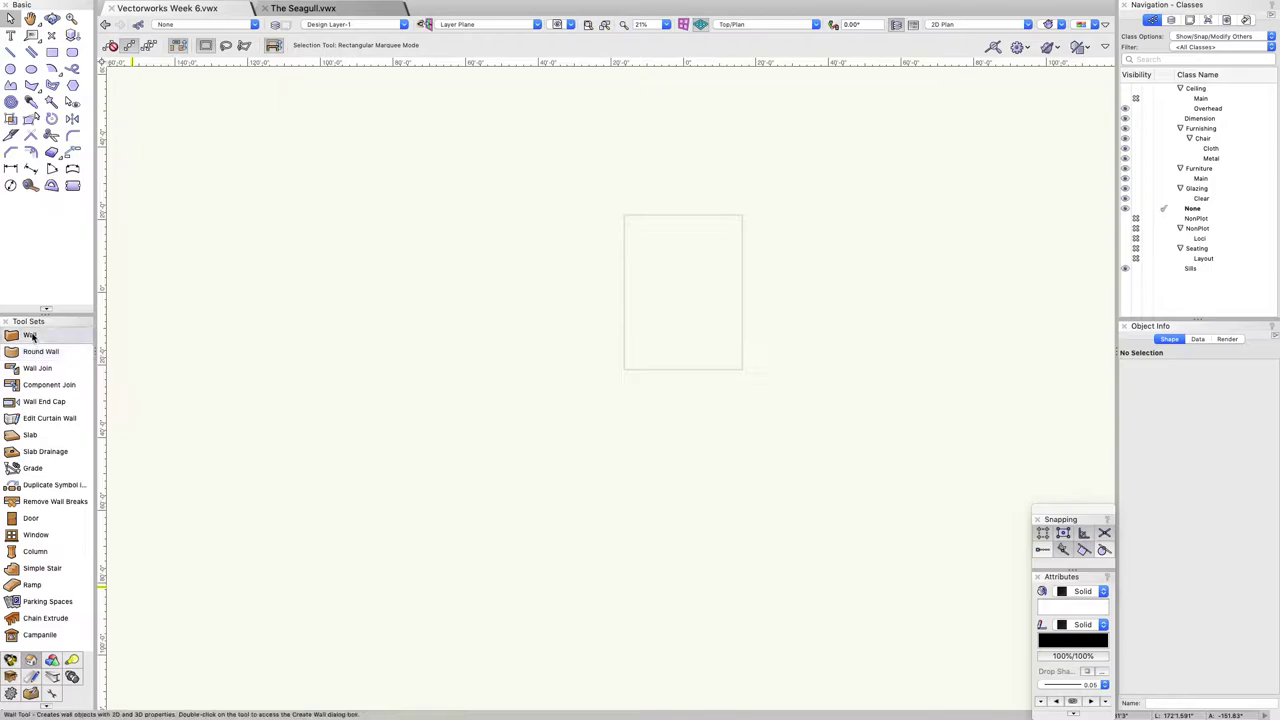
{"action": "left_click", "coordinate": [30, 335]}
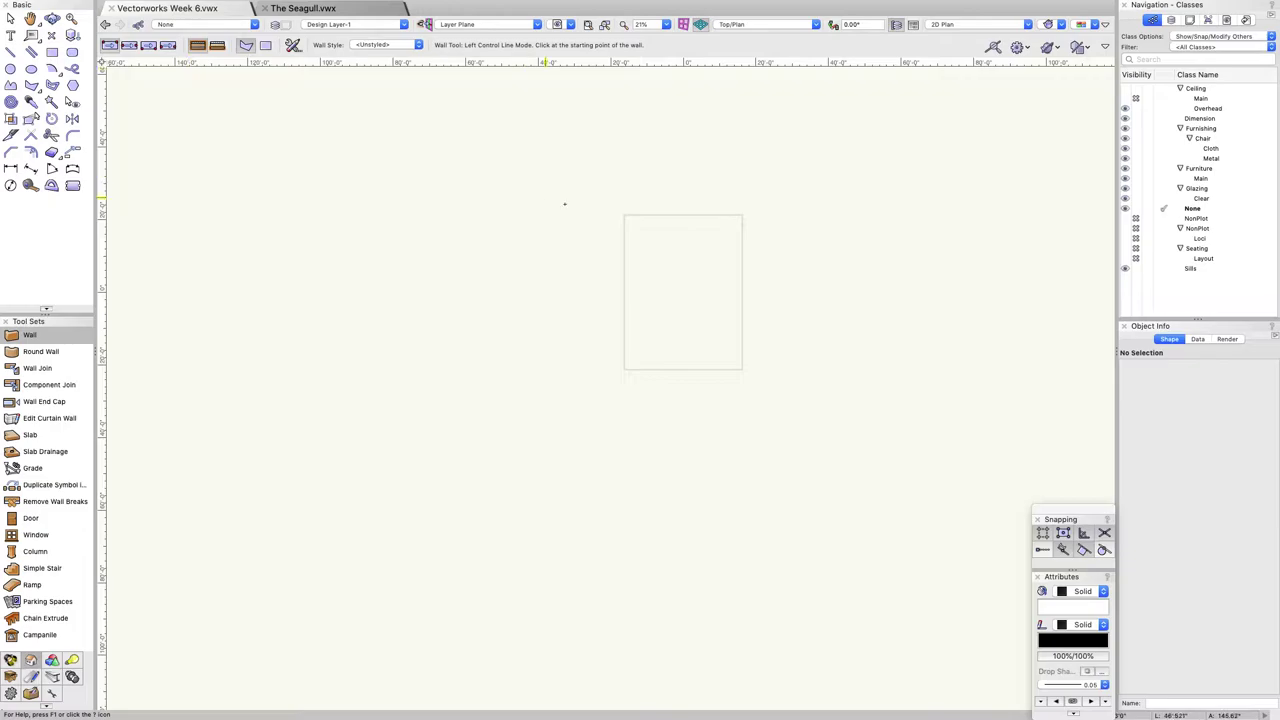
{"action": "left_click", "coordinate": [566, 196]}
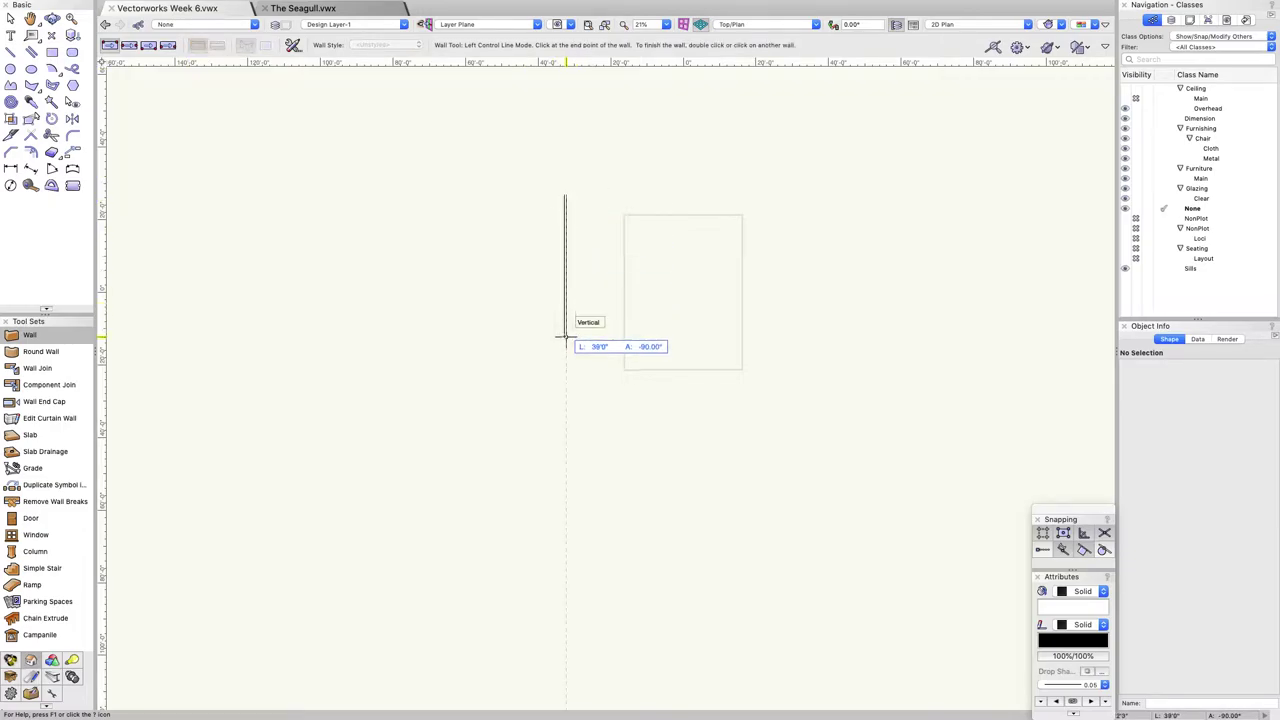
{"action": "key", "text": "Tab"}
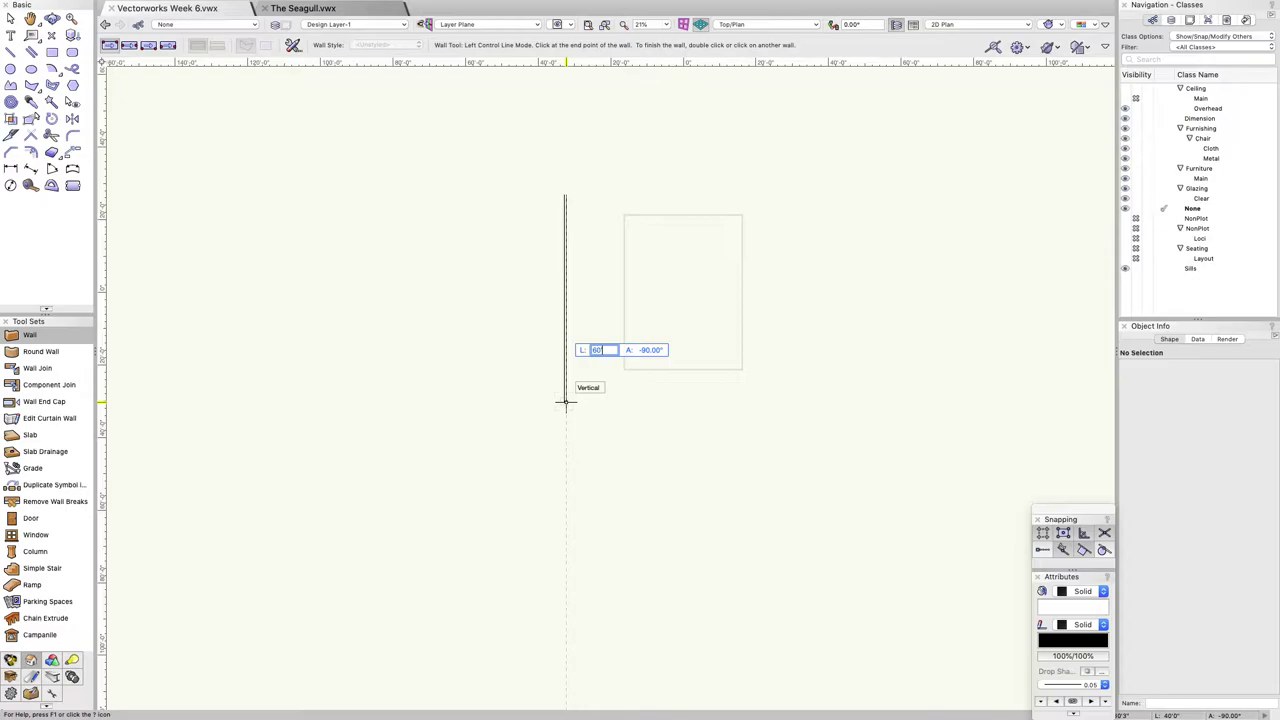
{"action": "type", "text": "60"}
{"action": "key", "text": "Return"}
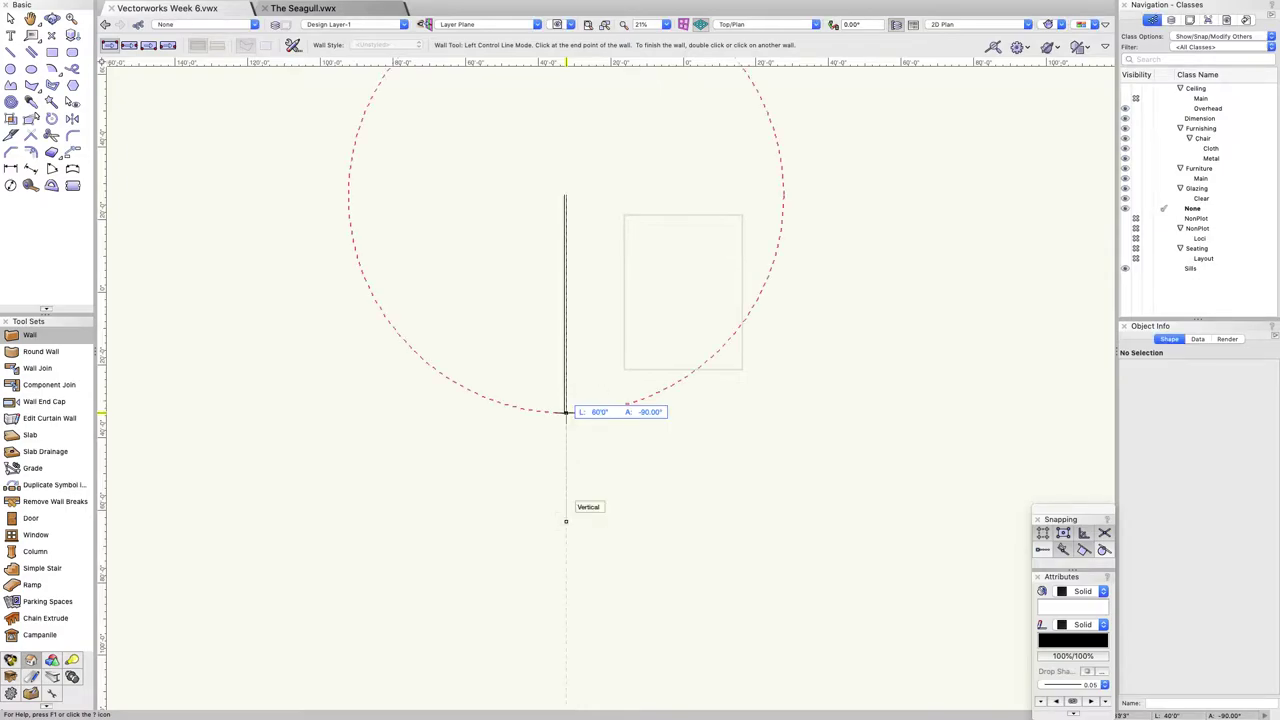
{"action": "key", "text": "Tab"}
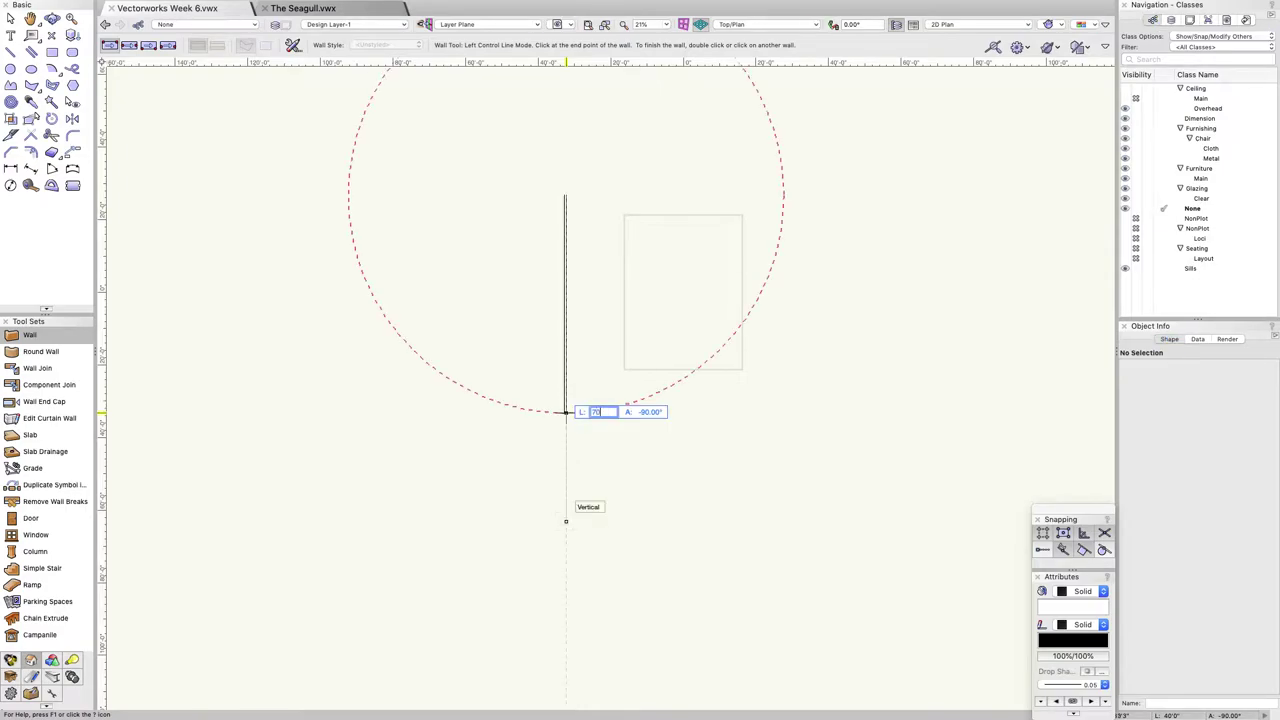
{"action": "type", "text": "70"}
{"action": "key", "text": "Return"}
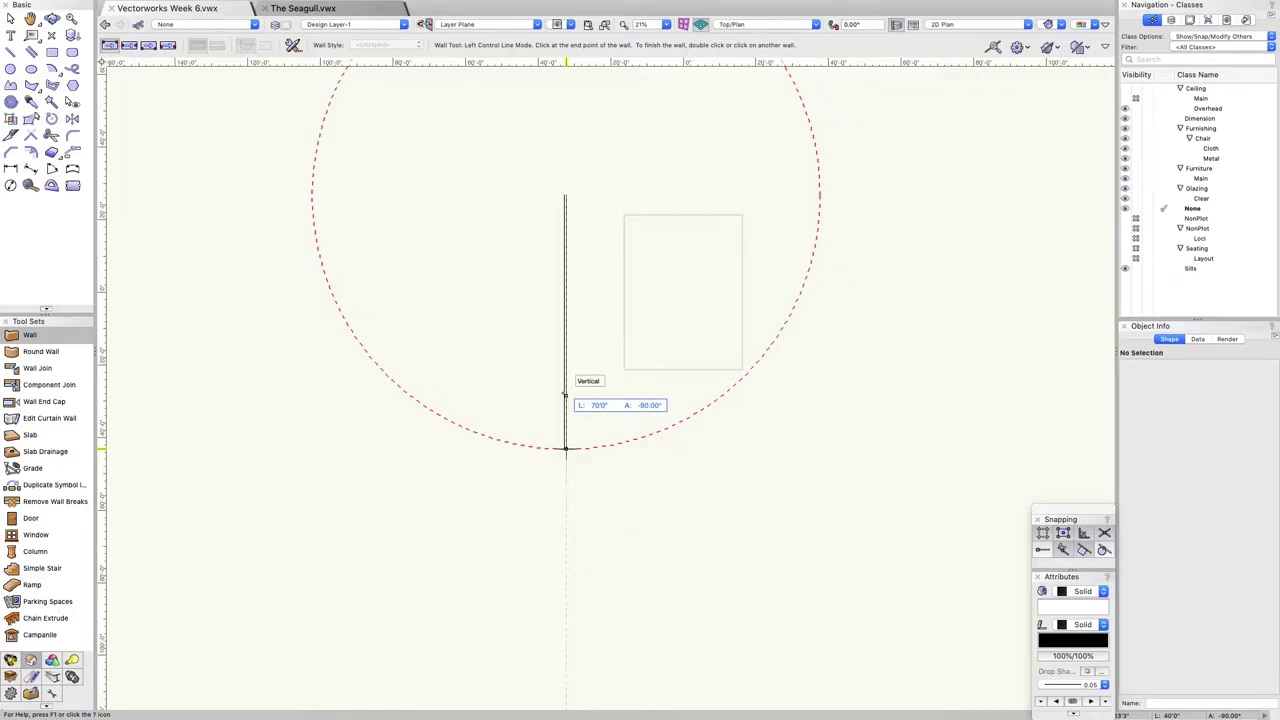
{"action": "left_click", "coordinate": [566, 449]}
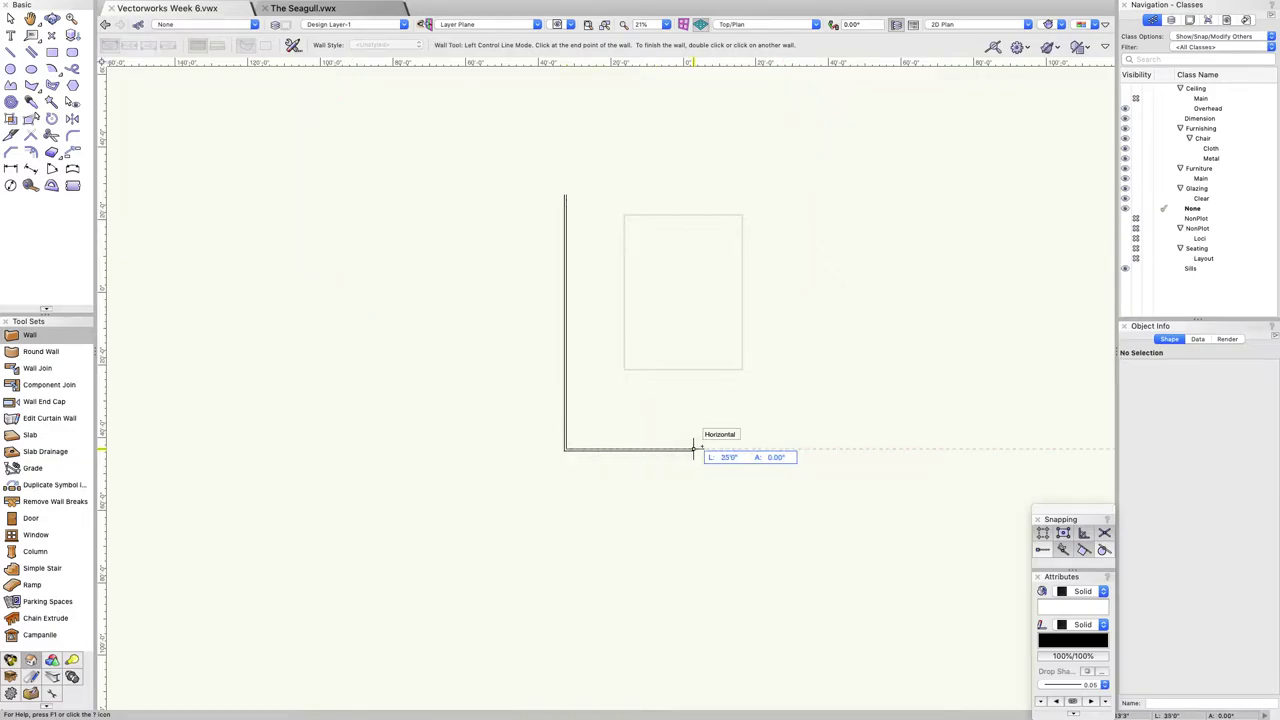
Continue the wall run with a horizontal wall 60' long, heading right from the lower end of the first wall.
{"action": "key", "text": "Escape"}
{"action": "key", "text": "Tab"}
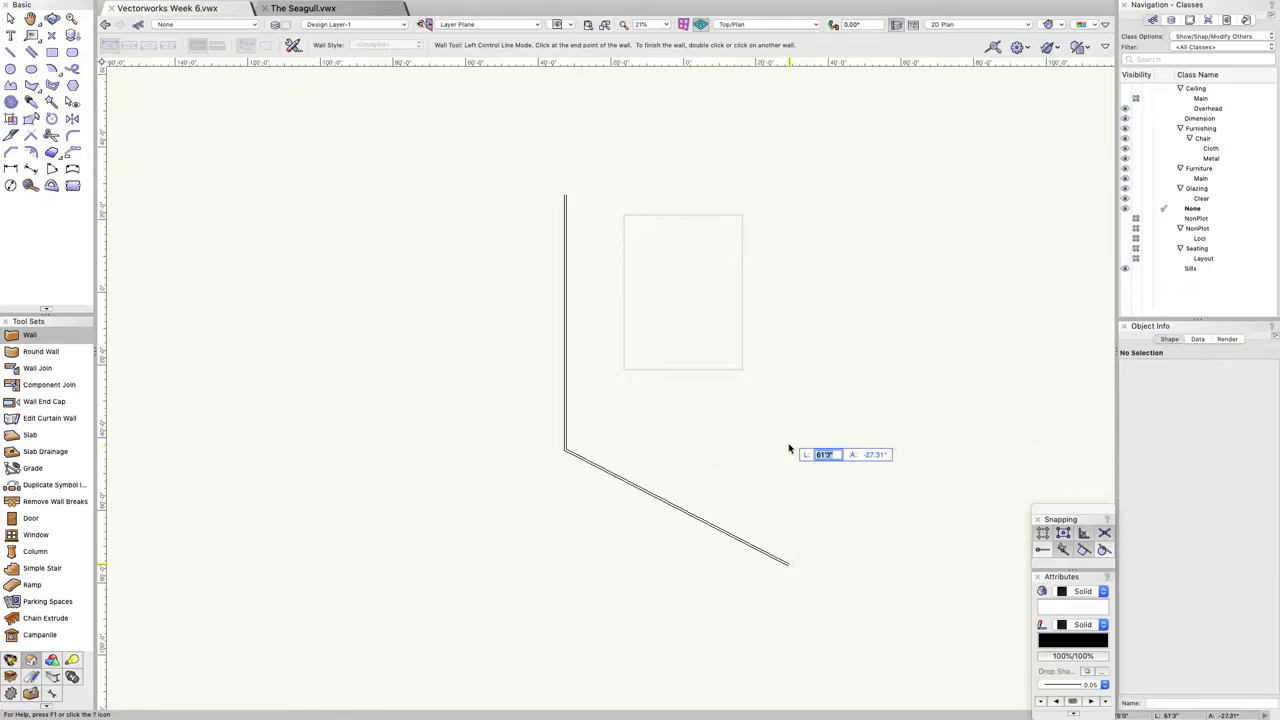
{"action": "type", "text": "60"}
{"action": "key", "text": "Tab"}
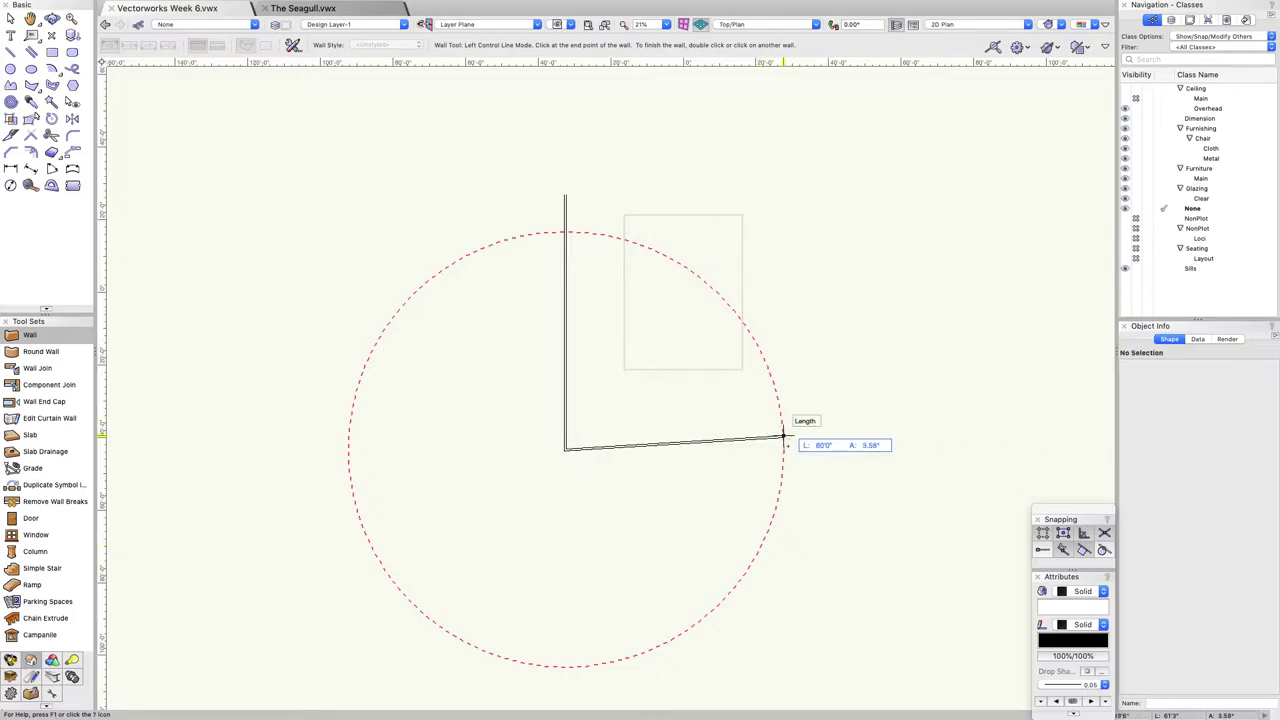
{"action": "left_click", "coordinate": [785, 447]}
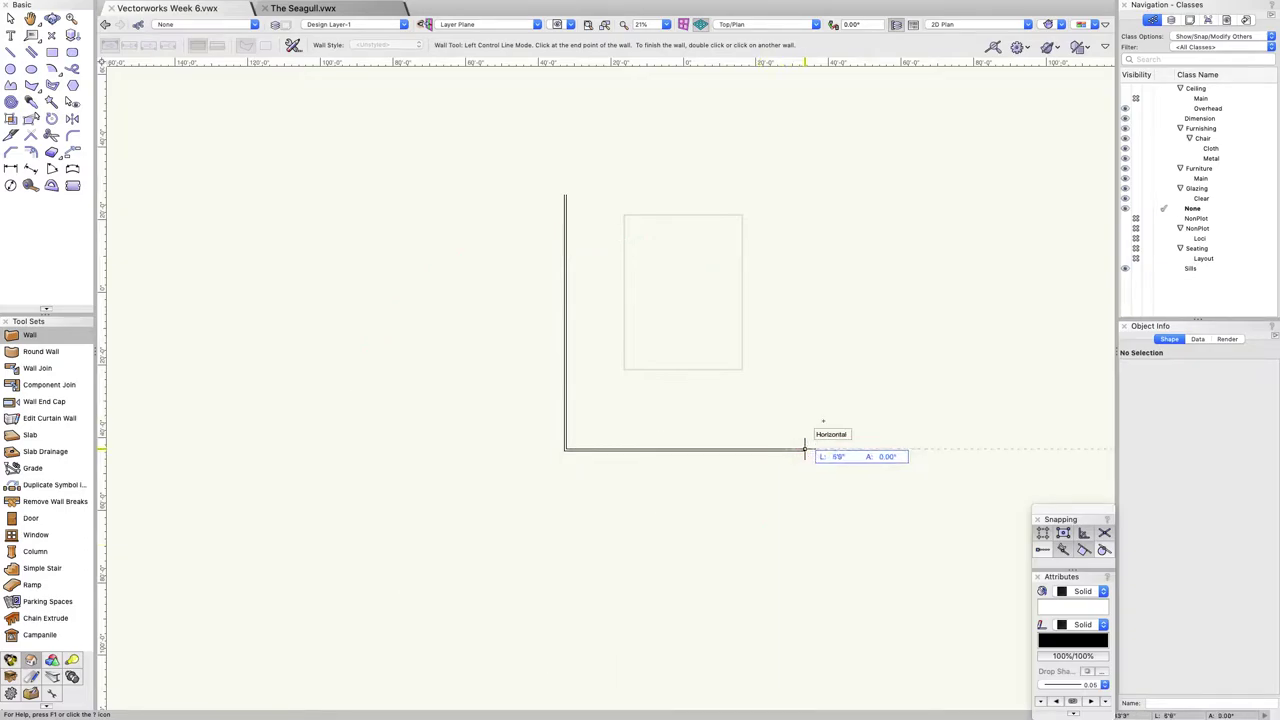
Add a 70' wall straight up, close the rectangle at the first wall's starting point, and deselect the walls.
{"action": "key", "text": "Tab"}
{"action": "type", "text": "7"}
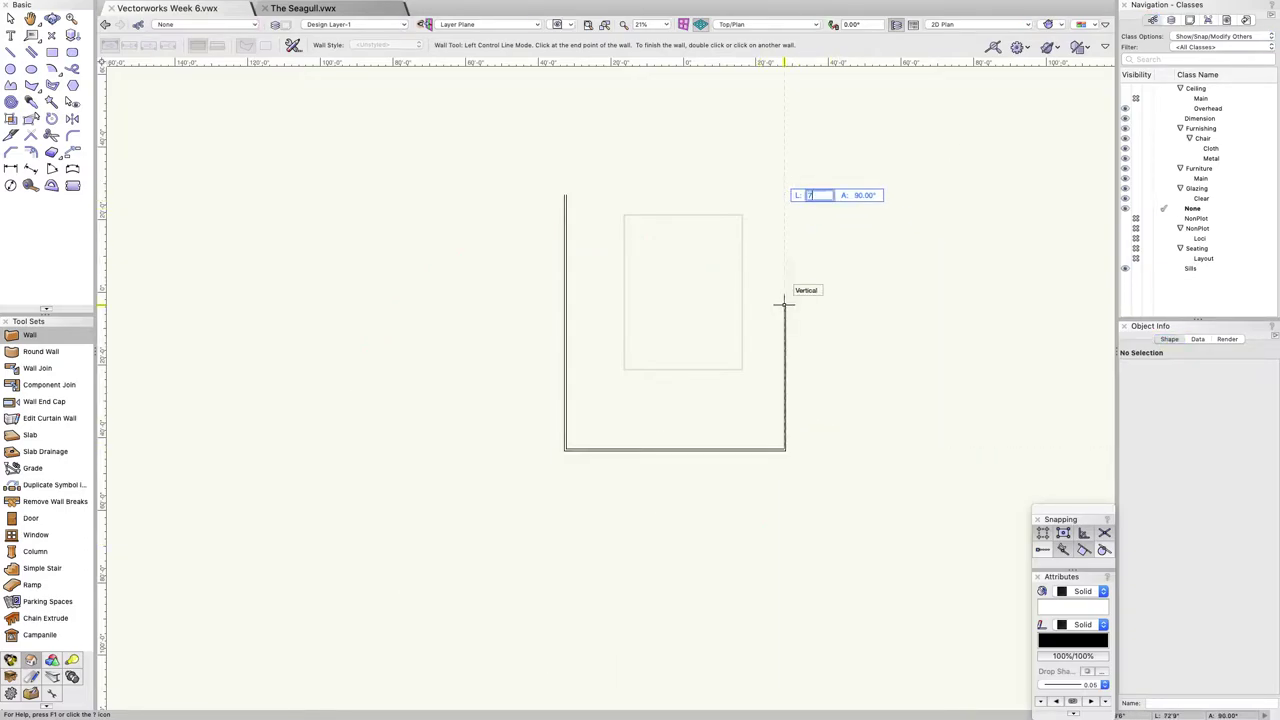
{"action": "type", "text": "0'"}
{"action": "key", "text": "Tab"}
{"action": "left_click", "coordinate": [785, 194]}
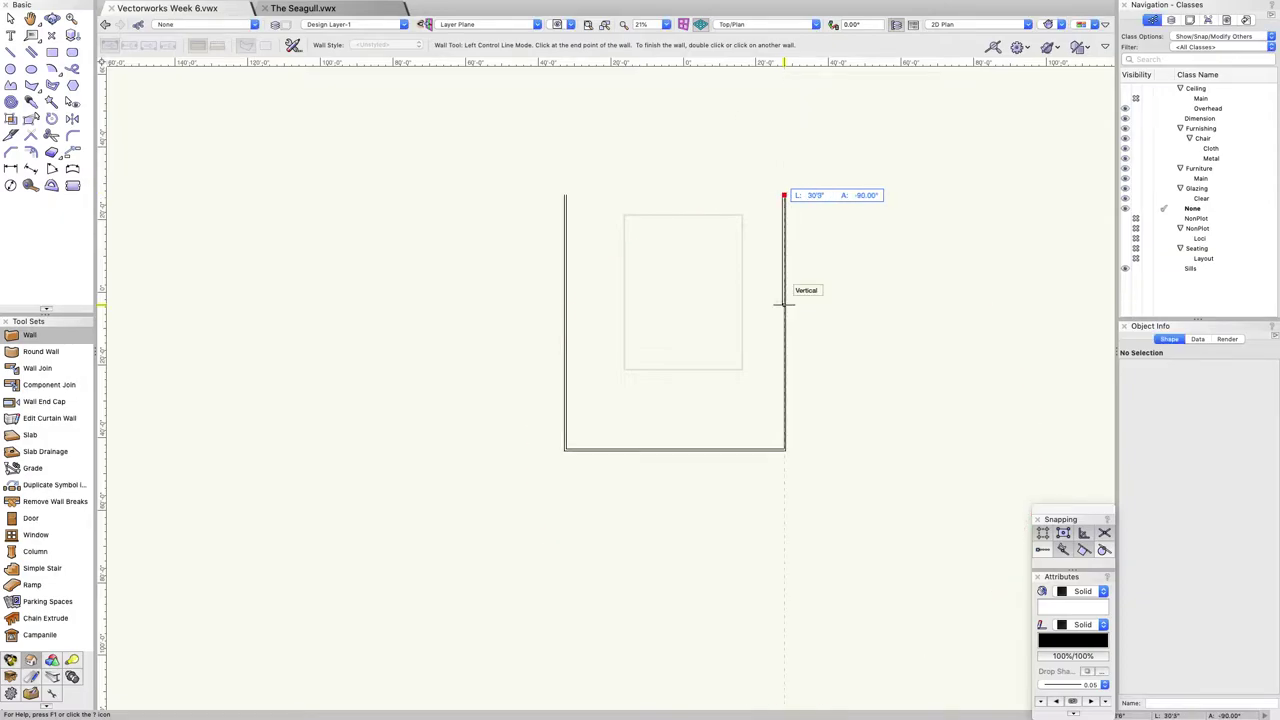
{"action": "left_click", "coordinate": [565, 193]}
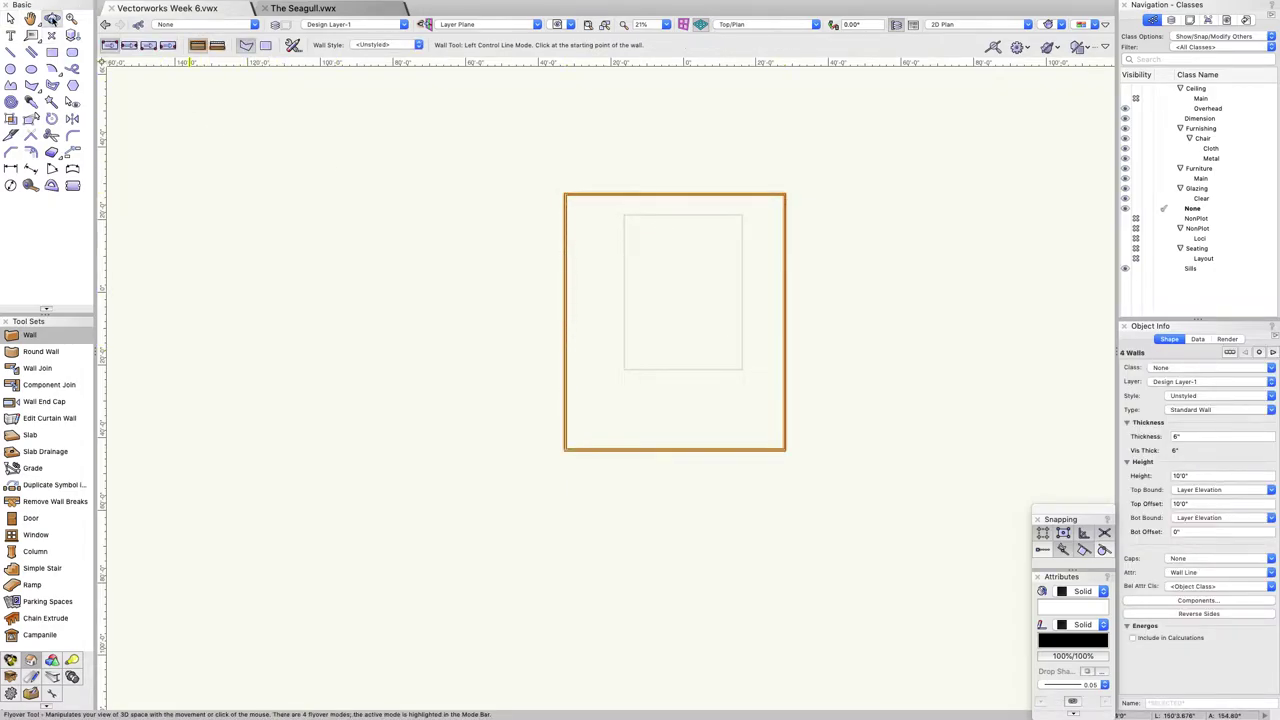
{"action": "left_click", "coordinate": [10, 18]}
{"action": "left_click", "coordinate": [380, 231]}
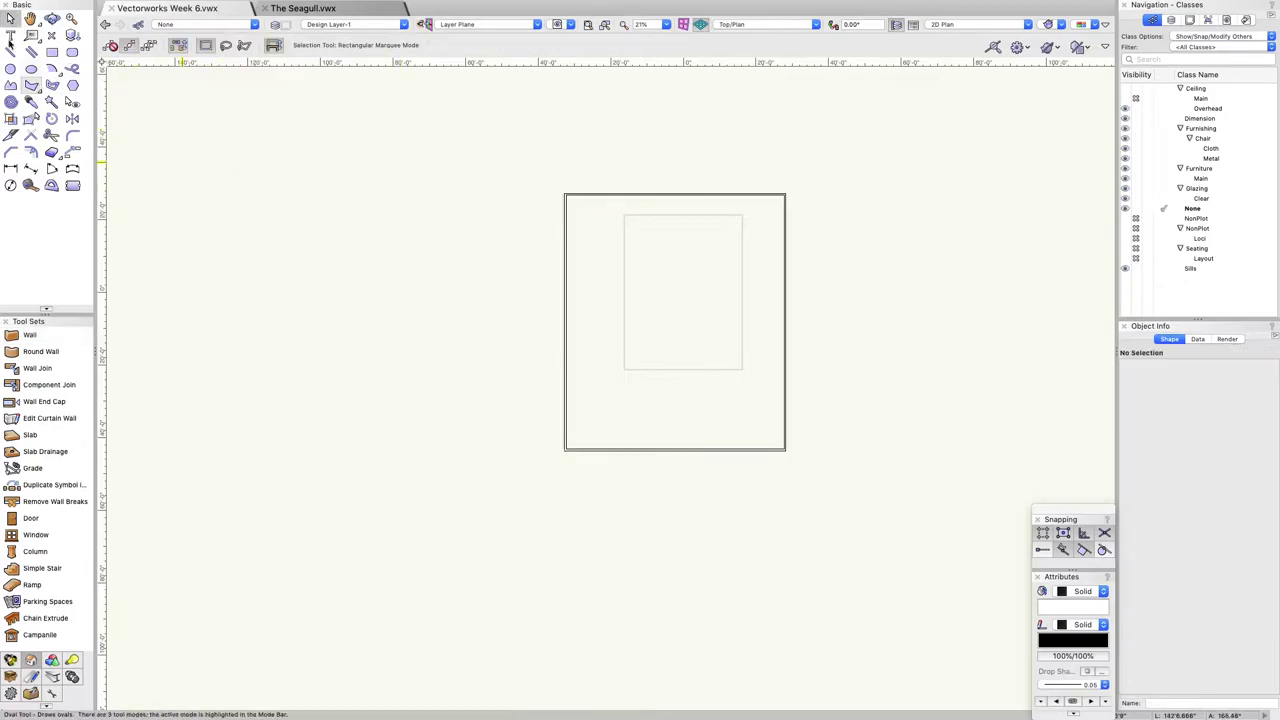
Orbit to an angled 3D view of the four walls and render it in Final Quality Renderworks.
{"action": "left_click", "coordinate": [51, 18]}
{"action": "left_click_drag", "start_coordinate": [700, 363], "coordinate": [394, 400]}
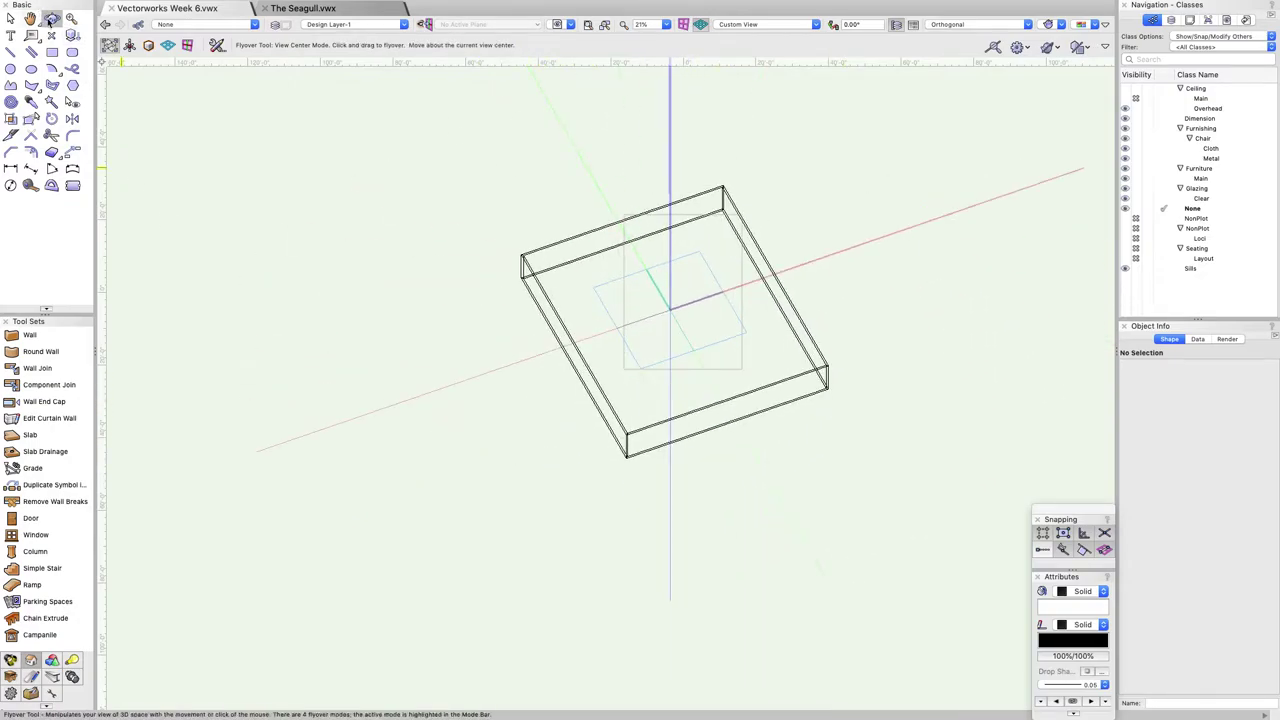
{"action": "left_click_drag", "start_coordinate": [826, 293], "coordinate": [663, 440]}
{"action": "scroll", "coordinate": [594, 395], "scroll_direction": "up", "scroll_amount": 5}
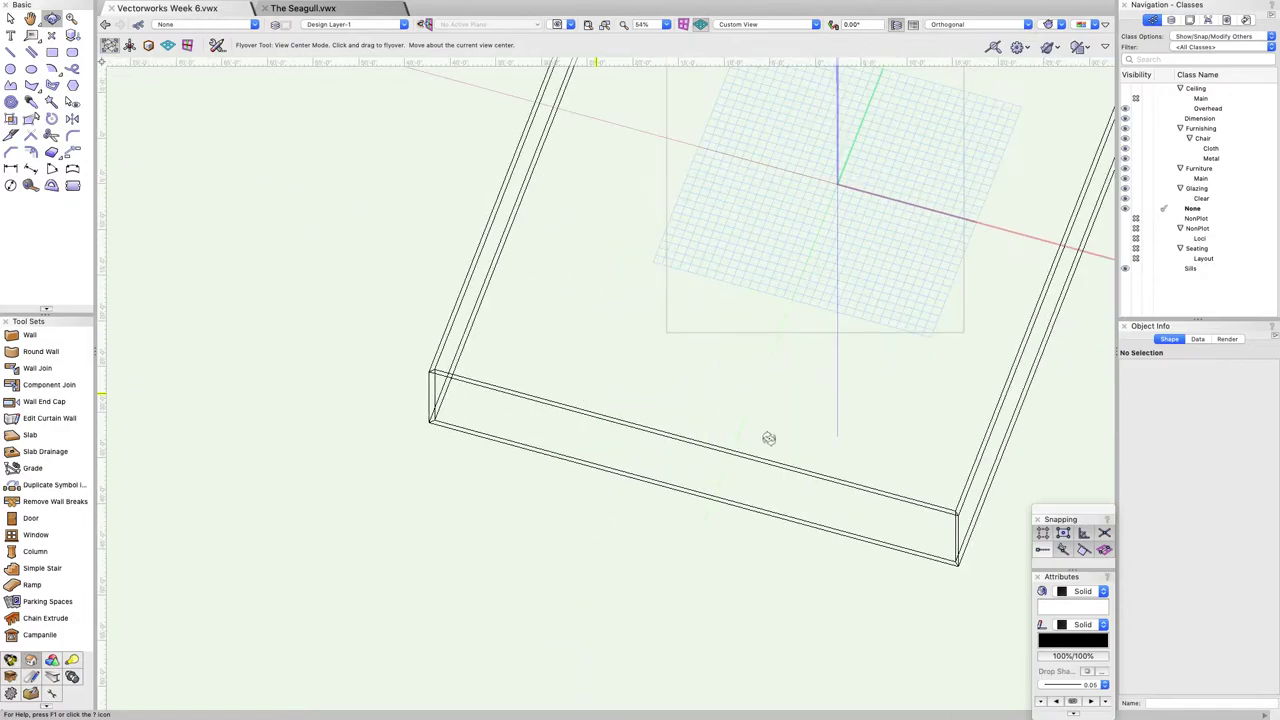
{"action": "left_click_drag", "start_coordinate": [766, 437], "coordinate": [671, 349]}
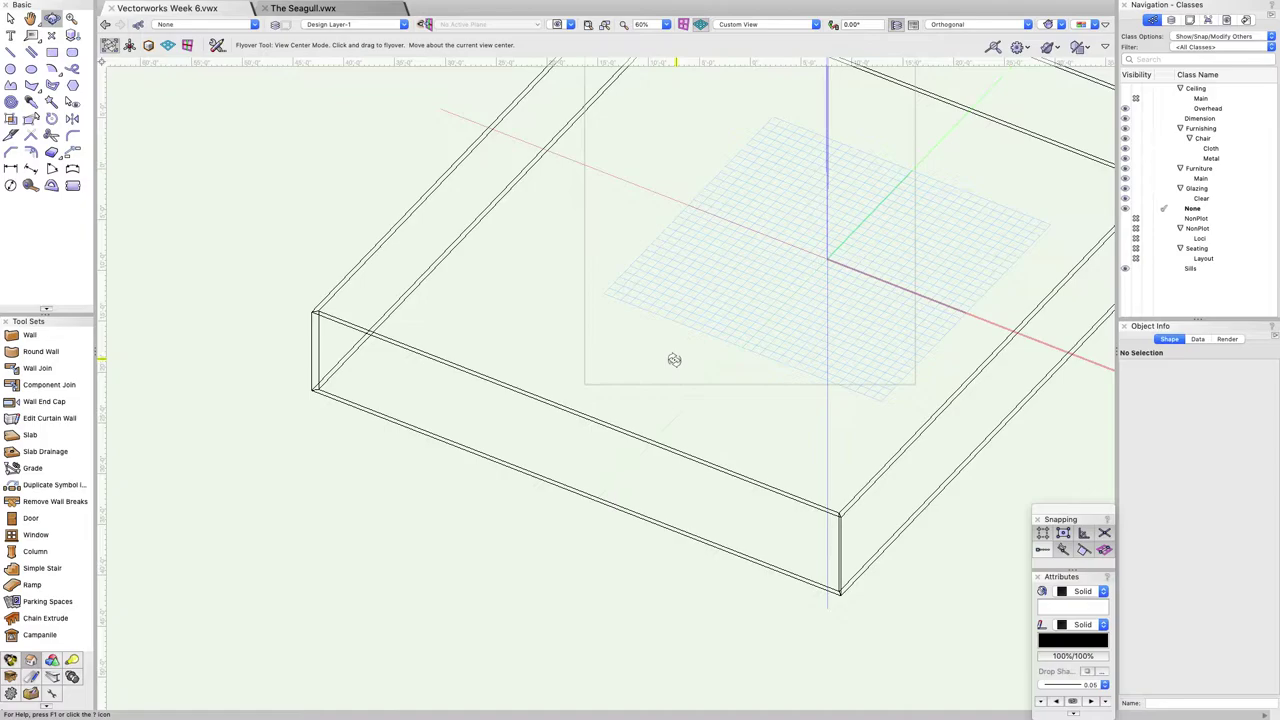
{"action": "scroll", "coordinate": [674, 360], "scroll_direction": "down", "scroll_amount": 2}
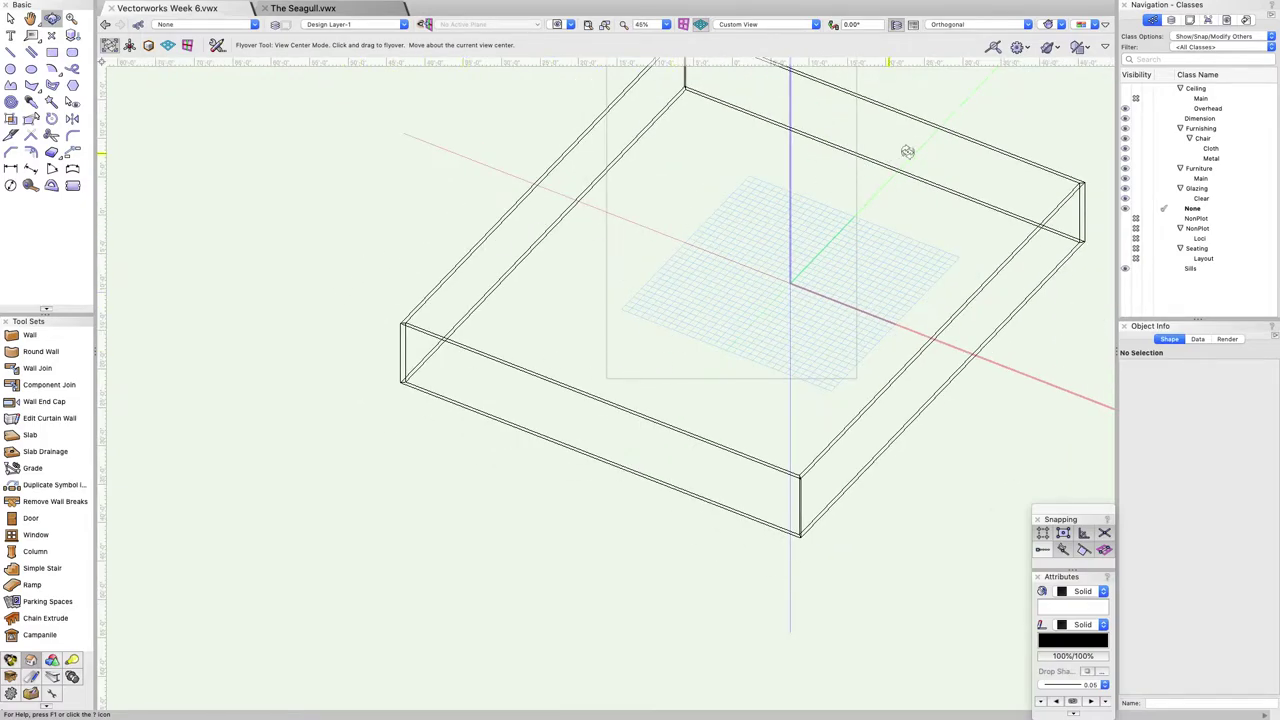
{"action": "left_click", "coordinate": [1050, 25]}
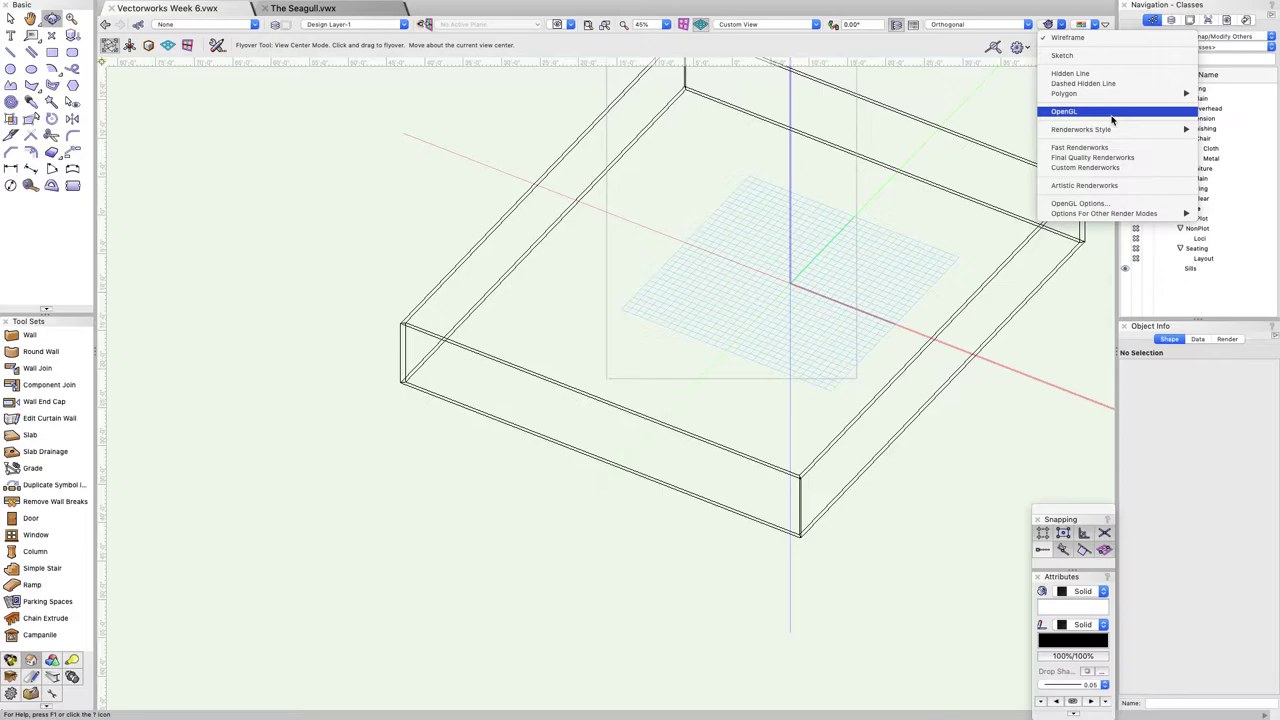
{"action": "left_click", "coordinate": [1093, 157]}
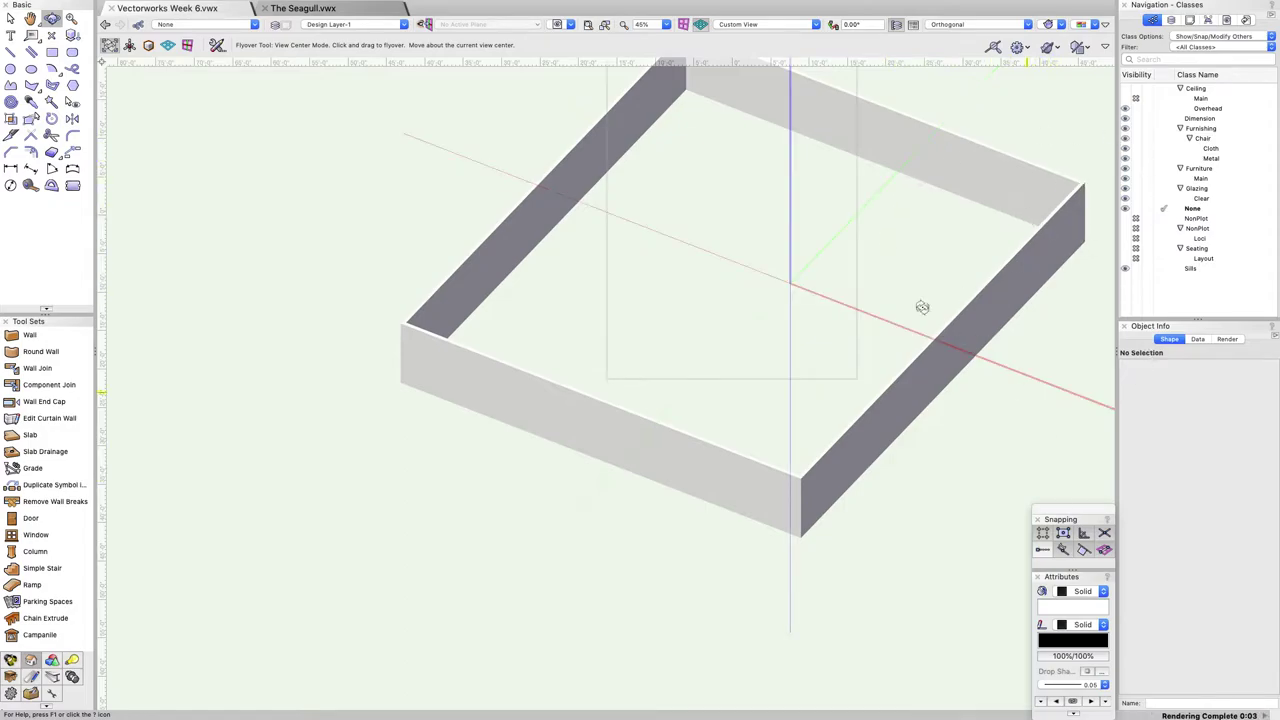
Switch the rendering to OpenGL and view the walls from a lower, more frontal angle.
{"action": "left_click", "coordinate": [1045, 28]}
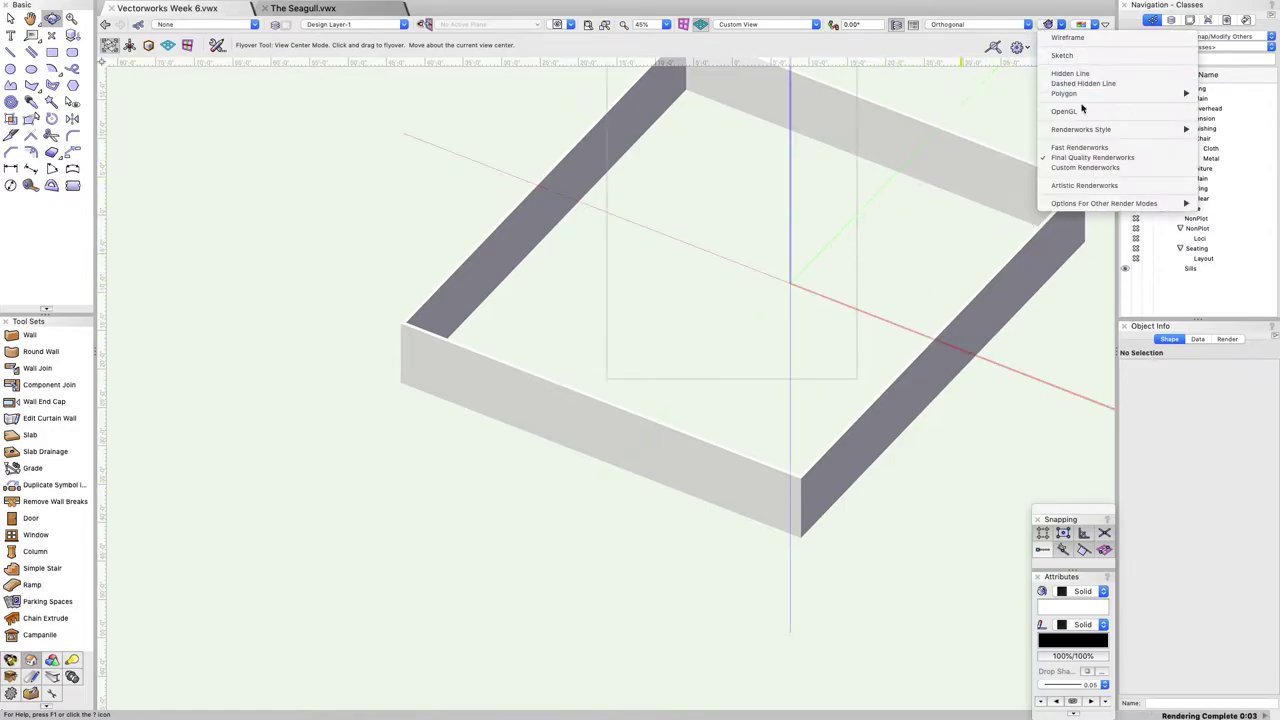
{"action": "left_click", "coordinate": [1070, 112]}
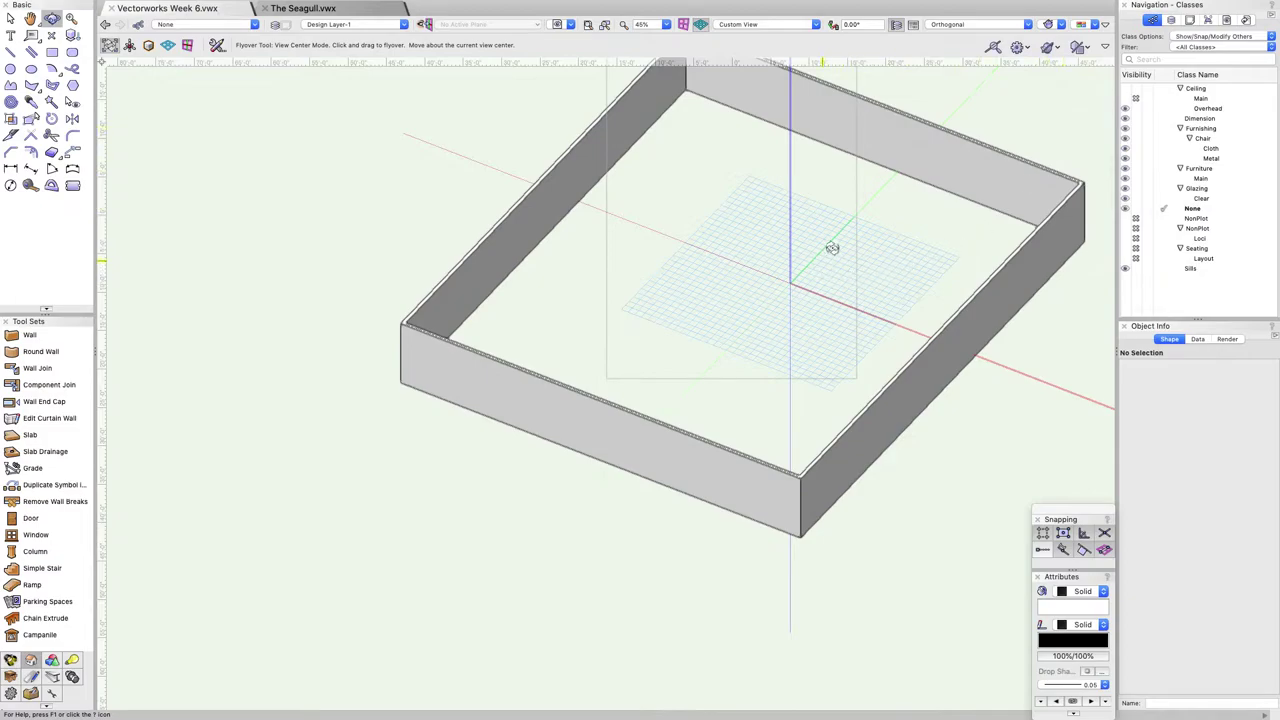
{"action": "left_click_drag", "start_coordinate": [566, 296], "coordinate": [940, 174]}
Render the walls in Final Quality Renderworks again and inspect them from different angles with the Flyover tool.
{"action": "left_click", "coordinate": [1059, 25]}
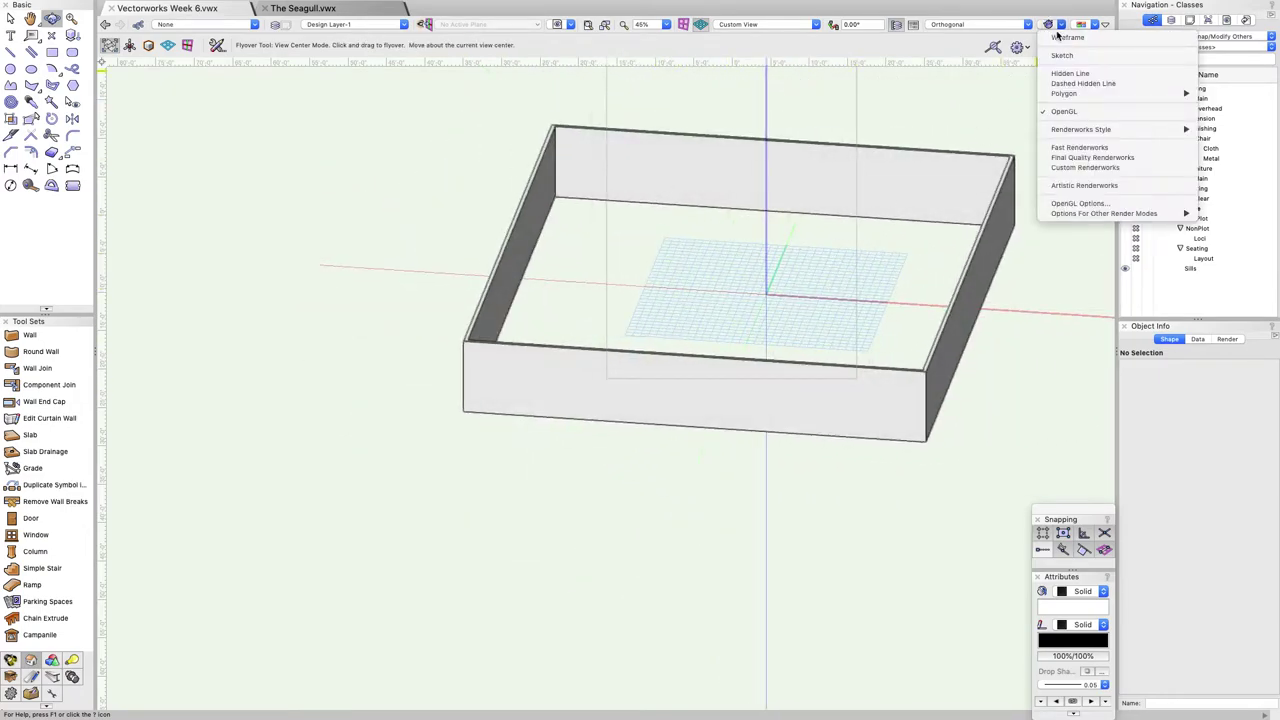
{"action": "left_click", "coordinate": [1072, 158]}
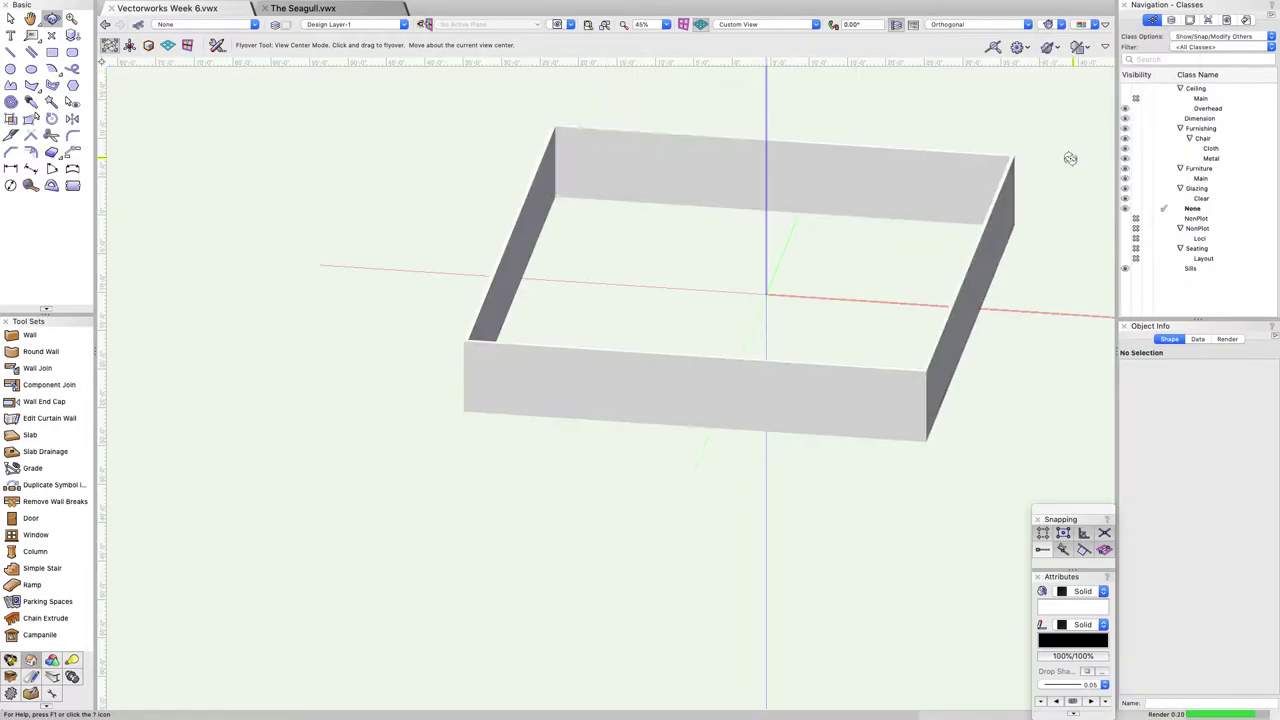
{"action": "left_click_drag", "start_coordinate": [1070, 158], "coordinate": [895, 279]}
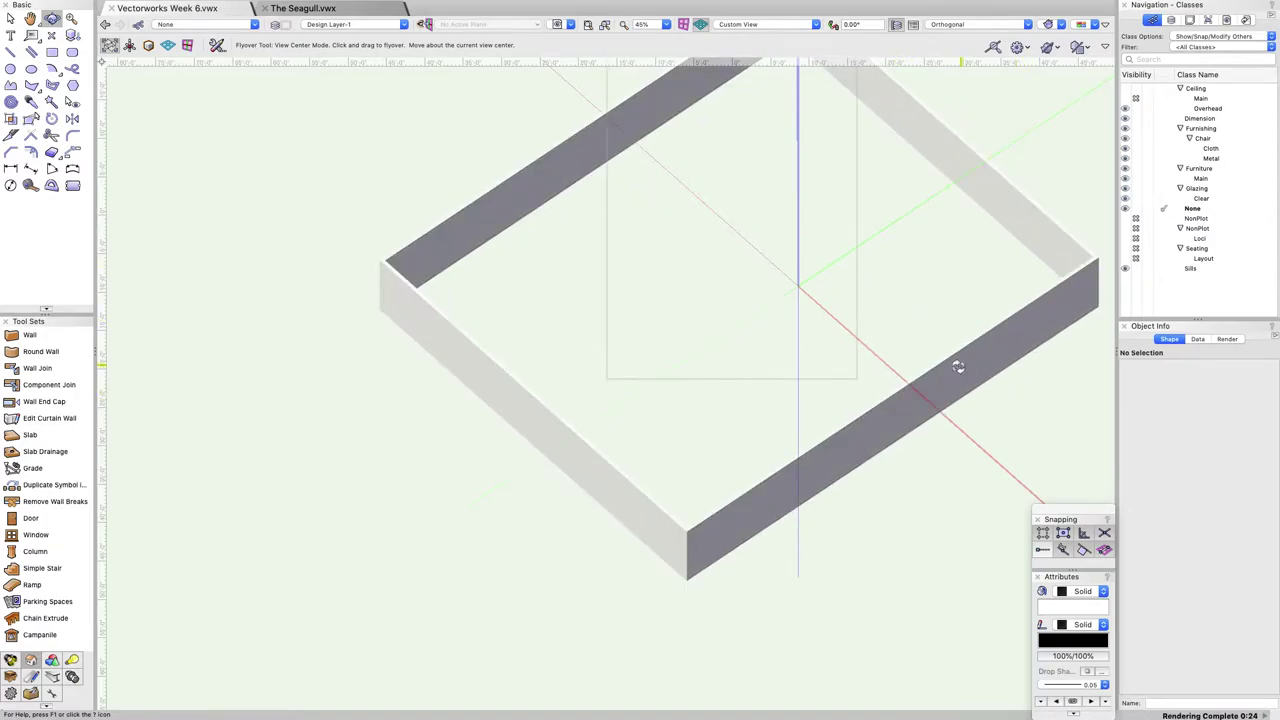
{"action": "right_click_drag", "start_coordinate": [883, 357], "coordinate": [1014, 314]}
{"action": "left_click_drag", "start_coordinate": [814, 329], "coordinate": [951, 257]}
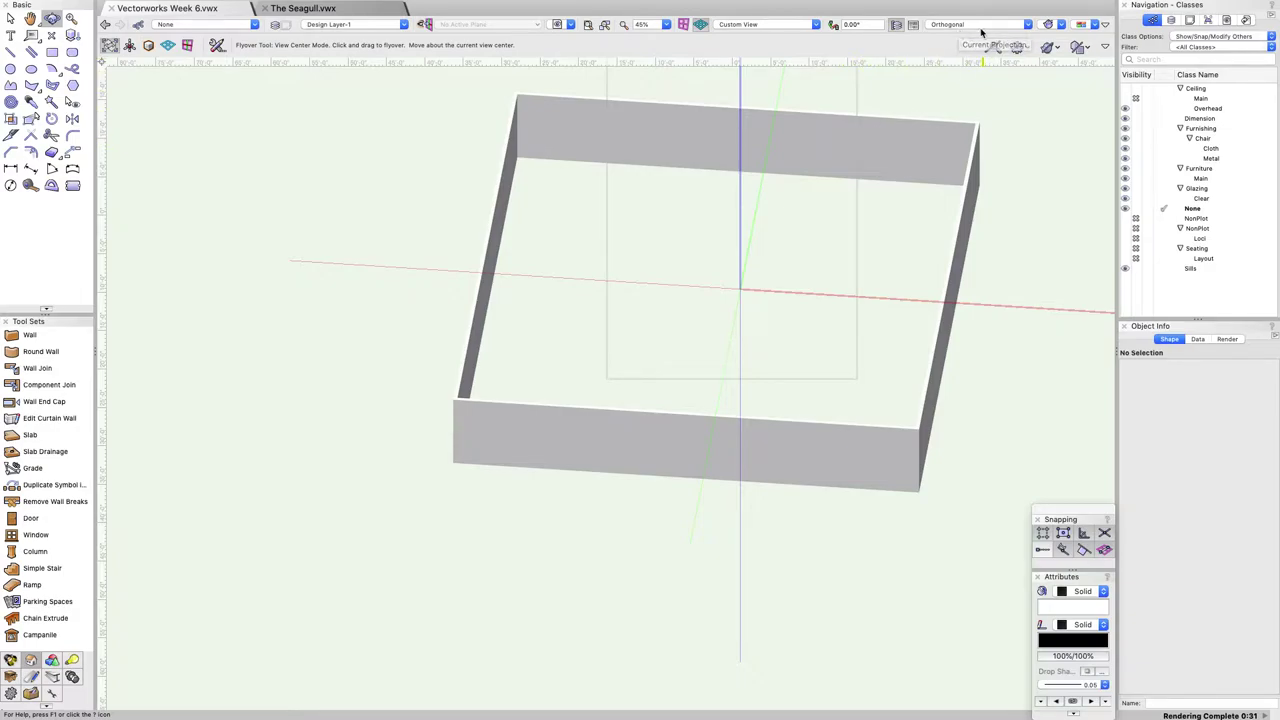
Return the drawing to Wireframe rendering and the 2D Plan projection.
{"action": "left_click", "coordinate": [1045, 25]}
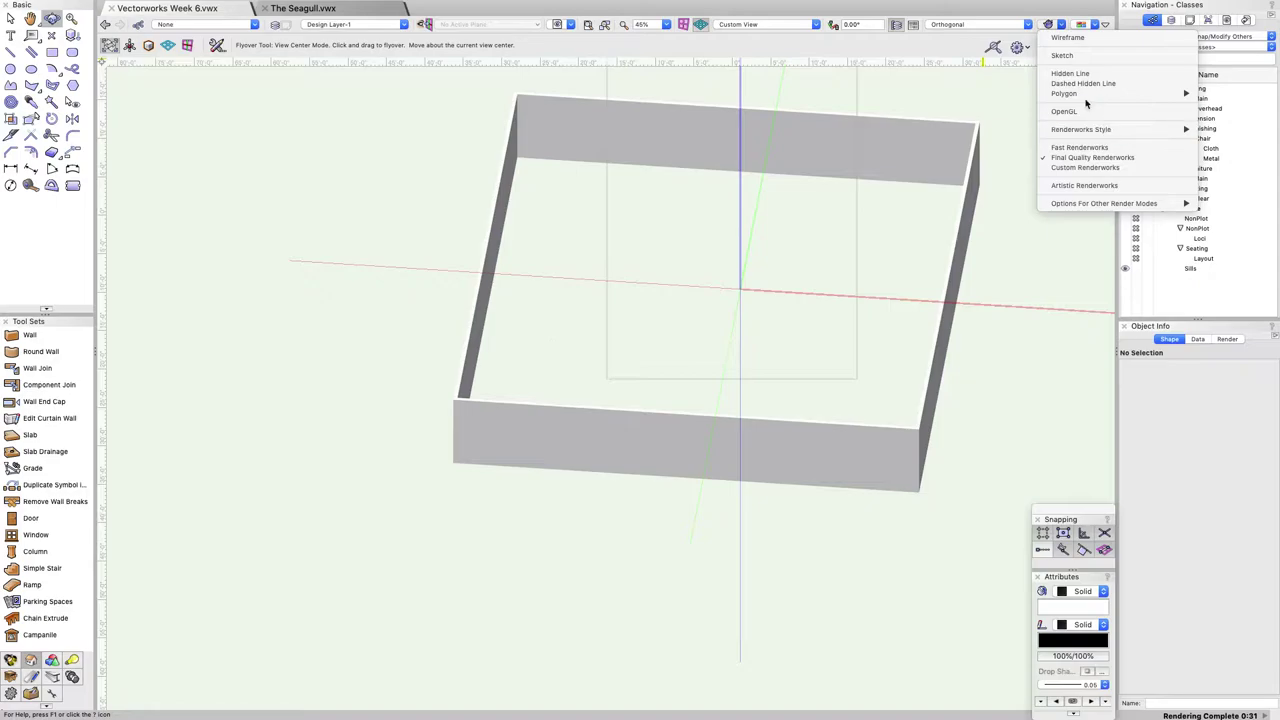
{"action": "left_click", "coordinate": [1086, 37]}
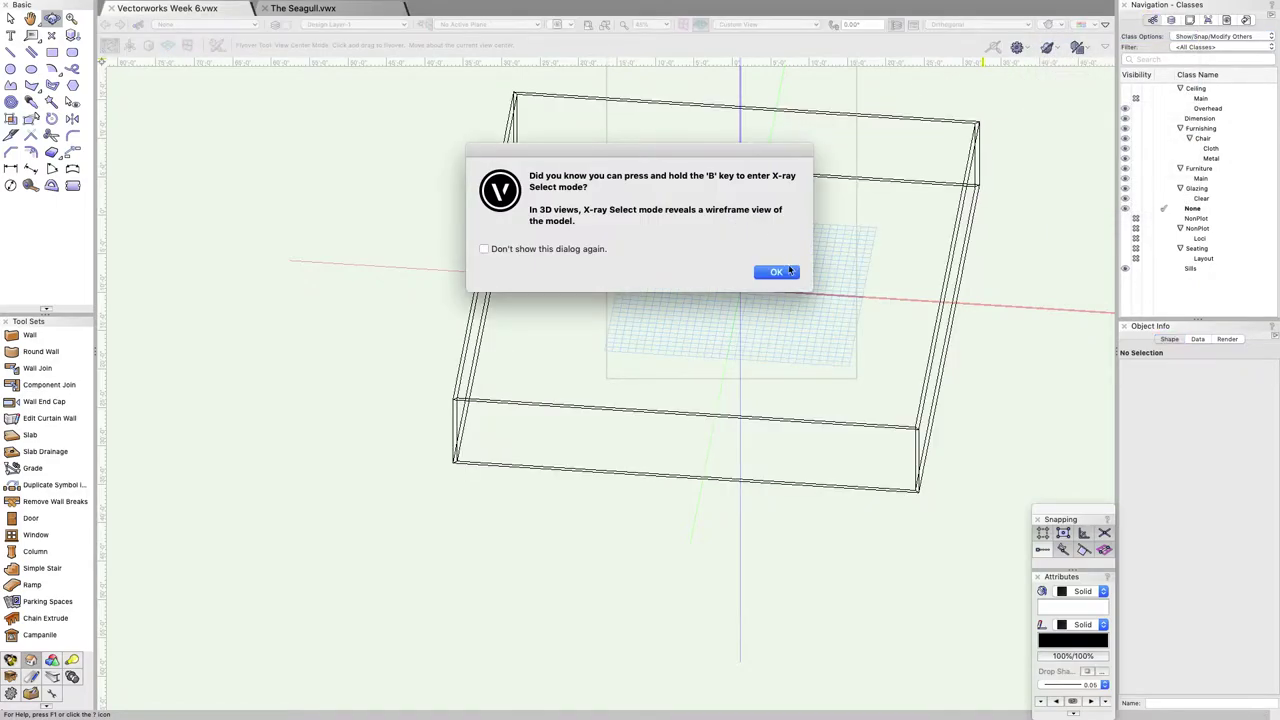
{"action": "left_click", "coordinate": [777, 272]}
{"action": "left_click", "coordinate": [963, 25]}
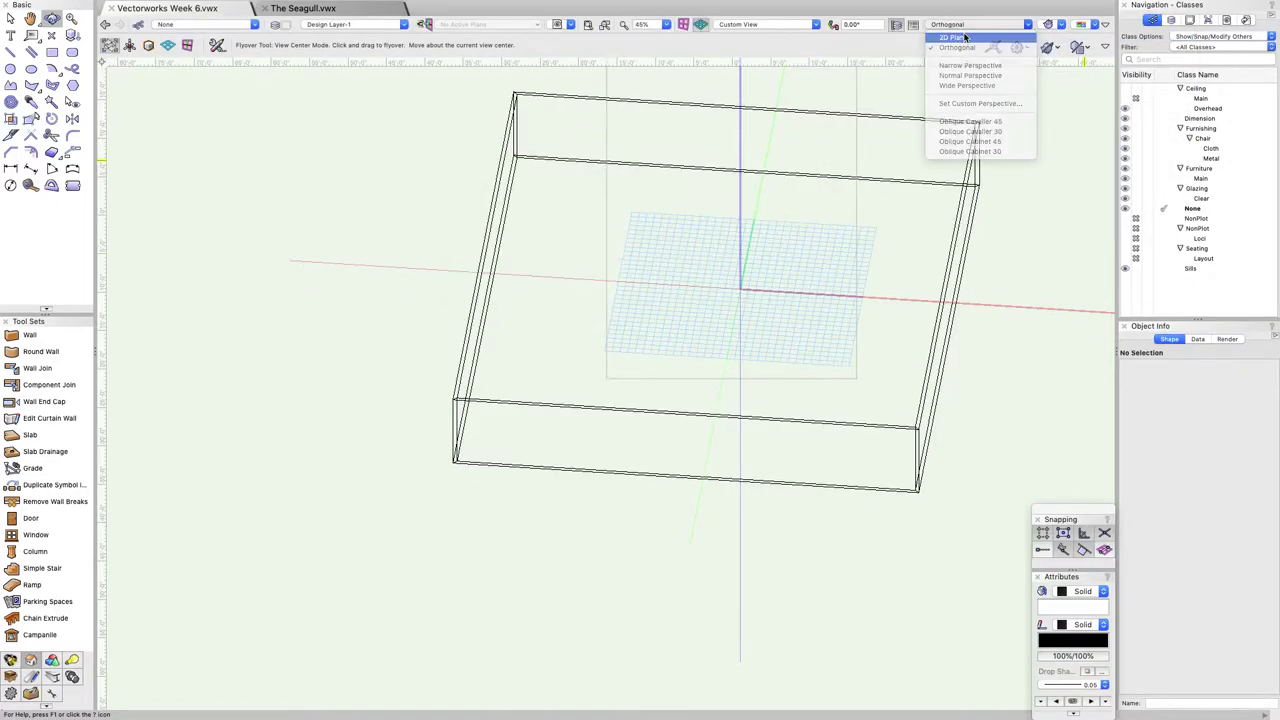
{"action": "left_click", "coordinate": [964, 37]}
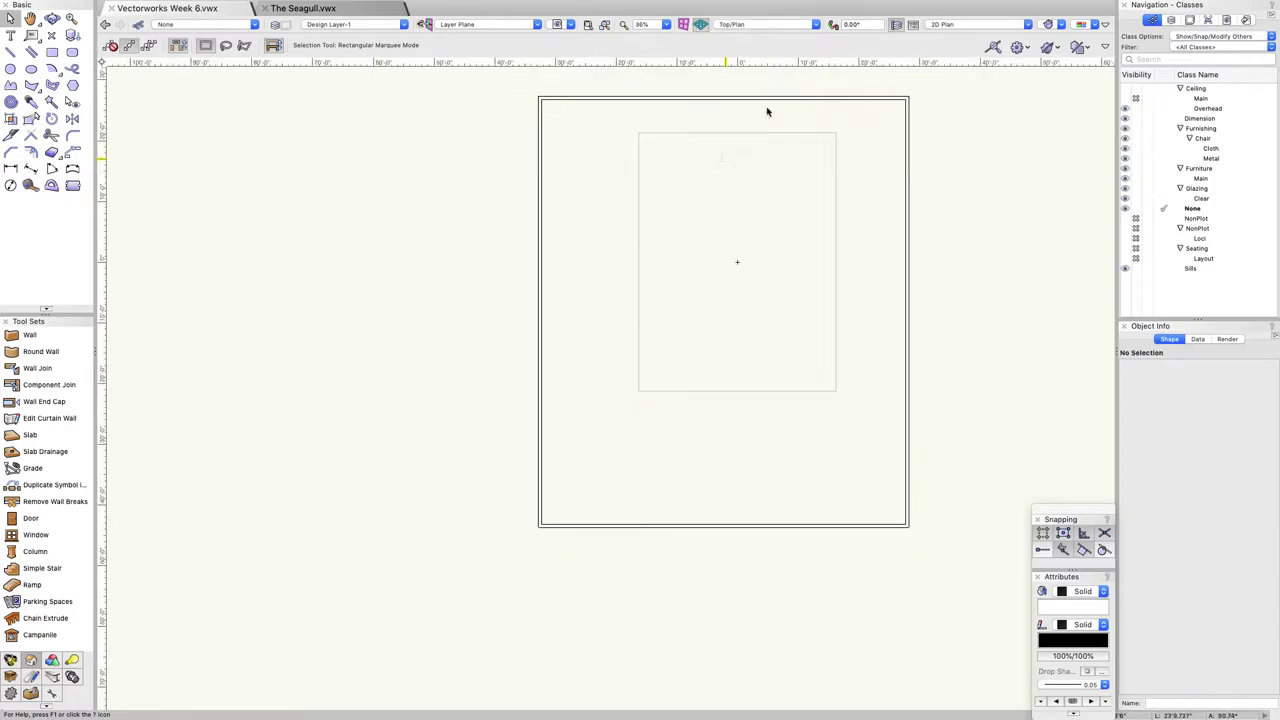
Orbit the plan of the four walls to an angled 3D view from above with the Flyover tool.
{"action": "scroll", "coordinate": [771, 83], "scroll_direction": "up", "scroll_amount": 4}
{"action": "scroll", "coordinate": [771, 83], "scroll_direction": "down", "scroll_amount": 4}
{"action": "scroll", "coordinate": [772, 84], "scroll_direction": "up", "scroll_amount": 1}
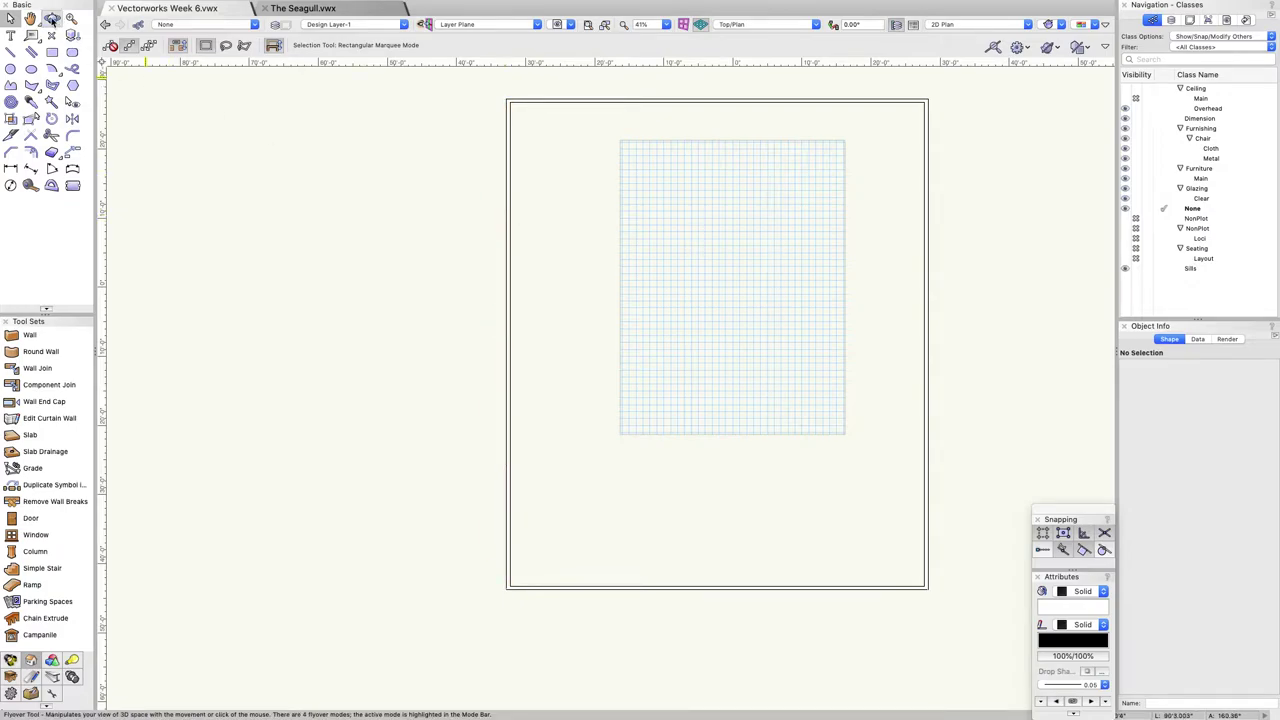
{"action": "left_click", "coordinate": [51, 19]}
{"action": "left_click_drag", "start_coordinate": [405, 250], "coordinate": [481, 218]}
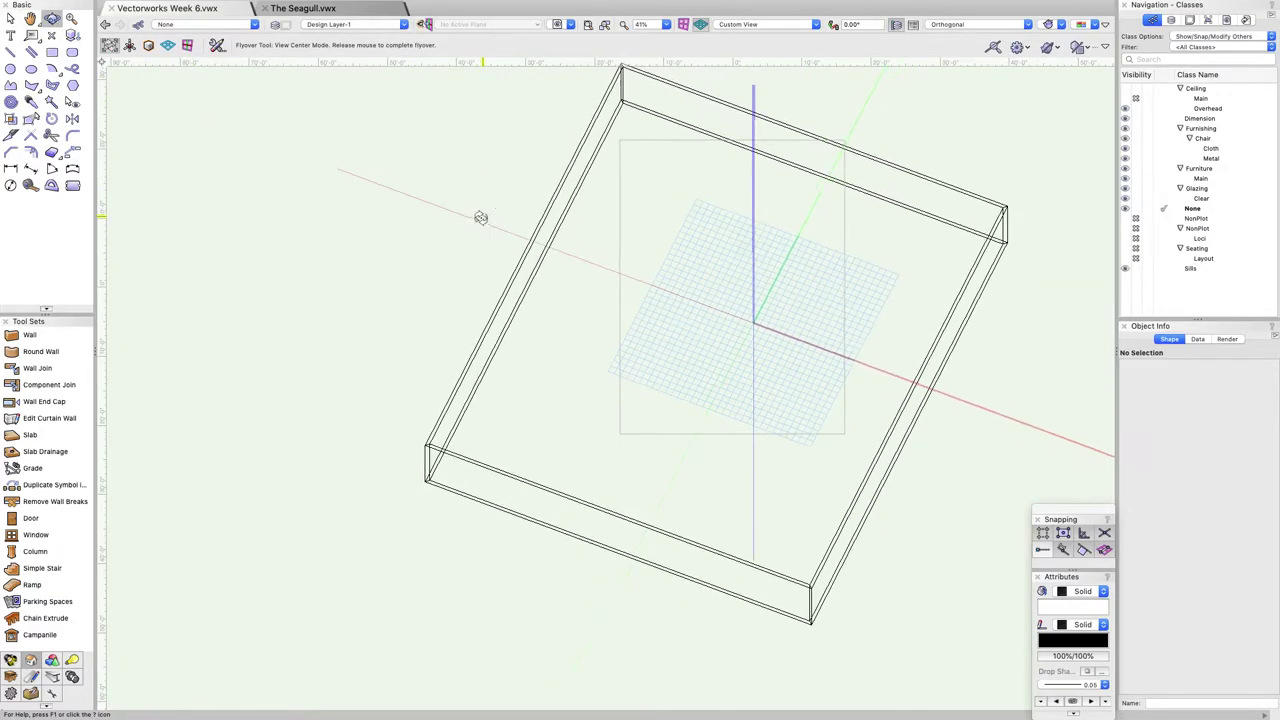
Select all four walls together and clear the selection, and repeat this with just two adjoining walls.
{"action": "left_click", "coordinate": [10, 18]}
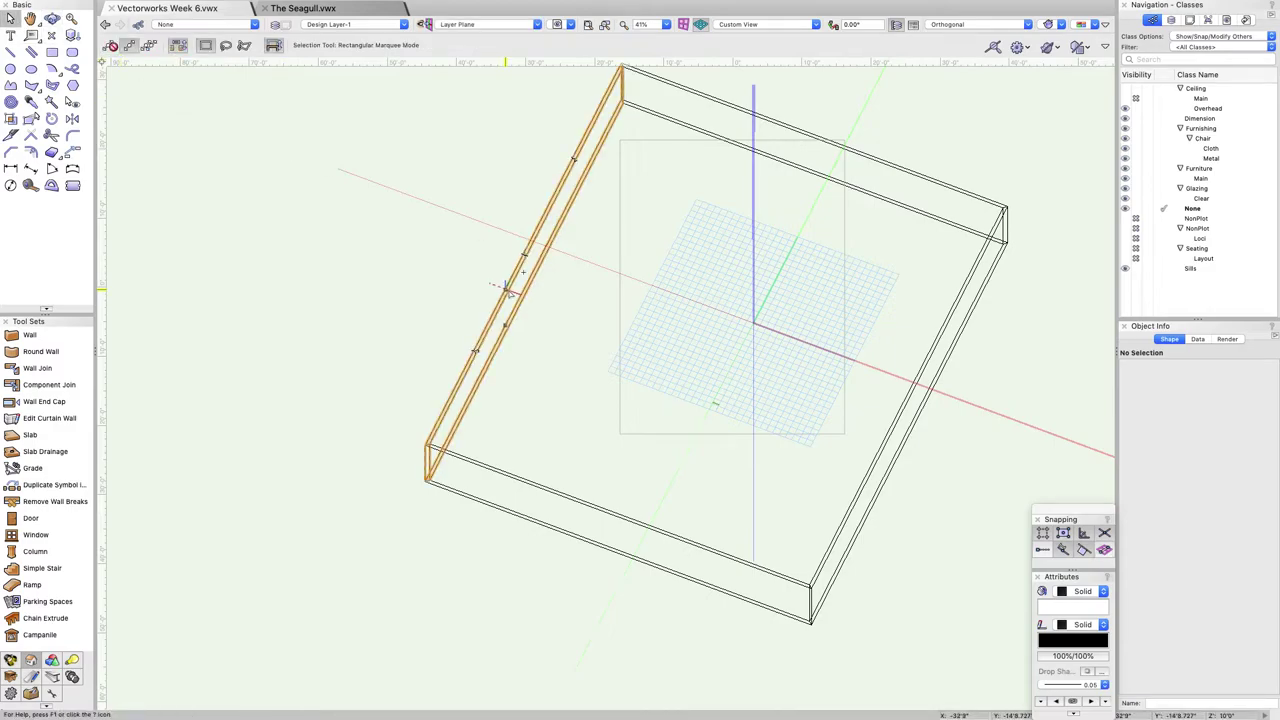
{"action": "left_click", "coordinate": [523, 277]}
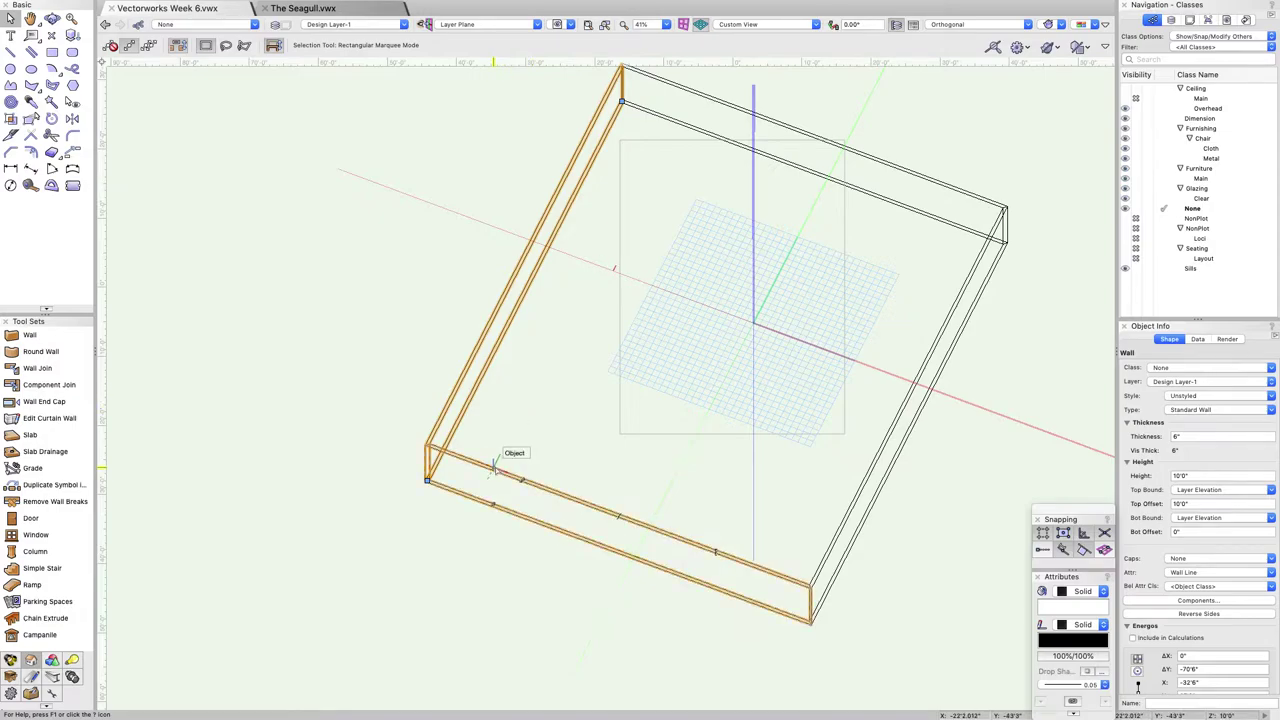
{"action": "left_click", "coordinate": [488, 464], "text": "shift"}
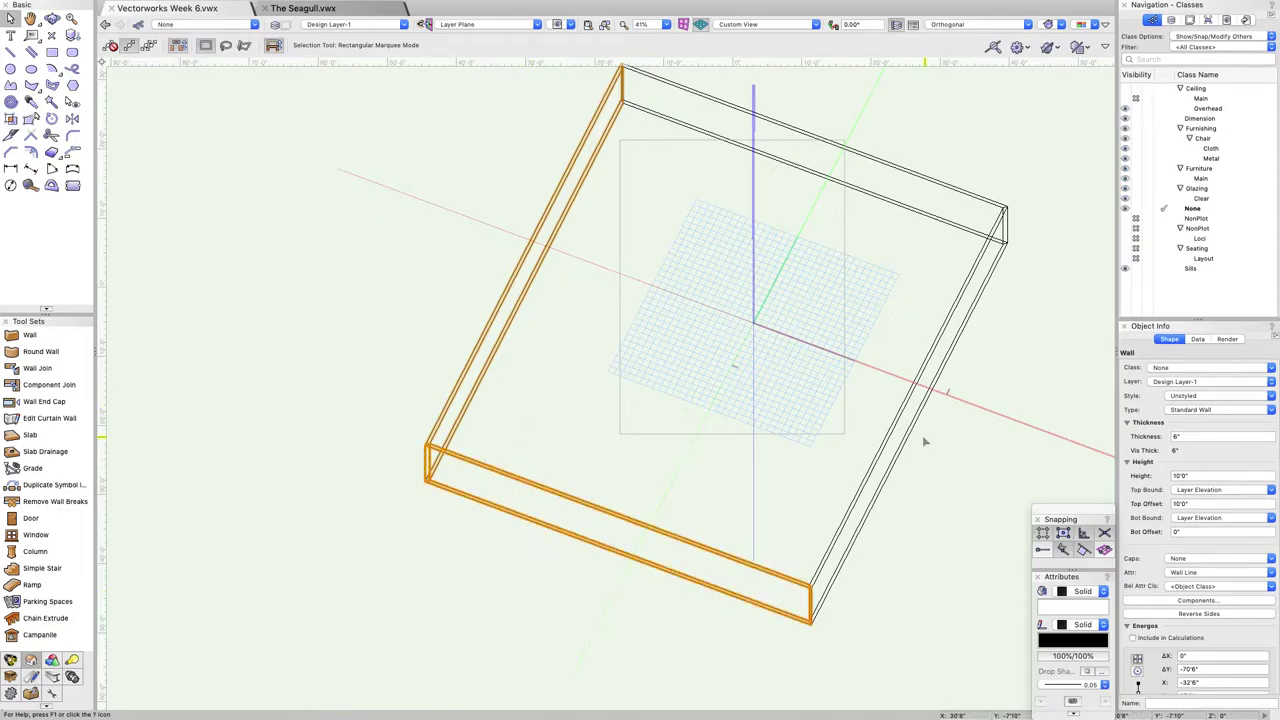
{"action": "left_click", "coordinate": [877, 468], "text": "shift"}
{"action": "left_click", "coordinate": [908, 185], "text": "shift"}
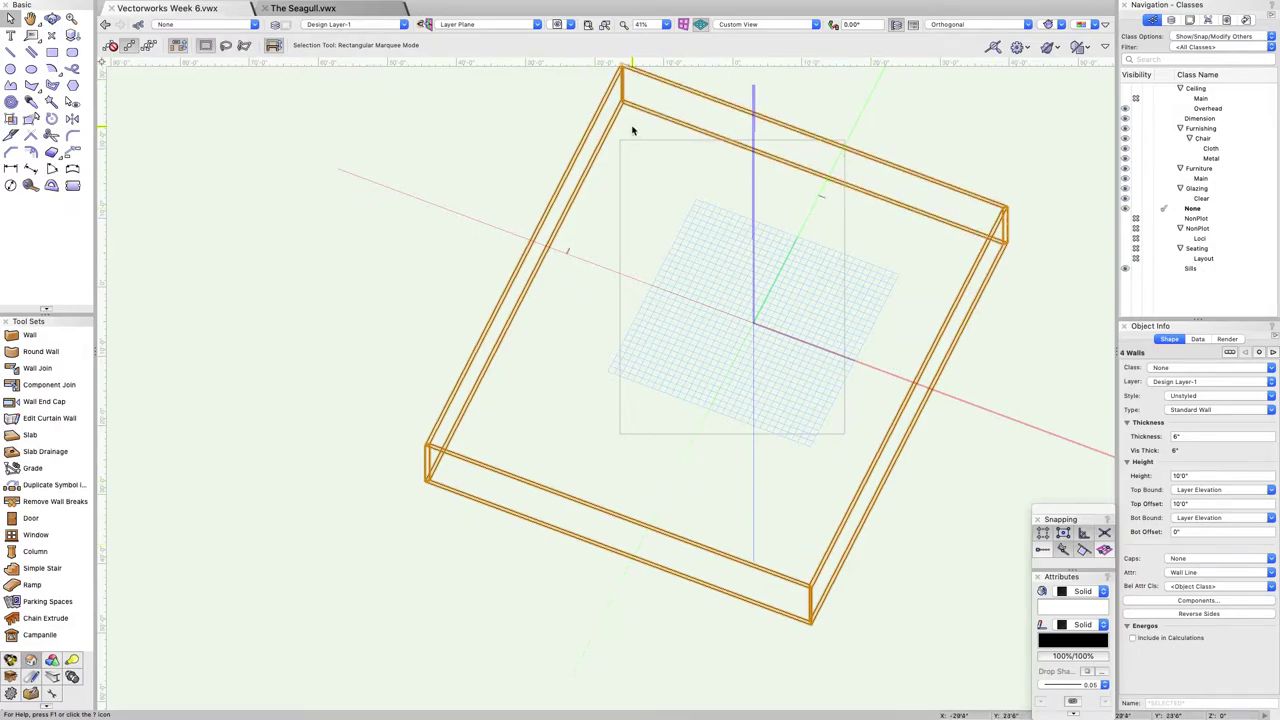
{"action": "left_click", "coordinate": [1030, 378]}
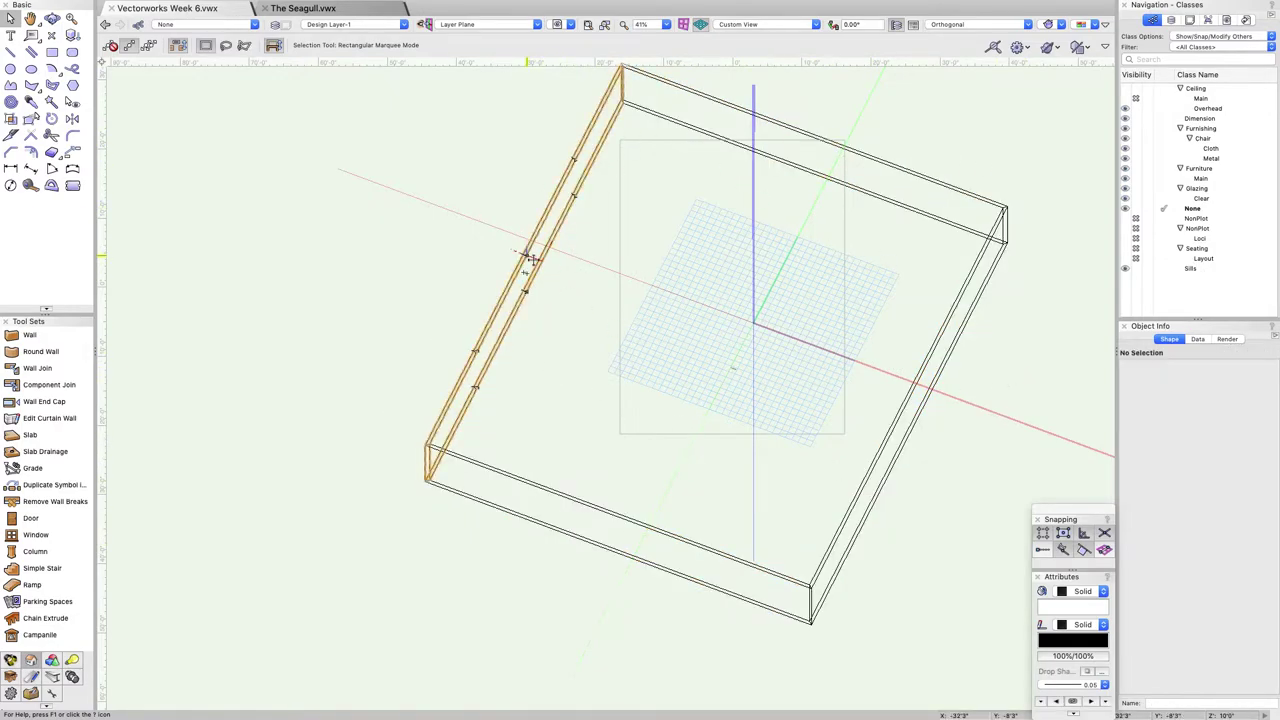
{"action": "left_click", "coordinate": [543, 283]}
{"action": "left_click", "coordinate": [562, 497], "text": "shift"}
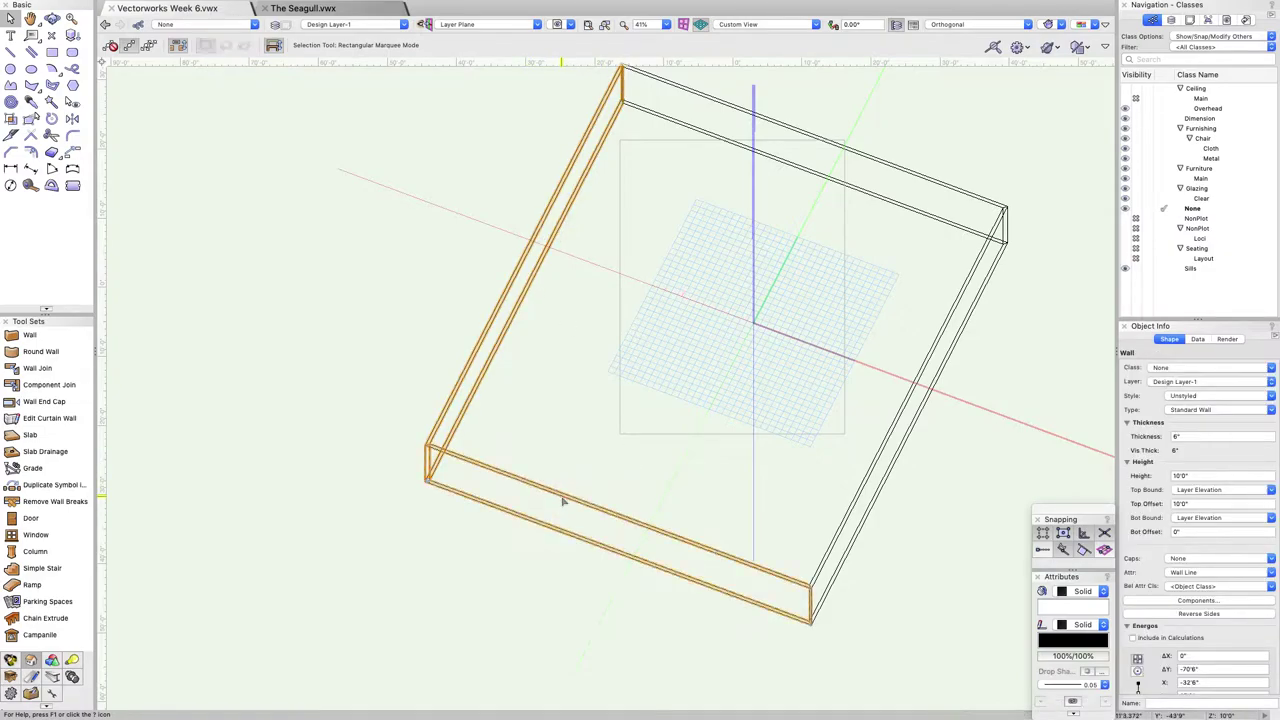
{"action": "left_click", "coordinate": [620, 429]}
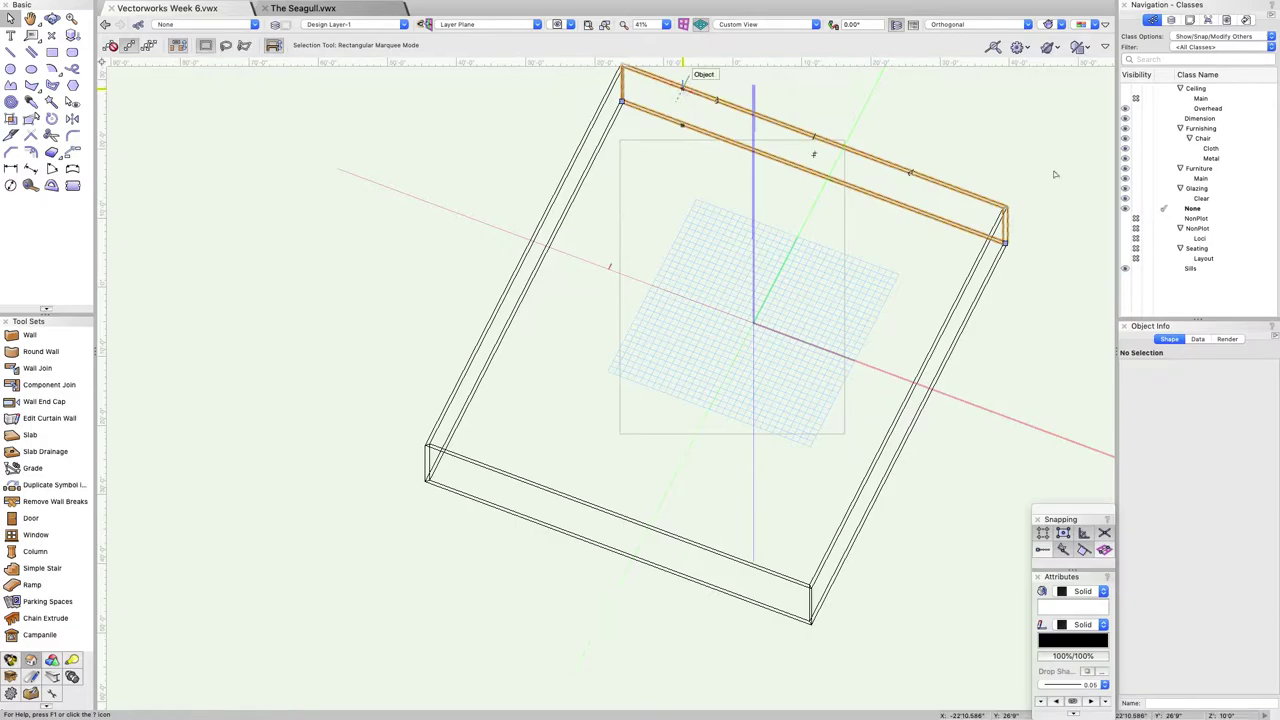
Set the height of the back 60' wall to 20'.
{"action": "left_click", "coordinate": [683, 90]}
{"action": "left_click", "coordinate": [1172, 437]}
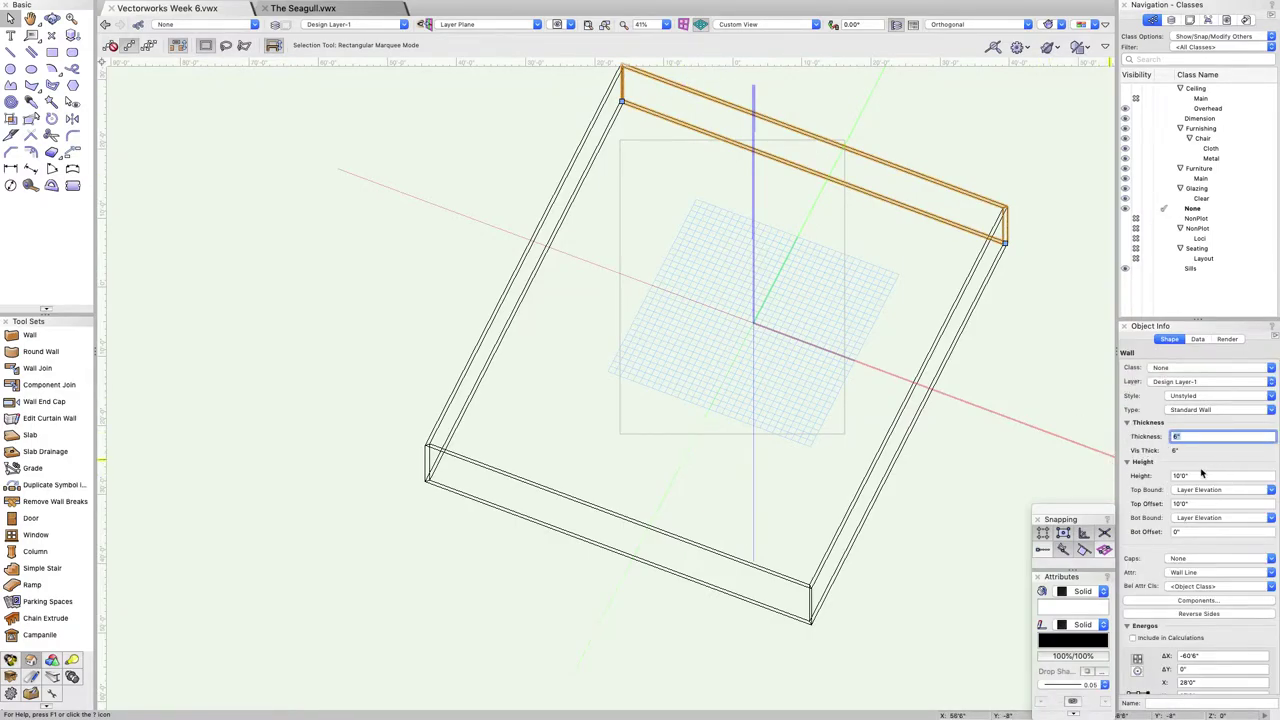
{"action": "left_click_drag", "start_coordinate": [1203, 474], "coordinate": [1123, 477]}
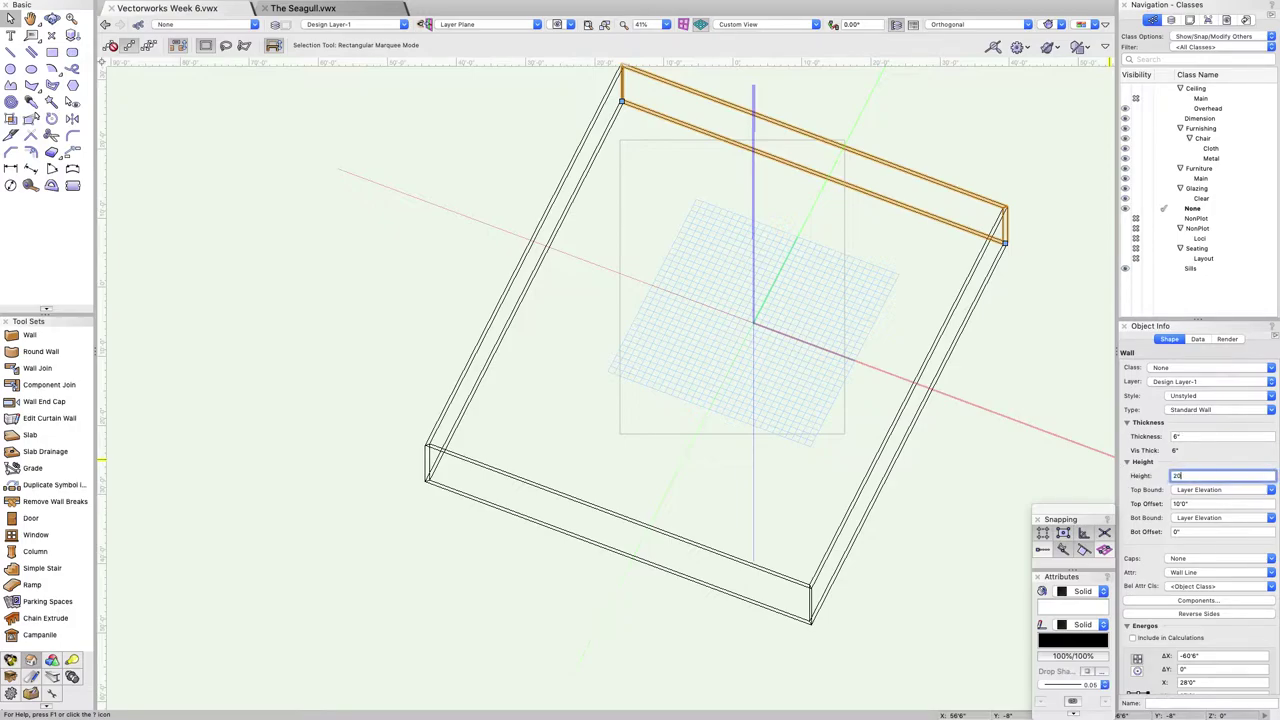
{"action": "type", "text": "20"}
{"action": "key", "text": "Return"}
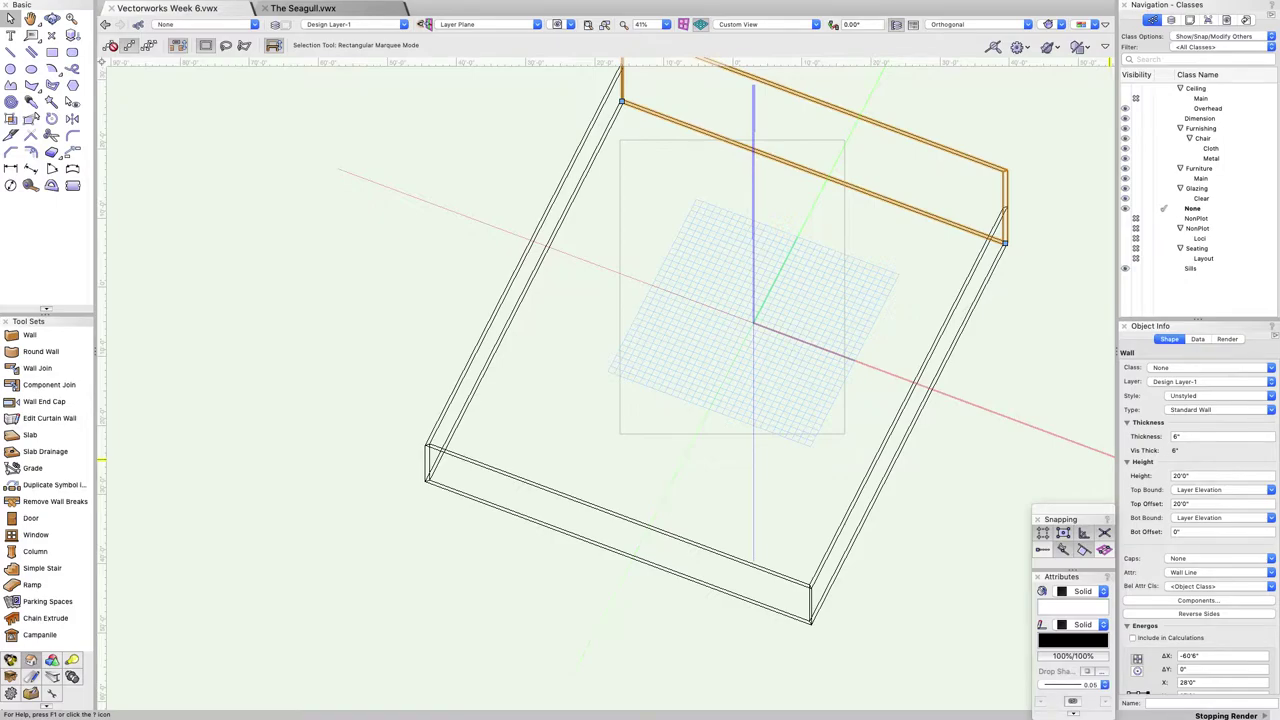
Try a thickness of 12" on the back wall and set it back to 6".
{"action": "left_click_drag", "start_coordinate": [1196, 438], "coordinate": [1137, 436]}
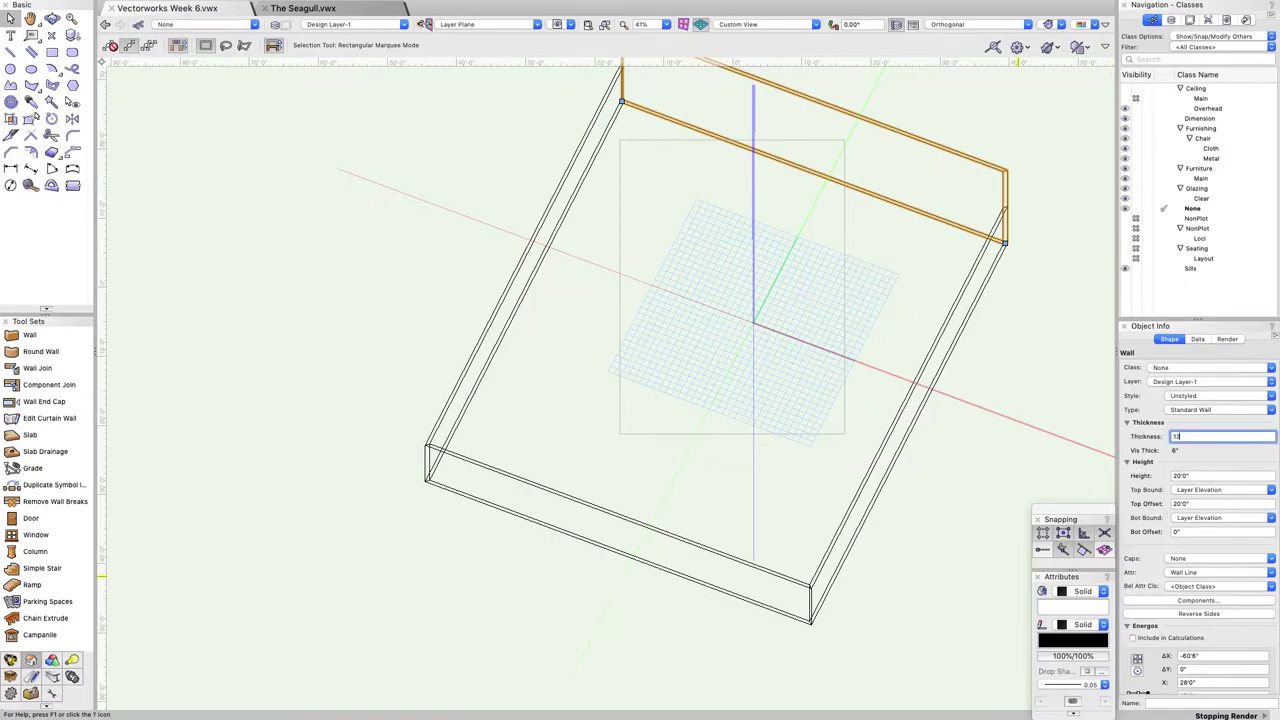
{"action": "type", "text": "12"}
{"action": "key", "text": "Return"}
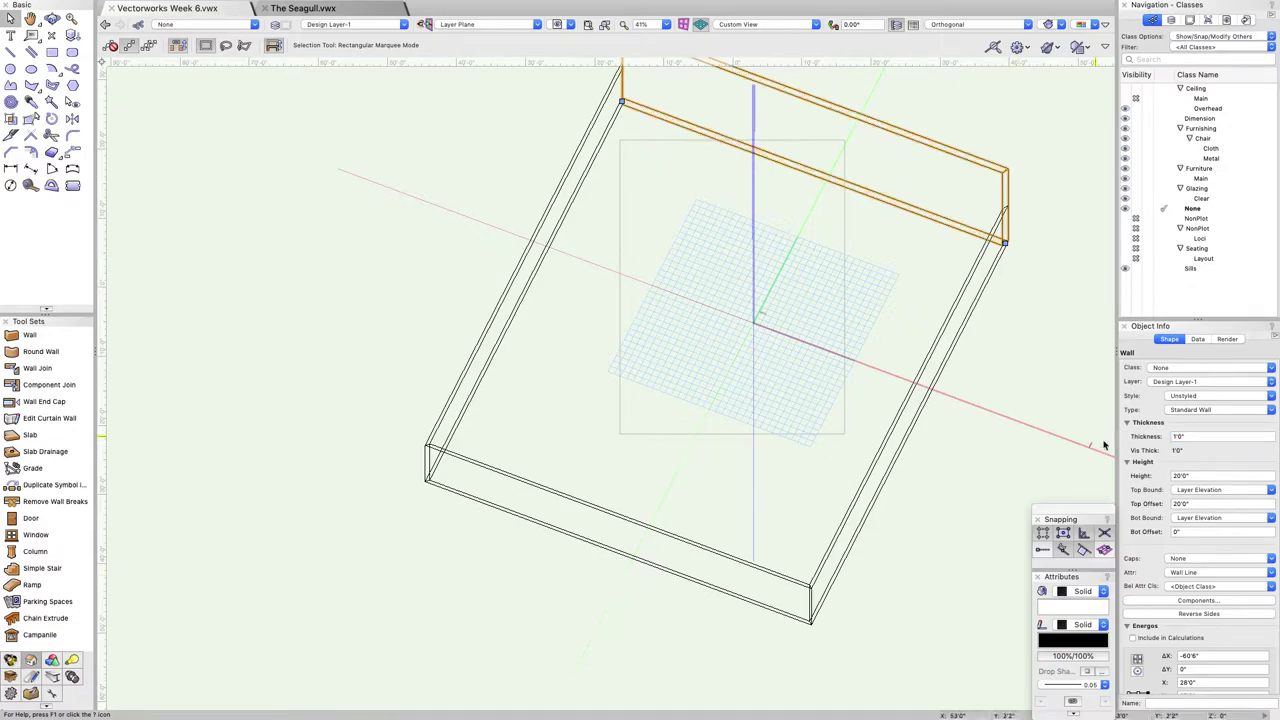
{"action": "left_click_drag", "start_coordinate": [1201, 436], "coordinate": [1125, 427]}
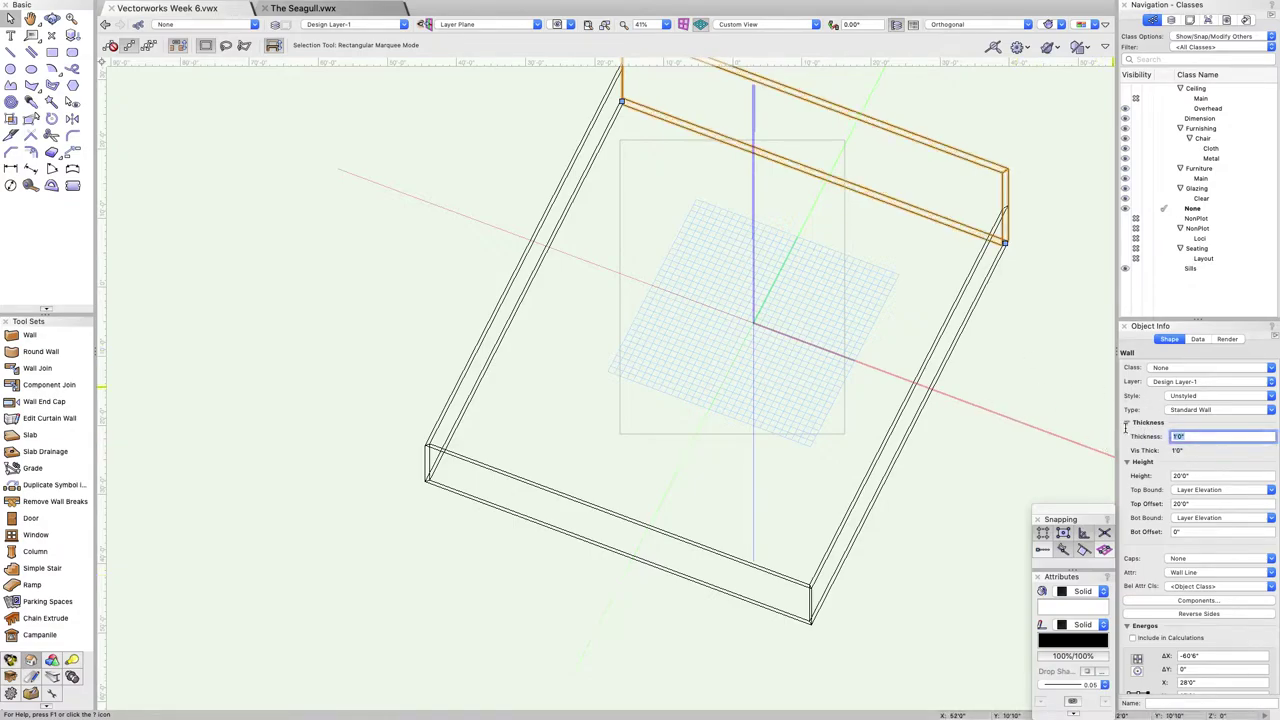
{"action": "key", "text": "Return"}
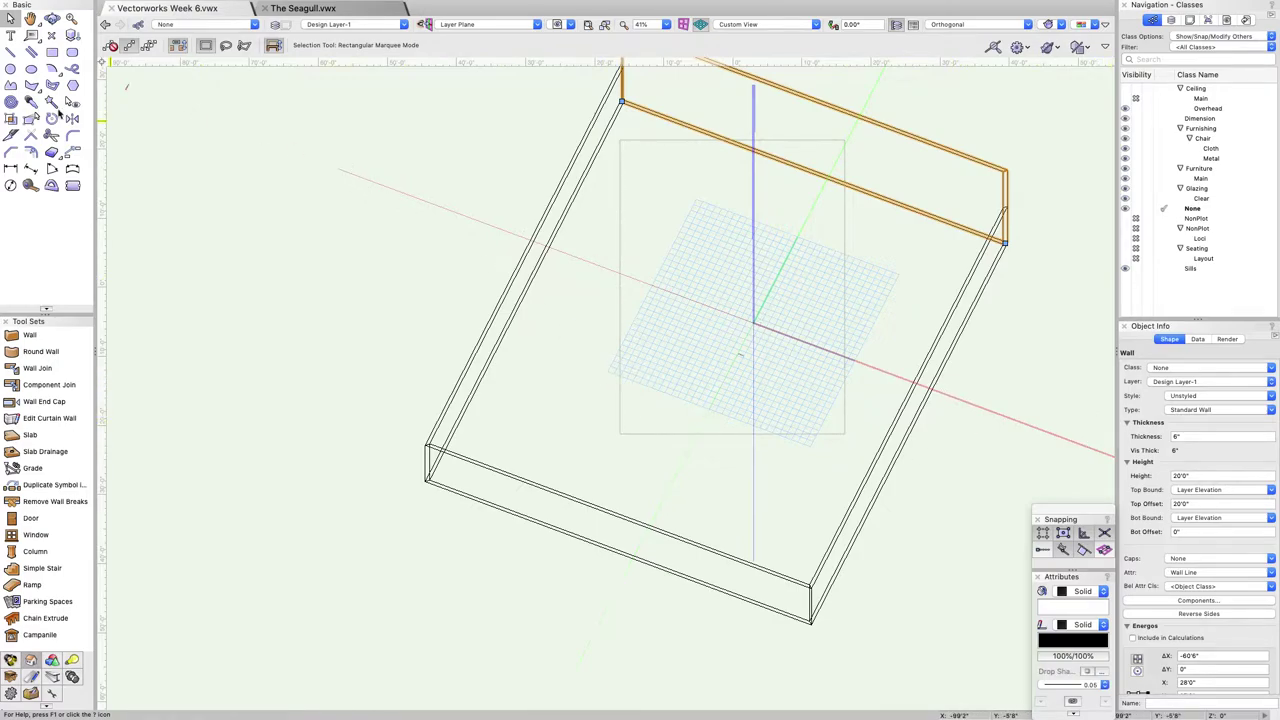
View the raised back wall from a low frontal angle, deselect it, and return to the 2D Plan projection.
{"action": "left_click", "coordinate": [51, 18]}
{"action": "left_click_drag", "start_coordinate": [449, 363], "coordinate": [622, 192]}
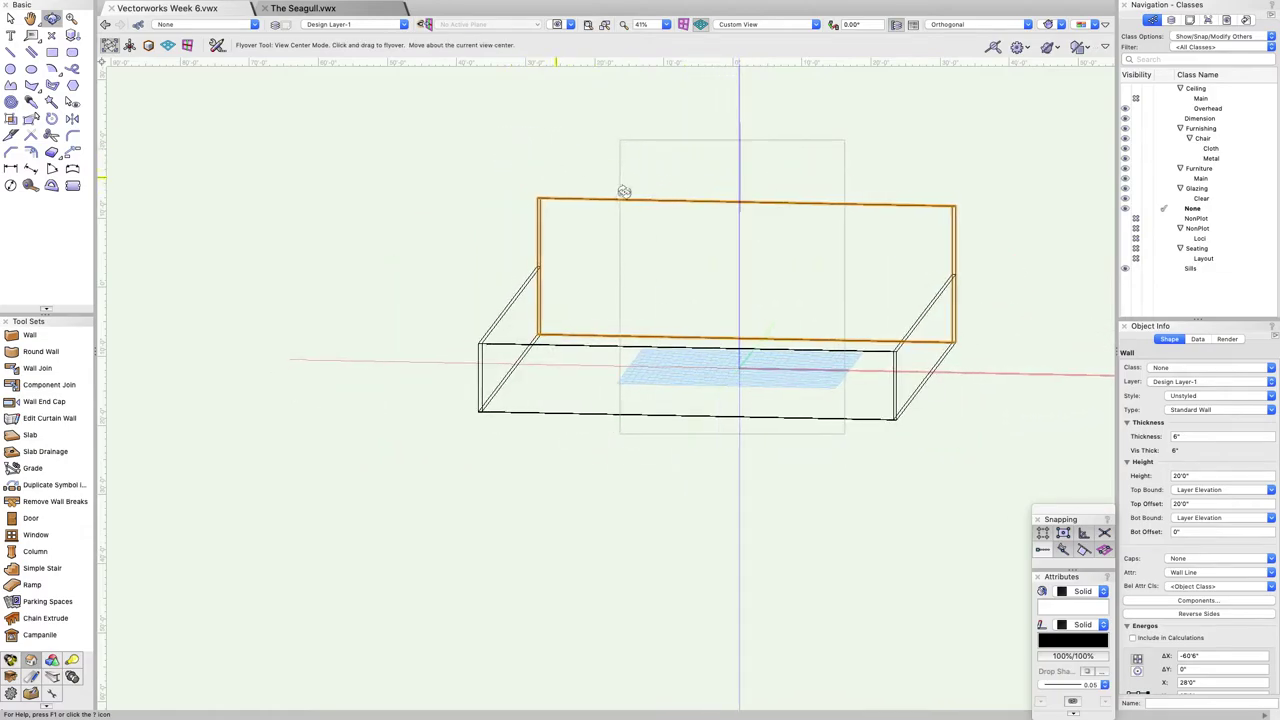
{"action": "key", "text": "x"}
{"action": "left_click", "coordinate": [352, 158]}
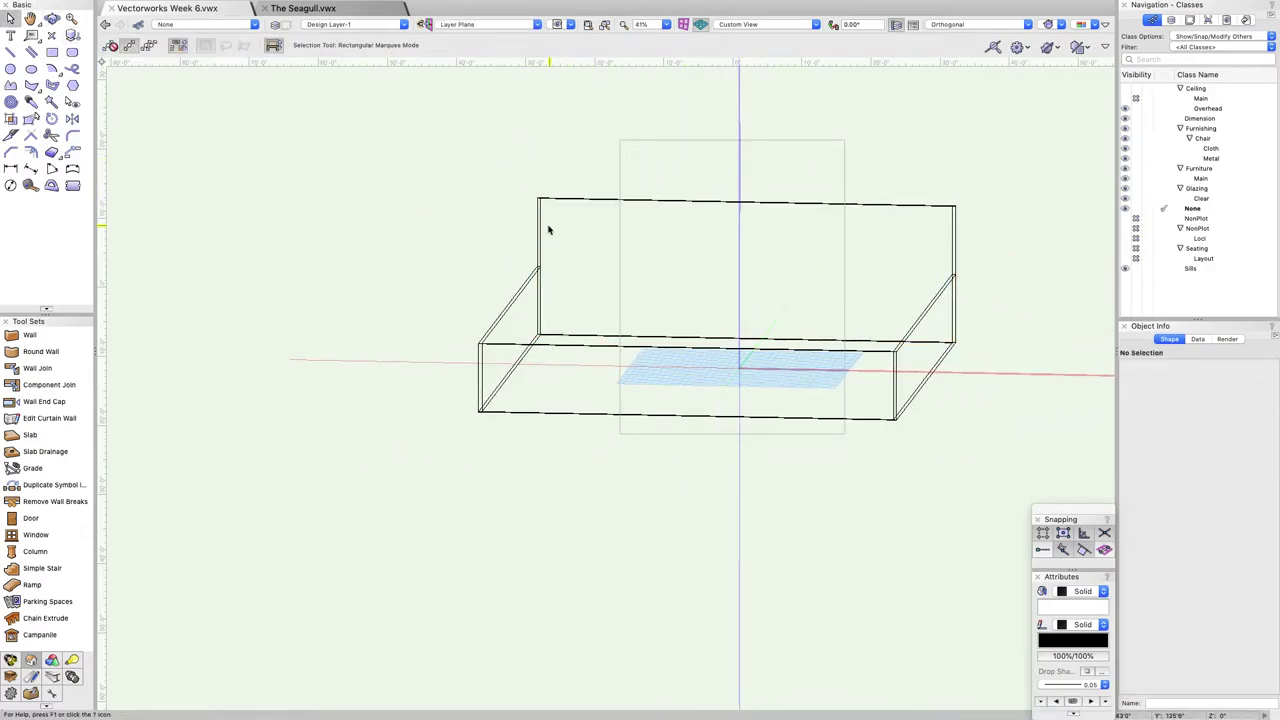
{"action": "left_click", "coordinate": [438, 201]}
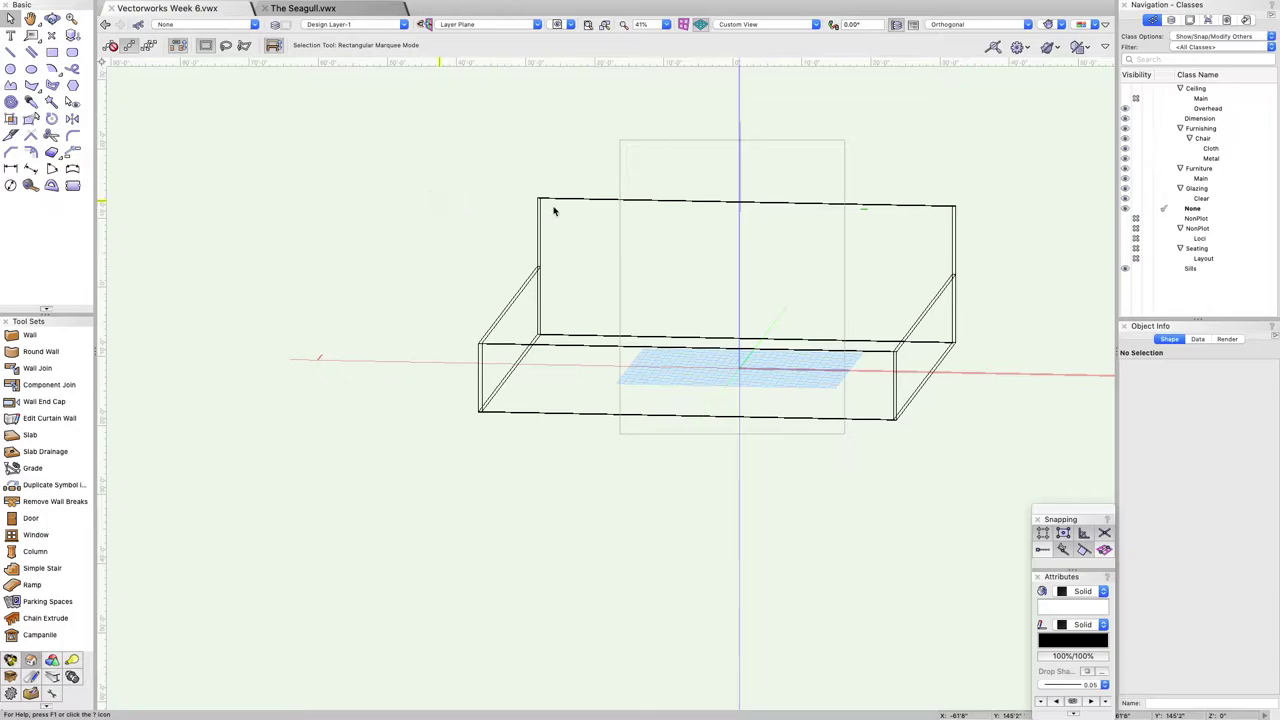
{"action": "left_click", "coordinate": [975, 24]}
{"action": "left_click", "coordinate": [957, 36]}
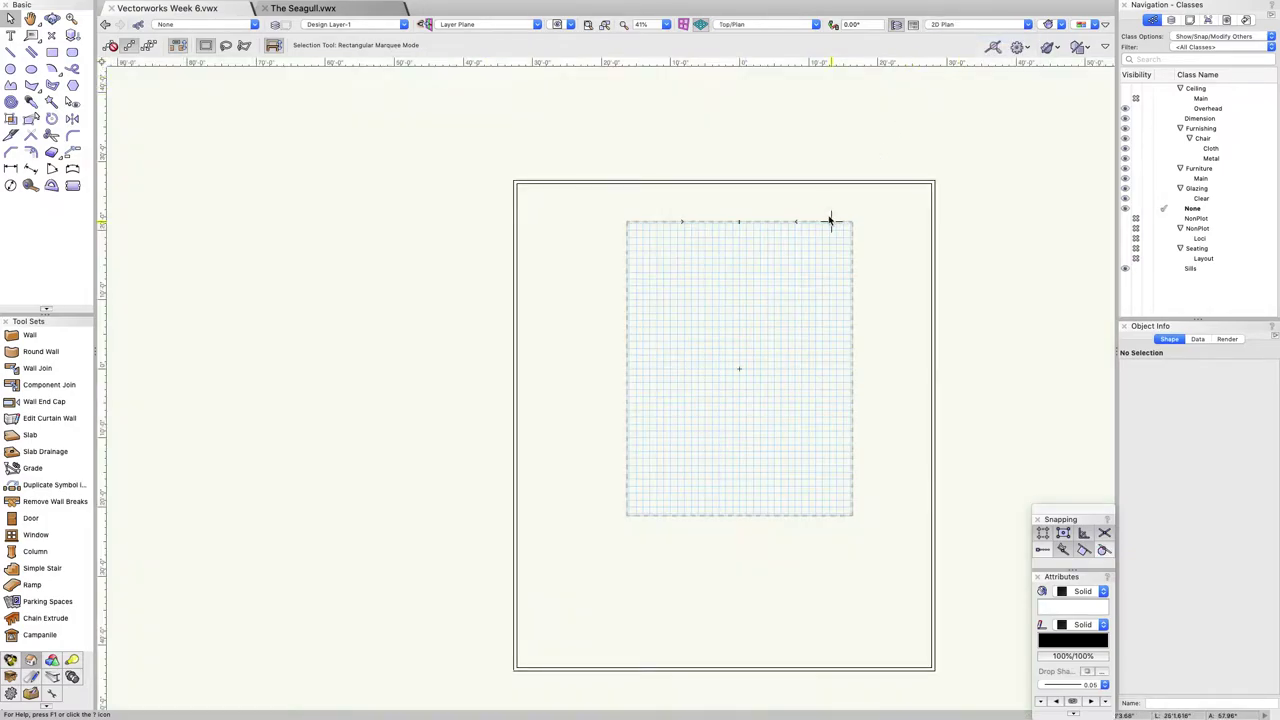
Insert a Custom Door into the lower 60' wall near its right end, swinging outward, and deselect it.
{"action": "scroll", "coordinate": [831, 214], "scroll_direction": "down", "scroll_amount": 3}
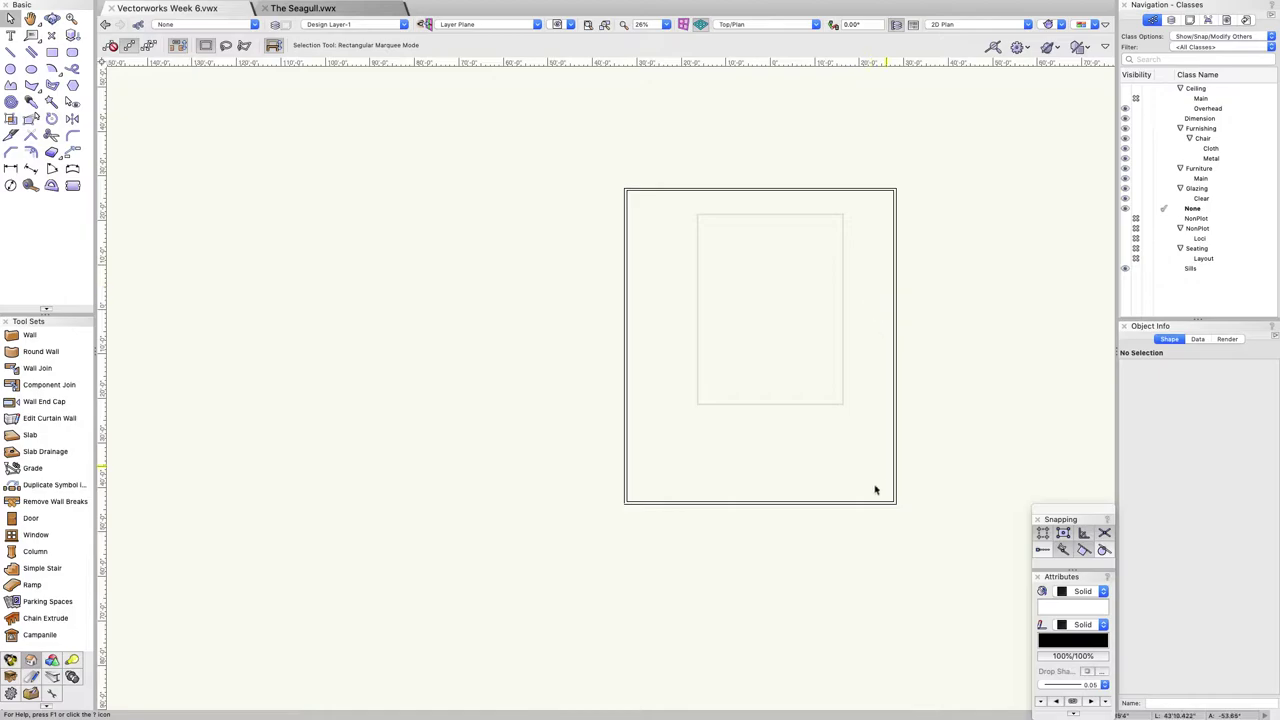
{"action": "left_click", "coordinate": [30, 521]}
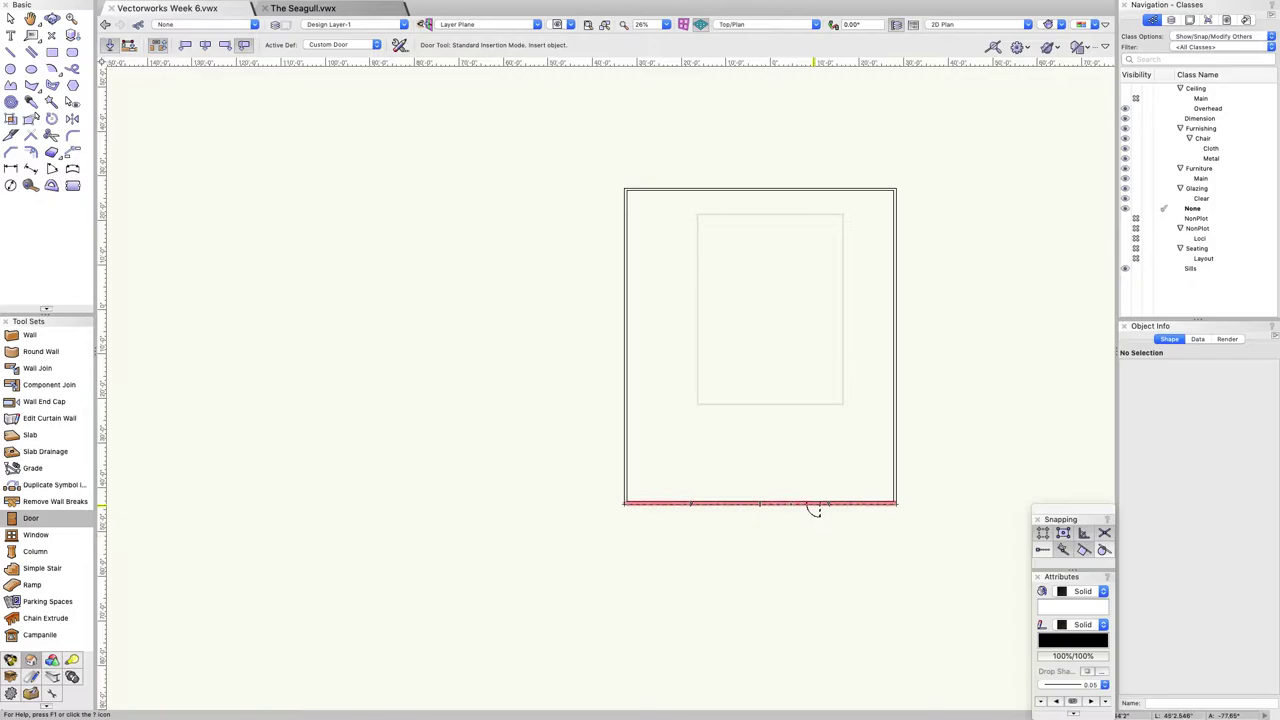
{"action": "left_click", "coordinate": [850, 502]}
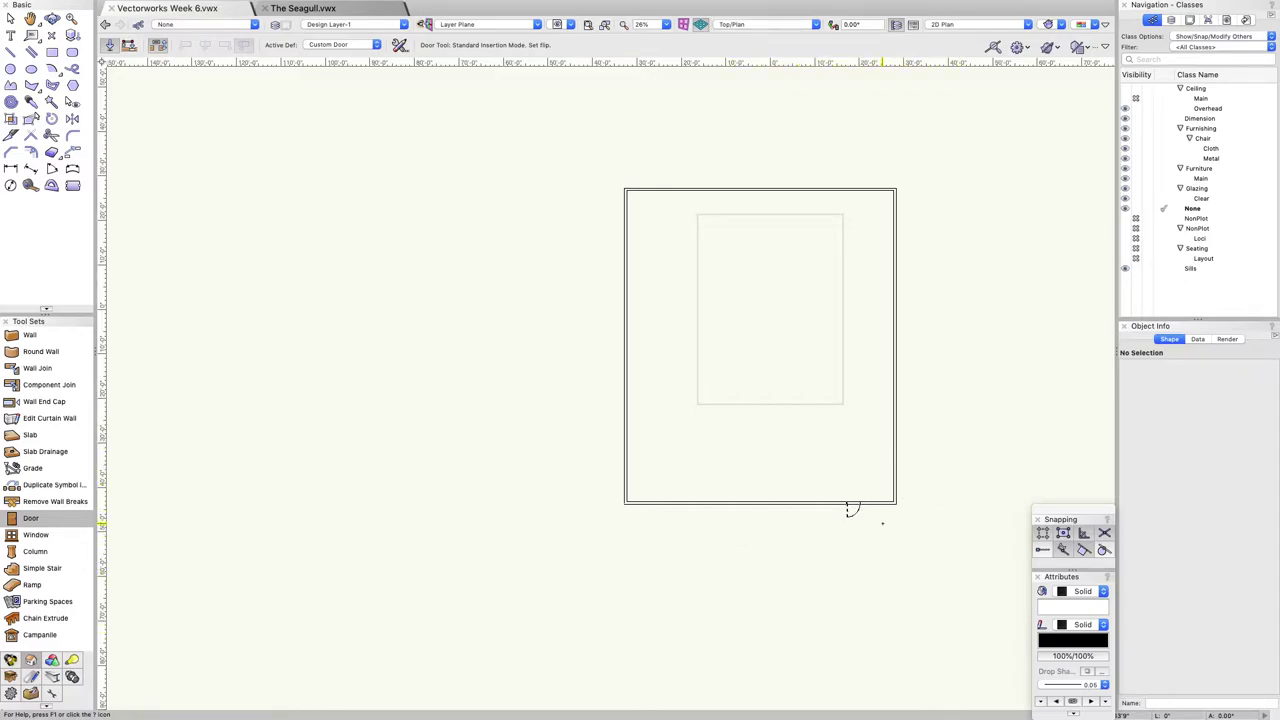
{"action": "left_click", "coordinate": [846, 528]}
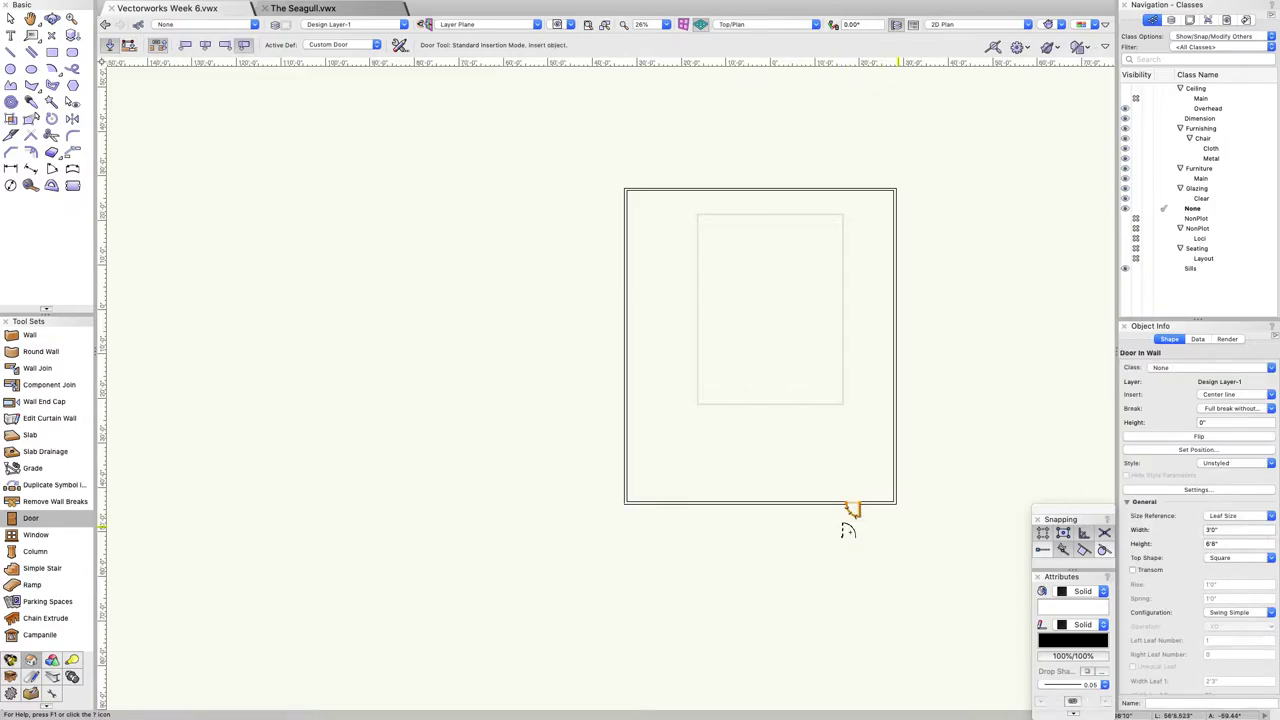
{"action": "scroll", "coordinate": [894, 506], "scroll_direction": "up", "scroll_amount": 3}
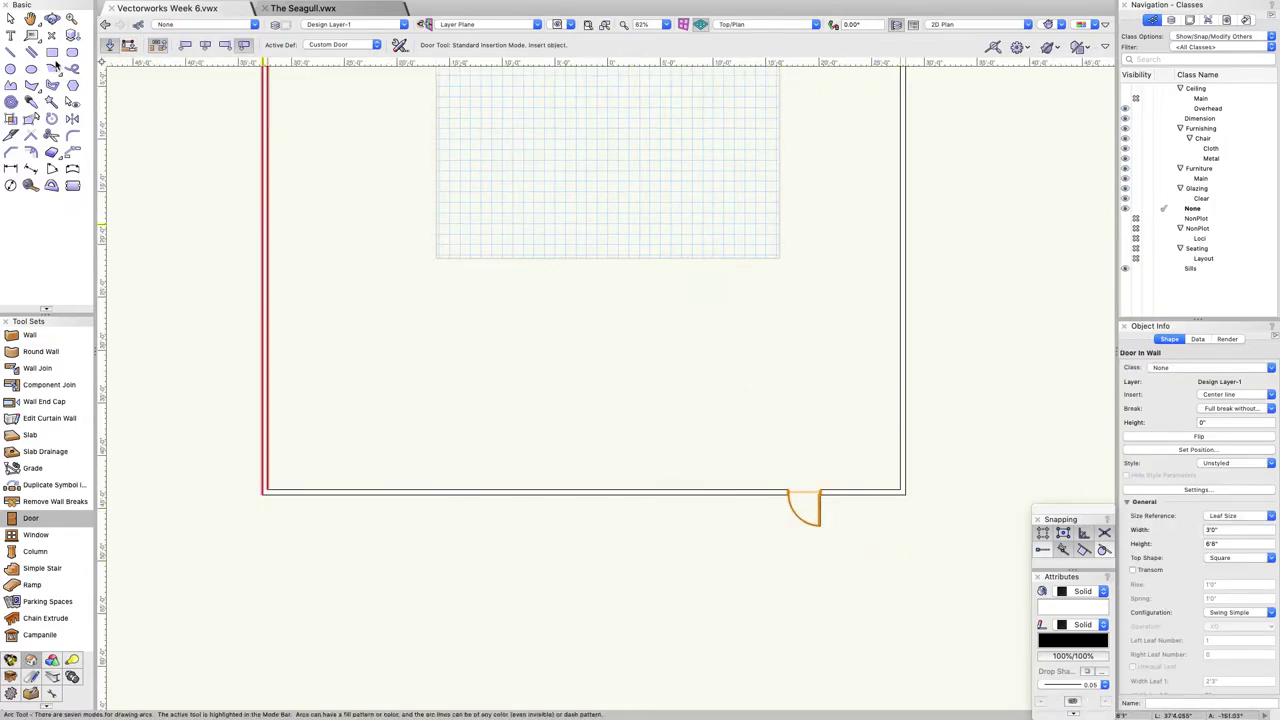
{"action": "left_click", "coordinate": [11, 19]}
{"action": "left_click", "coordinate": [794, 551]}
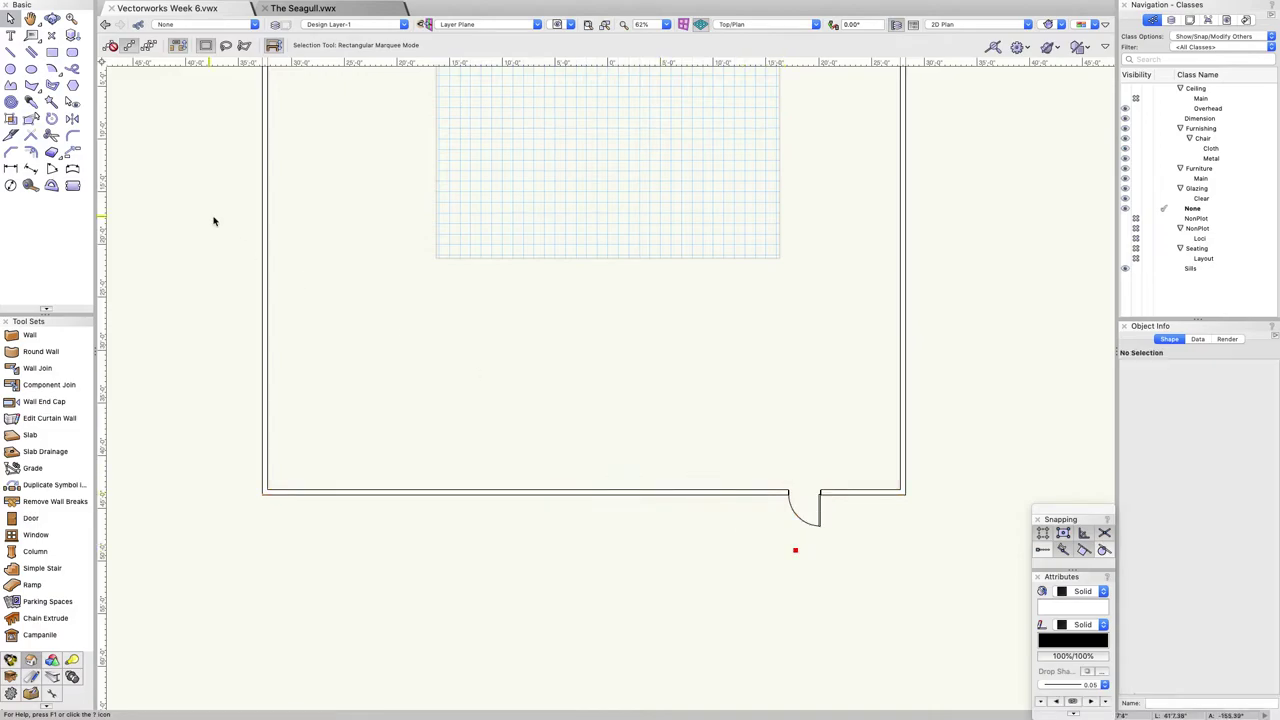
Inspect the inserted door in a 3D view from the front with the Flyover tool and return to 2D Plan.
{"action": "left_click", "coordinate": [51, 19]}
{"action": "left_click", "coordinate": [679, 476]}
{"action": "left_click_drag", "start_coordinate": [679, 476], "coordinate": [837, 354]}
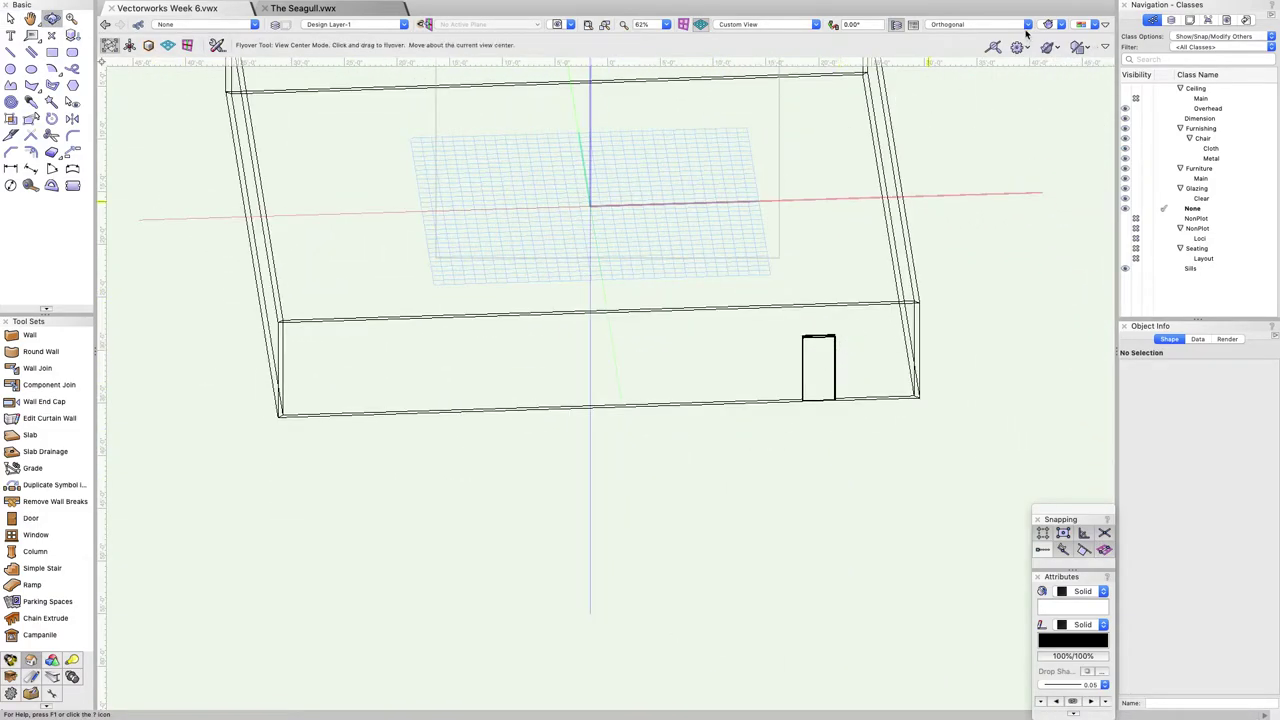
{"action": "left_click", "coordinate": [967, 22]}
{"action": "left_click", "coordinate": [965, 37]}
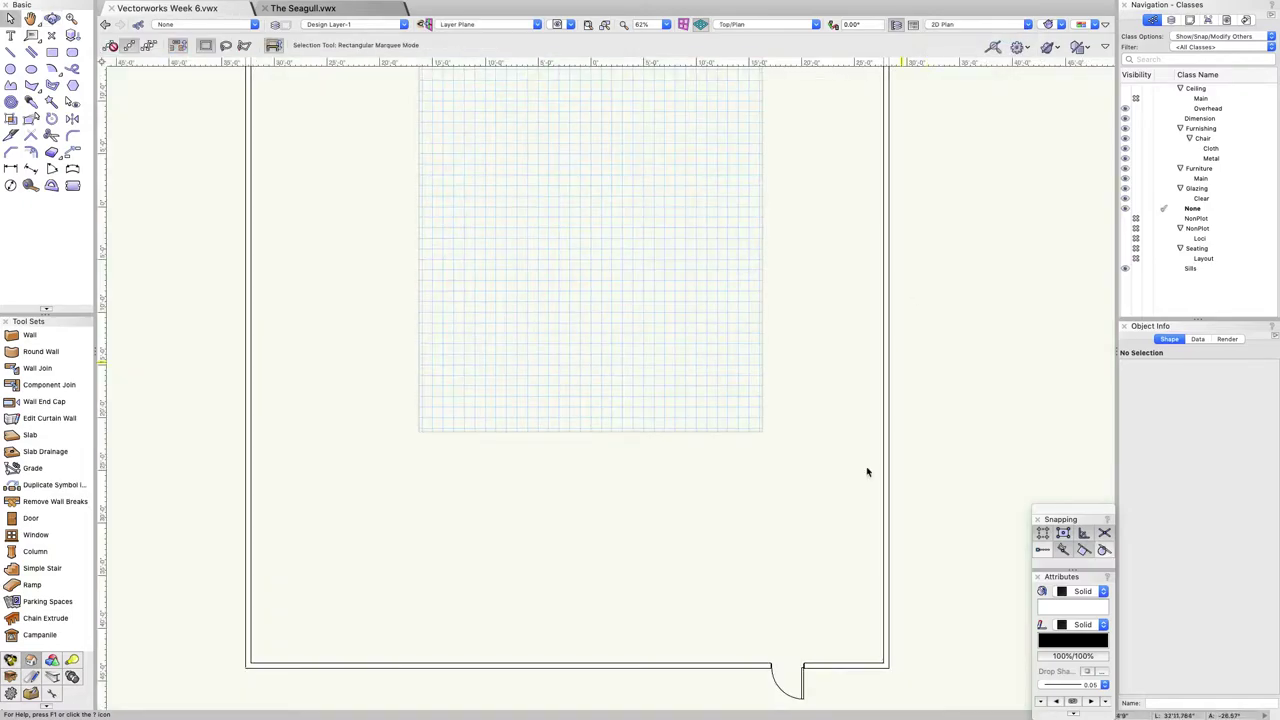
Select the door in the lower wall and open its detailed settings.
{"action": "scroll", "coordinate": [832, 570], "scroll_direction": "down", "scroll_amount": 2}
{"action": "scroll", "coordinate": [800, 640], "scroll_direction": "up", "scroll_amount": 4}
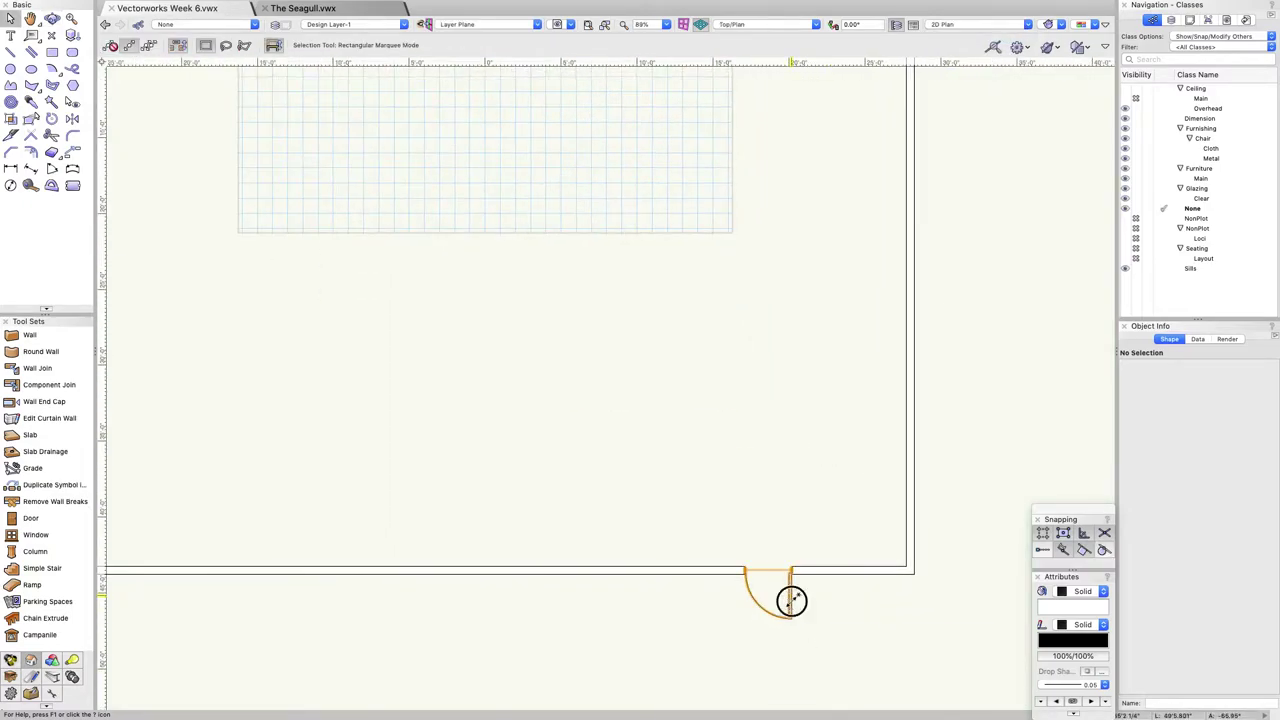
{"action": "left_click", "coordinate": [790, 598]}
{"action": "left_click", "coordinate": [1188, 490]}
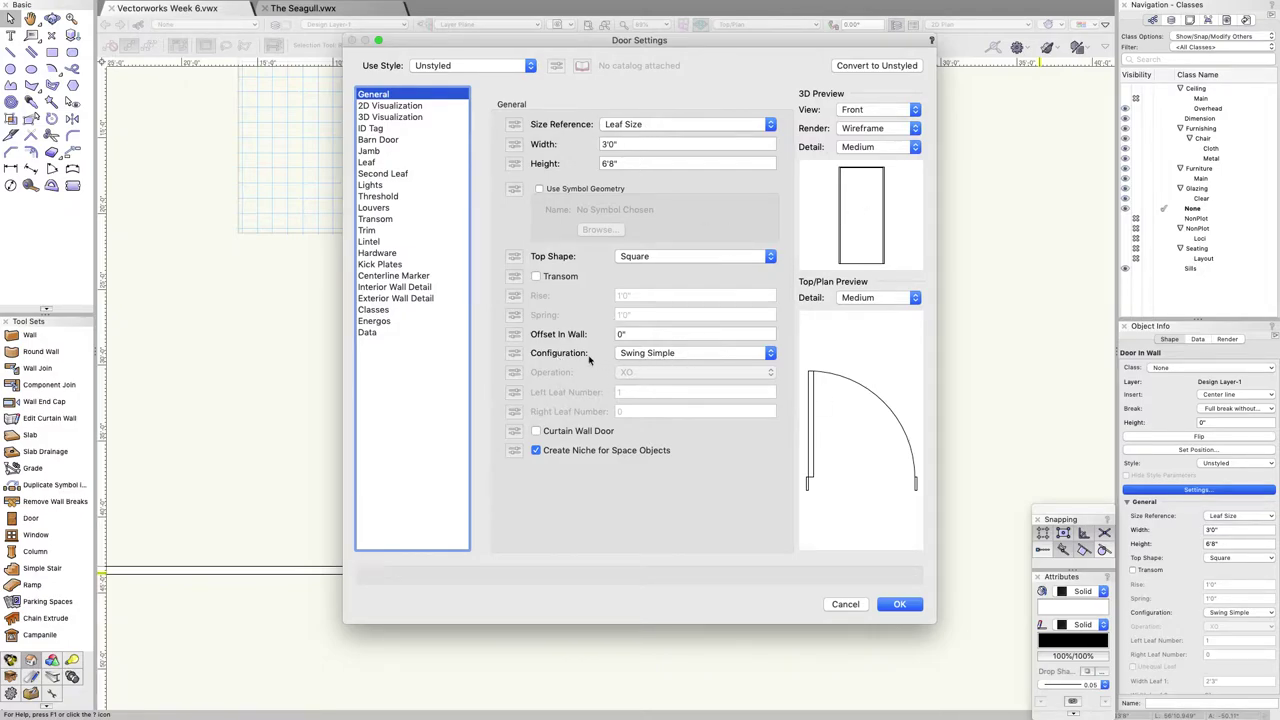
Preview the Pocket Bi-part, Overhead and Barn configurations for the door.
{"action": "left_click", "coordinate": [668, 357]}
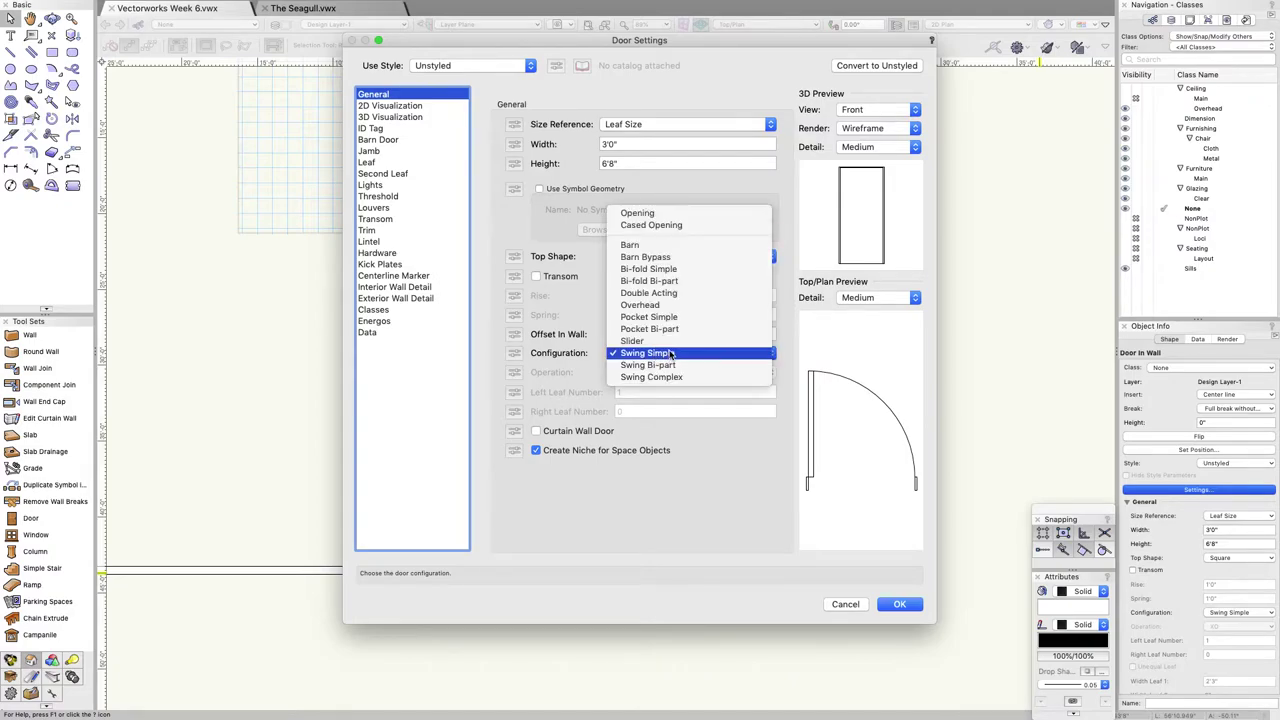
{"action": "left_click", "coordinate": [680, 330]}
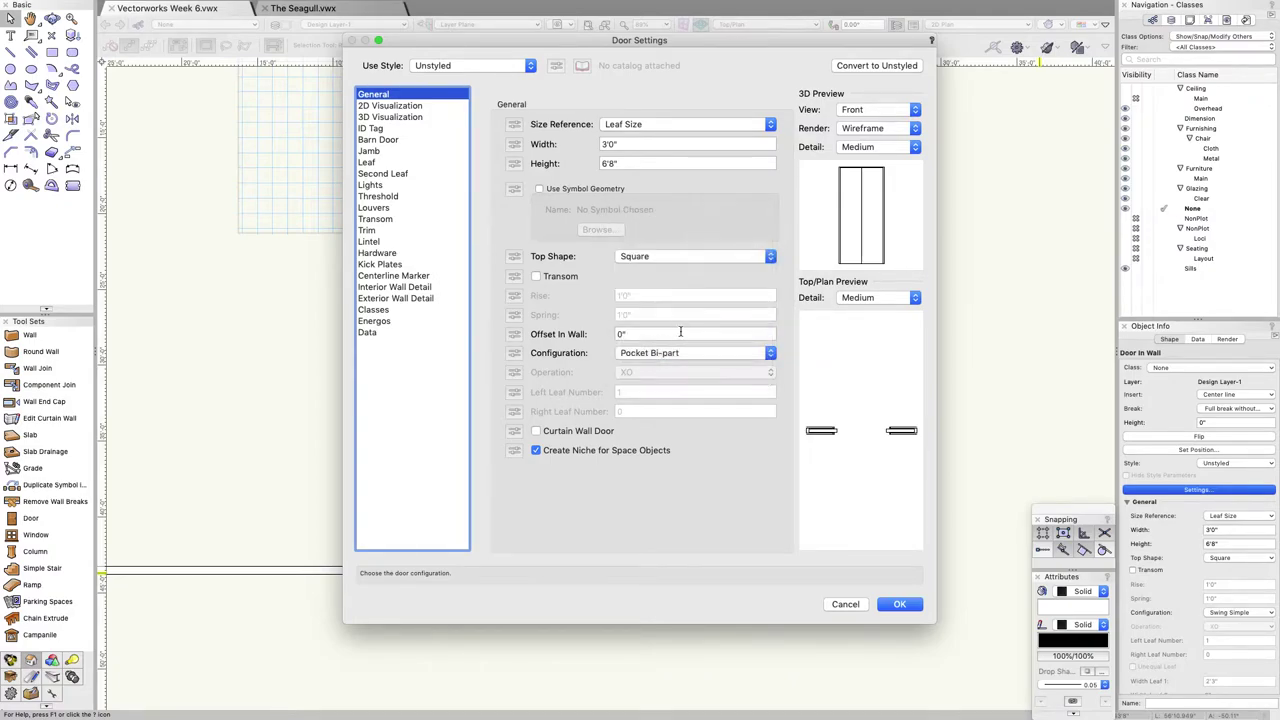
{"action": "left_click", "coordinate": [676, 353]}
{"action": "left_click", "coordinate": [676, 332]}
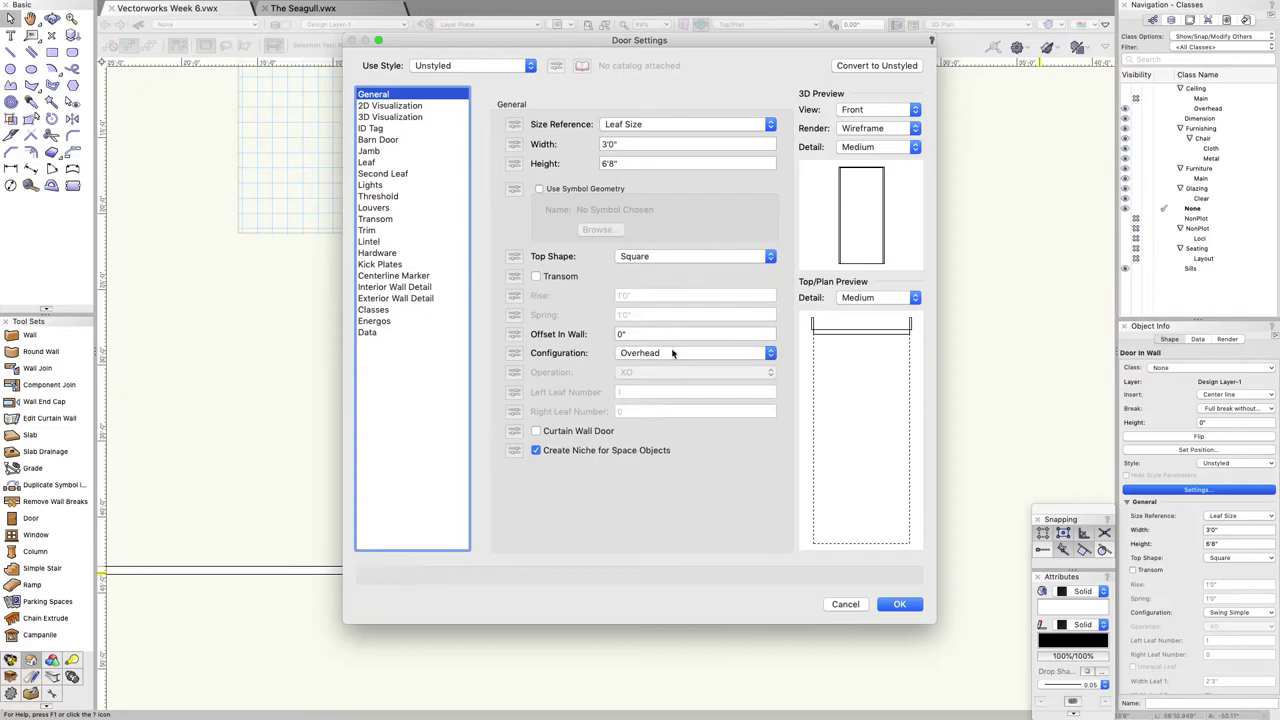
{"action": "left_click", "coordinate": [676, 353]}
{"action": "left_click", "coordinate": [676, 297]}
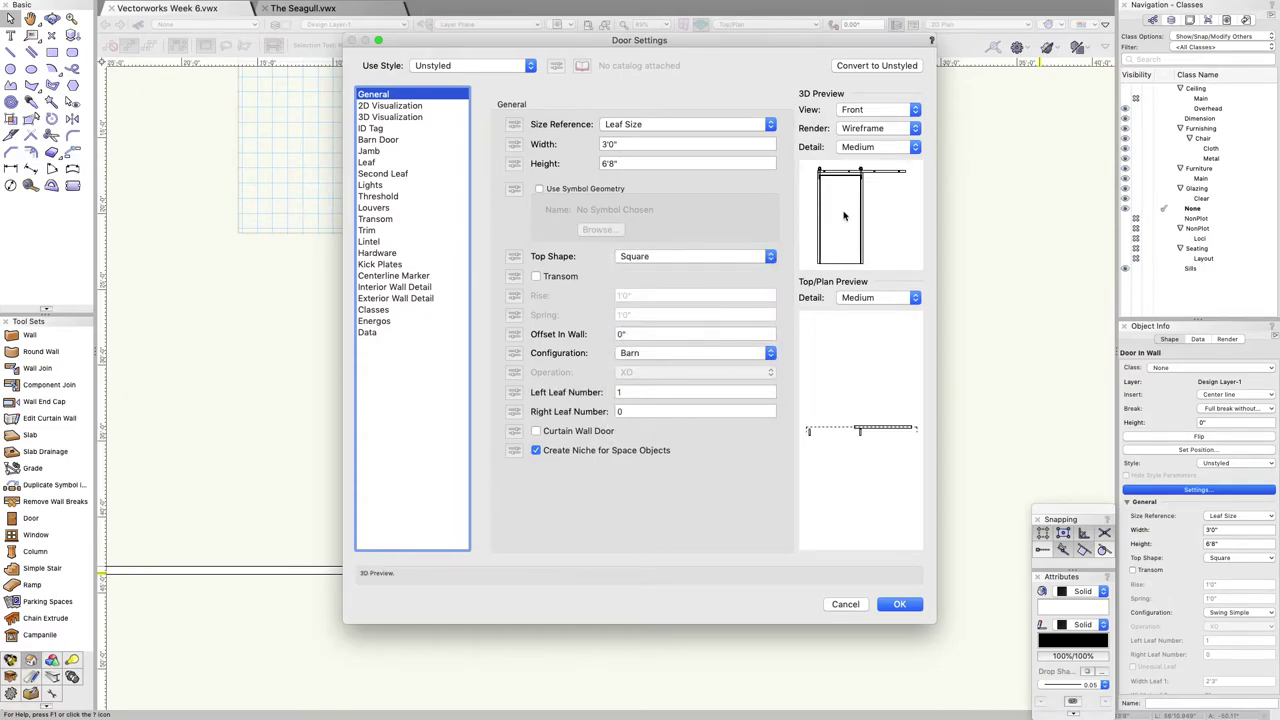
Set the door's configuration to Swing Bi-part.
{"action": "left_click", "coordinate": [676, 356]}
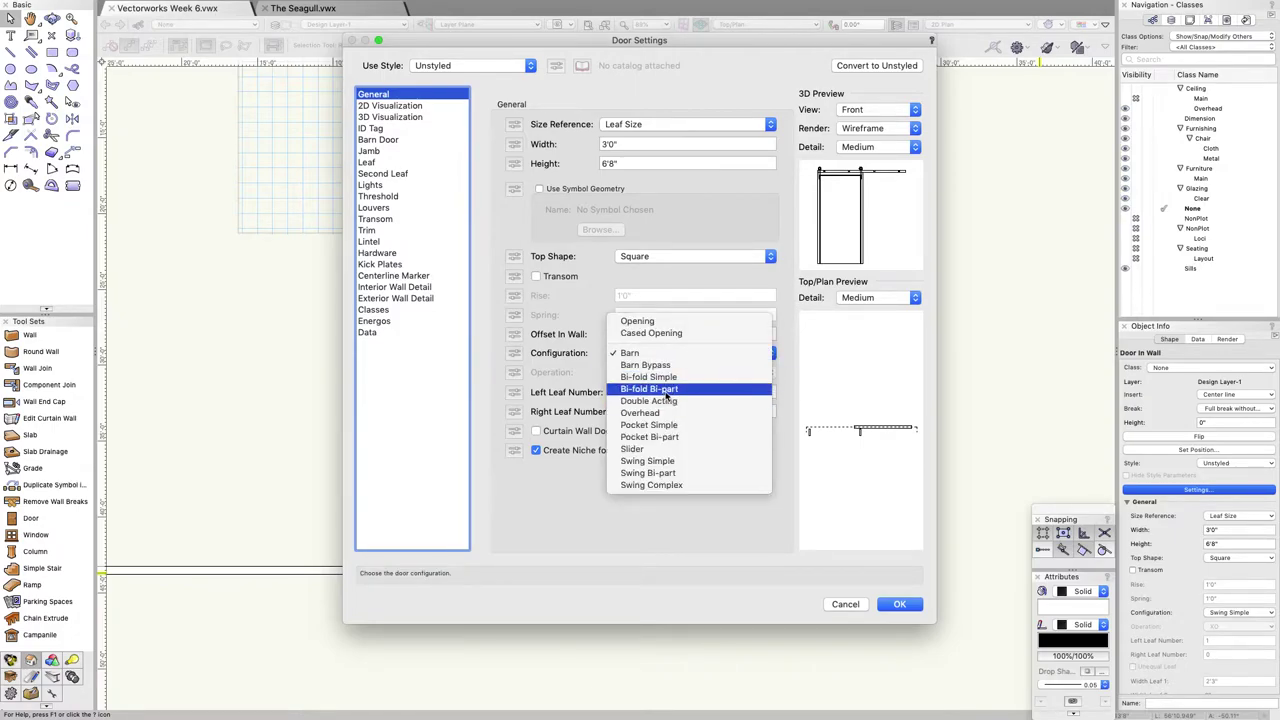
{"action": "left_click", "coordinate": [668, 474]}
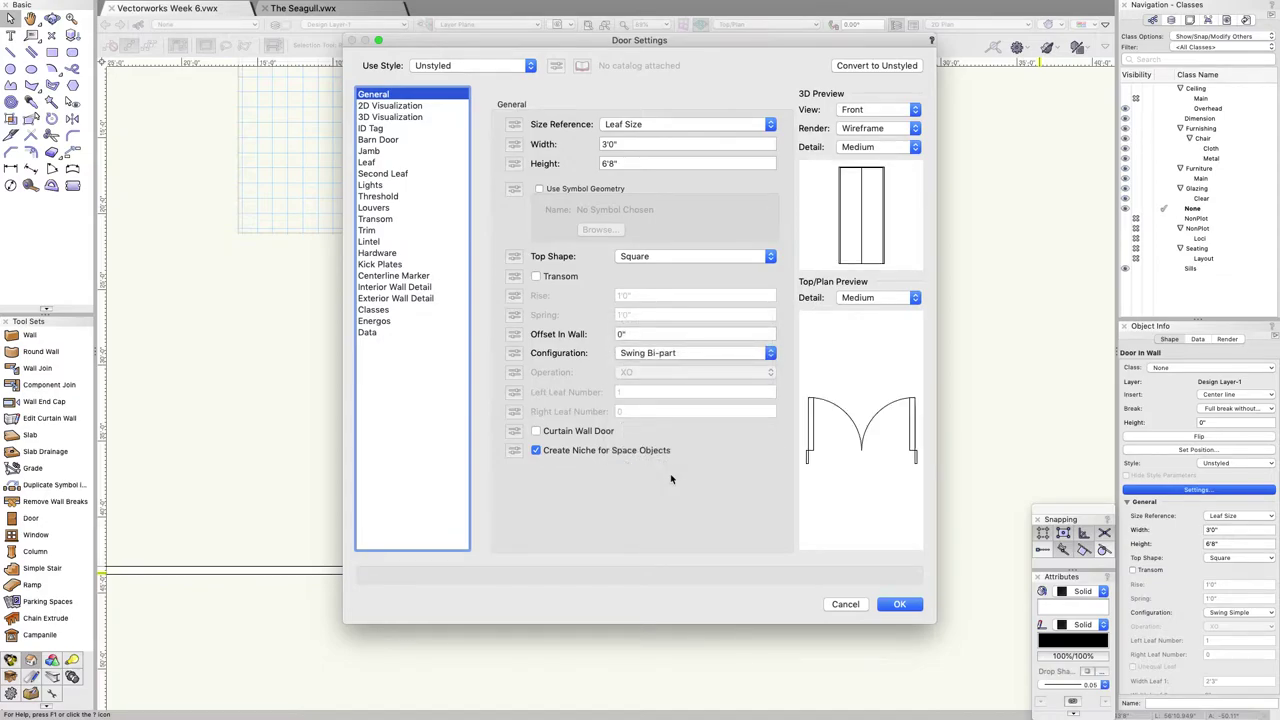
Compare the Unit Size and Leaf Size references for the door's dimensions and return to Leaf Size.
{"action": "left_click", "coordinate": [625, 125]}
{"action": "left_click", "coordinate": [625, 136]}
{"action": "left_click", "coordinate": [632, 122]}
{"action": "left_click", "coordinate": [628, 112]}
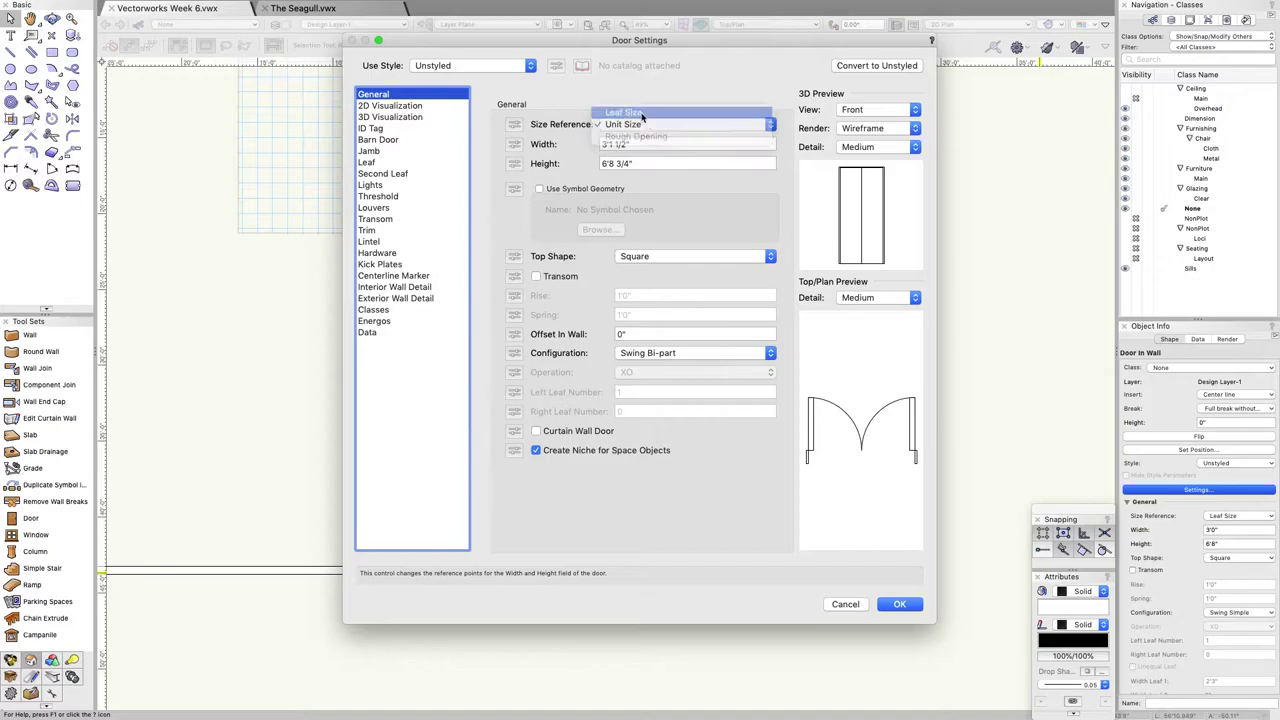
{"action": "left_click", "coordinate": [650, 124]}
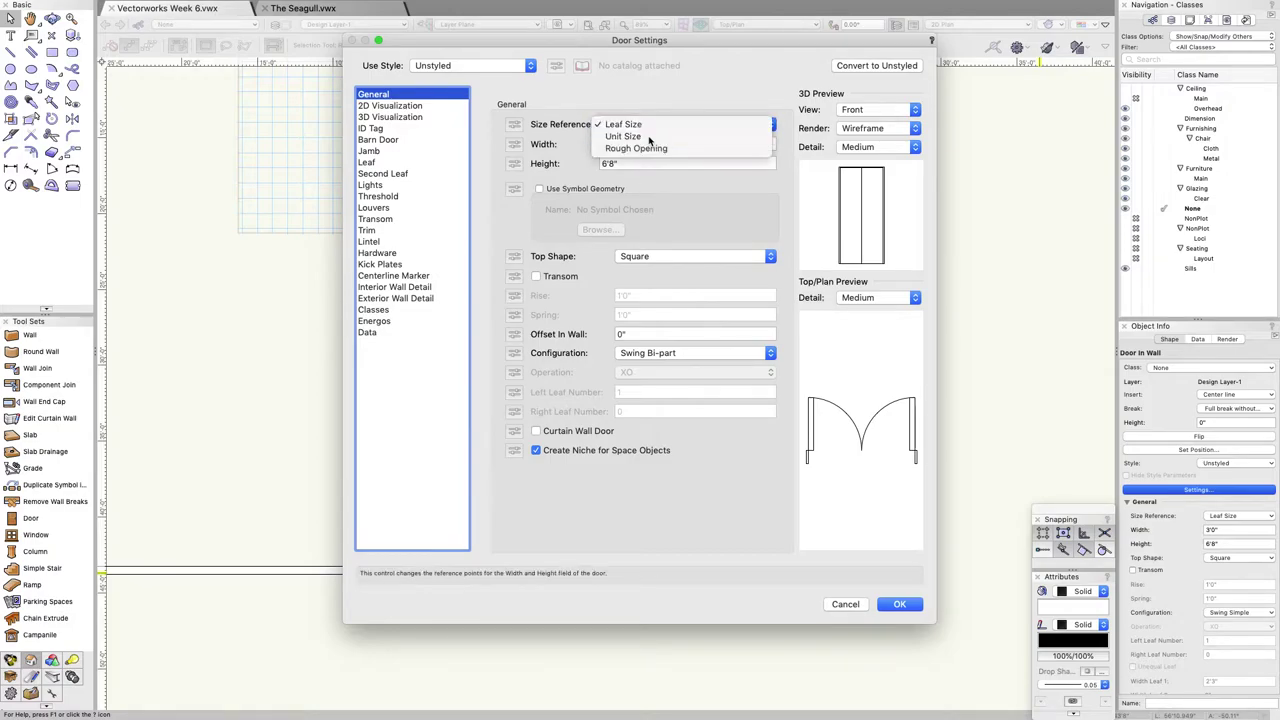
{"action": "left_click", "coordinate": [655, 137]}
{"action": "left_click", "coordinate": [652, 125]}
{"action": "left_click", "coordinate": [640, 108]}
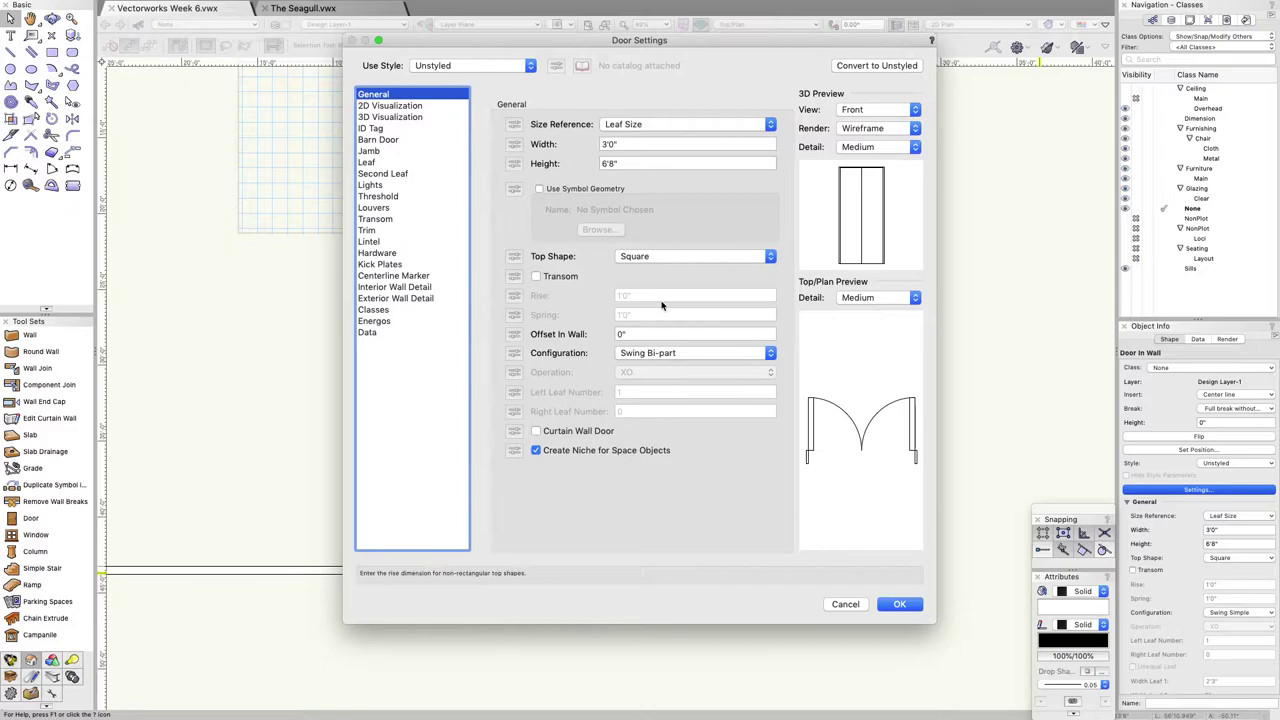
Preview the non-square top shapes for the door, from Round through Gothic, and restore the Square top.
{"action": "left_click", "coordinate": [660, 256]}
{"action": "left_click", "coordinate": [665, 269]}
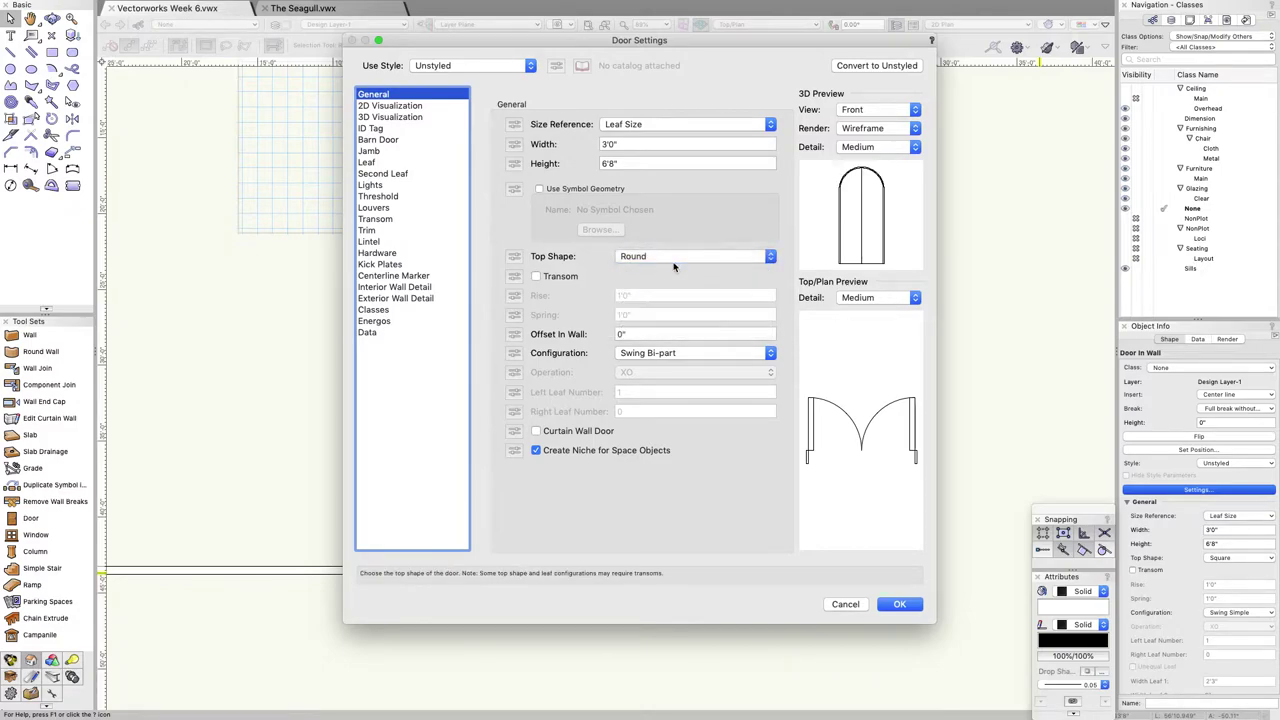
{"action": "left_click", "coordinate": [684, 260]}
{"action": "left_click", "coordinate": [686, 267]}
{"action": "left_click", "coordinate": [688, 257]}
{"action": "left_click", "coordinate": [686, 266]}
{"action": "left_click", "coordinate": [688, 258]}
{"action": "left_click", "coordinate": [686, 267]}
{"action": "left_click", "coordinate": [688, 258]}
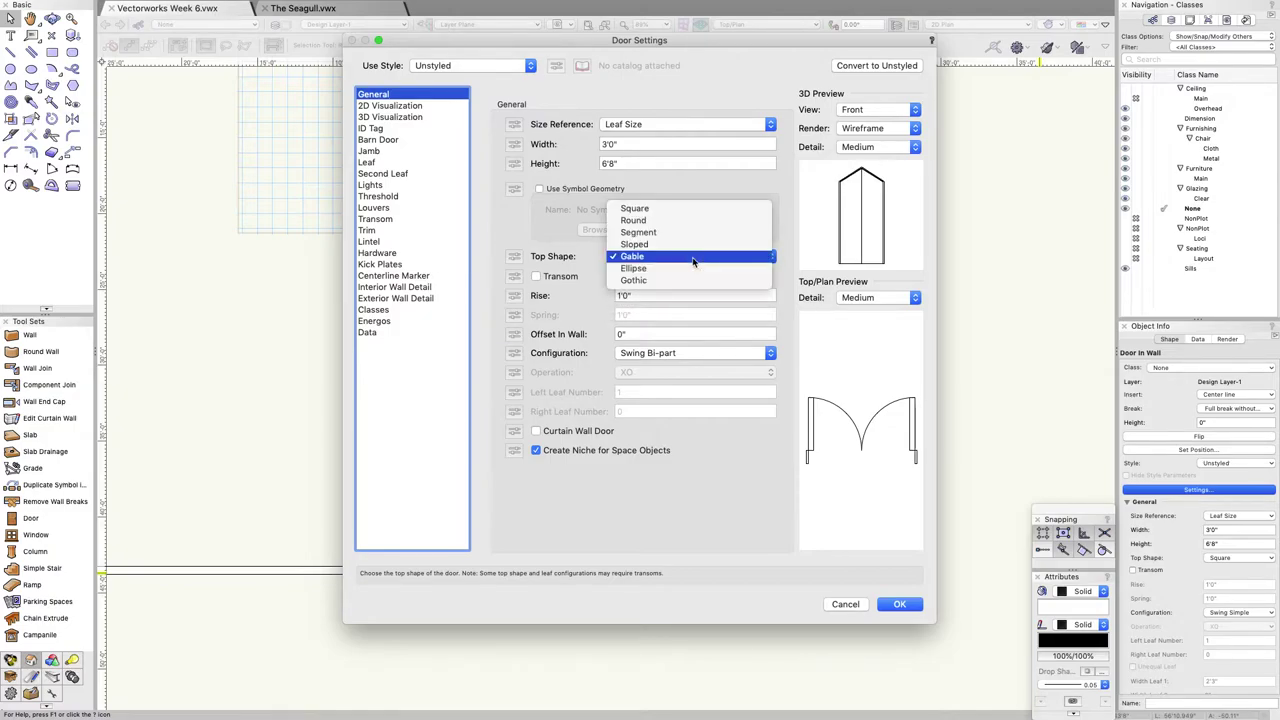
{"action": "left_click", "coordinate": [690, 271]}
{"action": "left_click", "coordinate": [695, 262]}
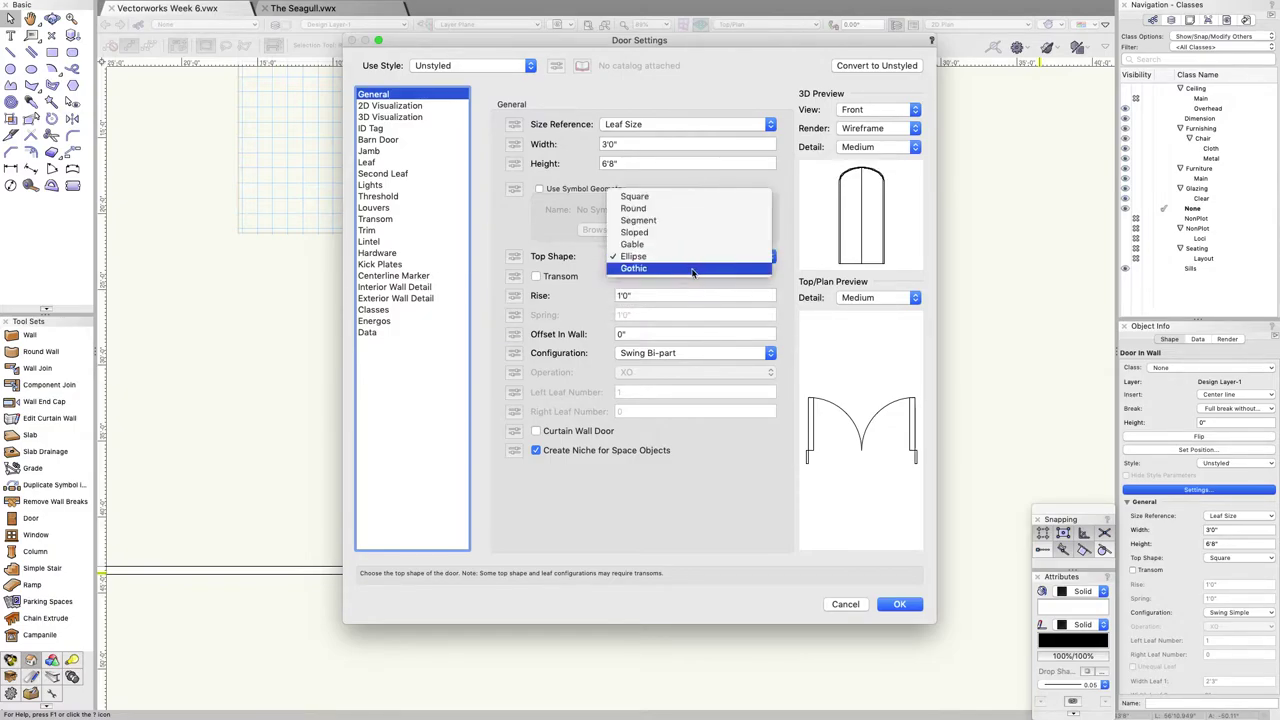
{"action": "left_click", "coordinate": [694, 268]}
{"action": "left_click", "coordinate": [701, 263]}
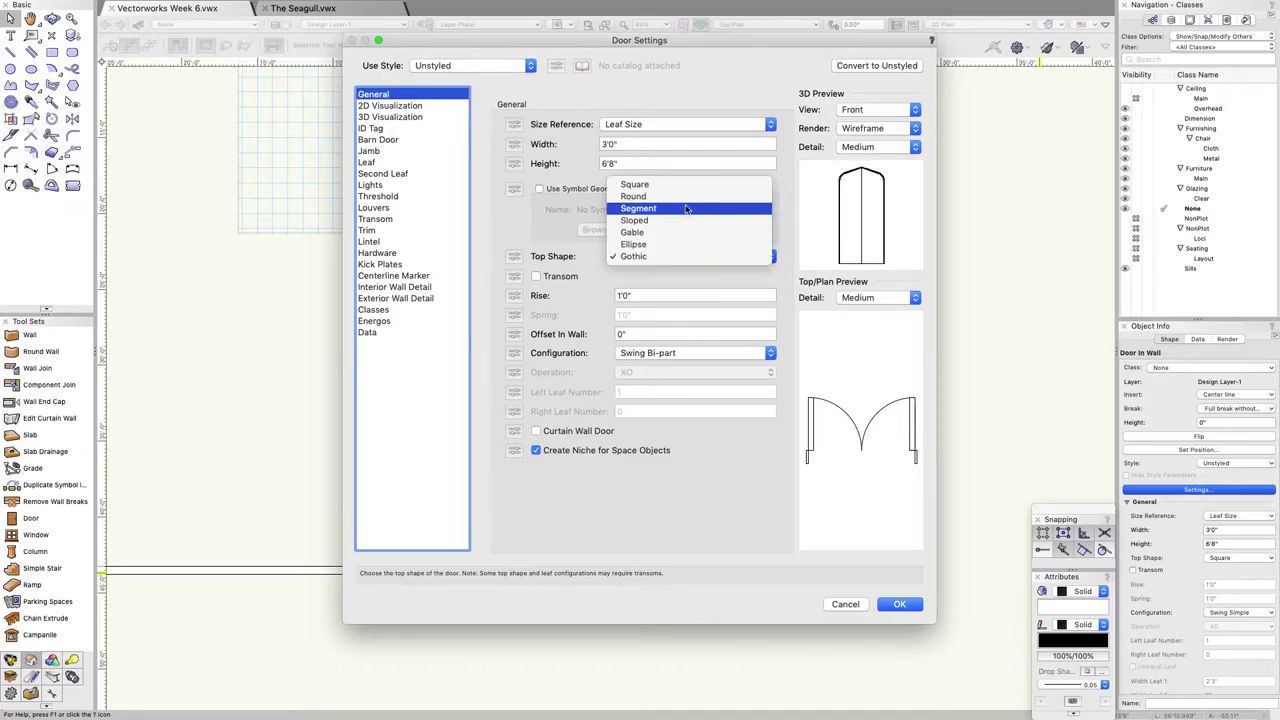
{"action": "left_click", "coordinate": [684, 188]}
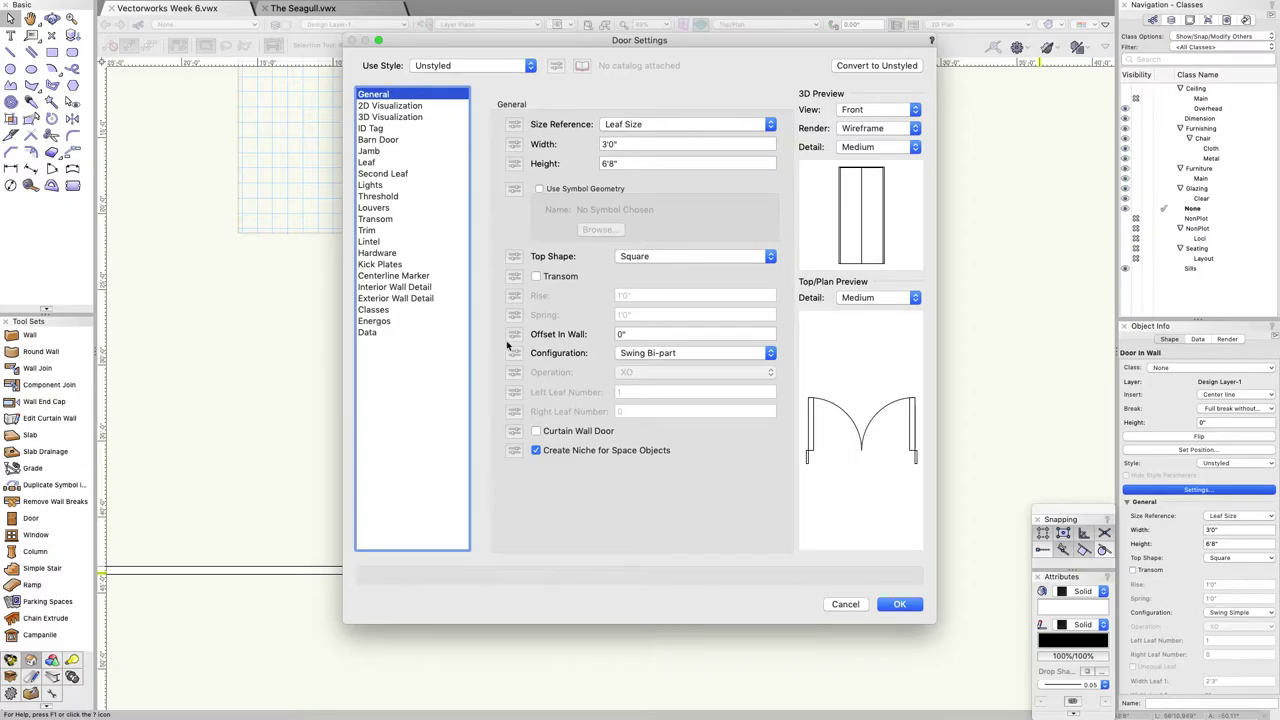
Review the door's other setting categories, from 2D Visualization and ID Tag through Louvers, Lintel and Kick Plates to Data.
{"action": "left_click", "coordinate": [414, 105]}
{"action": "left_click", "coordinate": [420, 117]}
{"action": "left_click", "coordinate": [421, 128]}
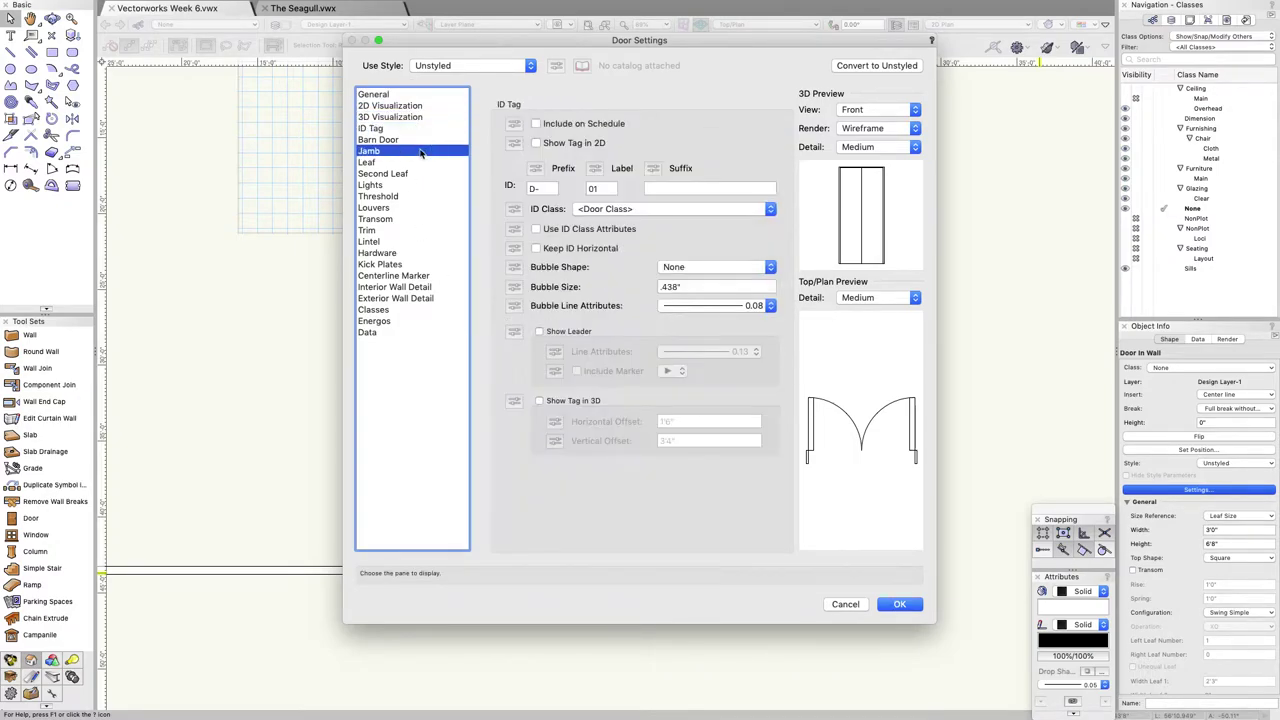
{"action": "left_click", "coordinate": [420, 173]}
{"action": "left_click", "coordinate": [417, 186]}
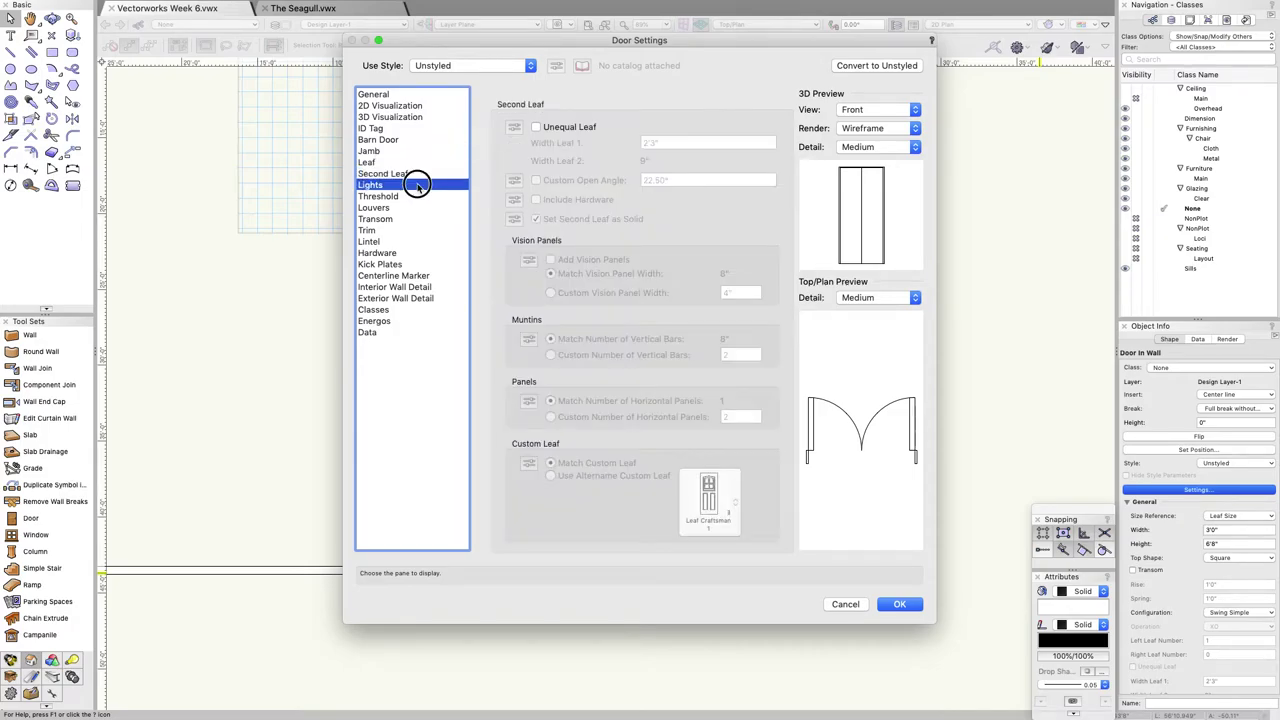
{"action": "left_click", "coordinate": [417, 196]}
{"action": "left_click", "coordinate": [418, 207]}
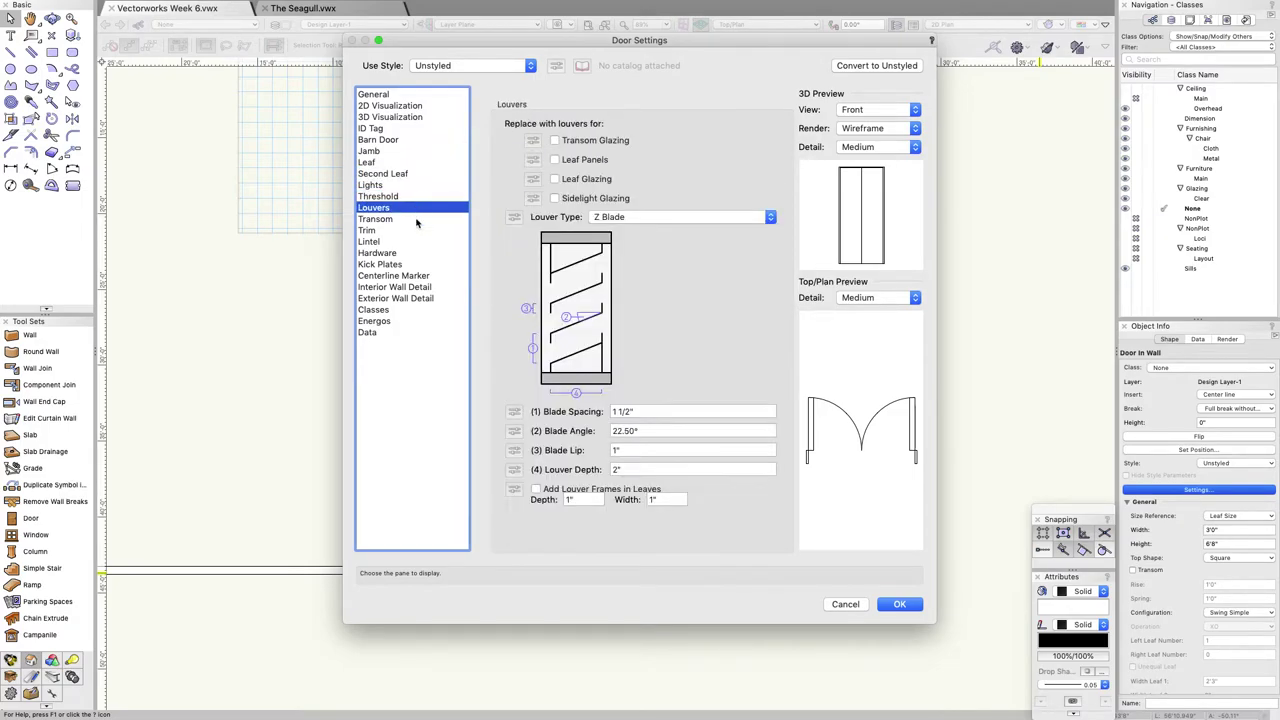
{"action": "left_click", "coordinate": [418, 219]}
{"action": "left_click", "coordinate": [415, 230]}
{"action": "left_click", "coordinate": [409, 242]}
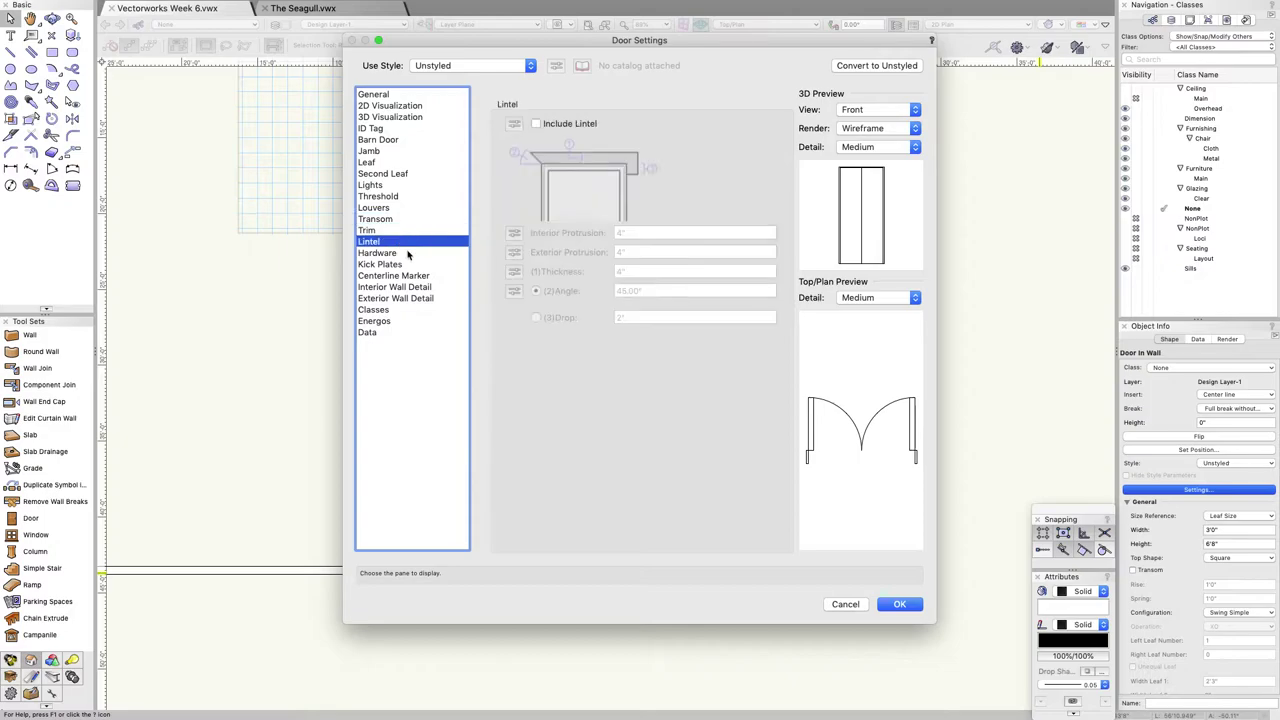
{"action": "left_click", "coordinate": [408, 254]}
{"action": "left_click", "coordinate": [411, 264]}
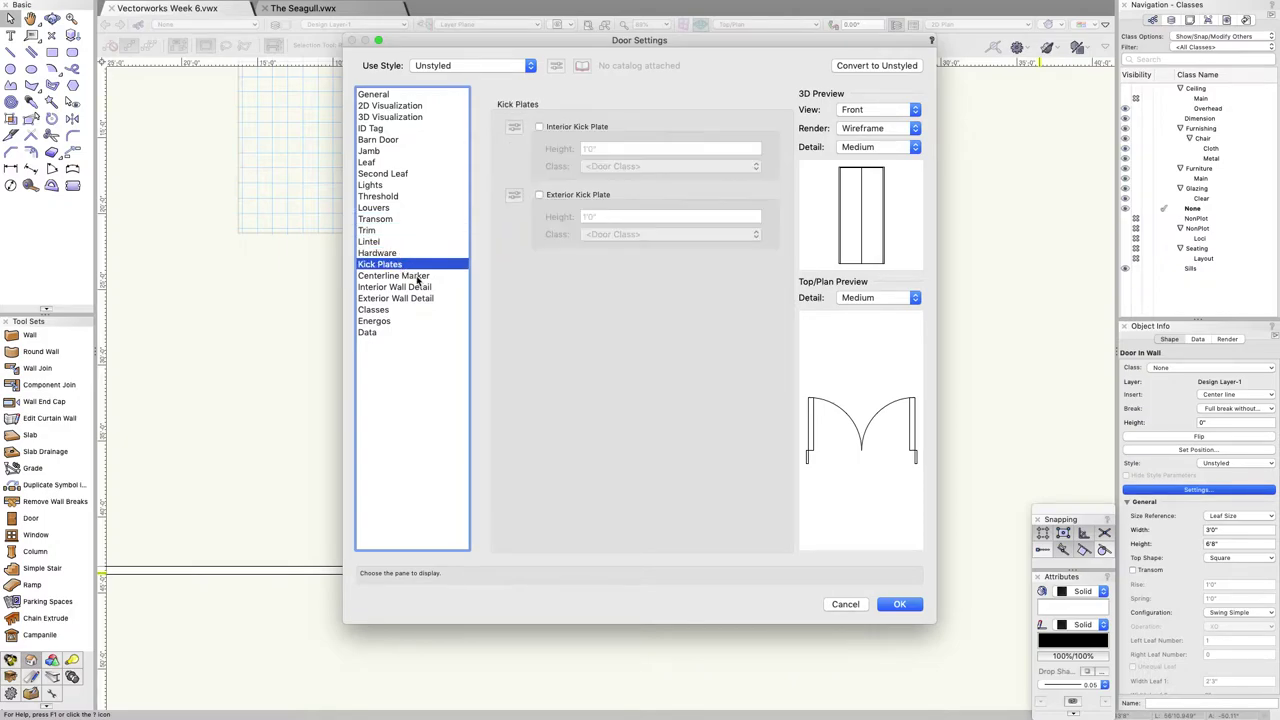
{"action": "left_click", "coordinate": [417, 276]}
{"action": "left_click", "coordinate": [419, 288]}
{"action": "left_click", "coordinate": [420, 298]}
{"action": "left_click", "coordinate": [416, 309]}
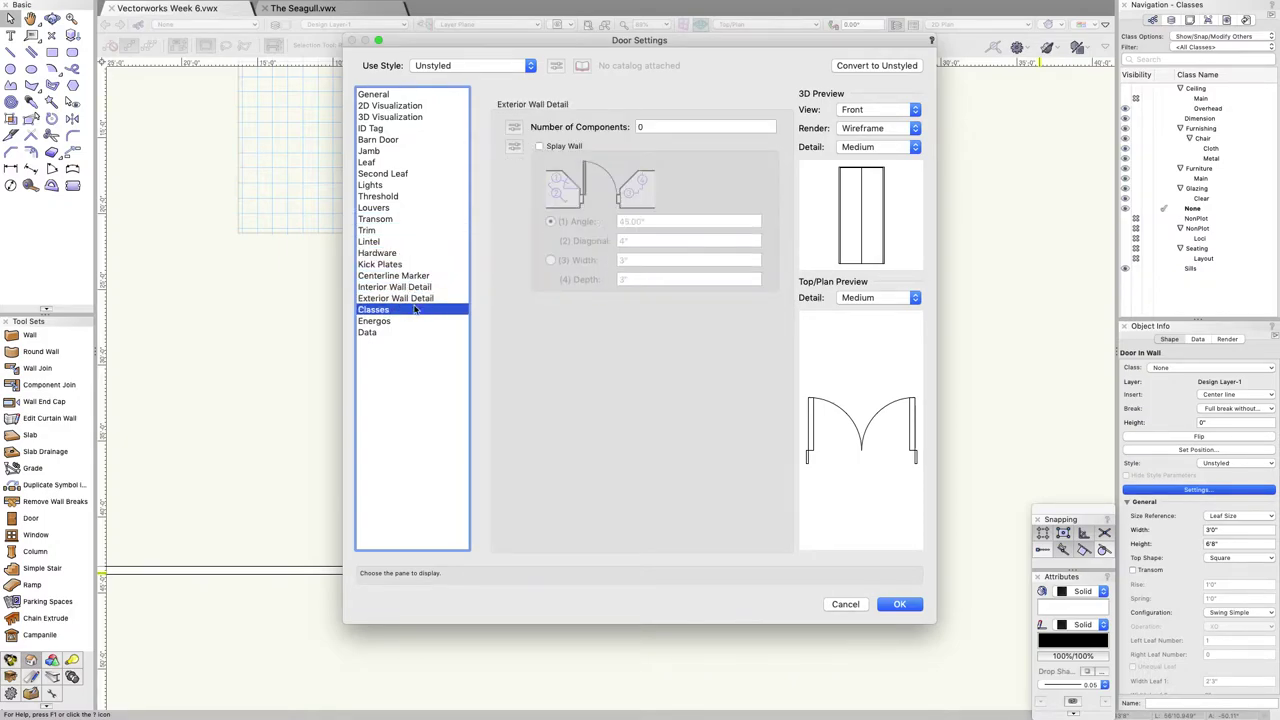
{"action": "left_click", "coordinate": [411, 321]}
{"action": "left_click", "coordinate": [408, 332]}
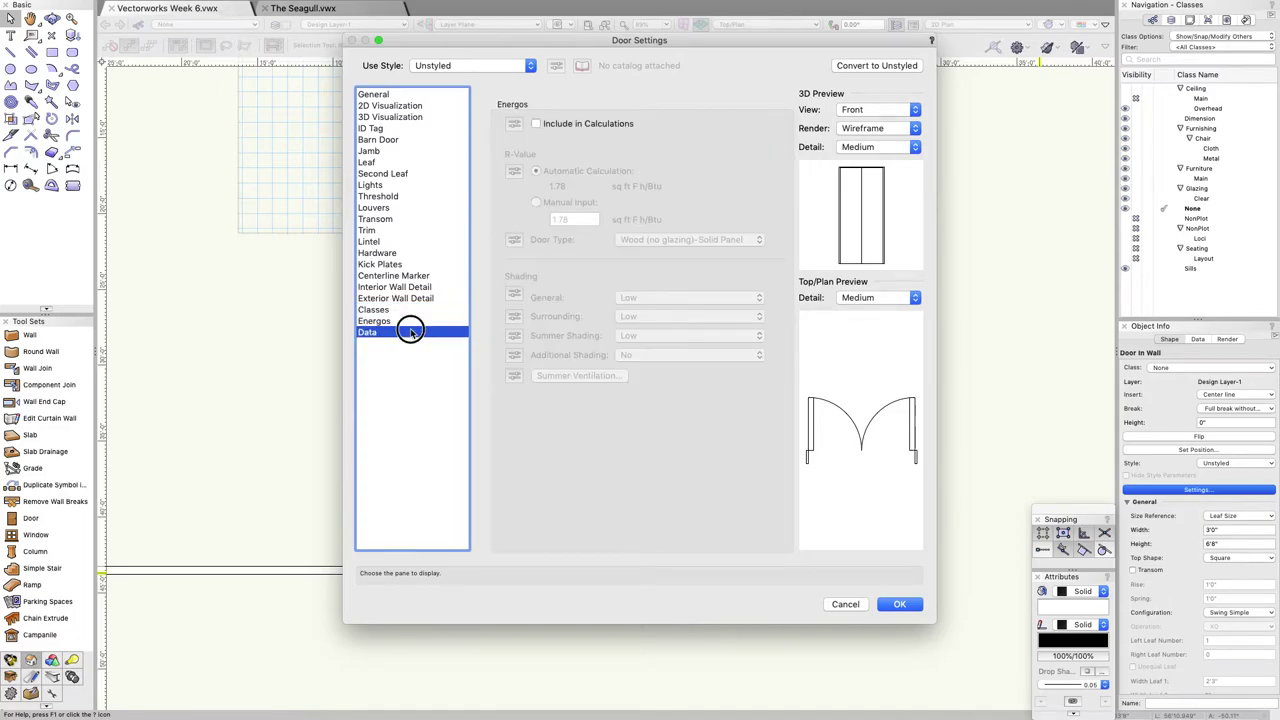
Return to the General door settings and apply the changes to the door.
{"action": "left_click", "coordinate": [408, 105]}
{"action": "left_click", "coordinate": [400, 94]}
{"action": "left_click", "coordinate": [903, 604]}
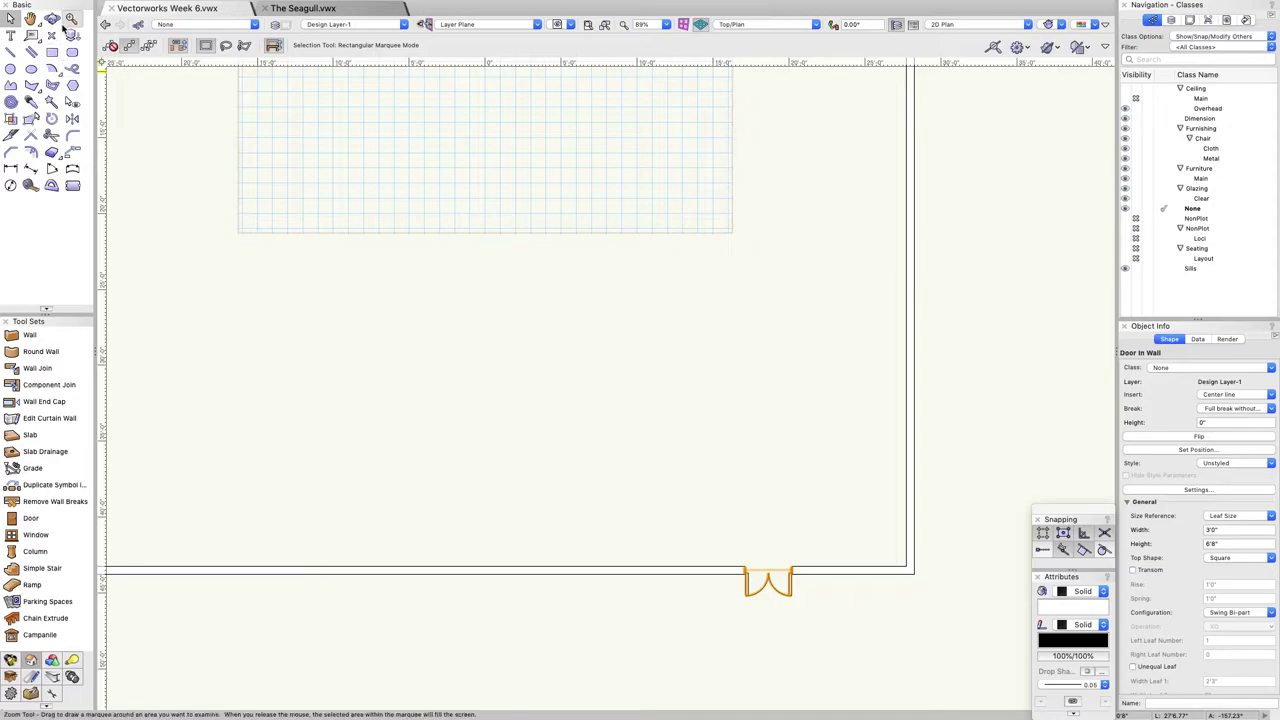
Inspect the double door in 3D with the Flyover tool and return to the 2D Plan projection.
{"action": "left_click", "coordinate": [51, 18]}
{"action": "left_click_drag", "start_coordinate": [789, 614], "coordinate": [877, 619]}
{"action": "mouse_move", "coordinate": [963, 10]}
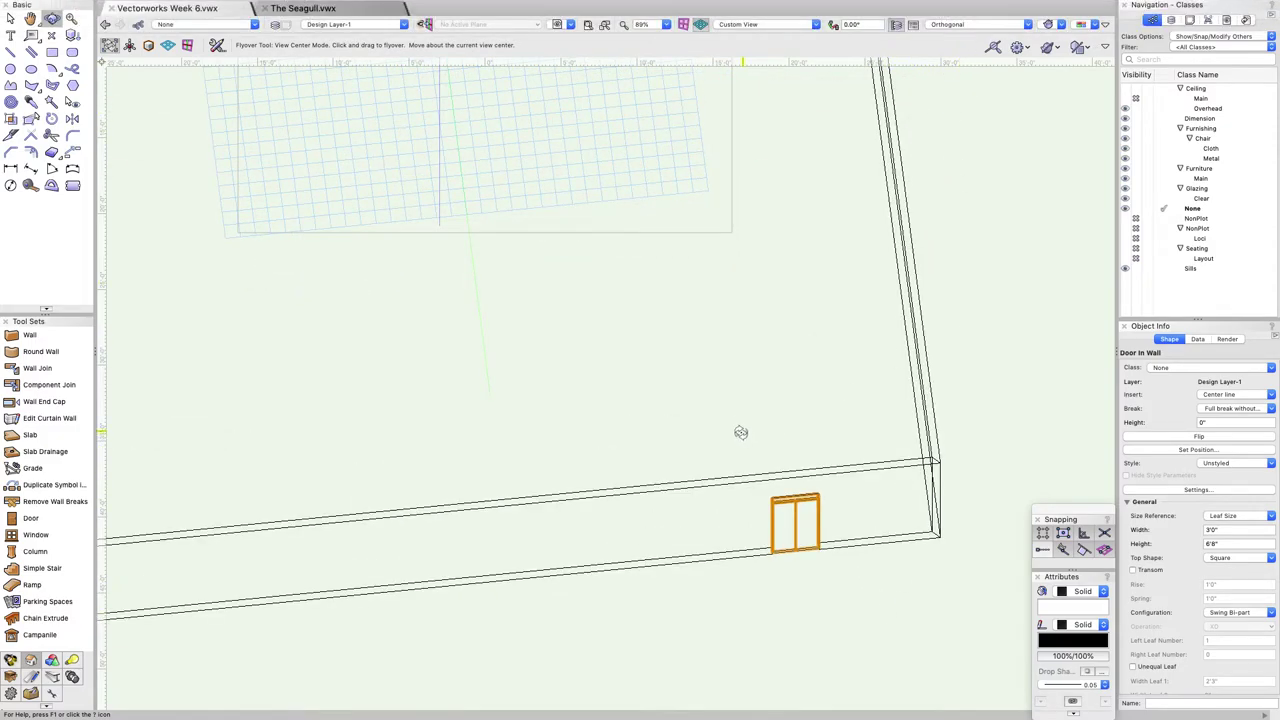
{"action": "left_click", "coordinate": [970, 28]}
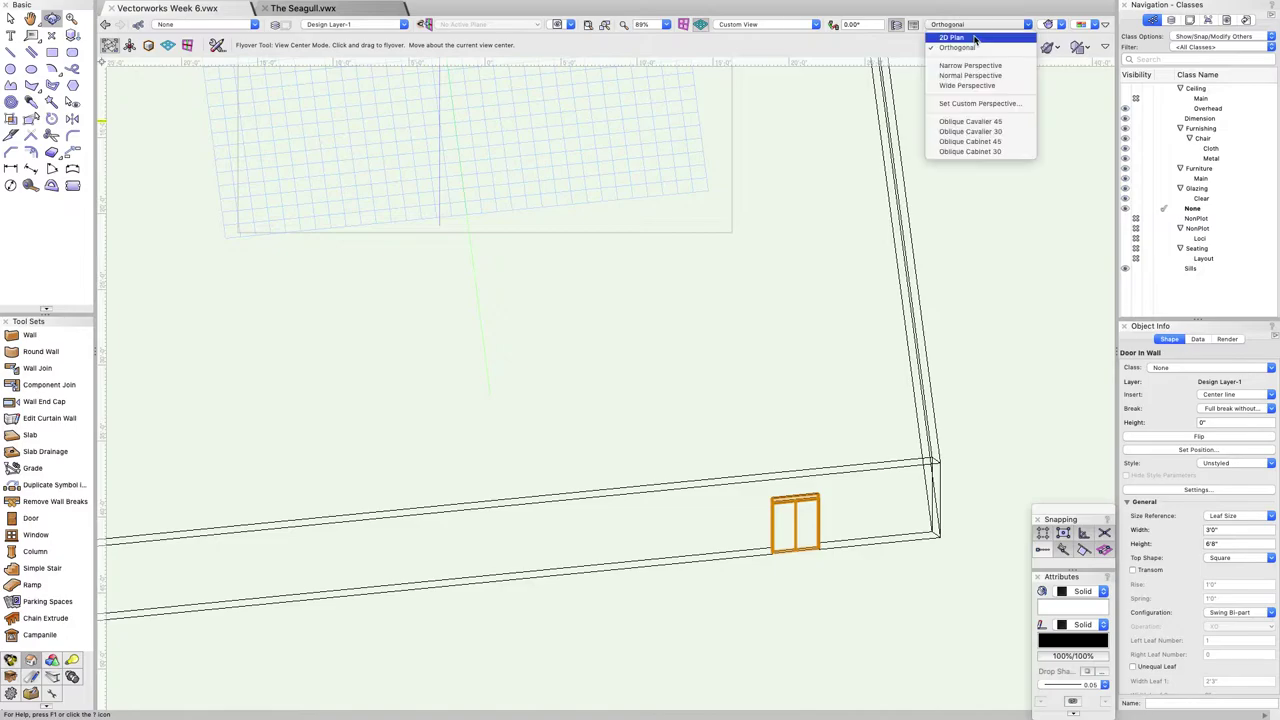
{"action": "left_click", "coordinate": [955, 40]}
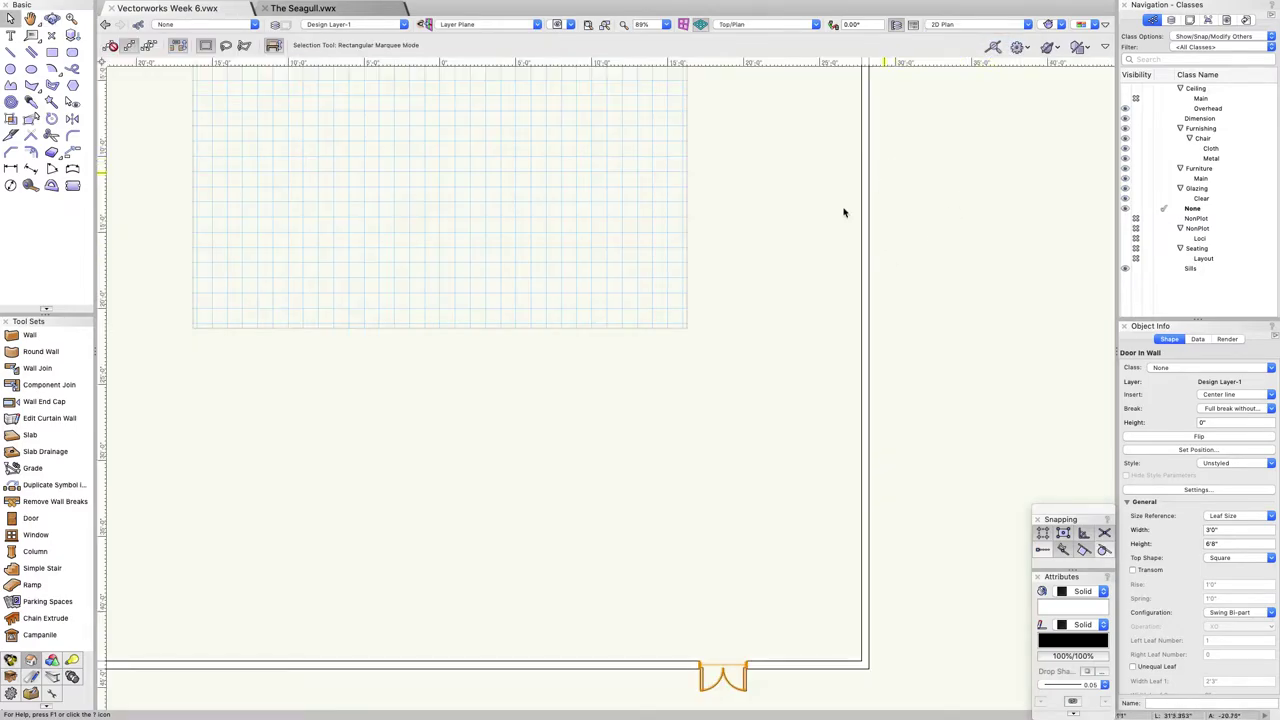
Insert a Custom Window into the room's left wall near its lower corner and switch back to the Selection tool.
{"action": "scroll", "coordinate": [726, 249], "scroll_direction": "down", "scroll_amount": 5}
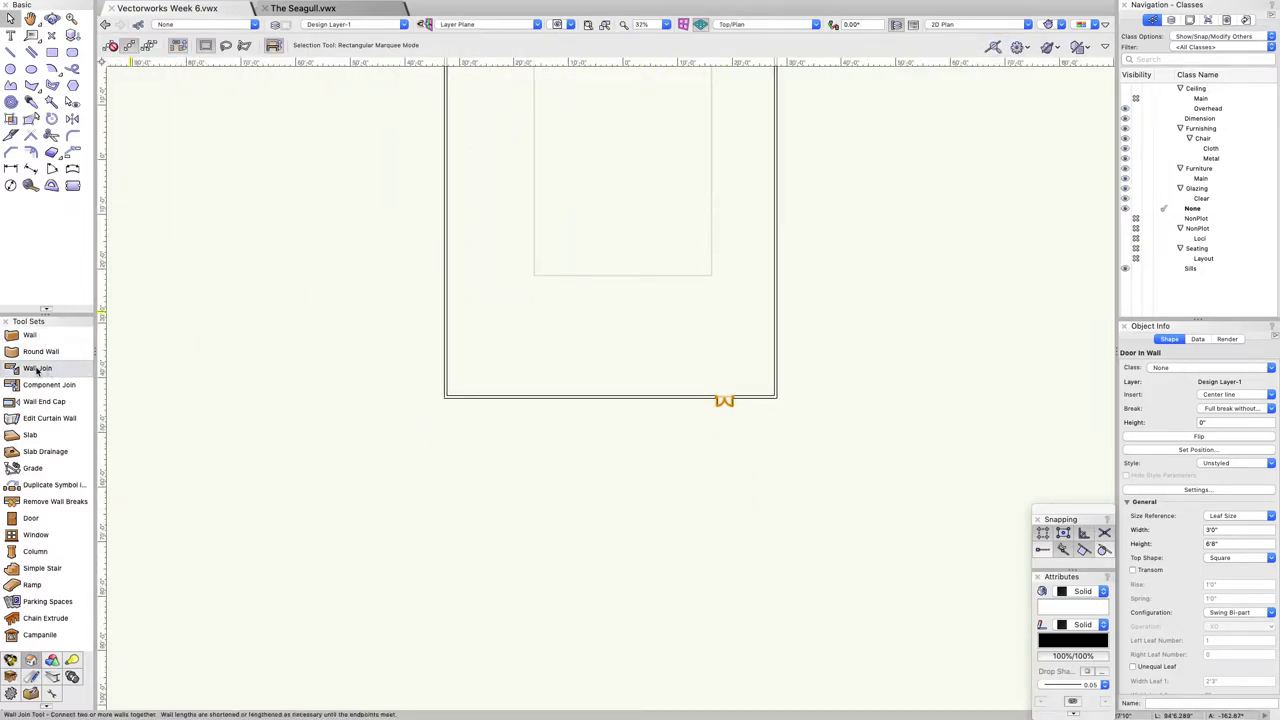
{"action": "left_click", "coordinate": [36, 538]}
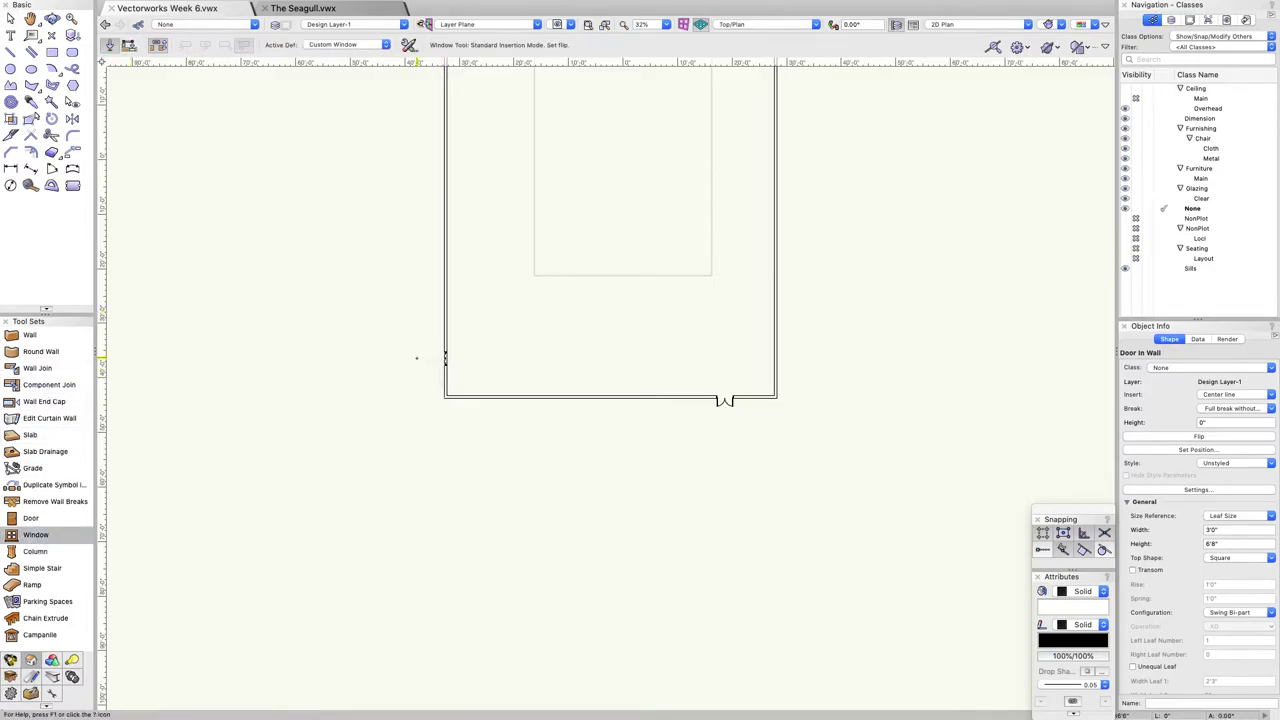
{"action": "left_click", "coordinate": [416, 357]}
{"action": "key", "text": "x"}
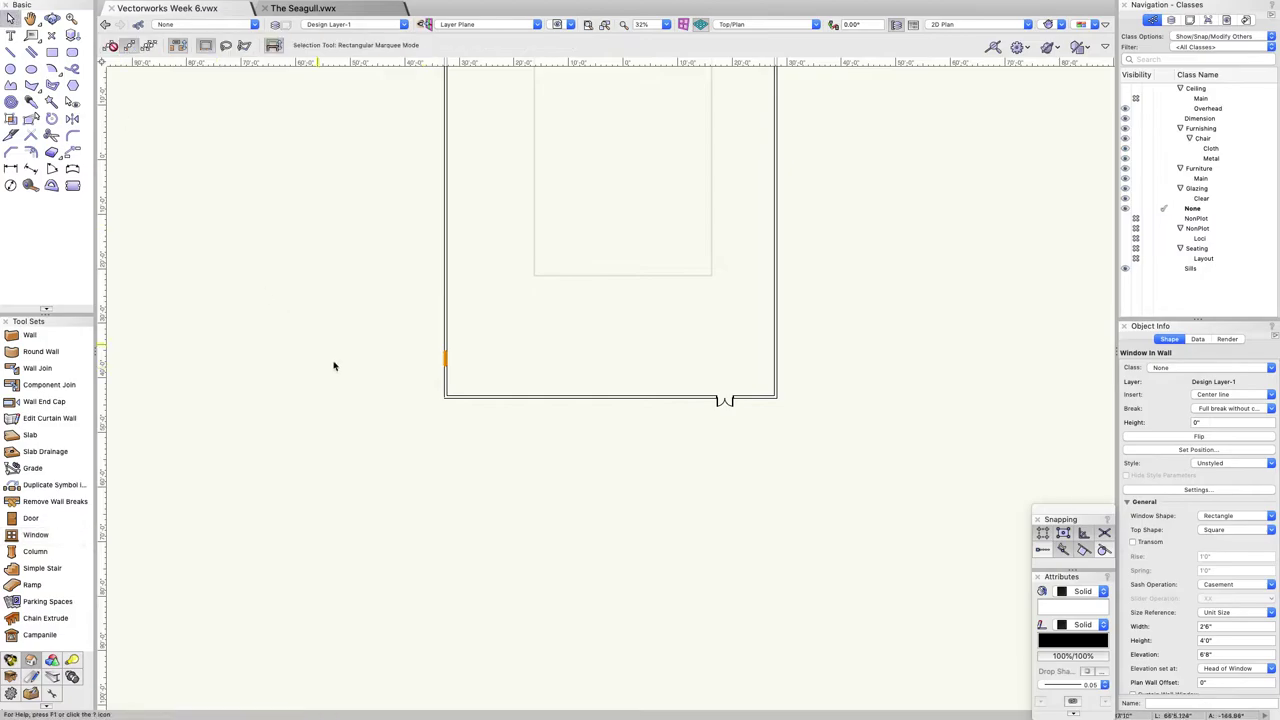
Open the inserted window's detailed settings and set its top shape to Segment.
{"action": "scroll", "coordinate": [334, 363], "scroll_direction": "up", "scroll_amount": 7}
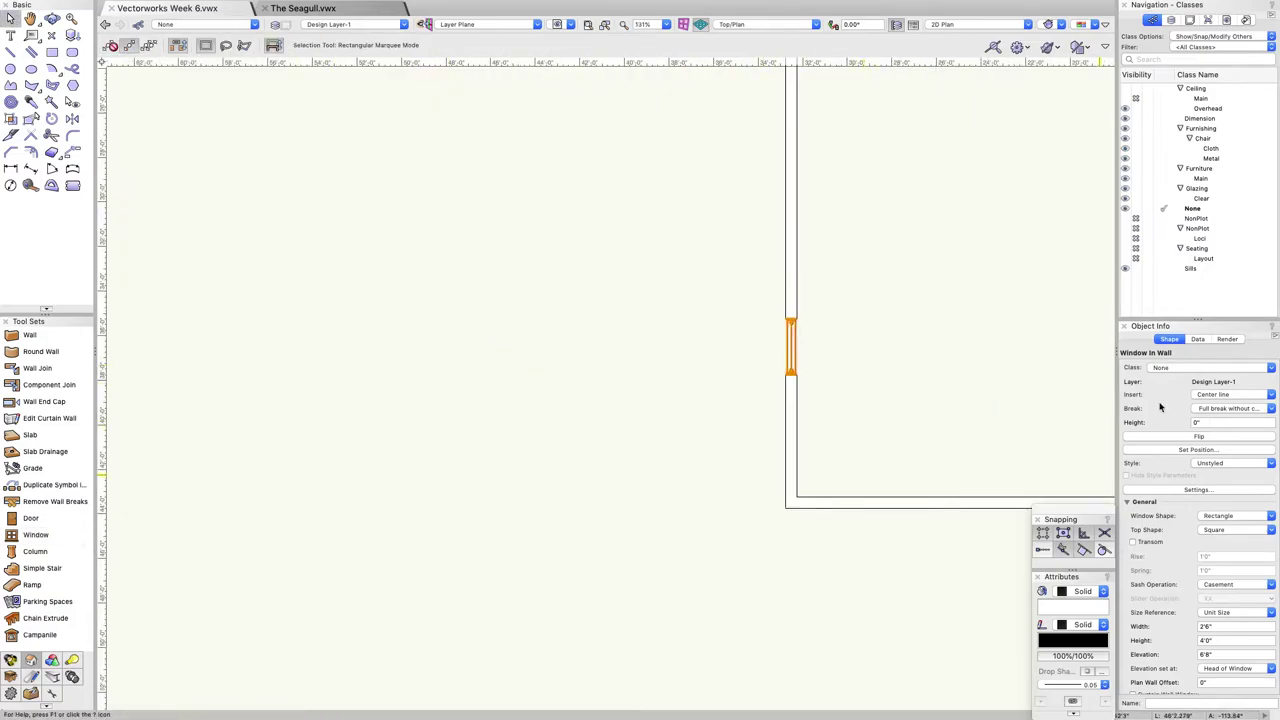
{"action": "left_click", "coordinate": [1192, 490]}
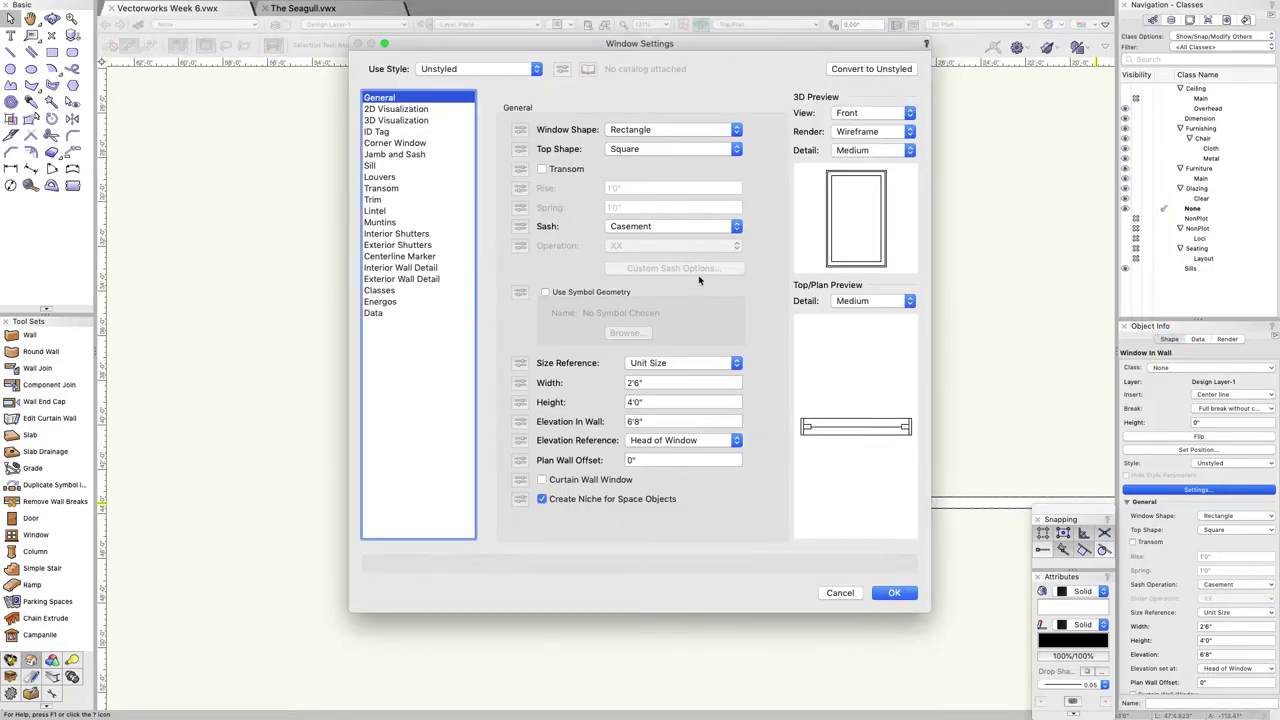
{"action": "left_click", "coordinate": [669, 149]}
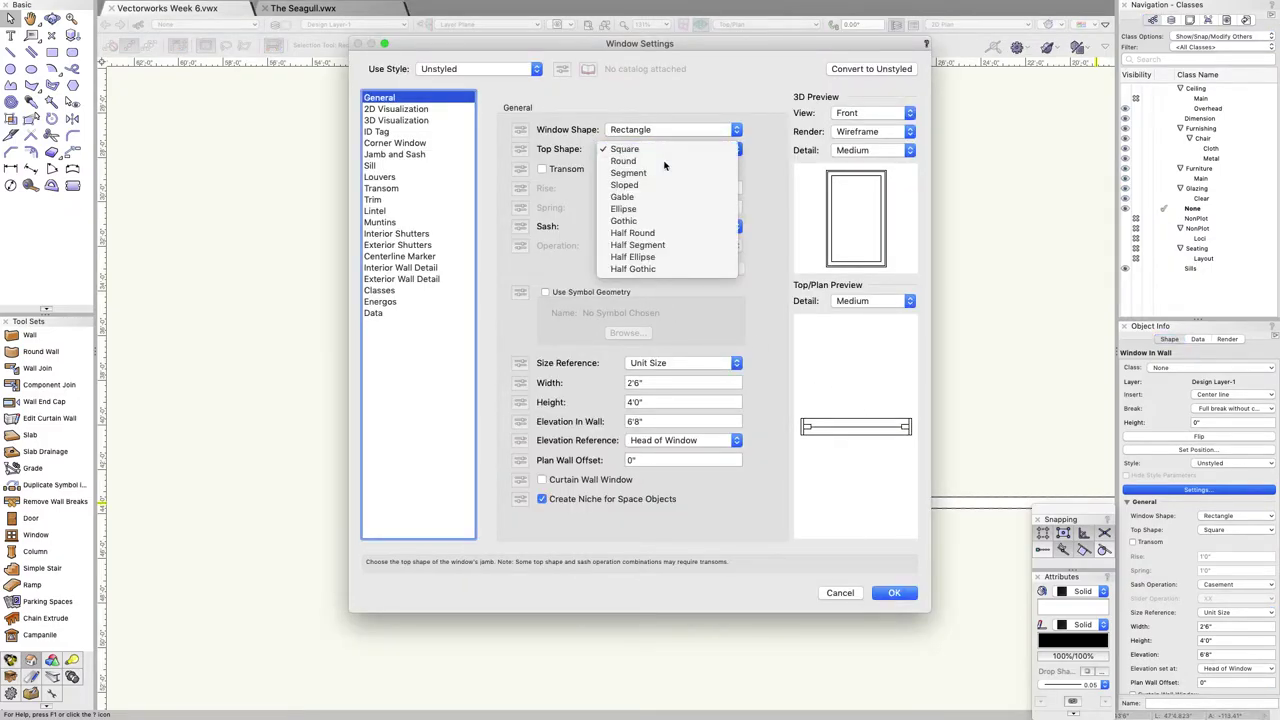
{"action": "left_click", "coordinate": [670, 161]}
{"action": "left_click", "coordinate": [669, 150]}
{"action": "left_click", "coordinate": [669, 161]}
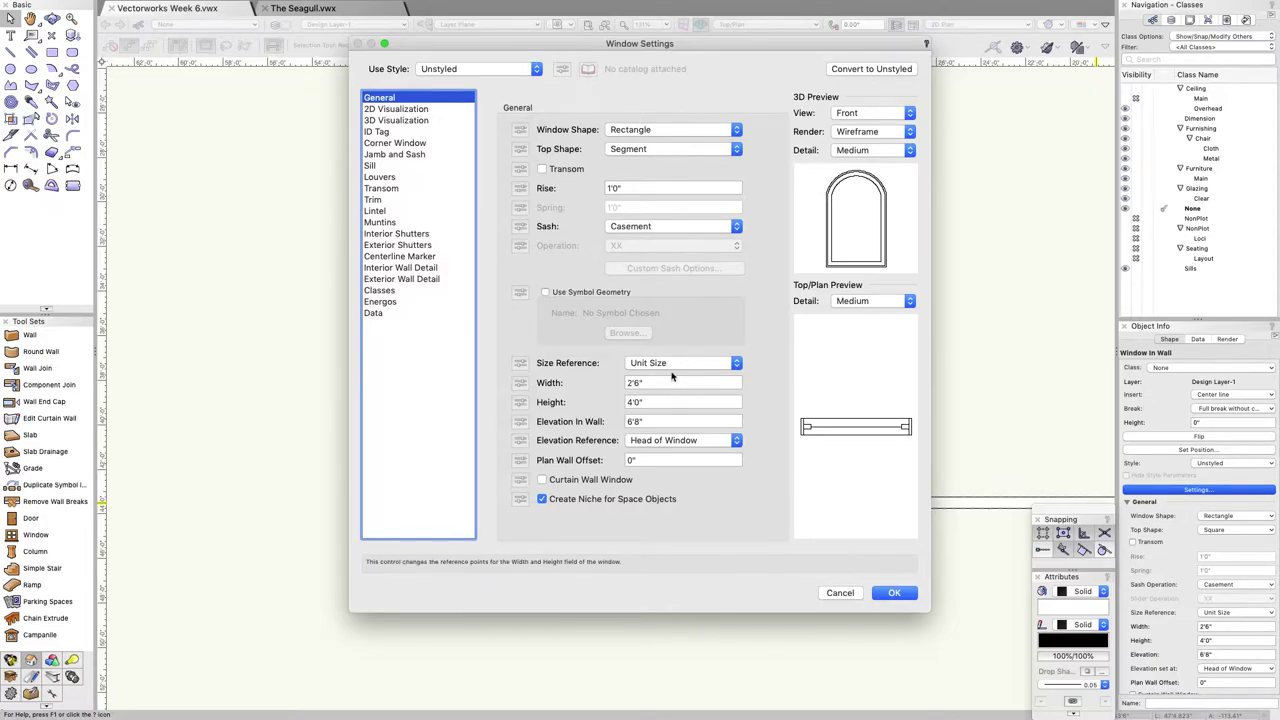
{"action": "left_click", "coordinate": [677, 441]}
{"action": "left_click", "coordinate": [764, 380]}
Try the Bi-parting Casement, Horizontal Slider, Hopper, Vertical Pivot and Picture Window Slider sash types on the window.
{"action": "left_click", "coordinate": [672, 227]}
{"action": "left_click", "coordinate": [683, 238]}
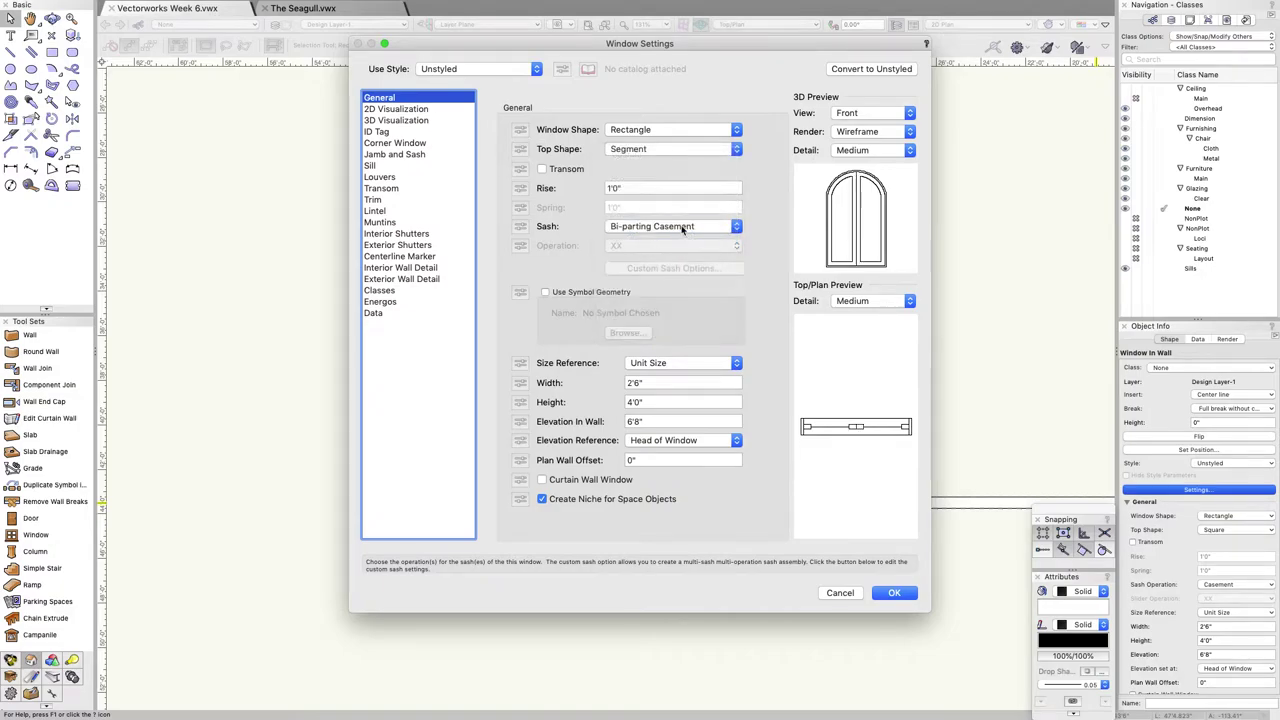
{"action": "left_click", "coordinate": [680, 228]}
{"action": "left_click", "coordinate": [679, 239]}
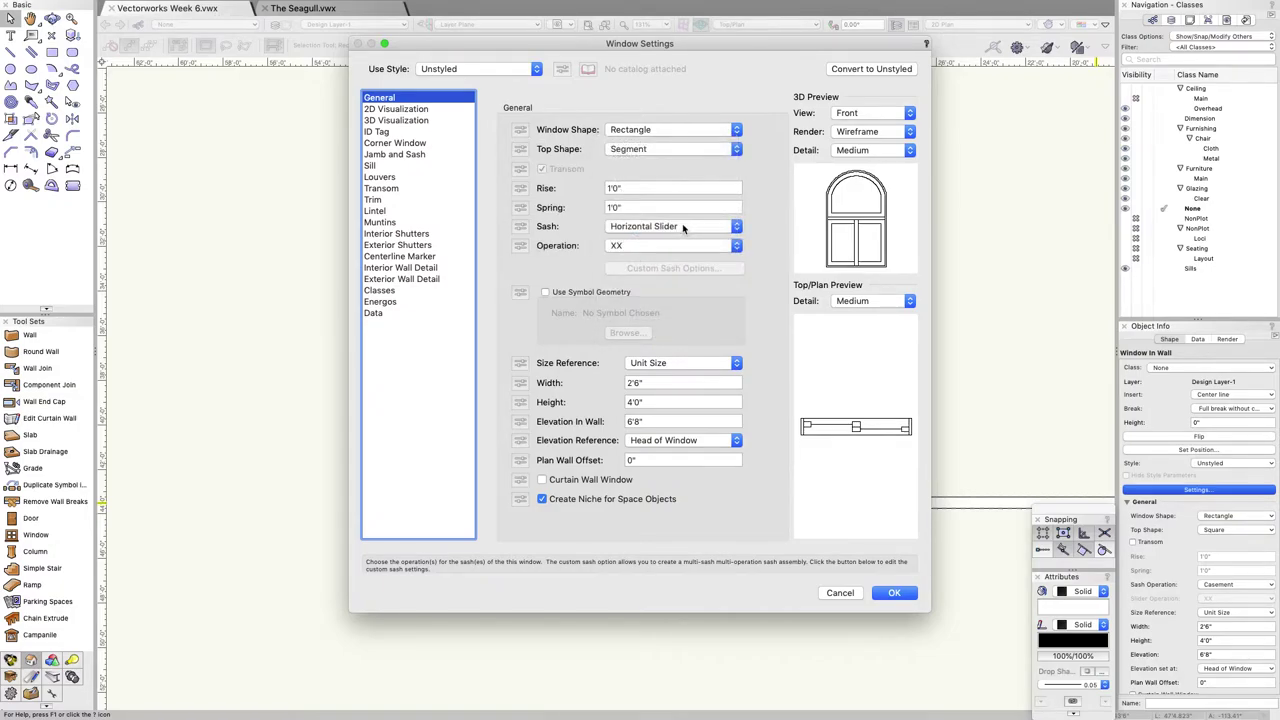
{"action": "left_click", "coordinate": [683, 228]}
{"action": "left_click", "coordinate": [683, 250]}
{"action": "left_click", "coordinate": [685, 232]}
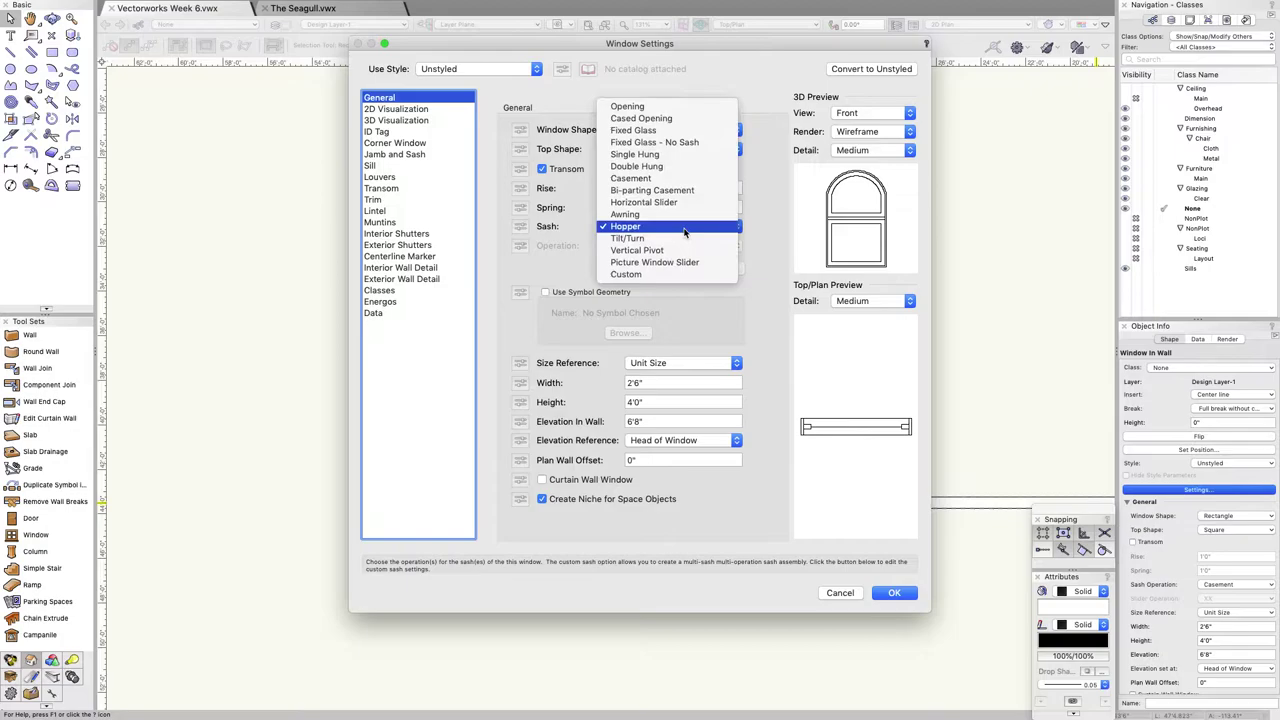
{"action": "left_click", "coordinate": [681, 250]}
{"action": "left_click", "coordinate": [681, 230]}
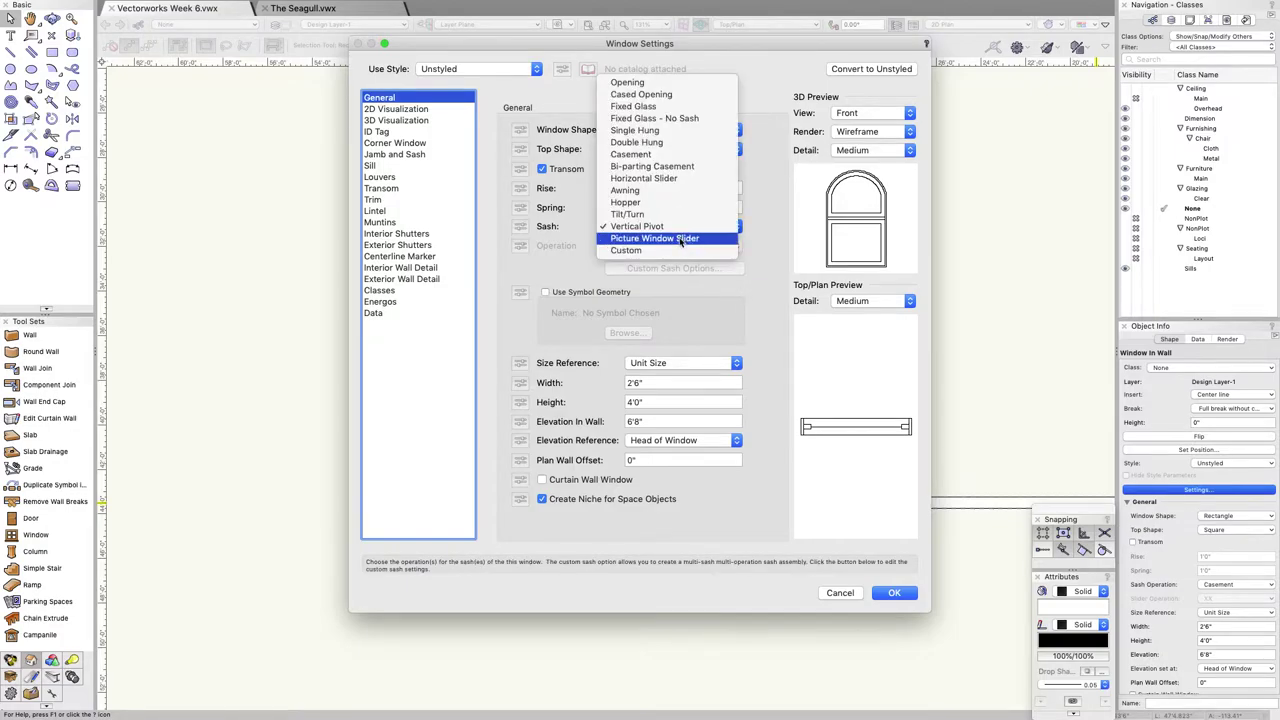
{"action": "left_click", "coordinate": [683, 239]}
Try the Fixed Glass, Cased Opening and Fixed Glass - No Sash types for the window, ending on Cased Opening.
{"action": "left_click", "coordinate": [688, 227]}
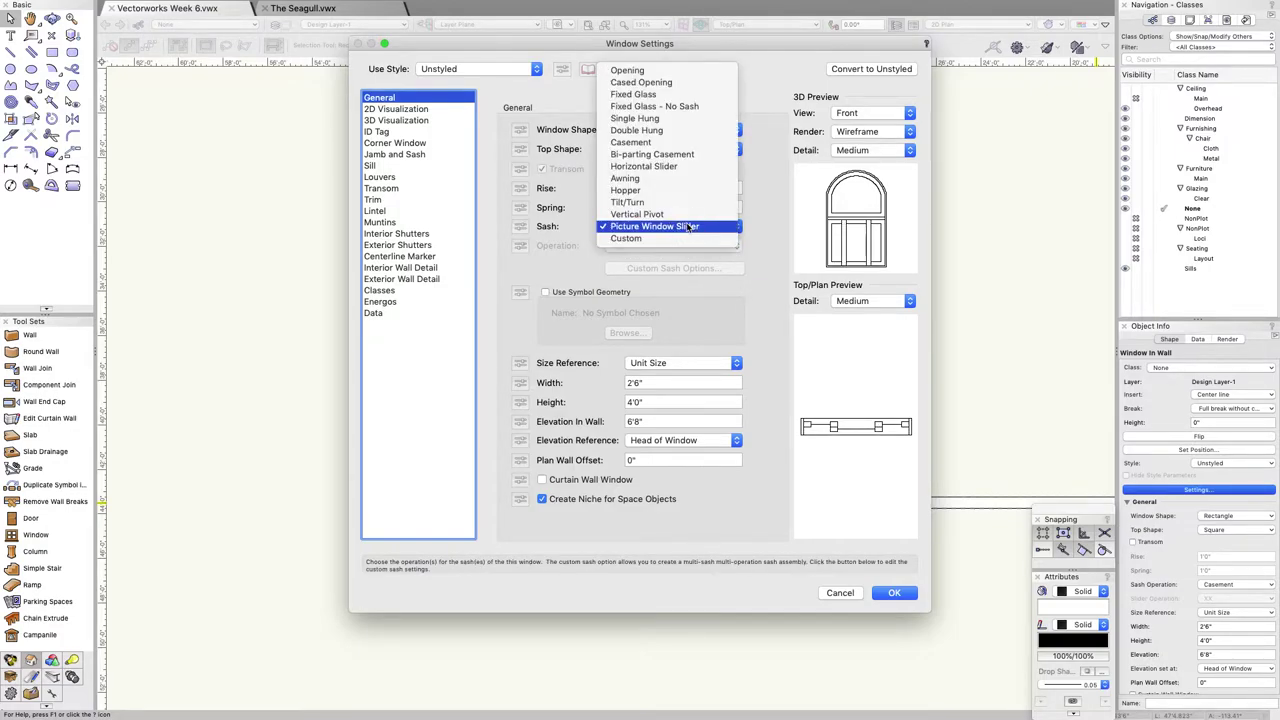
{"action": "left_click", "coordinate": [667, 95]}
{"action": "left_click", "coordinate": [662, 225]}
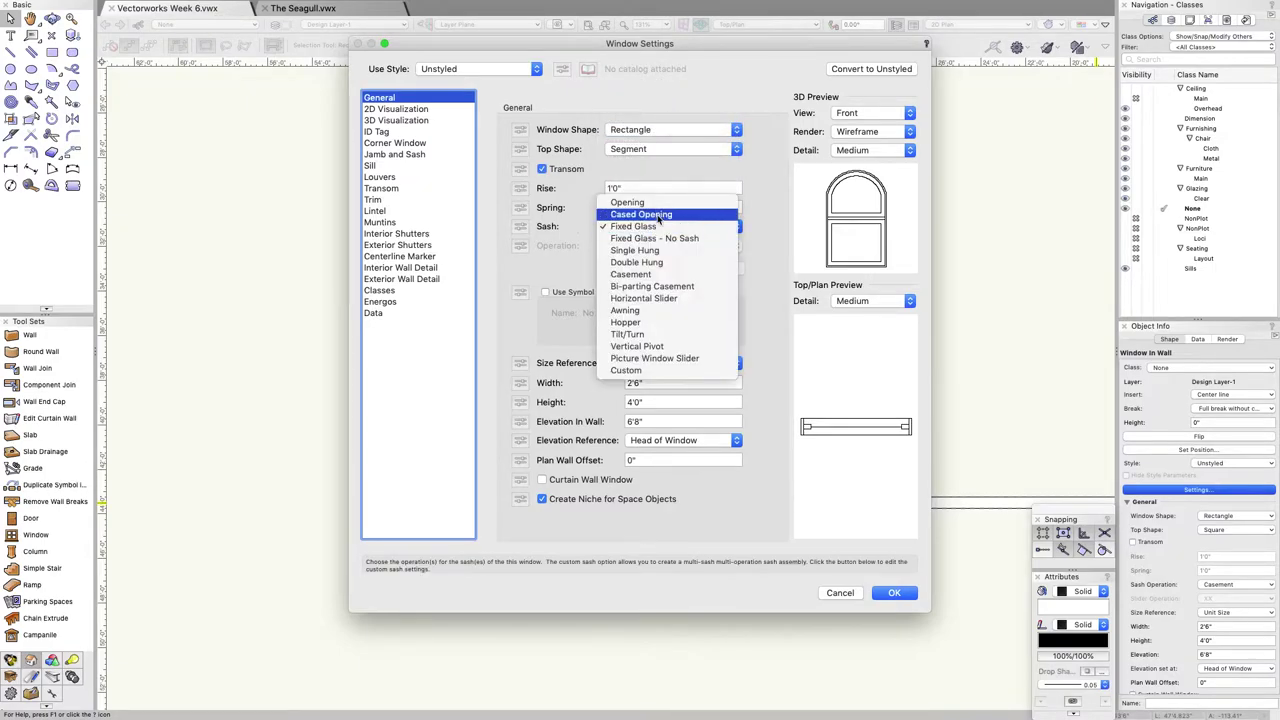
{"action": "left_click", "coordinate": [660, 213]}
{"action": "left_click", "coordinate": [635, 227]}
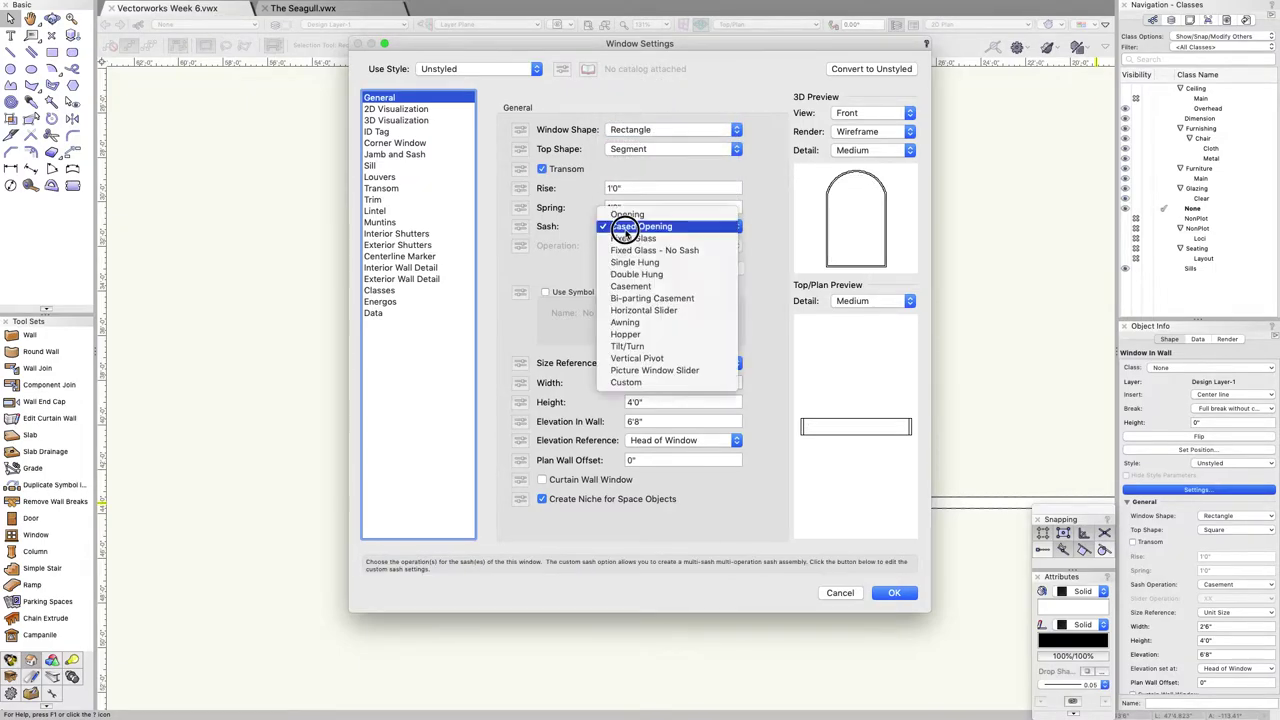
{"action": "left_click", "coordinate": [634, 250]}
{"action": "left_click", "coordinate": [635, 227]}
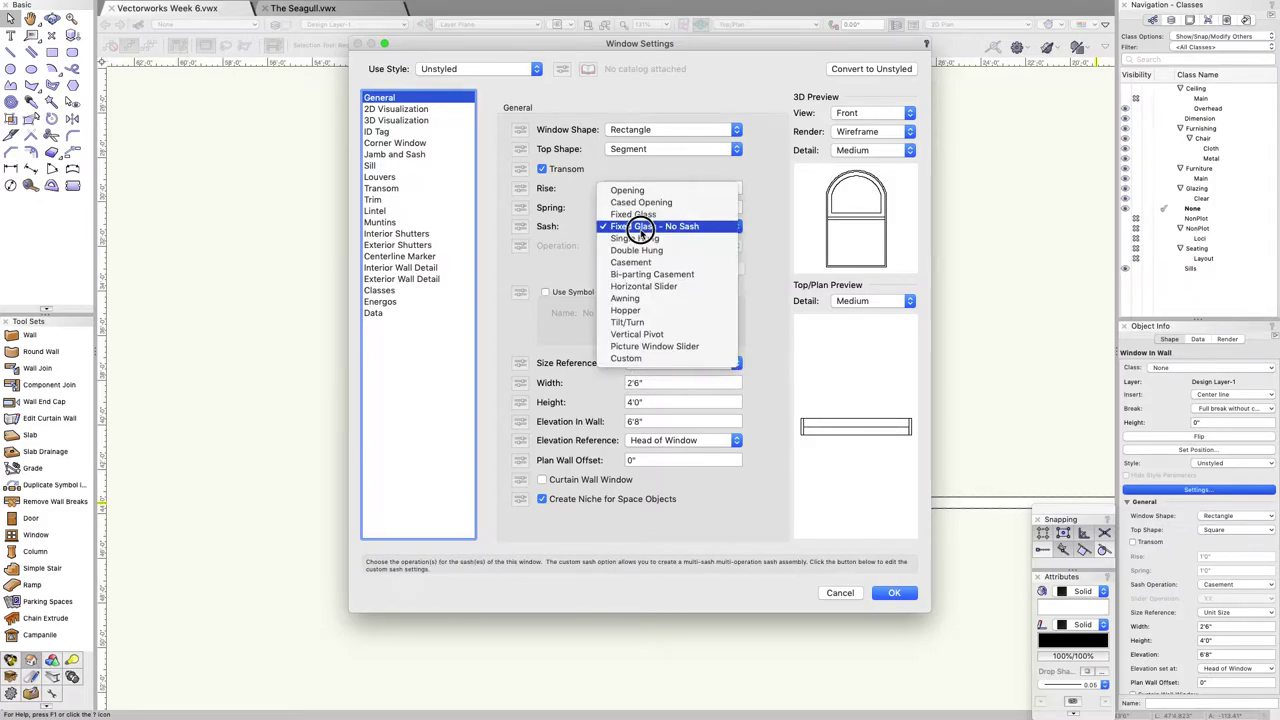
{"action": "left_click", "coordinate": [651, 204]}
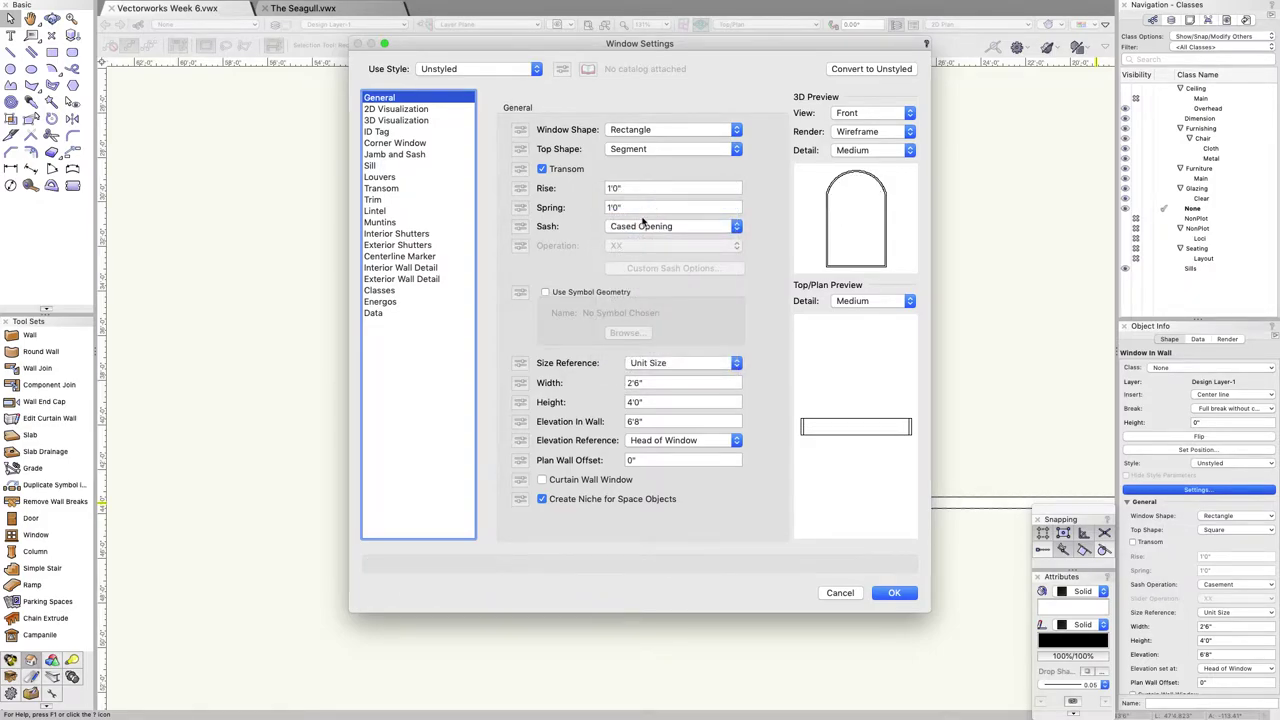
Set the window's top shape to Square and its sash to Bi-parting Casement, apply the settings and deselect the window.
{"action": "left_click", "coordinate": [645, 150]}
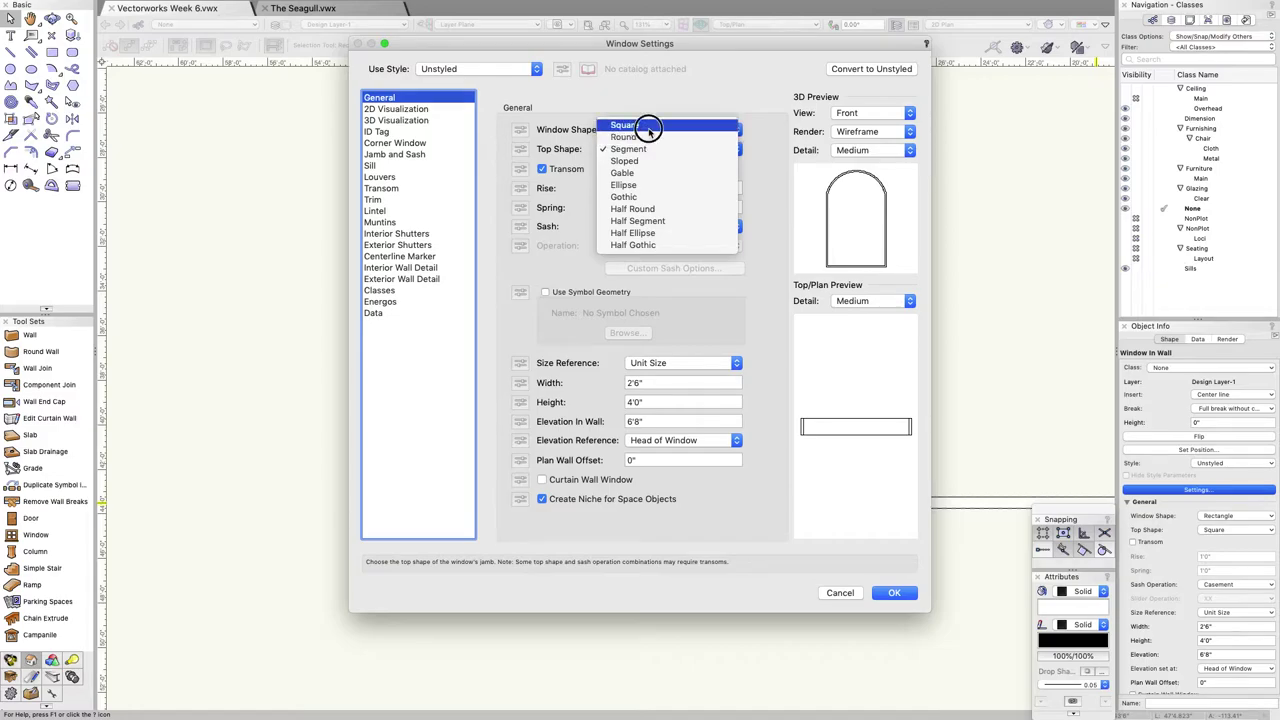
{"action": "left_click", "coordinate": [651, 125]}
{"action": "left_click", "coordinate": [655, 226]}
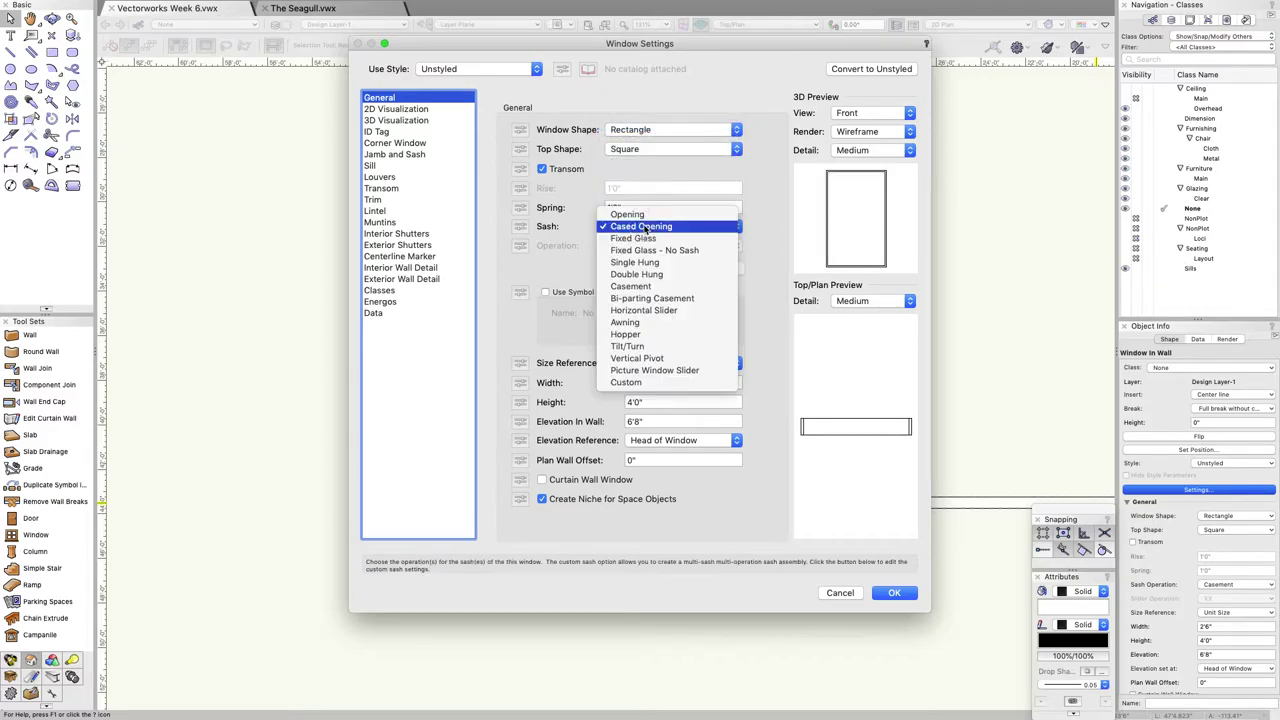
{"action": "left_click", "coordinate": [648, 298]}
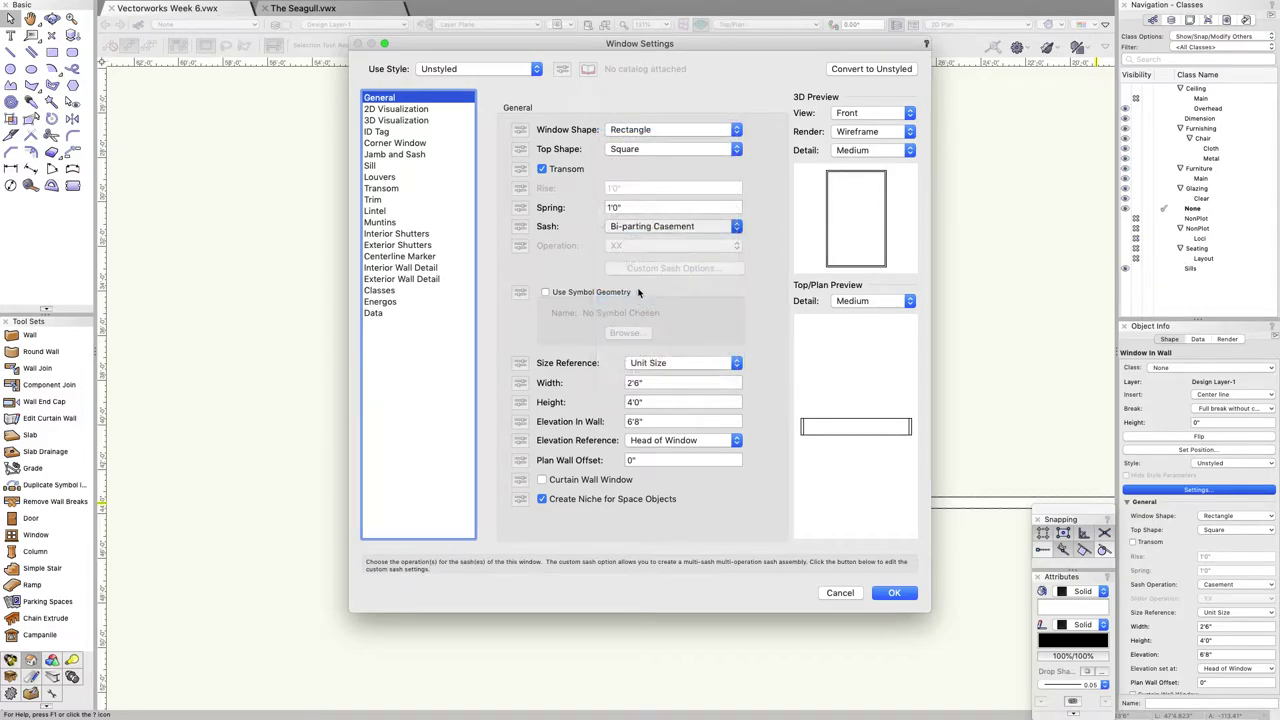
{"action": "left_click", "coordinate": [894, 593]}
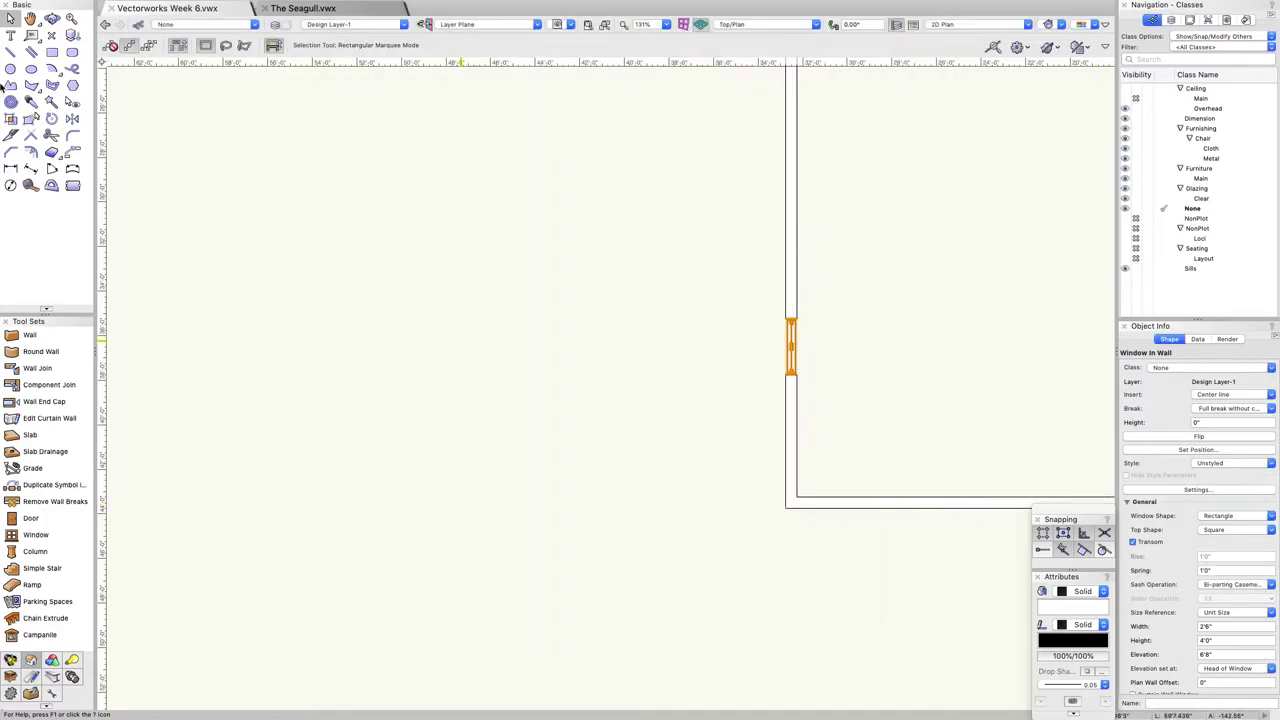
{"action": "left_click", "coordinate": [206, 143]}
Place an unrotated rectangular stage deck, 8' wide and 4' deep, in the upper part of the room and return to the Selection tool.
{"action": "scroll", "coordinate": [486, 286], "scroll_direction": "down", "scroll_amount": 6}
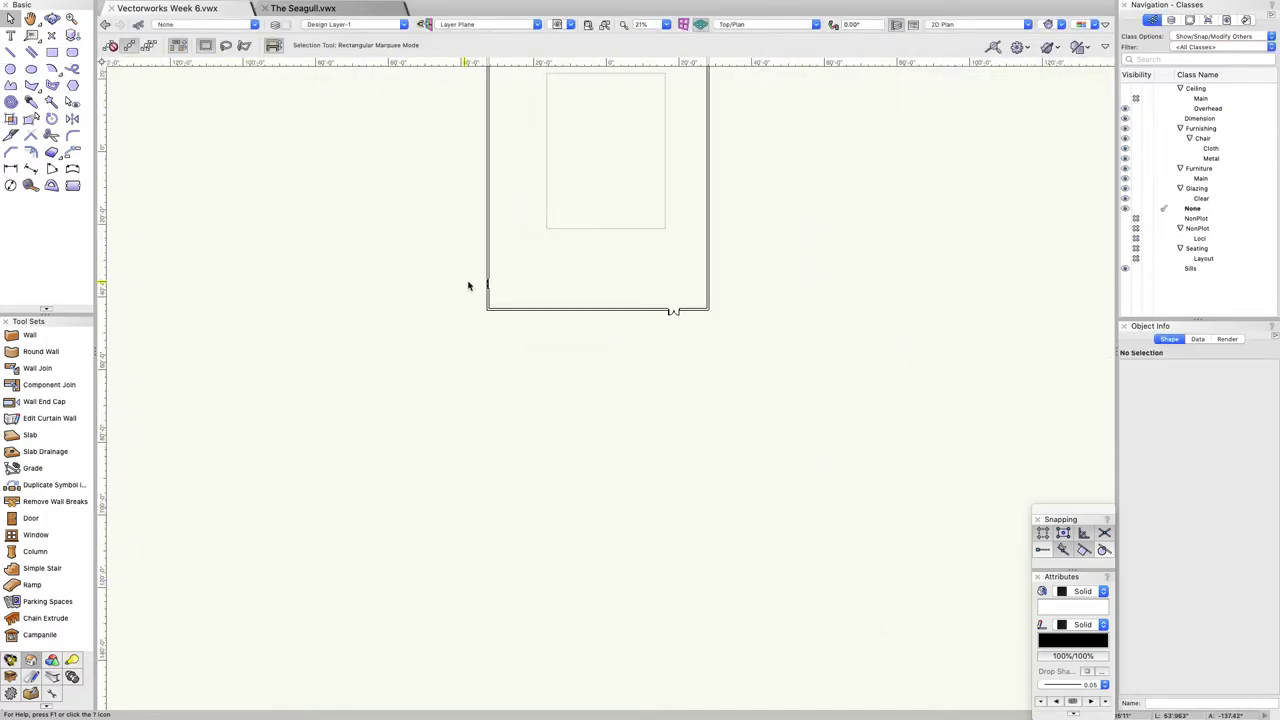
{"action": "scroll", "coordinate": [468, 286], "scroll_direction": "down", "scroll_amount": 2}
{"action": "scroll", "coordinate": [505, 112], "scroll_direction": "up", "scroll_amount": 2}
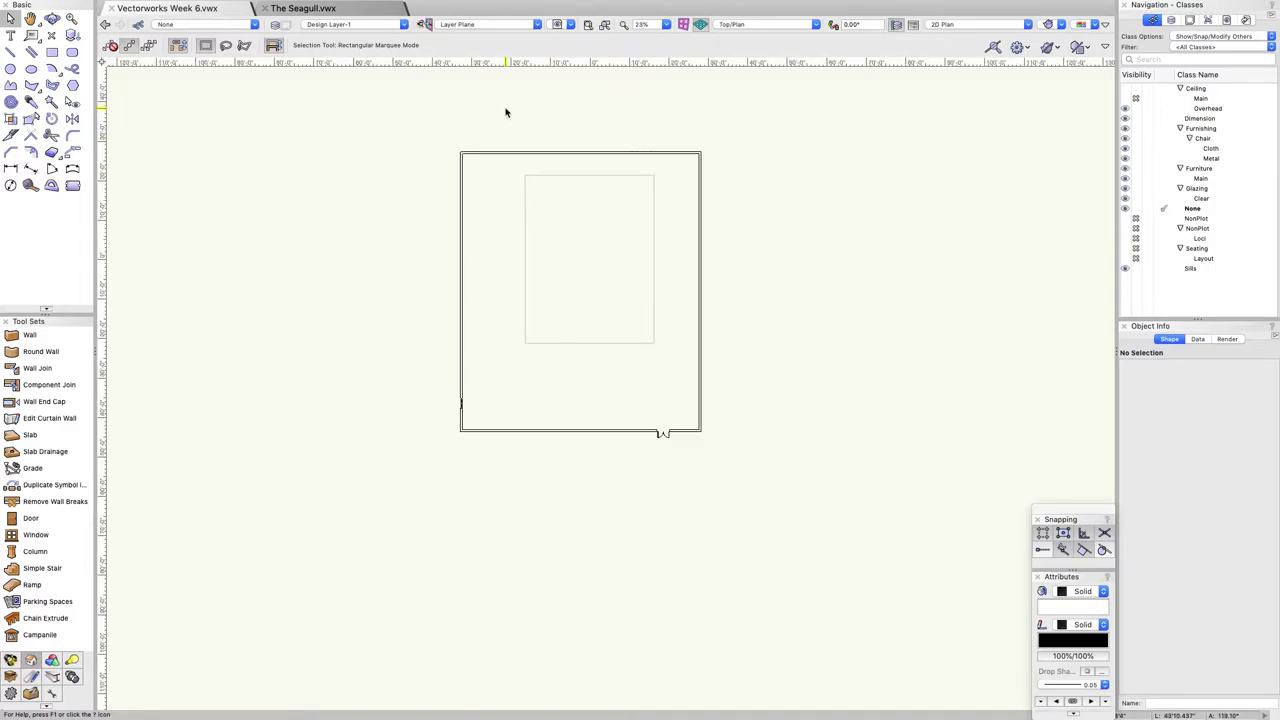
{"action": "scroll", "coordinate": [505, 112], "scroll_direction": "up", "scroll_amount": 2}
{"action": "scroll", "coordinate": [505, 112], "scroll_direction": "down", "scroll_amount": 2}
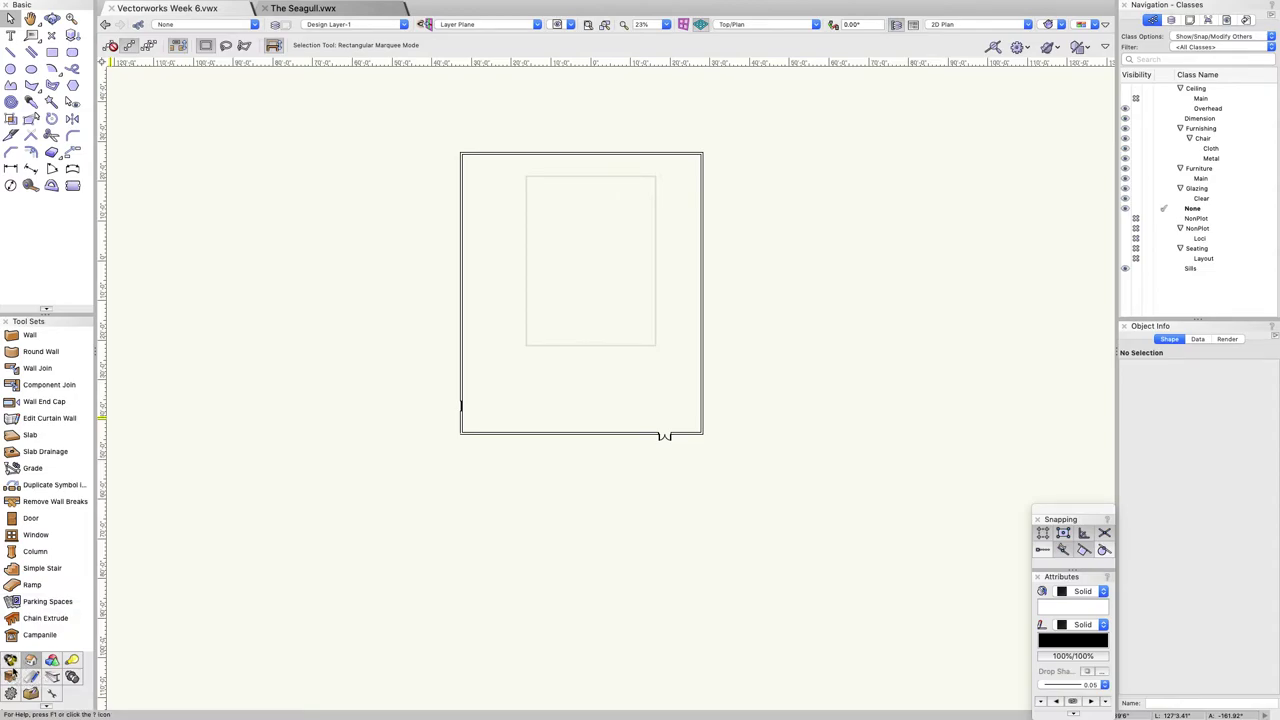
{"action": "left_click", "coordinate": [12, 675]}
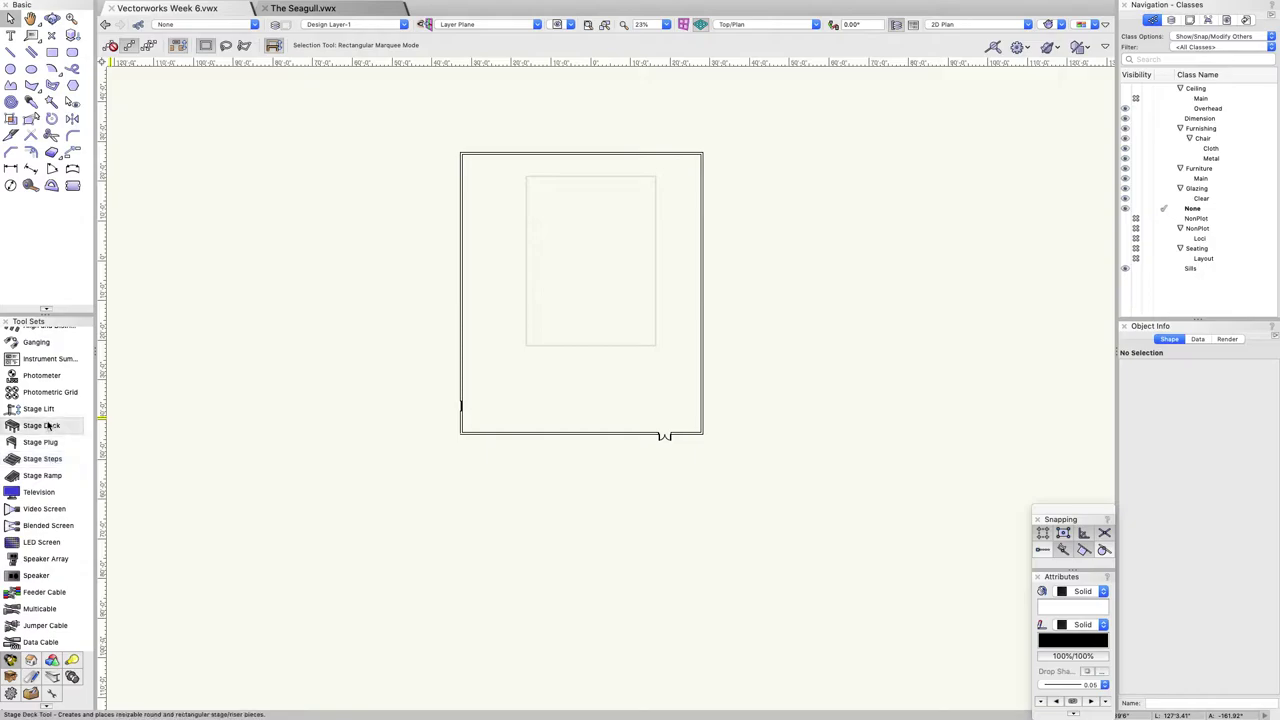
{"action": "scroll", "coordinate": [45, 450], "scroll_direction": "up", "scroll_amount": 8}
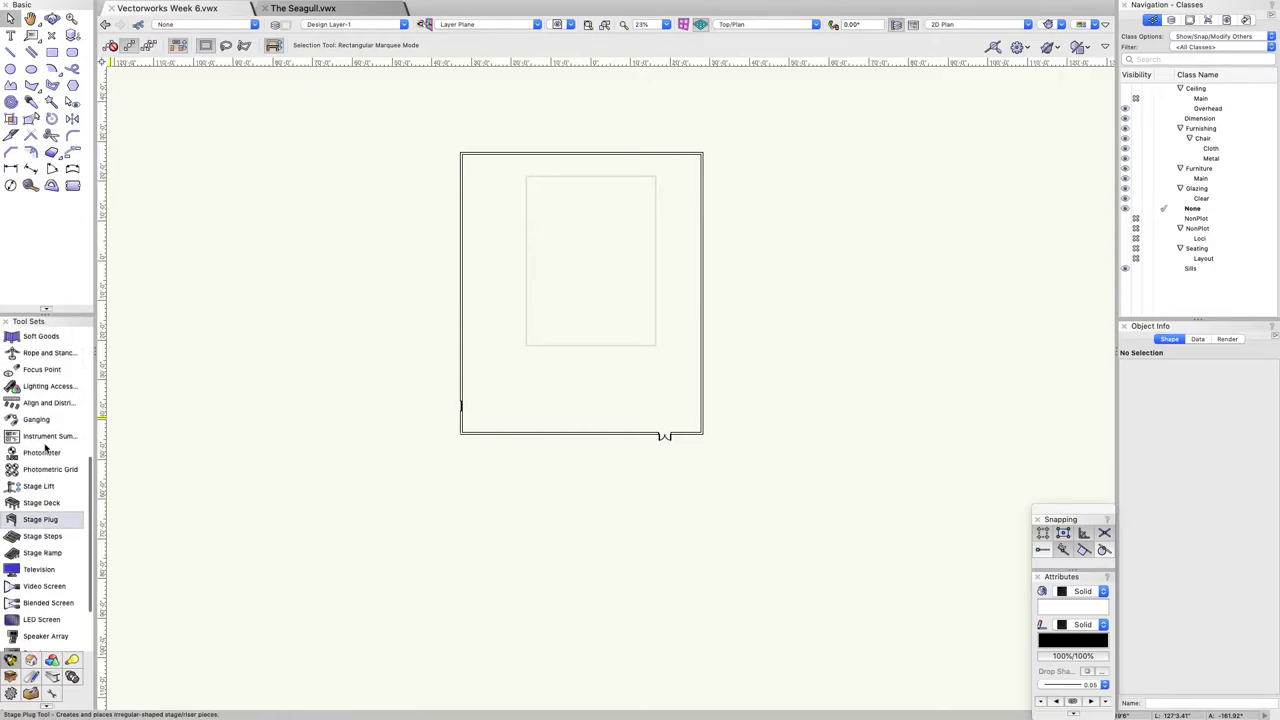
{"action": "scroll", "coordinate": [45, 450], "scroll_direction": "up", "scroll_amount": 6}
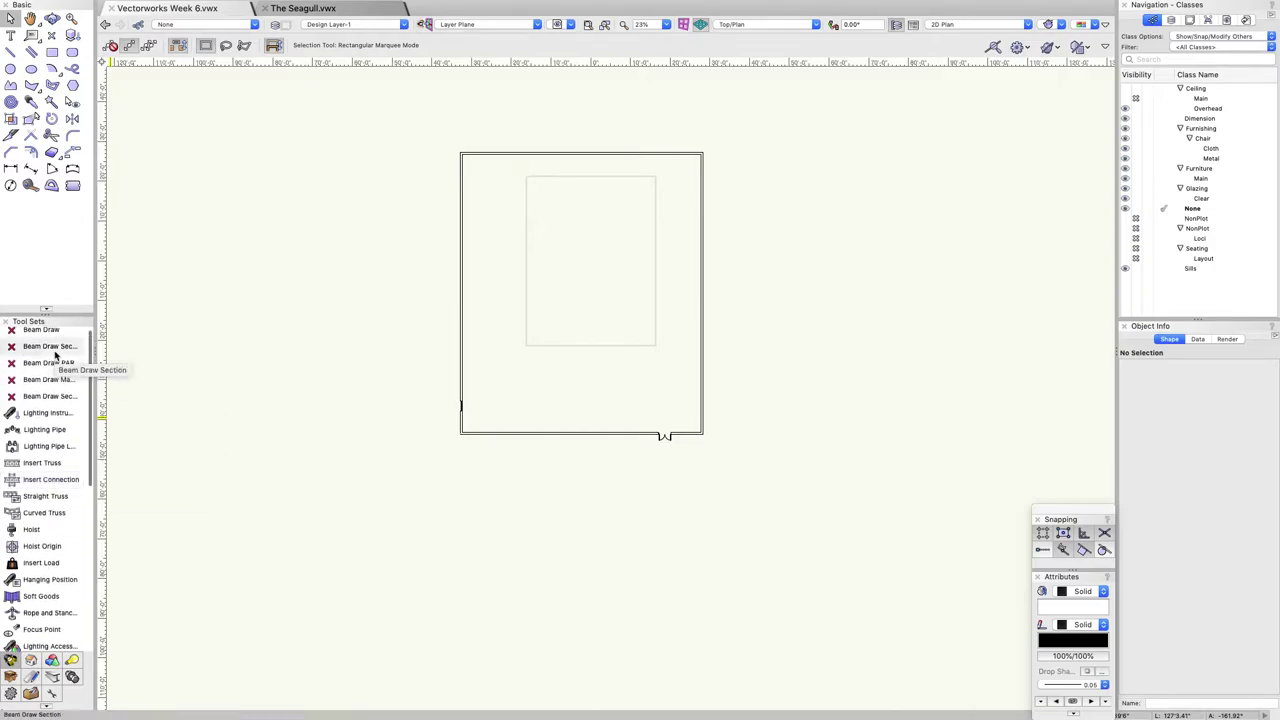
{"action": "scroll", "coordinate": [55, 352], "scroll_direction": "down", "scroll_amount": 2}
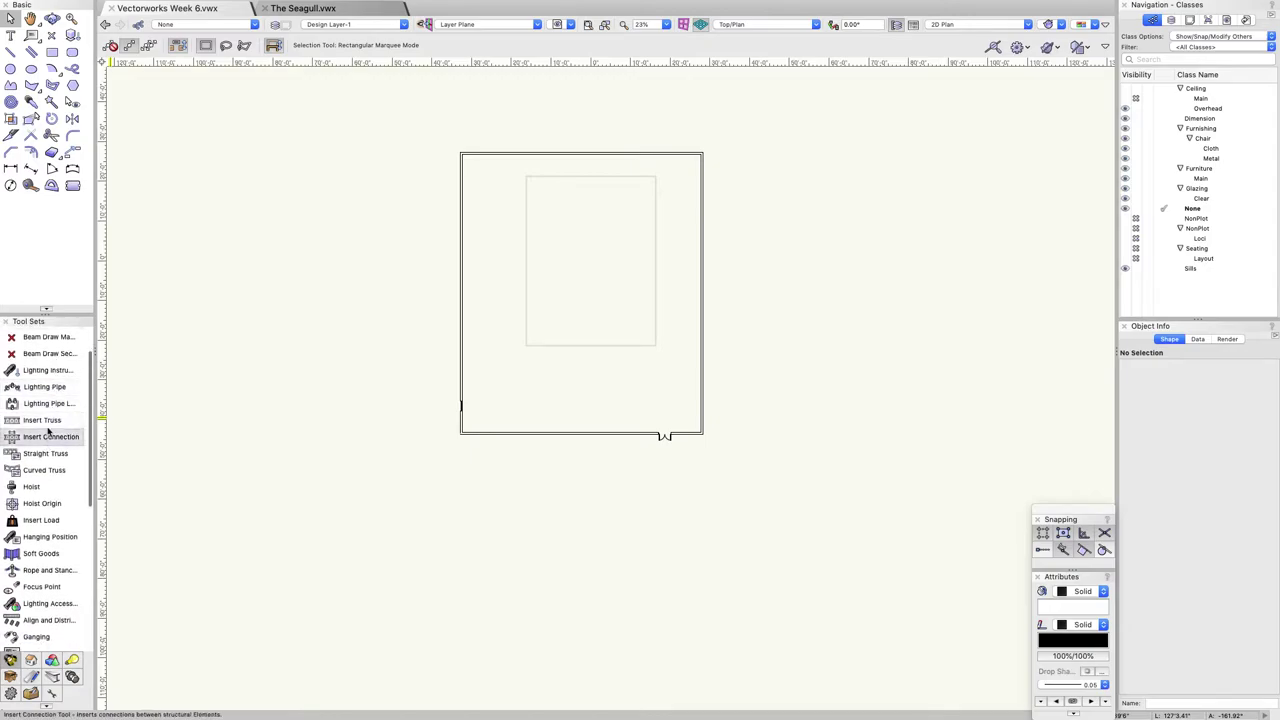
{"action": "scroll", "coordinate": [47, 420], "scroll_direction": "down", "scroll_amount": 2}
{"action": "scroll", "coordinate": [46, 400], "scroll_direction": "down", "scroll_amount": 3}
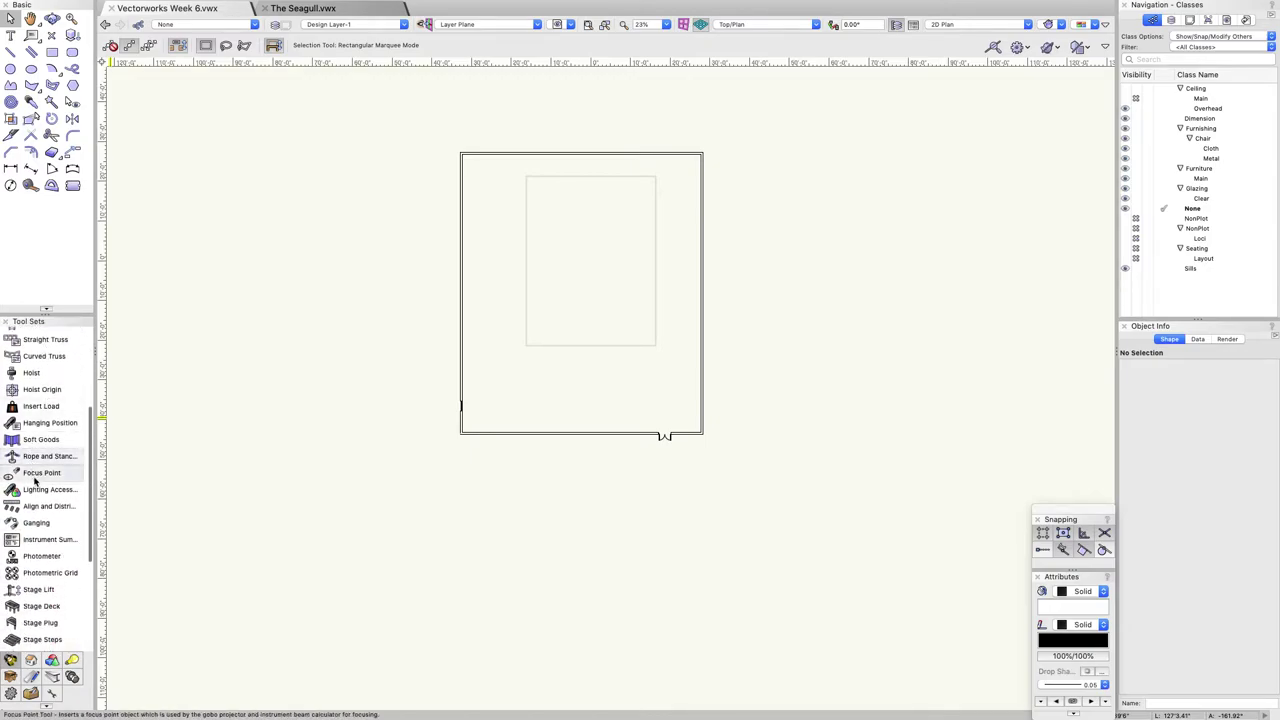
{"action": "scroll", "coordinate": [31, 518], "scroll_direction": "down", "scroll_amount": 4}
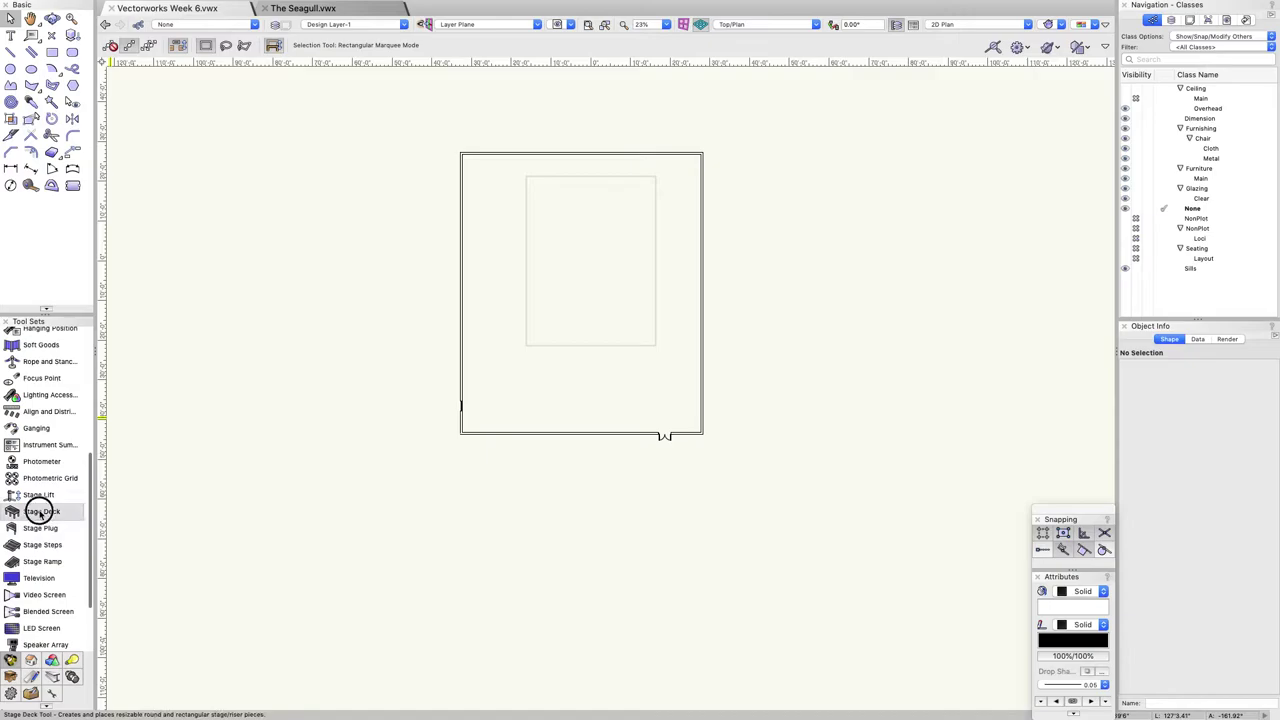
{"action": "left_click", "coordinate": [40, 512]}
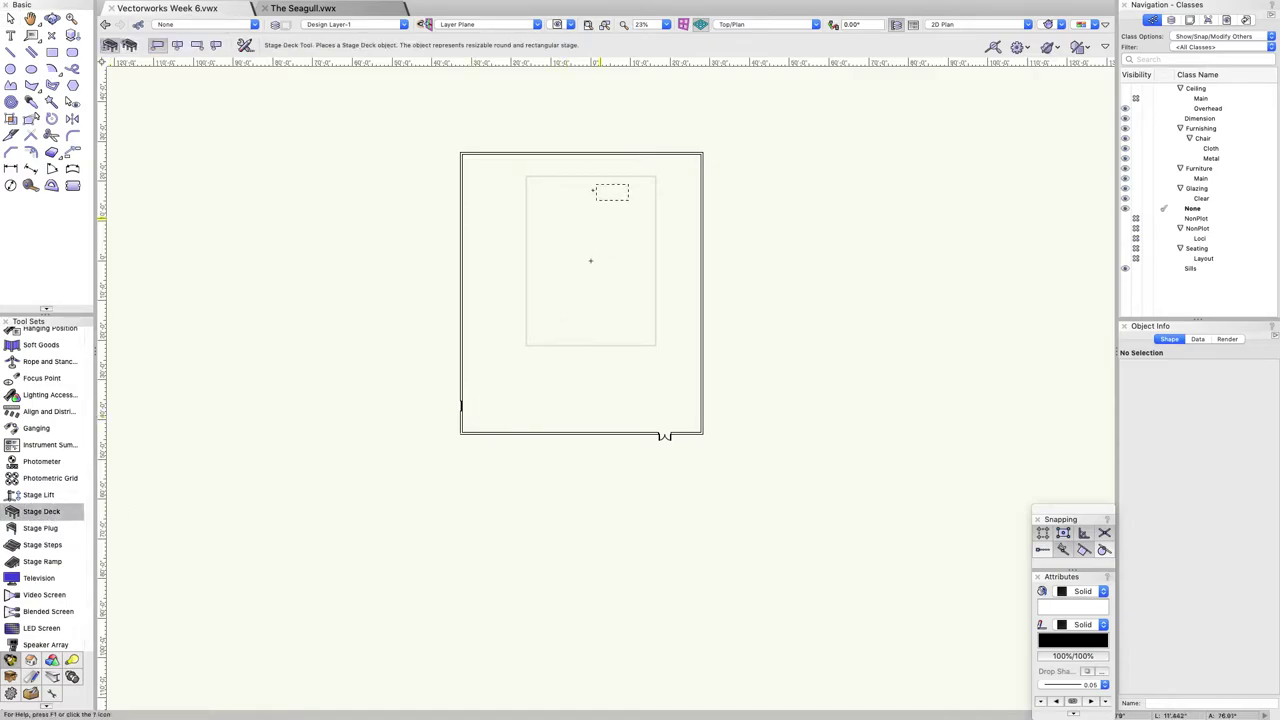
{"action": "scroll", "coordinate": [605, 195], "scroll_direction": "up", "scroll_amount": 3}
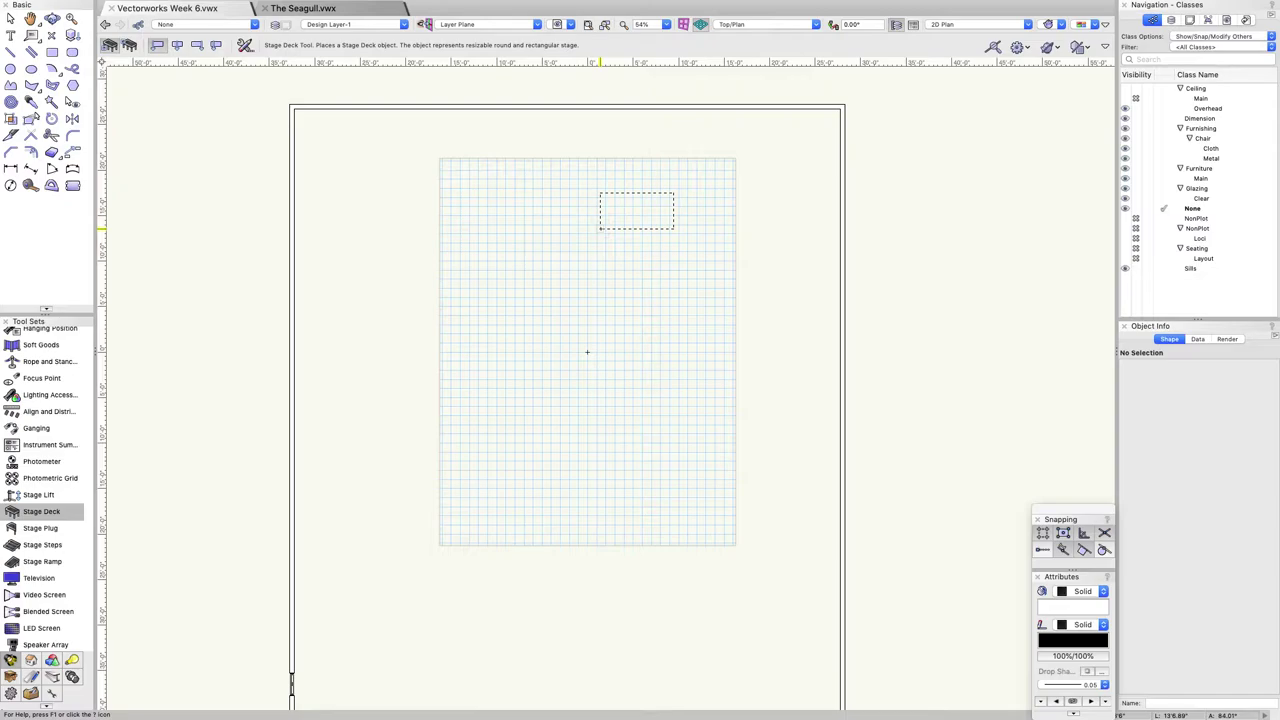
{"action": "left_click", "coordinate": [612, 236]}
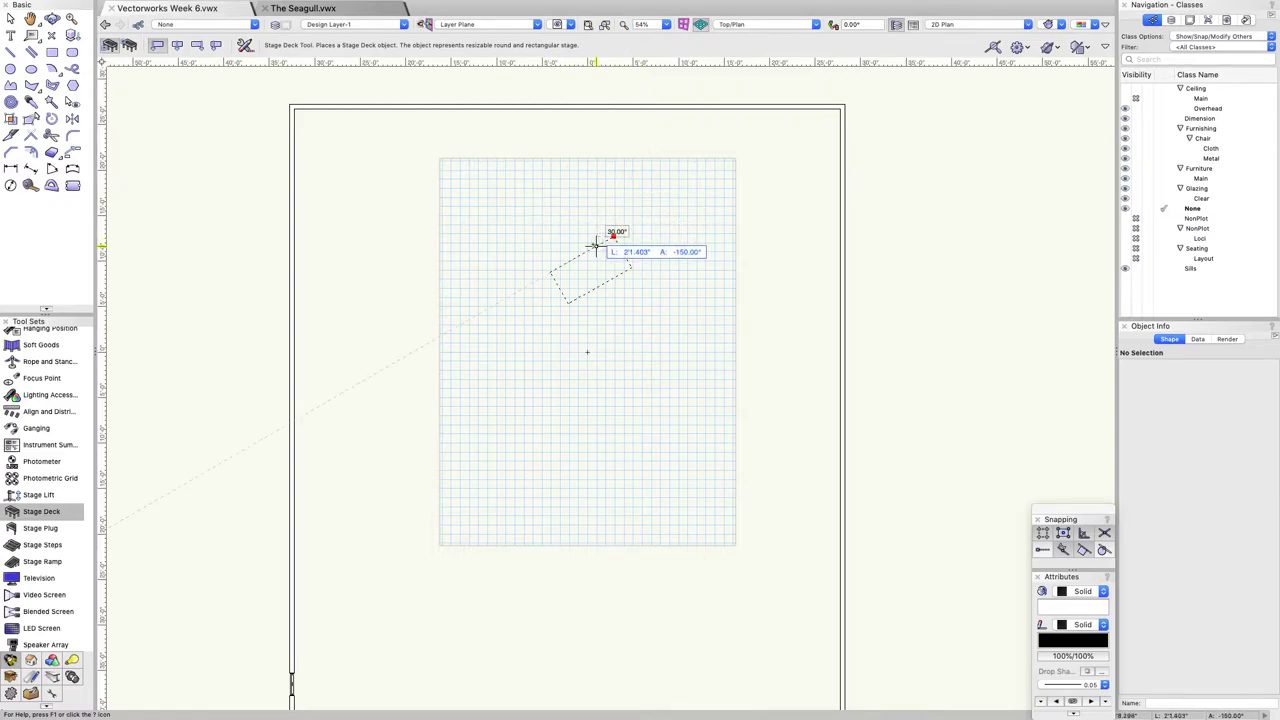
{"action": "left_click", "coordinate": [693, 236]}
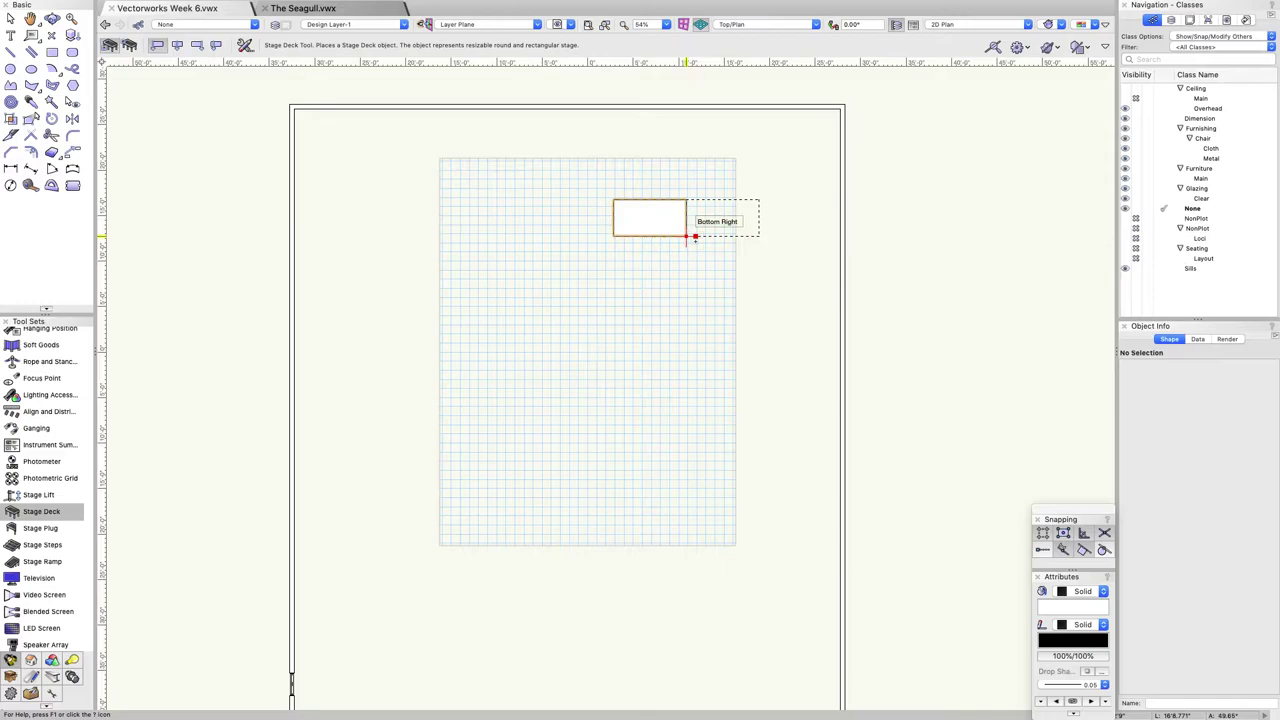
{"action": "key", "text": "x"}
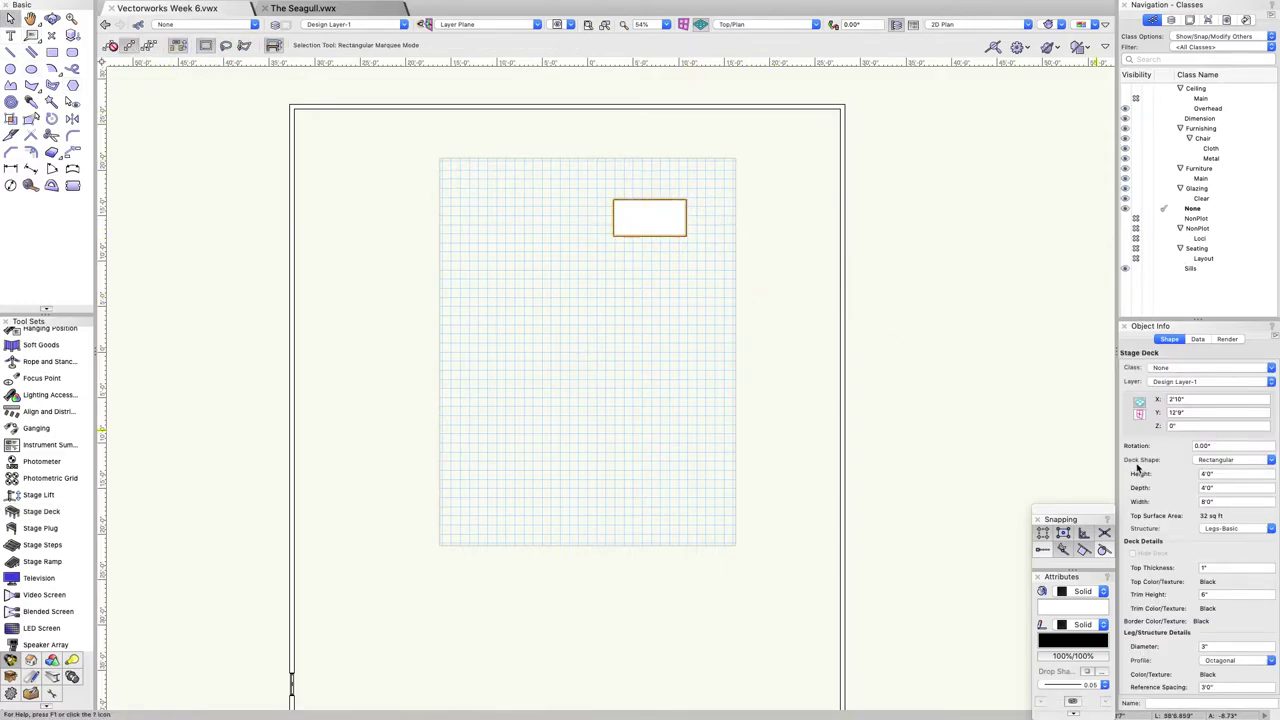
Set the stage deck's depth to 30' and width to 40', and move it about 18' down toward the room's right wall.
{"action": "left_click", "coordinate": [1234, 474]}
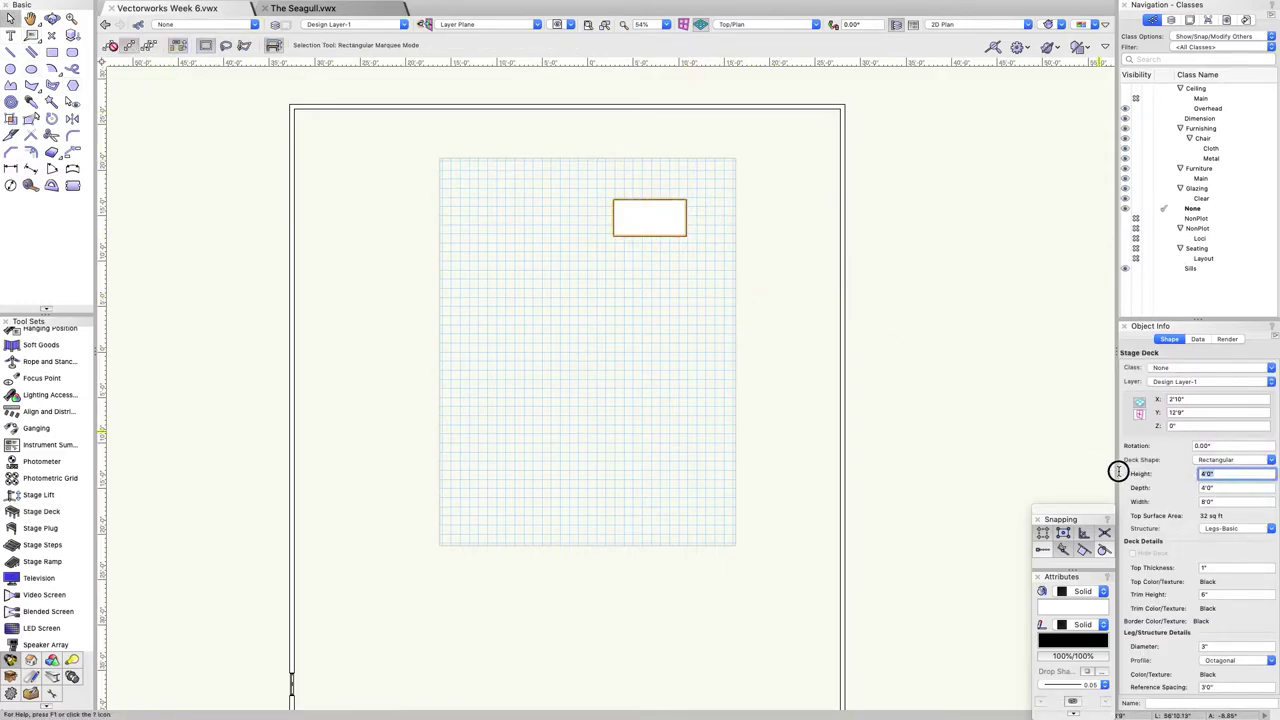
{"action": "left_click", "coordinate": [1232, 488]}
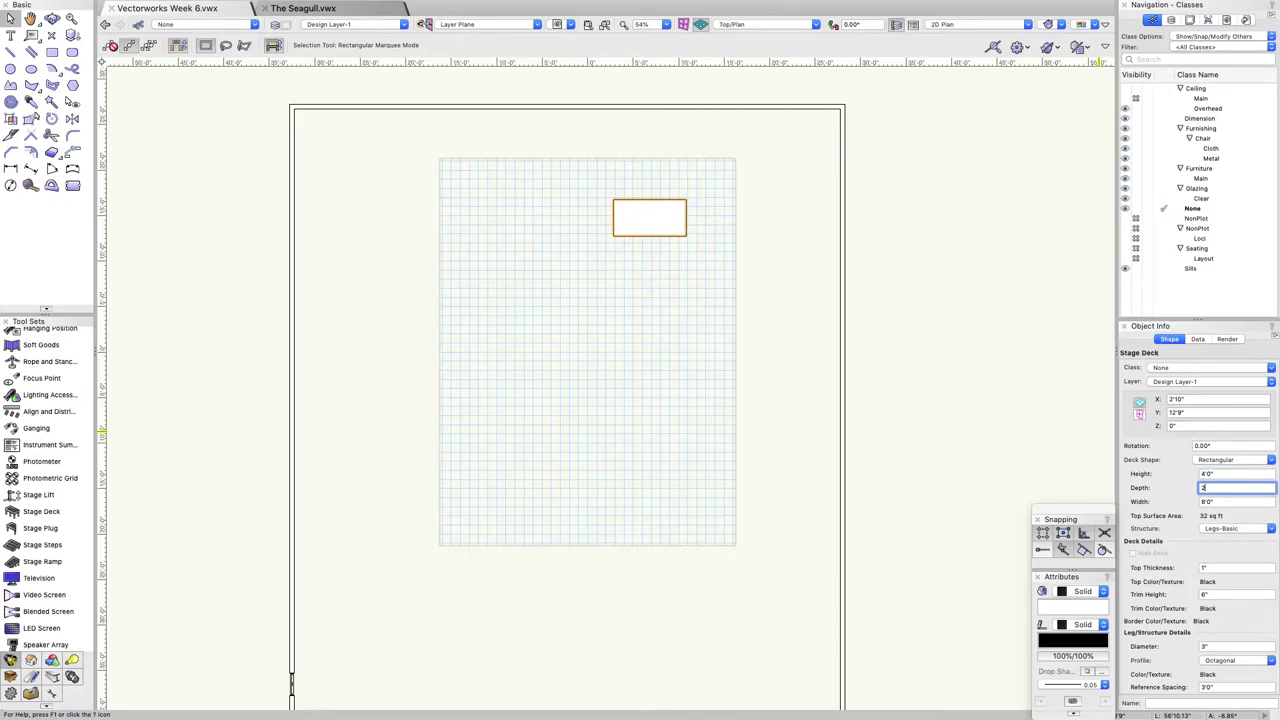
{"action": "type", "text": "30"}
{"action": "key", "text": "Return"}
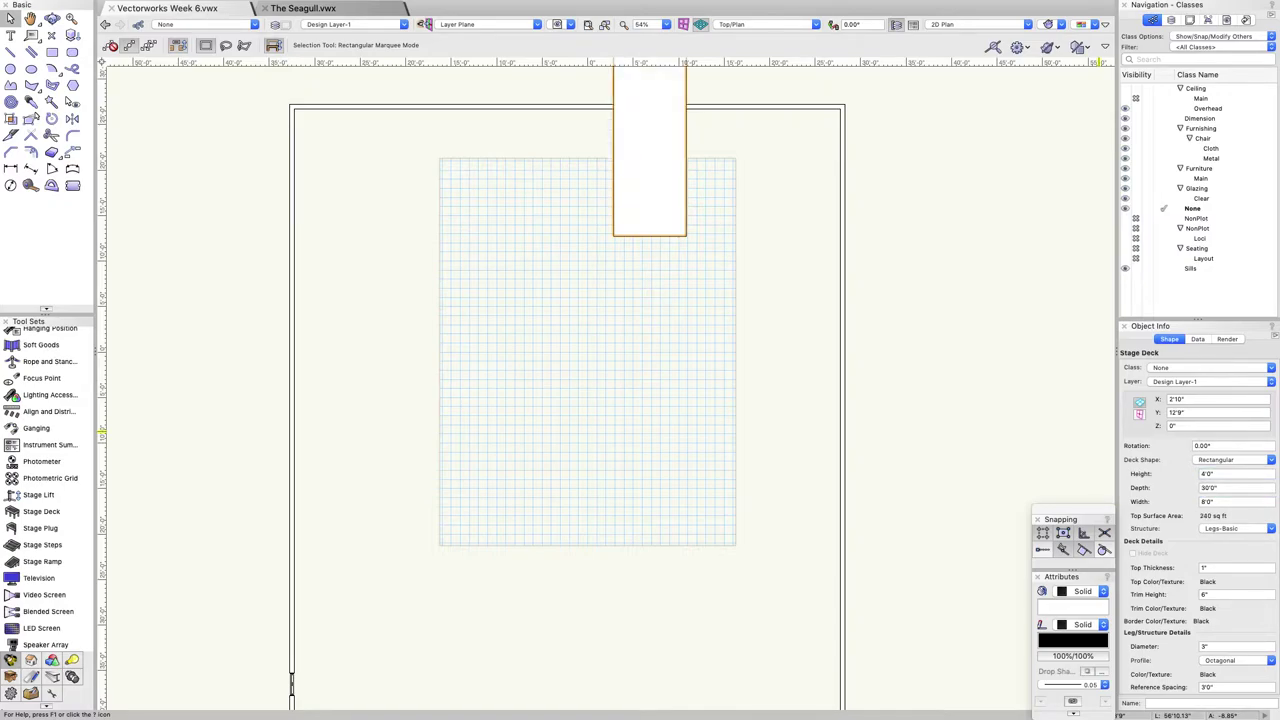
{"action": "left_click", "coordinate": [1225, 502]}
{"action": "key", "text": "Return"}
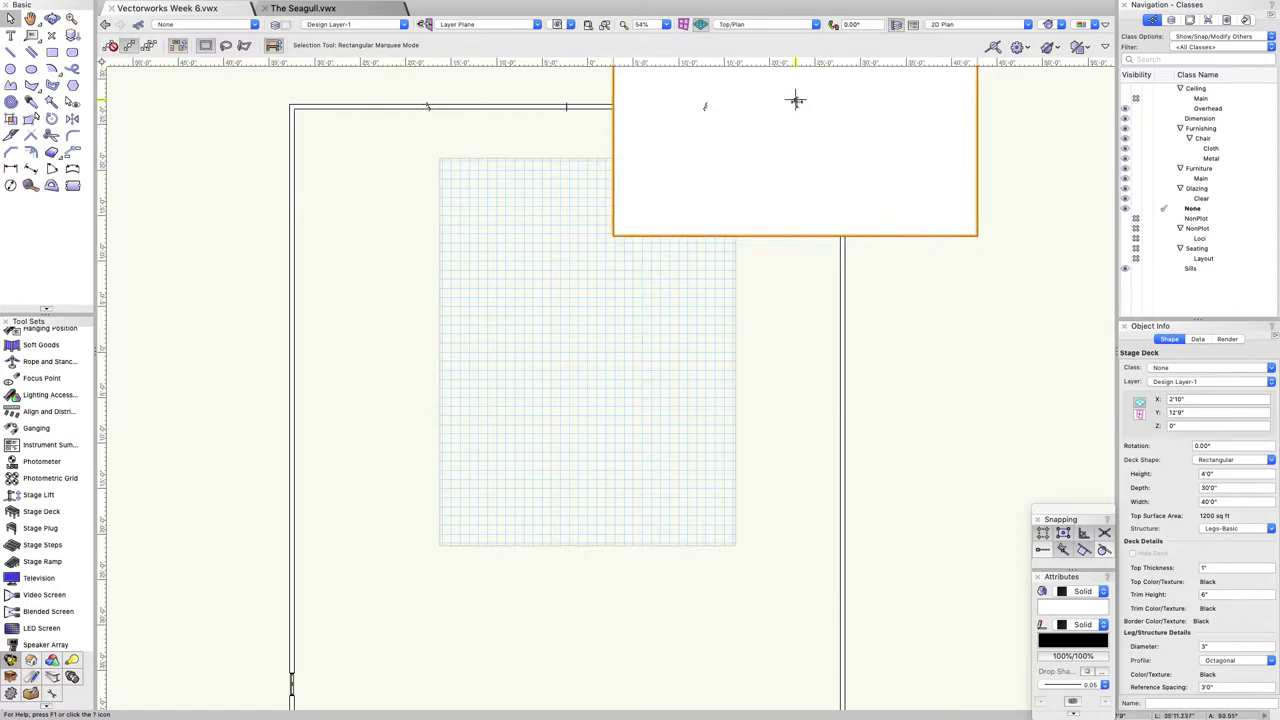
{"action": "left_click_drag", "start_coordinate": [796, 100], "coordinate": [865, 247]}
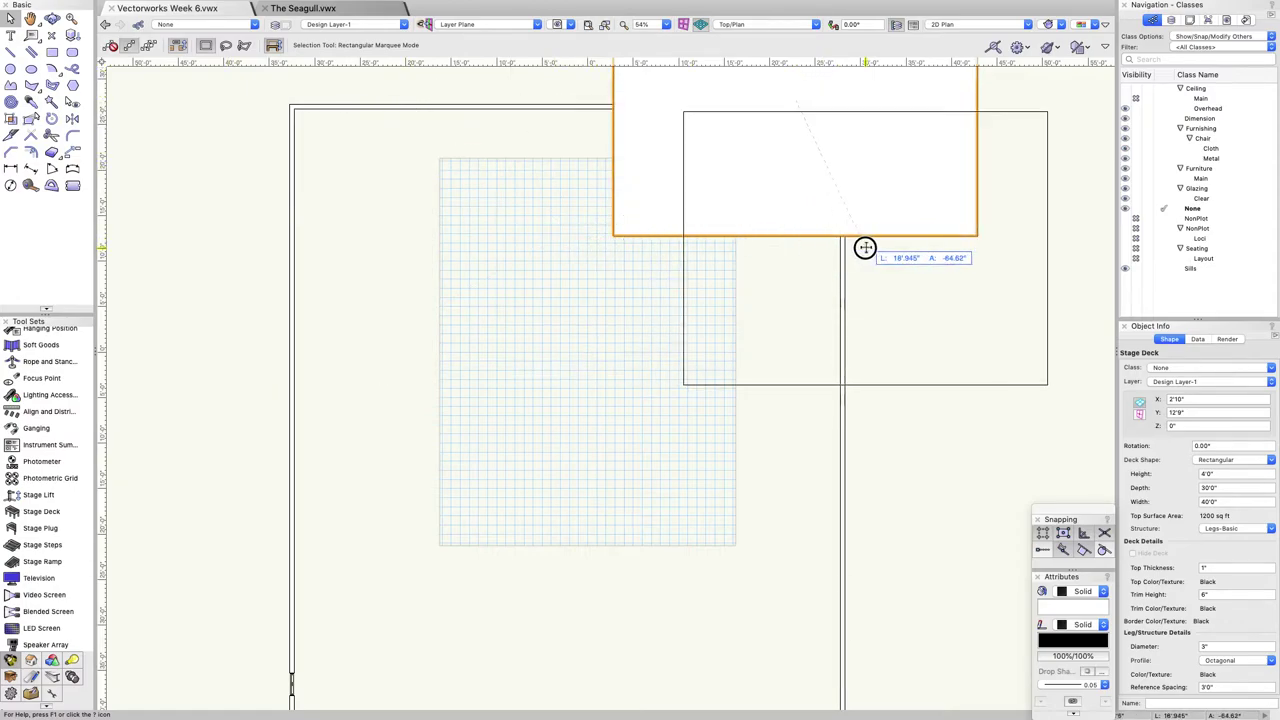
{"action": "key", "text": "Escape"}
Try a vertical line from the drawing's origin up past the room's upper wall, and undo it.
{"action": "left_click", "coordinate": [10, 52]}
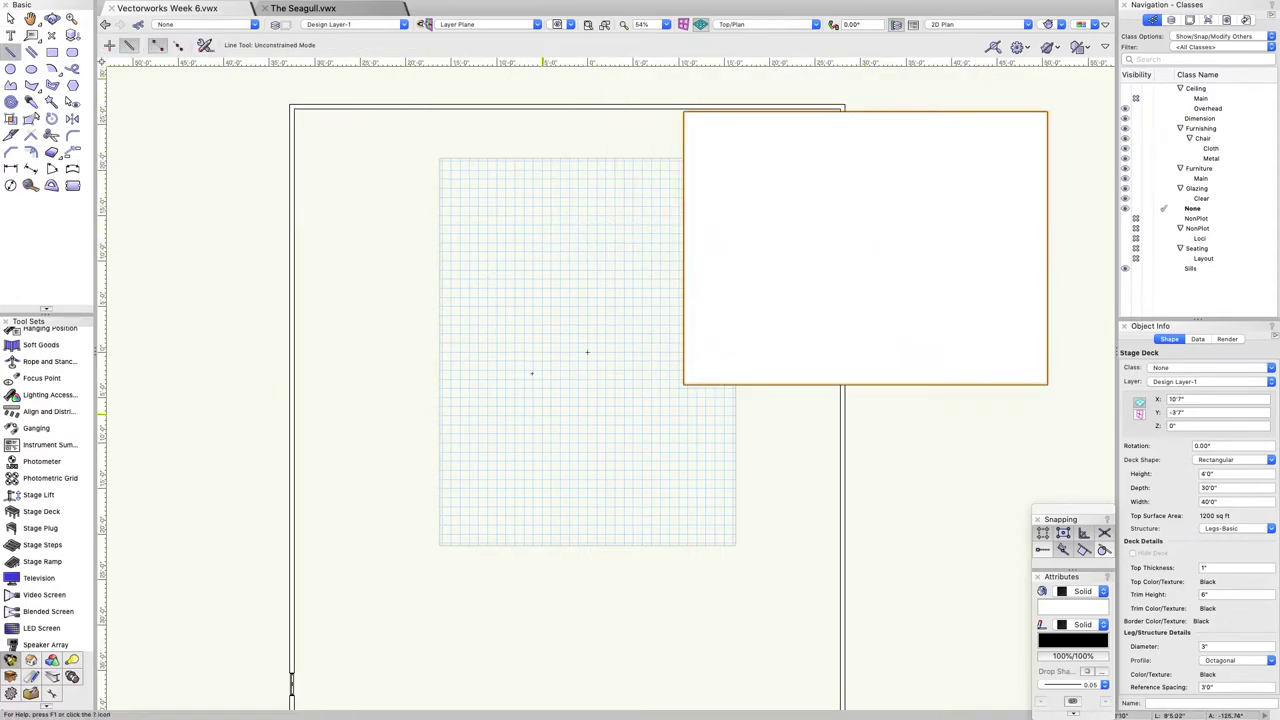
{"action": "scroll", "coordinate": [588, 350], "scroll_direction": "down", "scroll_amount": 3}
{"action": "left_click", "coordinate": [588, 350]}
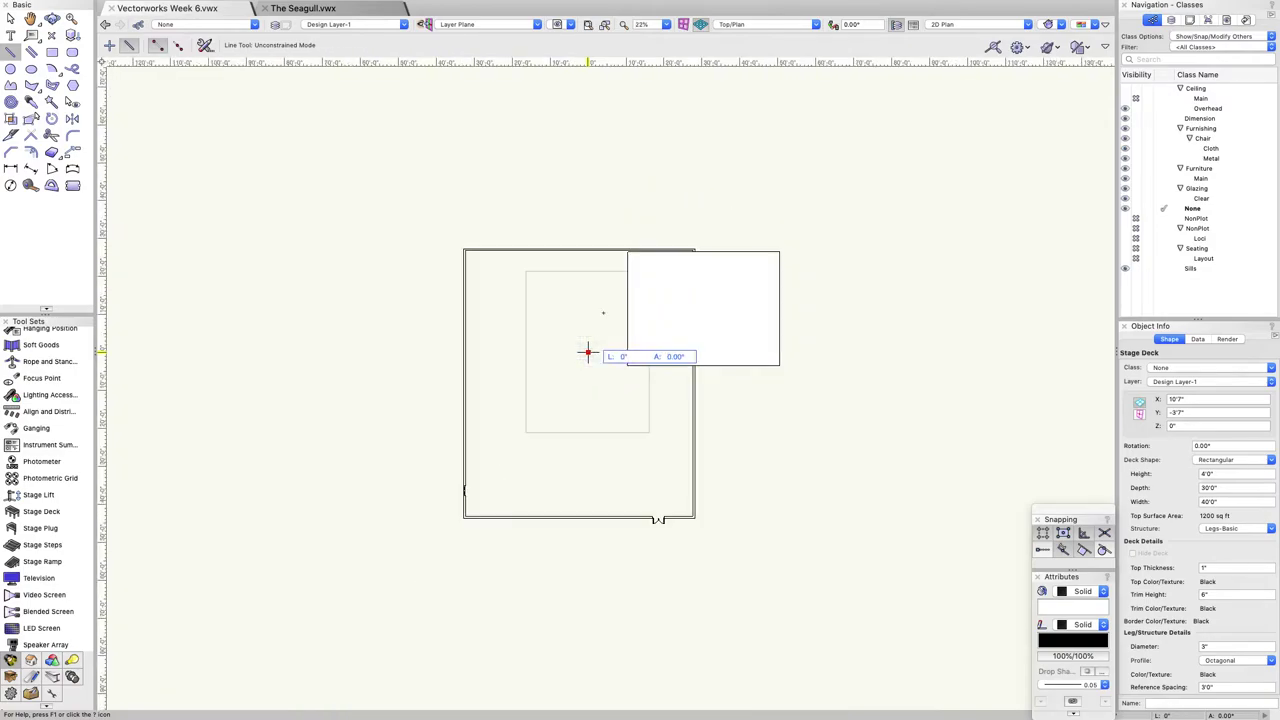
{"action": "left_click", "coordinate": [588, 183]}
{"action": "key", "text": "ctrl+z"}
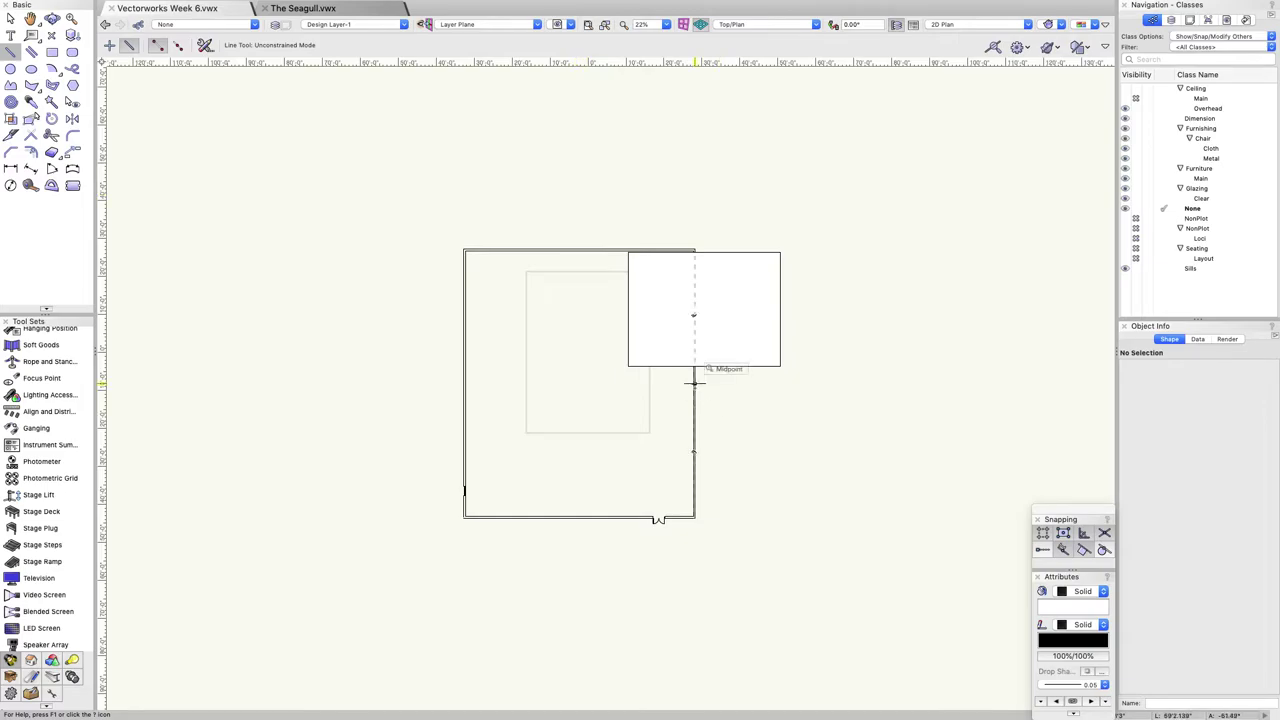
Draw a 60' horizontal line between the side walls at the right wall's midpoint, and a vertical line about 72' up from its midpoint.
{"action": "scroll", "coordinate": [693, 383], "scroll_direction": "up", "scroll_amount": 3}
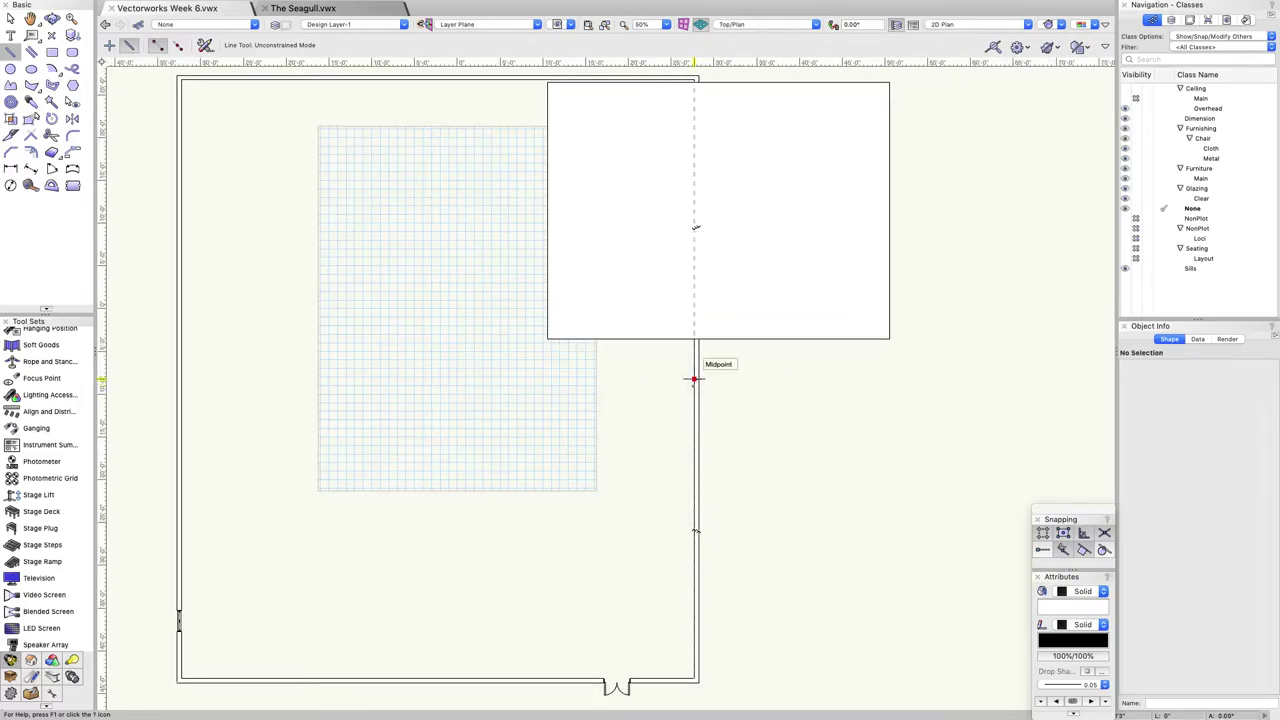
{"action": "left_click", "coordinate": [694, 379]}
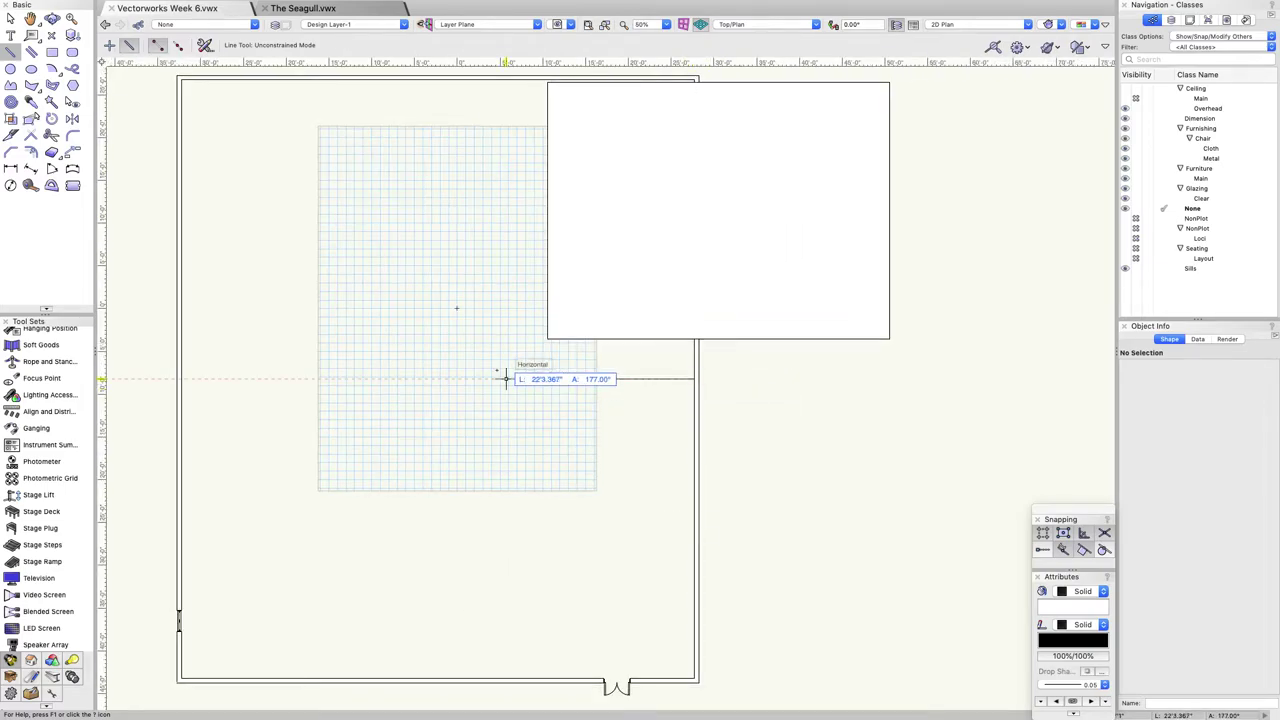
{"action": "left_click", "coordinate": [181, 379]}
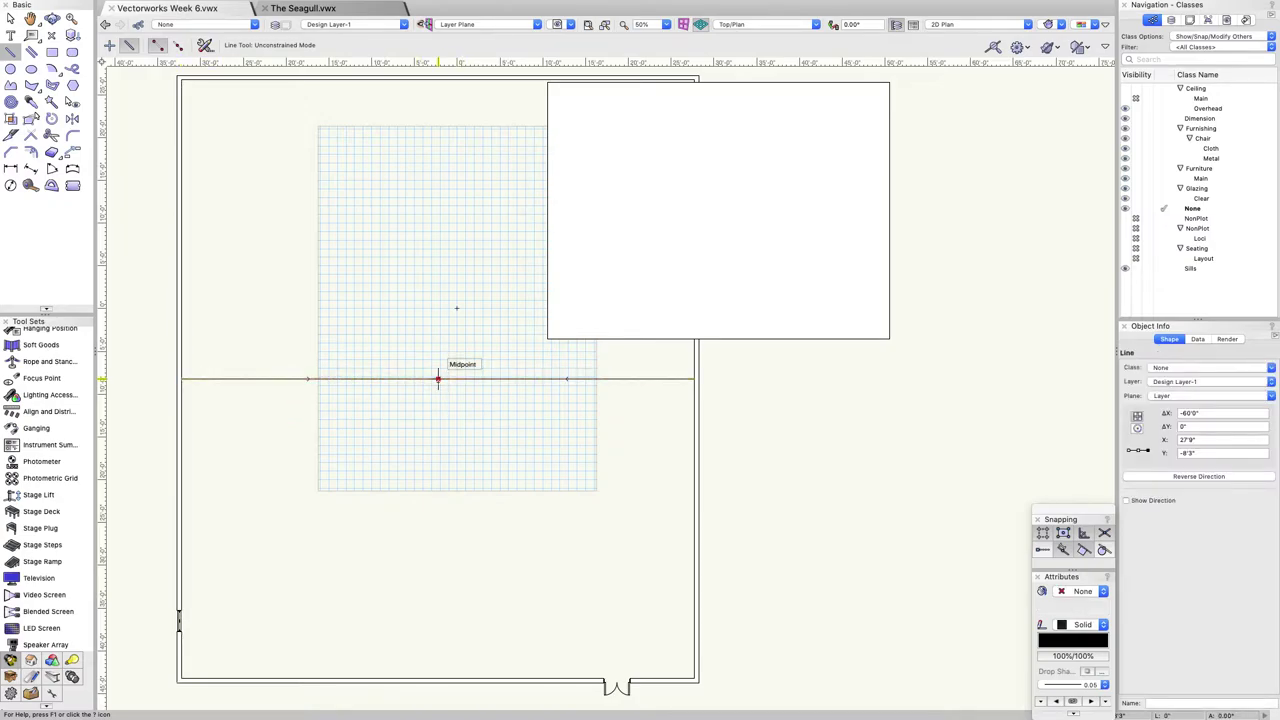
{"action": "scroll", "coordinate": [437, 379], "scroll_direction": "down", "scroll_amount": 4}
{"action": "left_click", "coordinate": [437, 379]}
{"action": "left_click", "coordinate": [437, 224]}
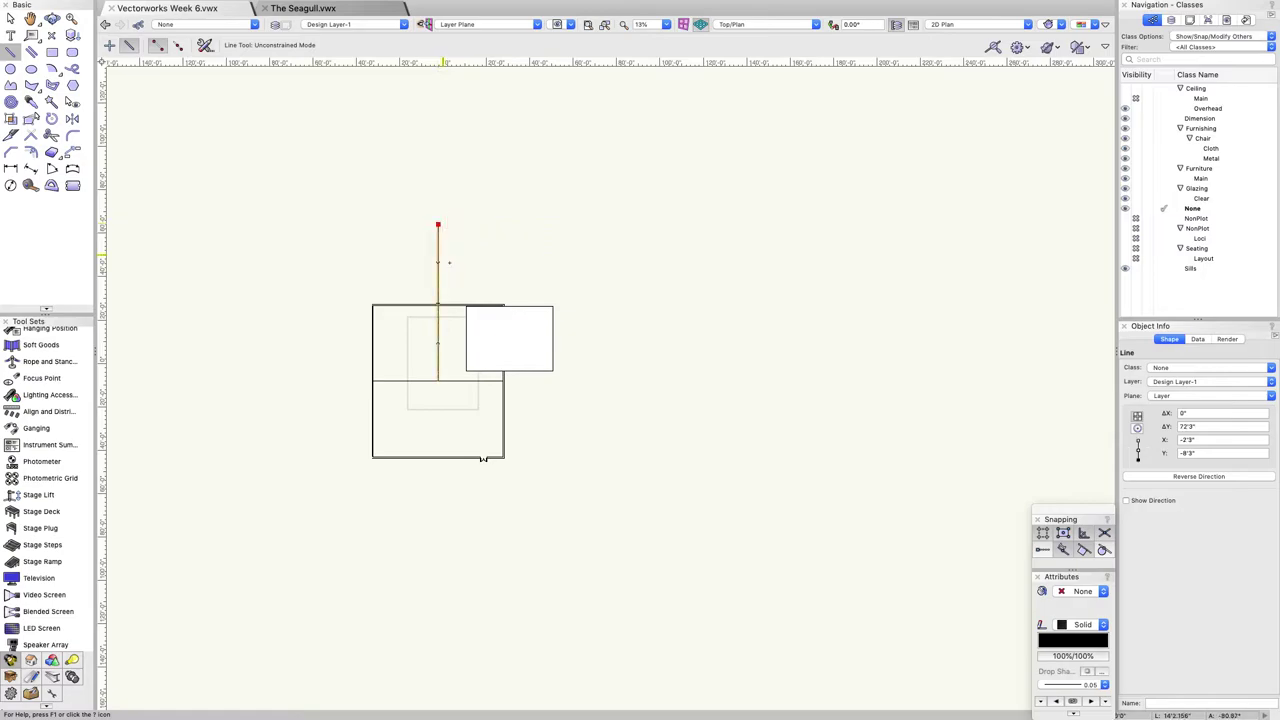
Select both lines and all four walls, move them together about 2'3" right to put the vertical line on X 0, and deselect them.
{"action": "key", "text": "x"}
{"action": "scroll", "coordinate": [386, 418], "scroll_direction": "up", "scroll_amount": 3}
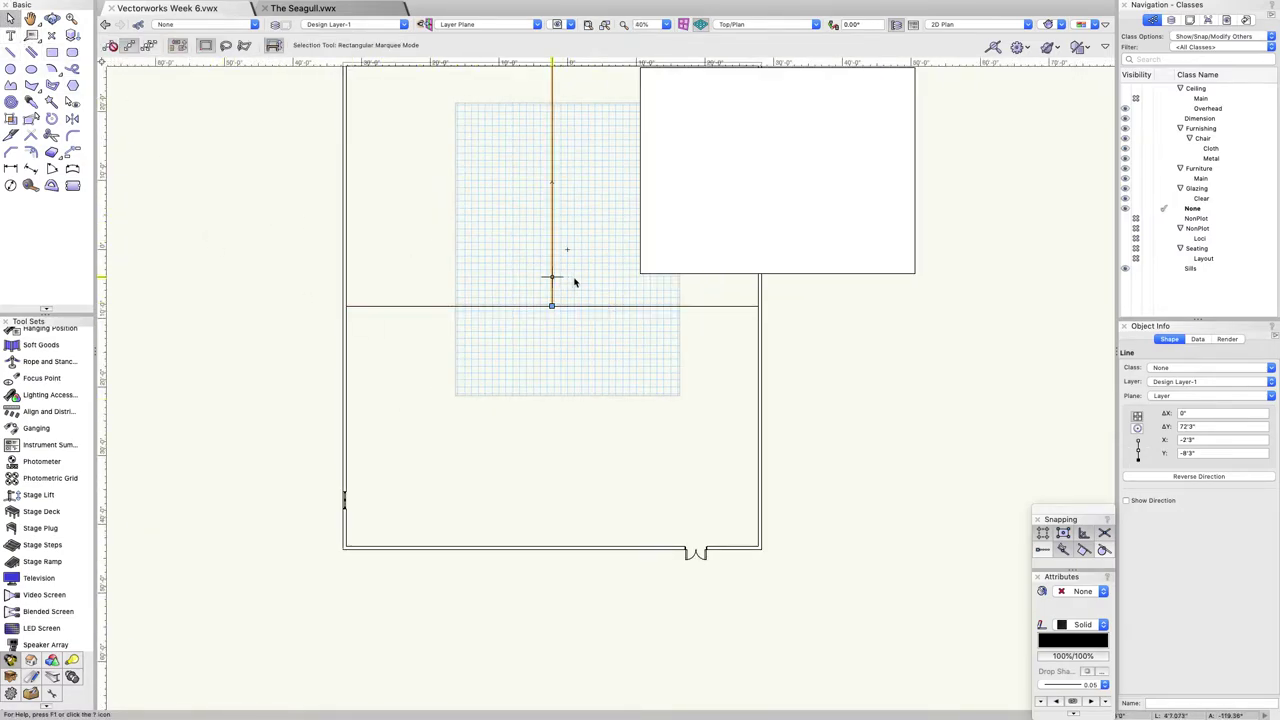
{"action": "left_click", "coordinate": [535, 308], "text": "shift"}
{"action": "scroll", "coordinate": [535, 308], "scroll_direction": "down", "scroll_amount": 2}
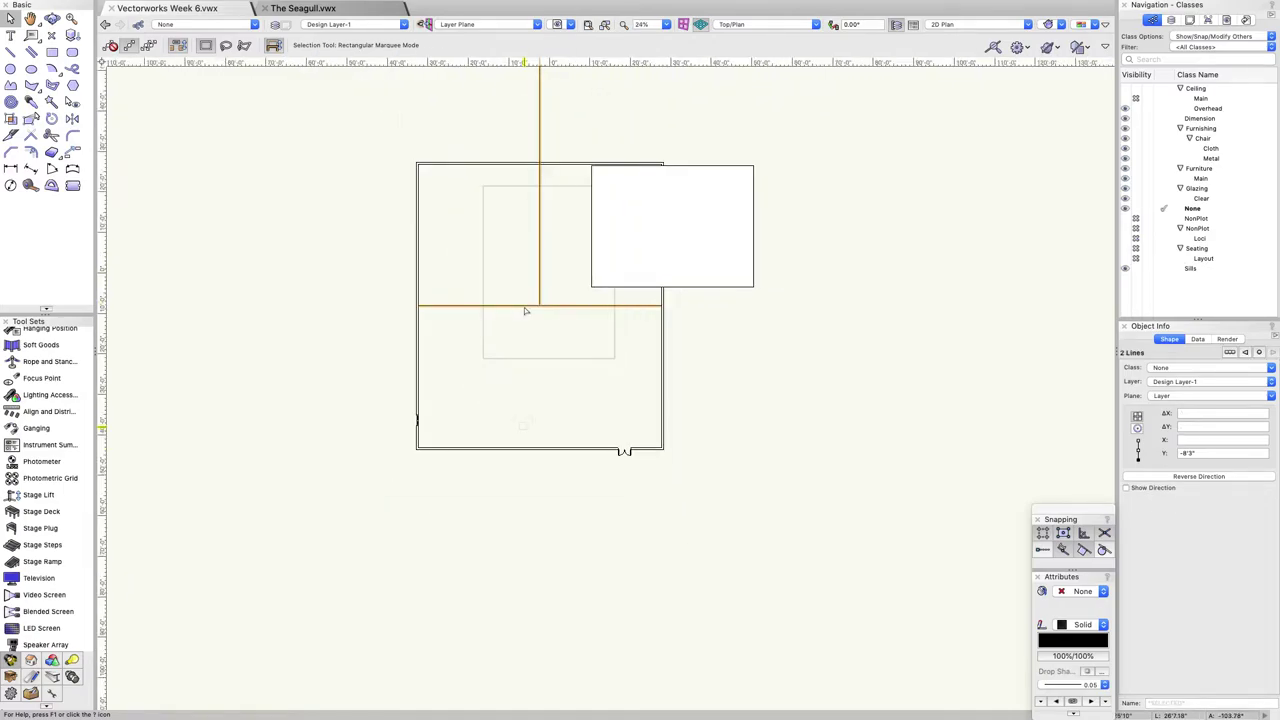
{"action": "left_click", "coordinate": [471, 166], "text": "shift"}
{"action": "left_click", "coordinate": [418, 228], "text": "shift"}
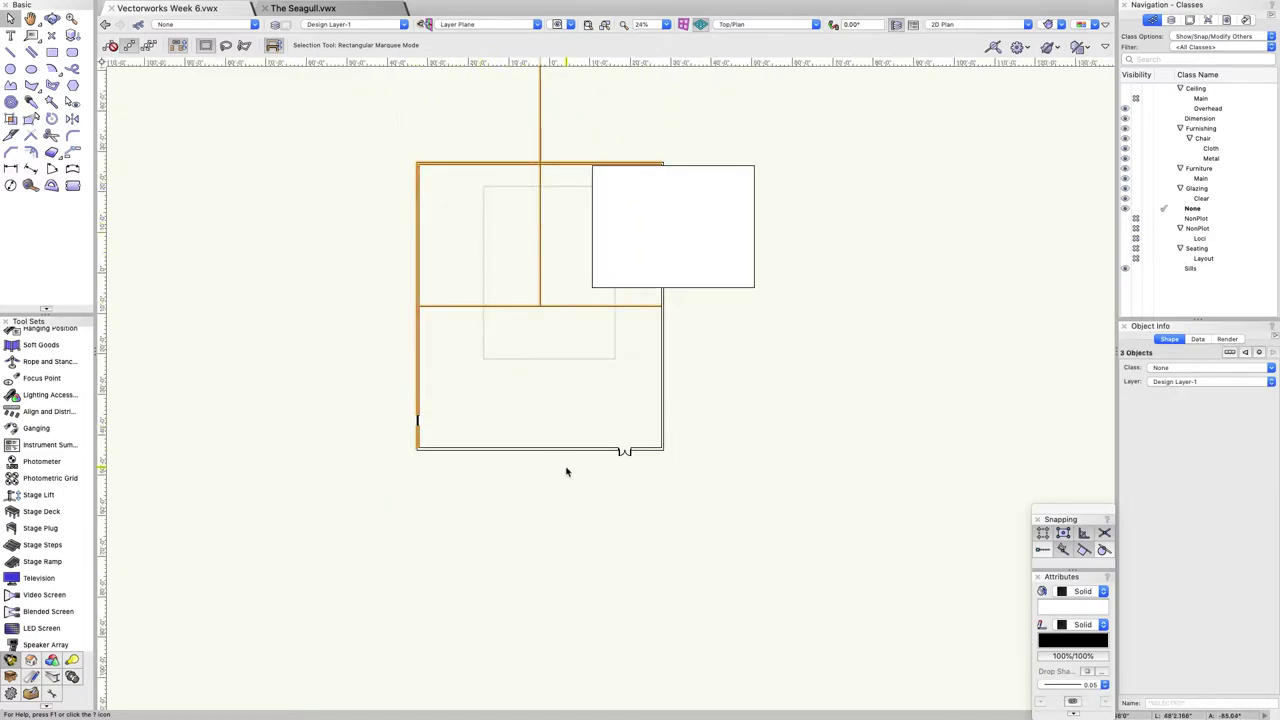
{"action": "left_click", "coordinate": [566, 449], "text": "shift"}
{"action": "left_click", "coordinate": [662, 413], "text": "shift"}
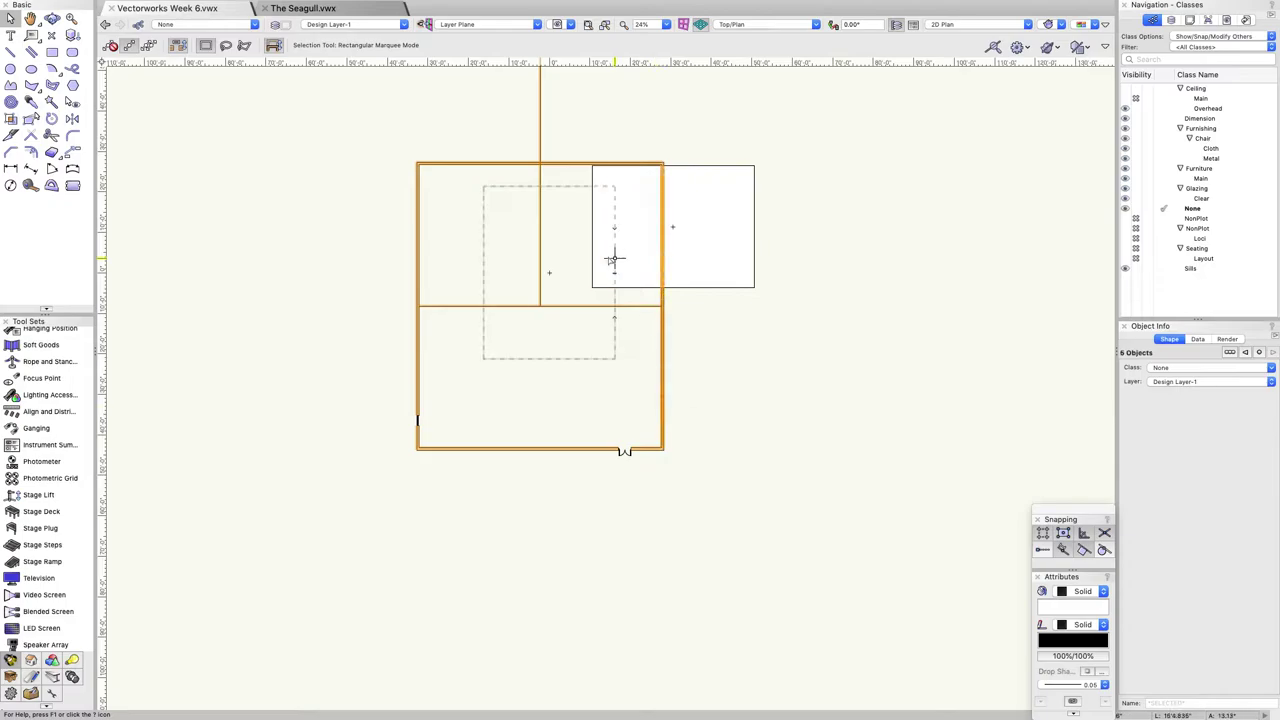
{"action": "scroll", "coordinate": [611, 257], "scroll_direction": "up", "scroll_amount": 3}
{"action": "left_click_drag", "start_coordinate": [445, 297], "coordinate": [469, 297]}
{"action": "left_click", "coordinate": [660, 454]}
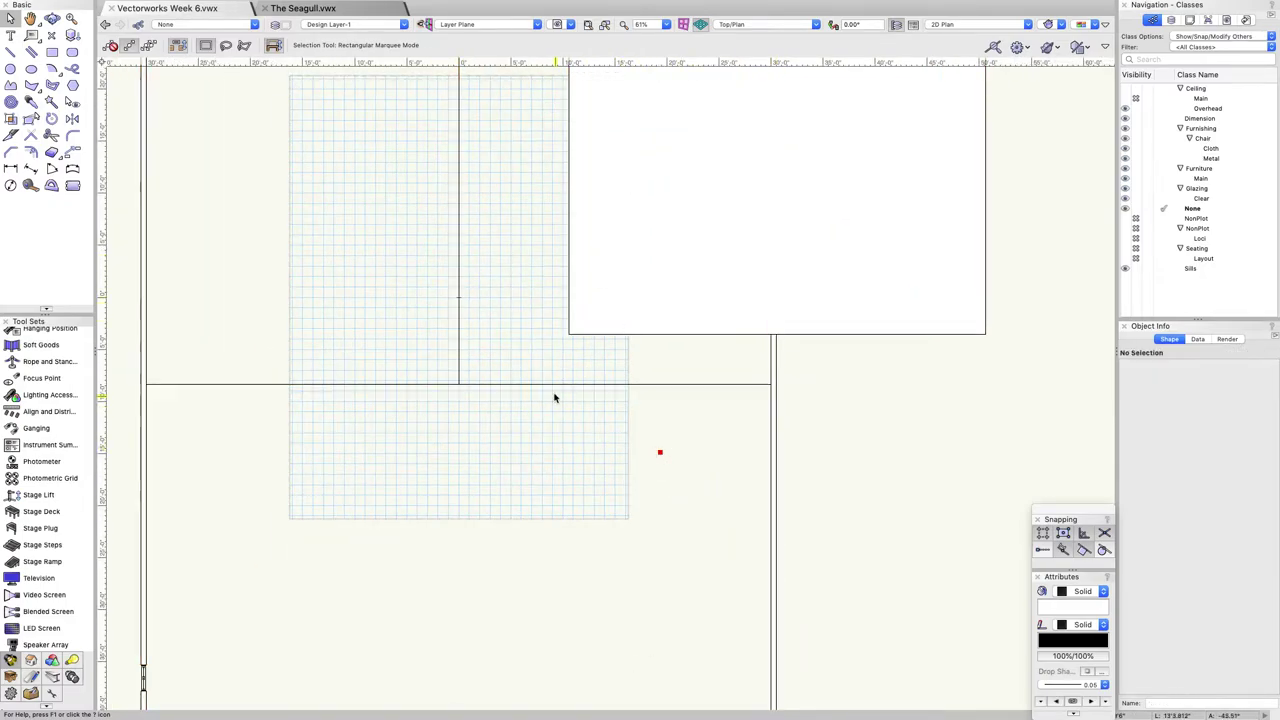
Center the stage deck horizontally on the vertical line, and nudge it down until its lower edge sits just above the horizontal line.
{"action": "left_click", "coordinate": [665, 320]}
{"action": "scroll", "coordinate": [689, 317], "scroll_direction": "down", "scroll_amount": 3}
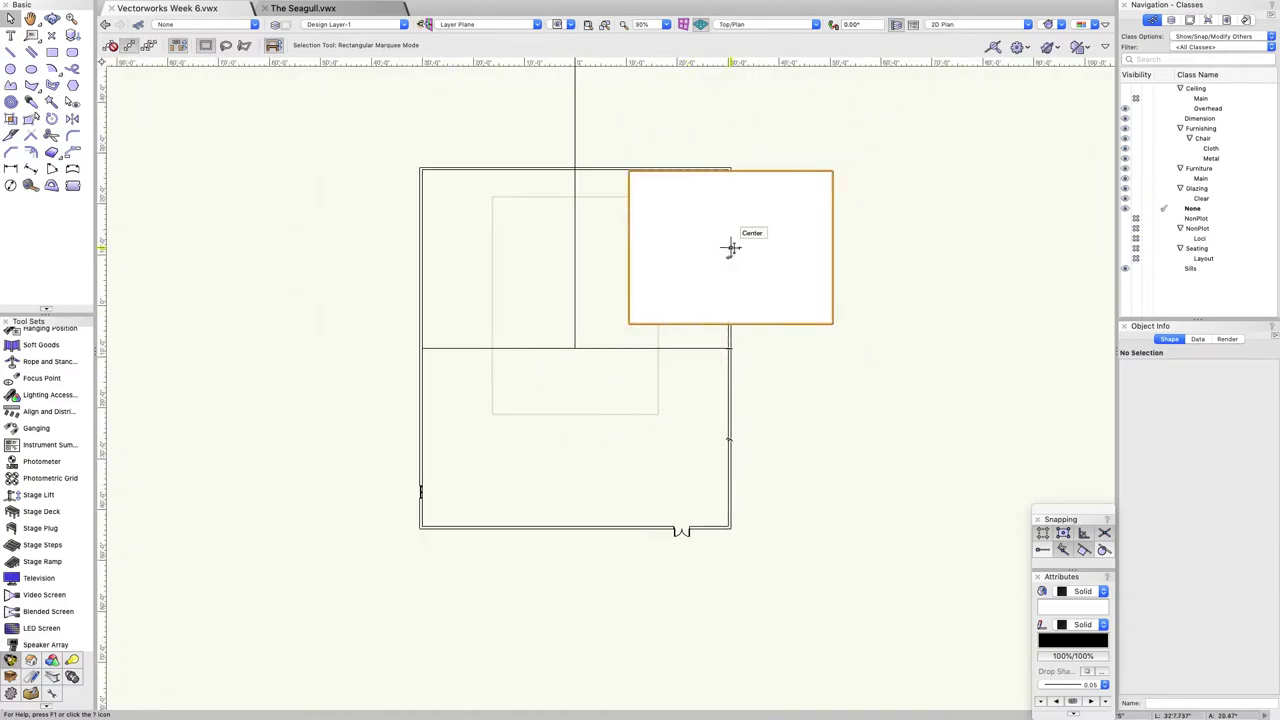
{"action": "left_click_drag", "start_coordinate": [730, 249], "coordinate": [574, 259]}
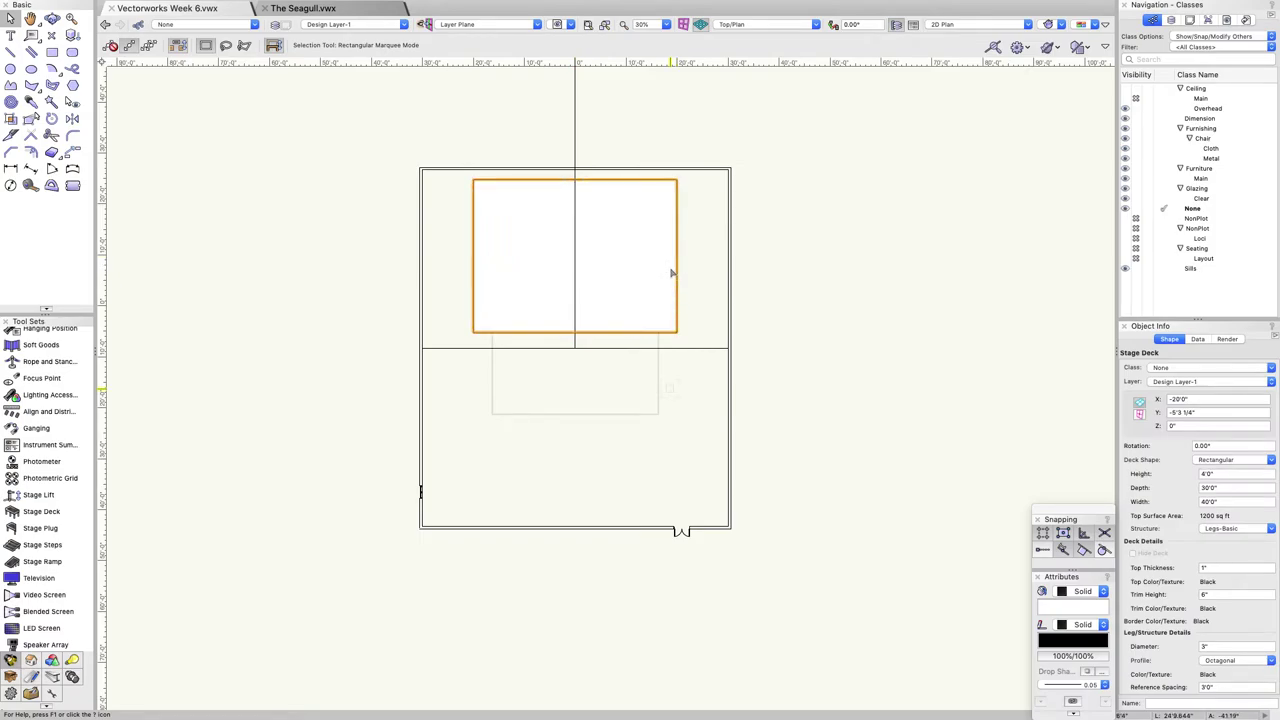
{"action": "key", "text": "shift+Down"}
{"action": "key", "text": "shift+Down"}
{"action": "key", "text": "shift+Down"}
{"action": "key", "text": "shift+Down"}
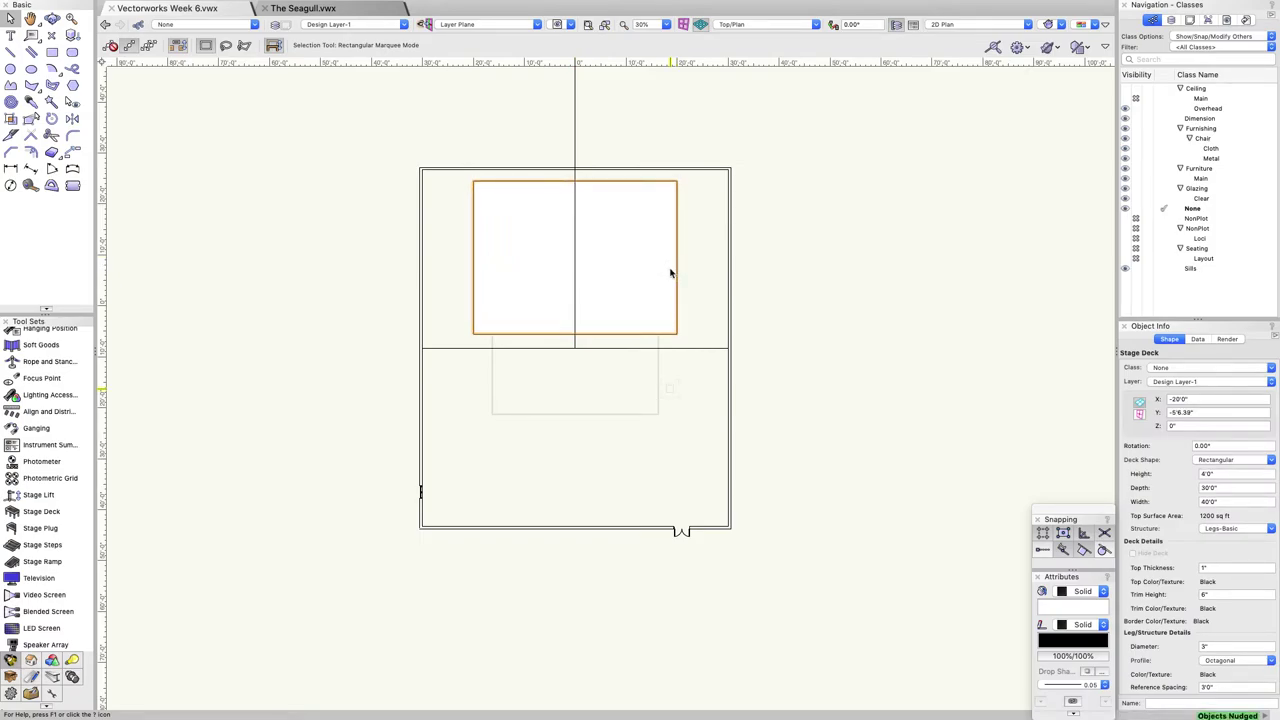
{"action": "key", "text": "shift+Down"}
{"action": "key", "text": "shift+Down"}
{"action": "key", "text": "shift+Down"}
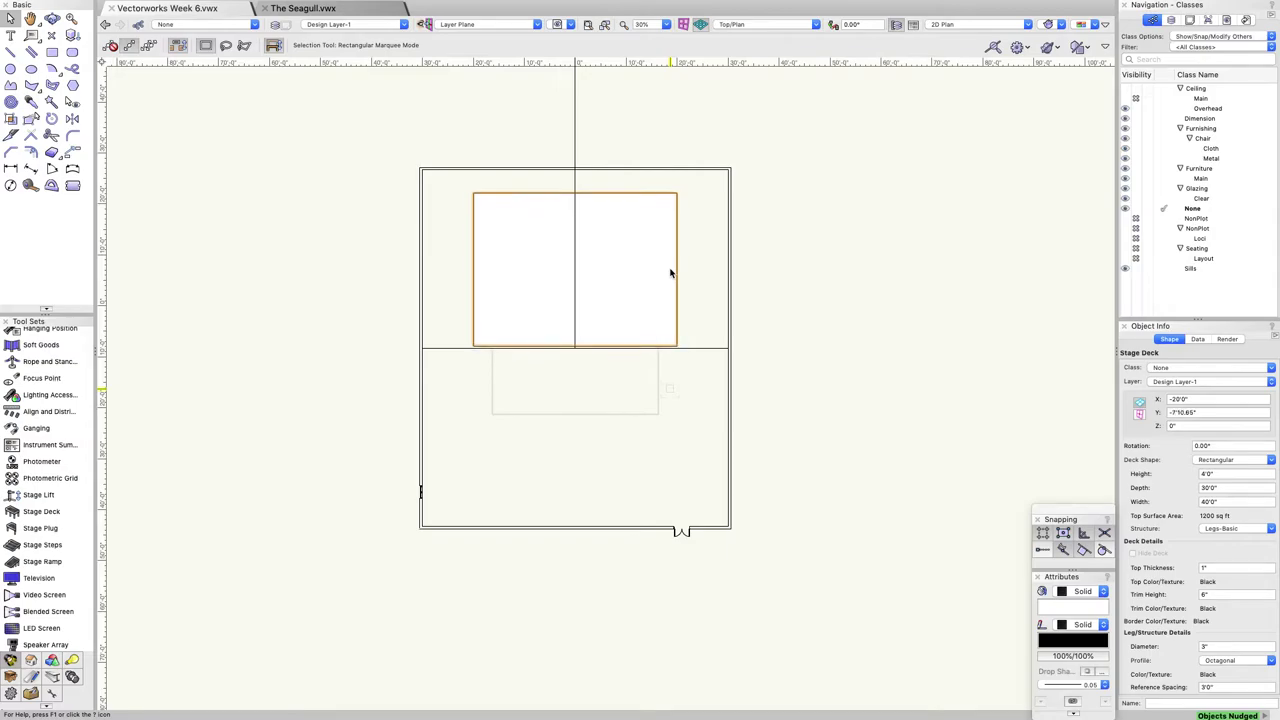
Delete the horizontal and vertical construction lines from the room.
{"action": "left_click", "coordinate": [705, 347]}
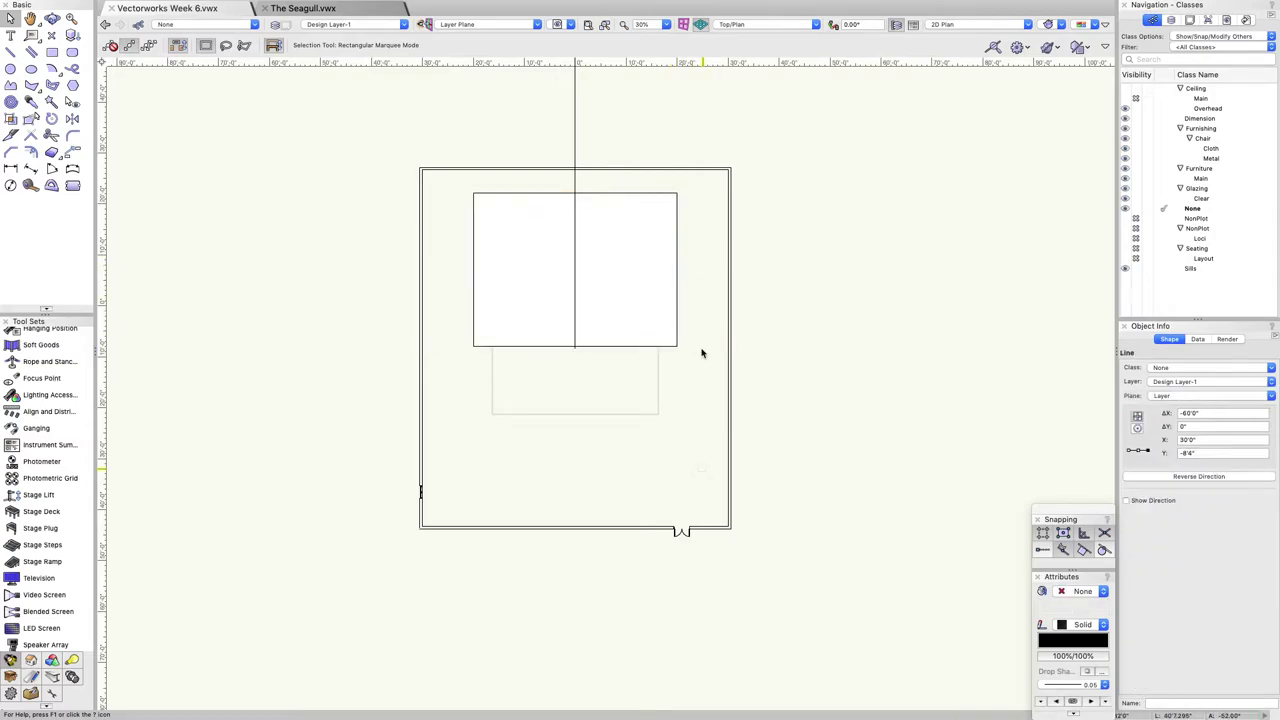
{"action": "key", "text": "Escape"}
{"action": "left_click", "coordinate": [574, 414]}
Try a stage deck depth of 20', set it to 25', move the deck up toward the room's upper wall, and deselect it.
{"action": "left_click", "coordinate": [574, 300]}
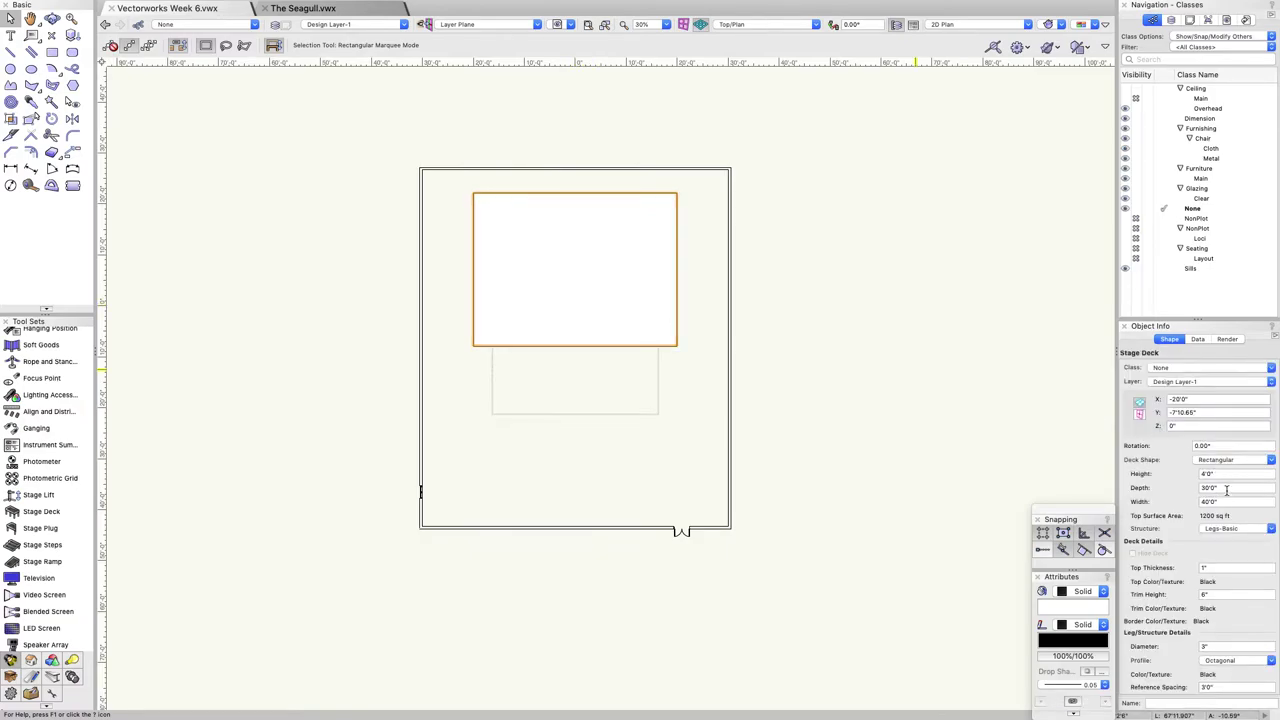
{"action": "left_click", "coordinate": [1226, 488]}
{"action": "key", "text": "Return"}
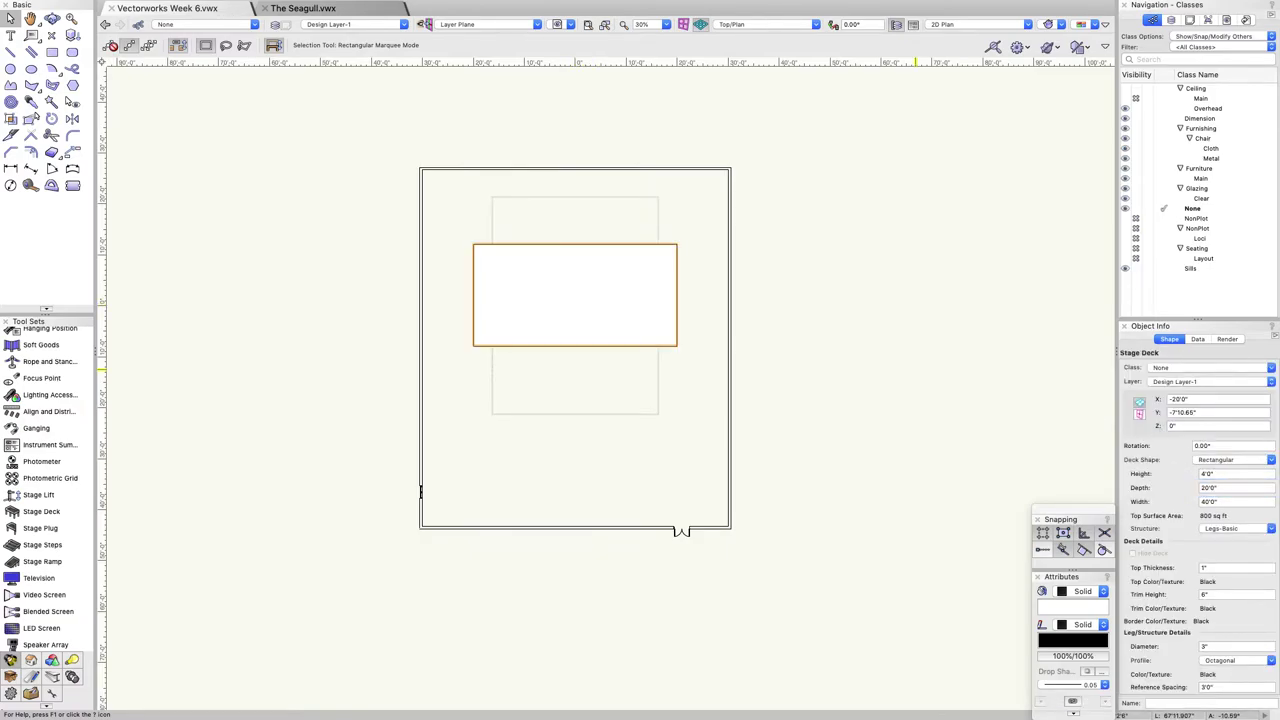
{"action": "left_click", "coordinate": [1232, 487]}
{"action": "key", "text": "Return"}
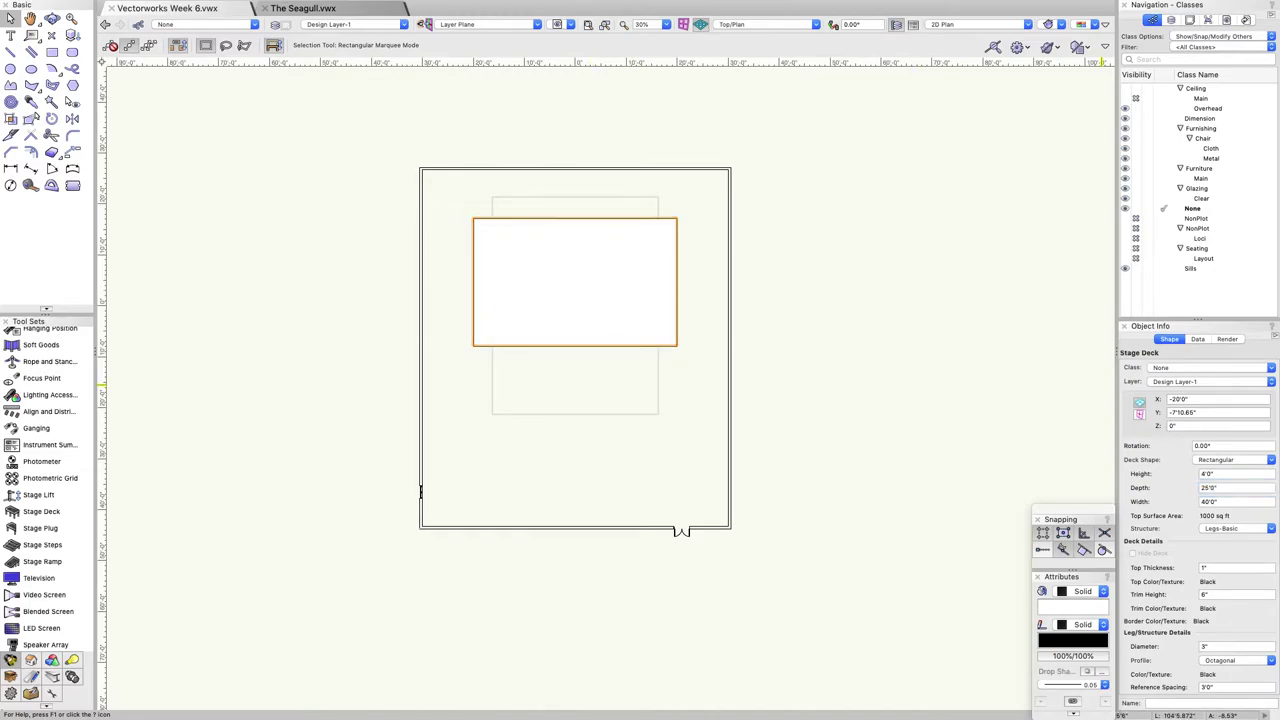
{"action": "left_click_drag", "start_coordinate": [574, 282], "coordinate": [571, 253]}
{"action": "left_click", "coordinate": [406, 230]}
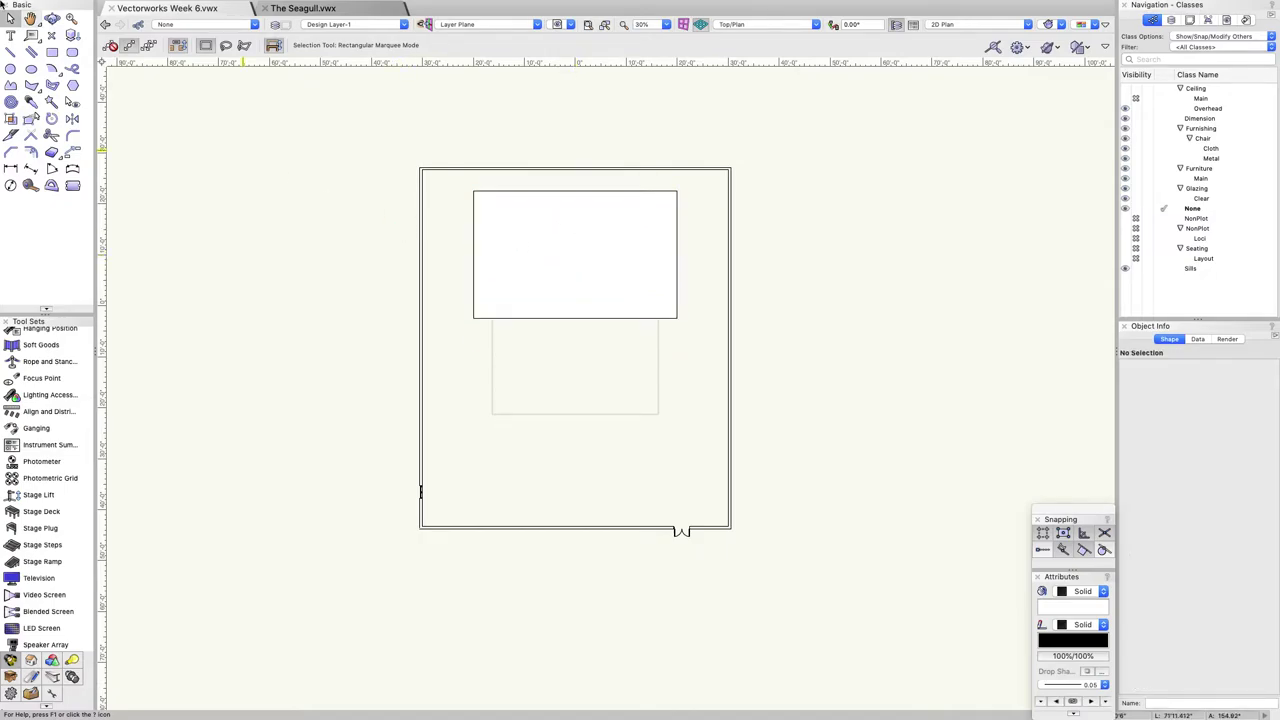
Inspect the room and stage deck in 3D from several angles, and return to the 2D Top/Plan view.
{"action": "left_click", "coordinate": [51, 19]}
{"action": "left_click_drag", "start_coordinate": [549, 303], "coordinate": [594, 391]}
{"action": "scroll", "coordinate": [674, 383], "scroll_direction": "up", "scroll_amount": 5}
{"action": "left_click_drag", "start_coordinate": [674, 383], "coordinate": [632, 375]}
{"action": "scroll", "coordinate": [632, 375], "scroll_direction": "down", "scroll_amount": 5}
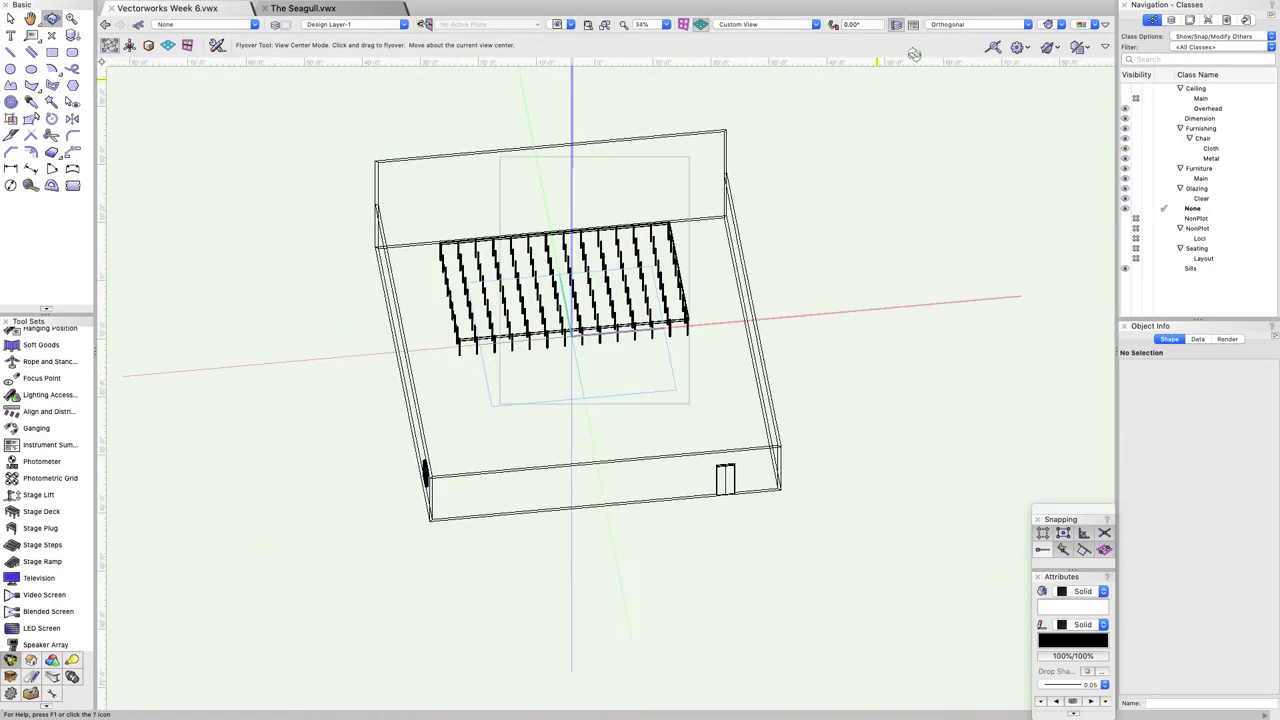
{"action": "left_click", "coordinate": [975, 24]}
{"action": "left_click", "coordinate": [970, 34]}
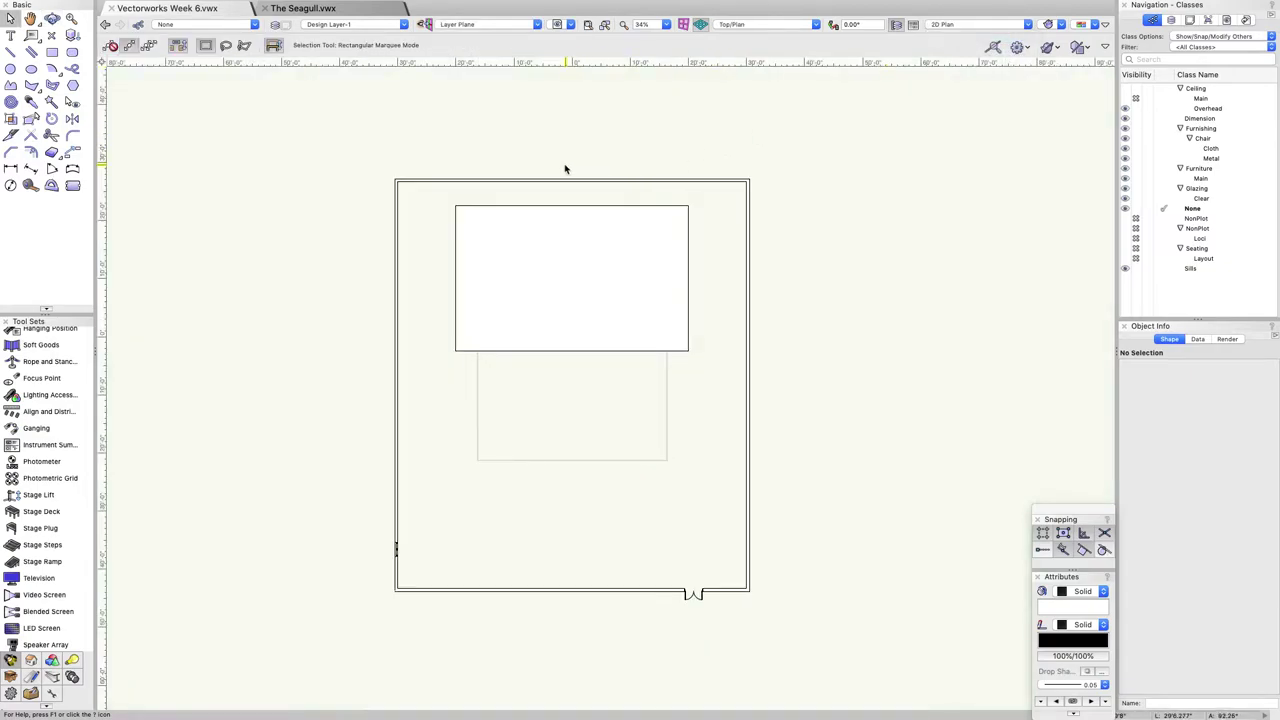
Place stage steps on the deck's left edge near its upper corner at X -20'0", Y 19'4", rotated -90° to extend away from the deck.
{"action": "scroll", "coordinate": [564, 169], "scroll_direction": "up", "scroll_amount": 1}
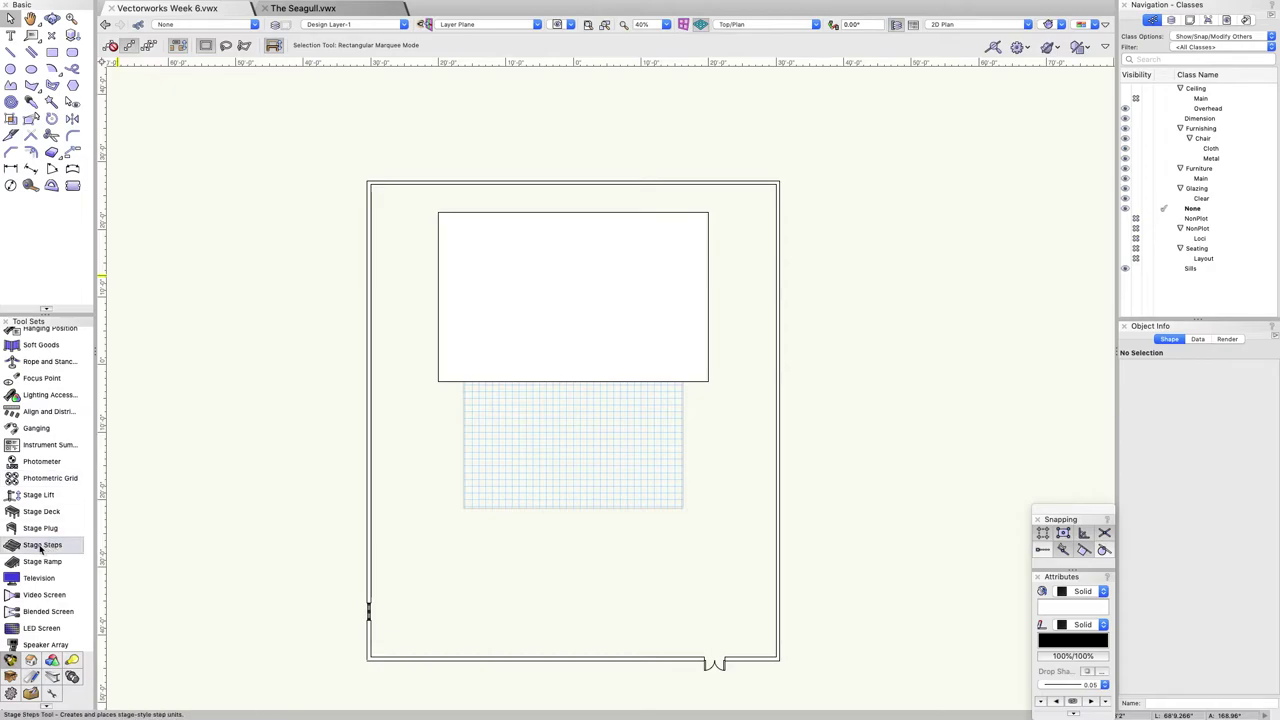
{"action": "left_click", "coordinate": [41, 546]}
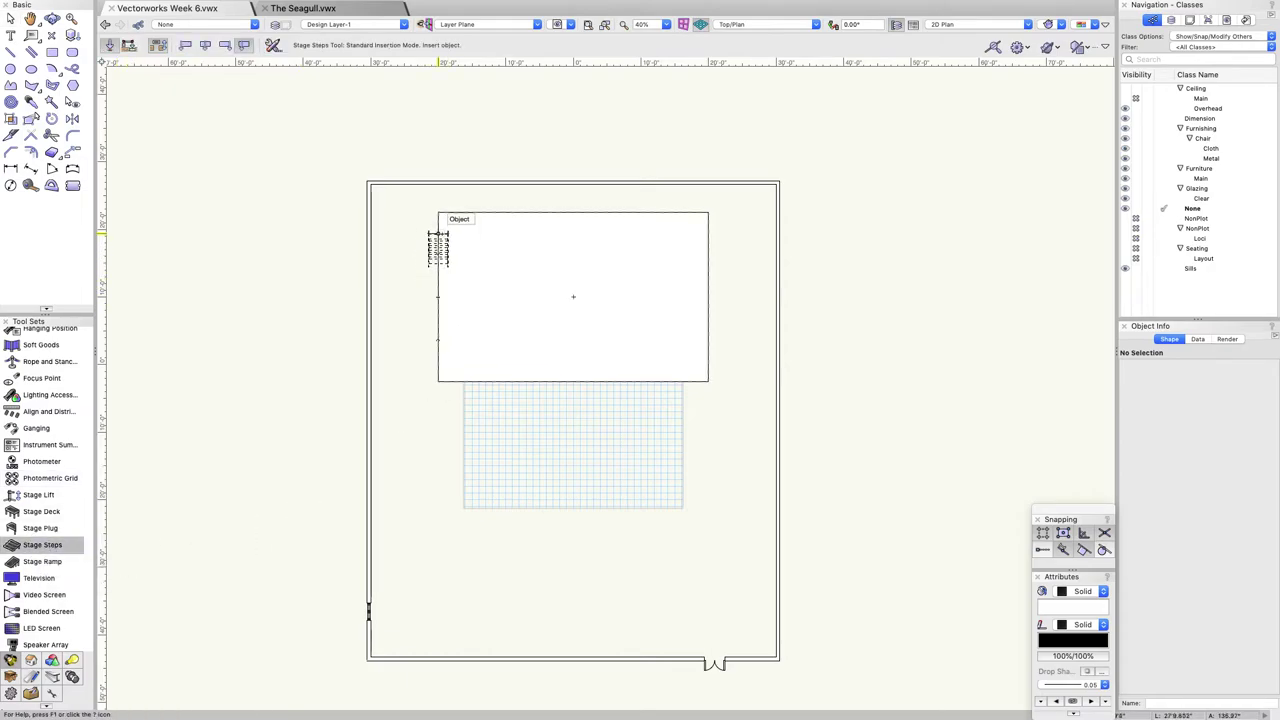
{"action": "left_click", "coordinate": [438, 233]}
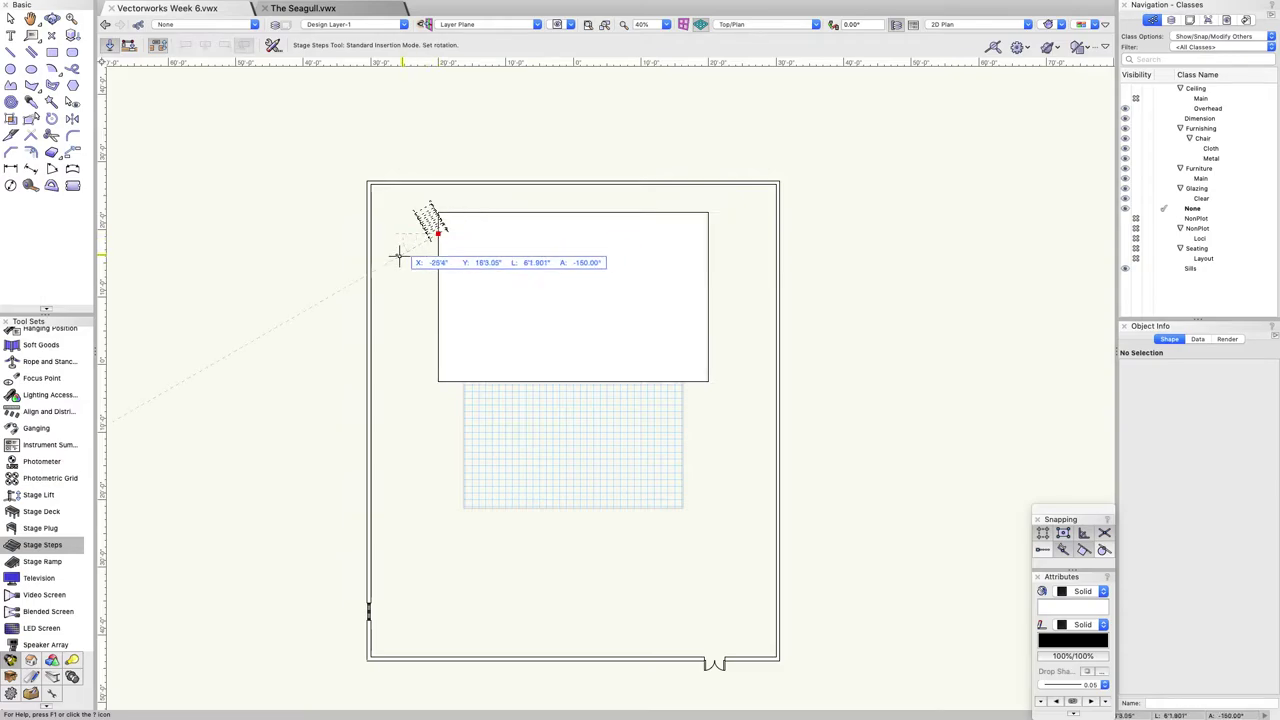
{"action": "left_click", "coordinate": [439, 353]}
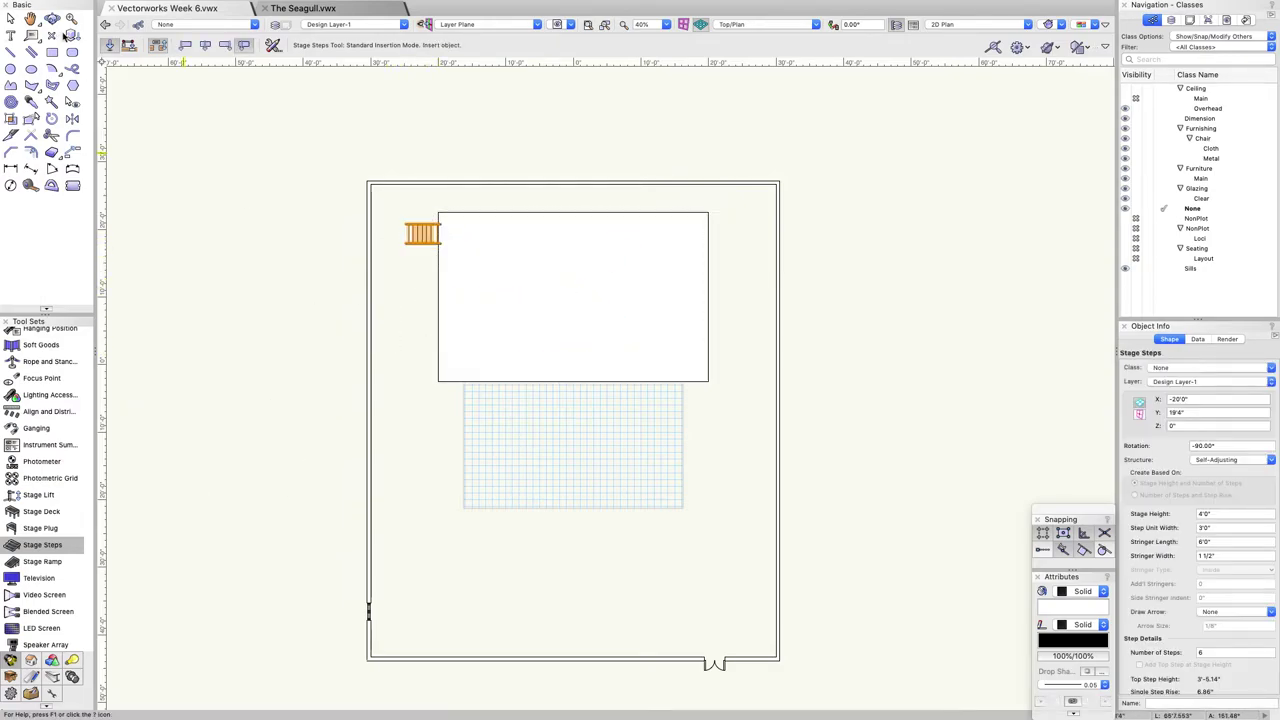
Examine the stage steps in 3D and review their height, stringer, step, pitch and railing settings.
{"action": "left_click", "coordinate": [51, 18]}
{"action": "left_click_drag", "start_coordinate": [410, 296], "coordinate": [320, 446]}
{"action": "scroll", "coordinate": [1163, 474], "scroll_direction": "down", "scroll_amount": 8}
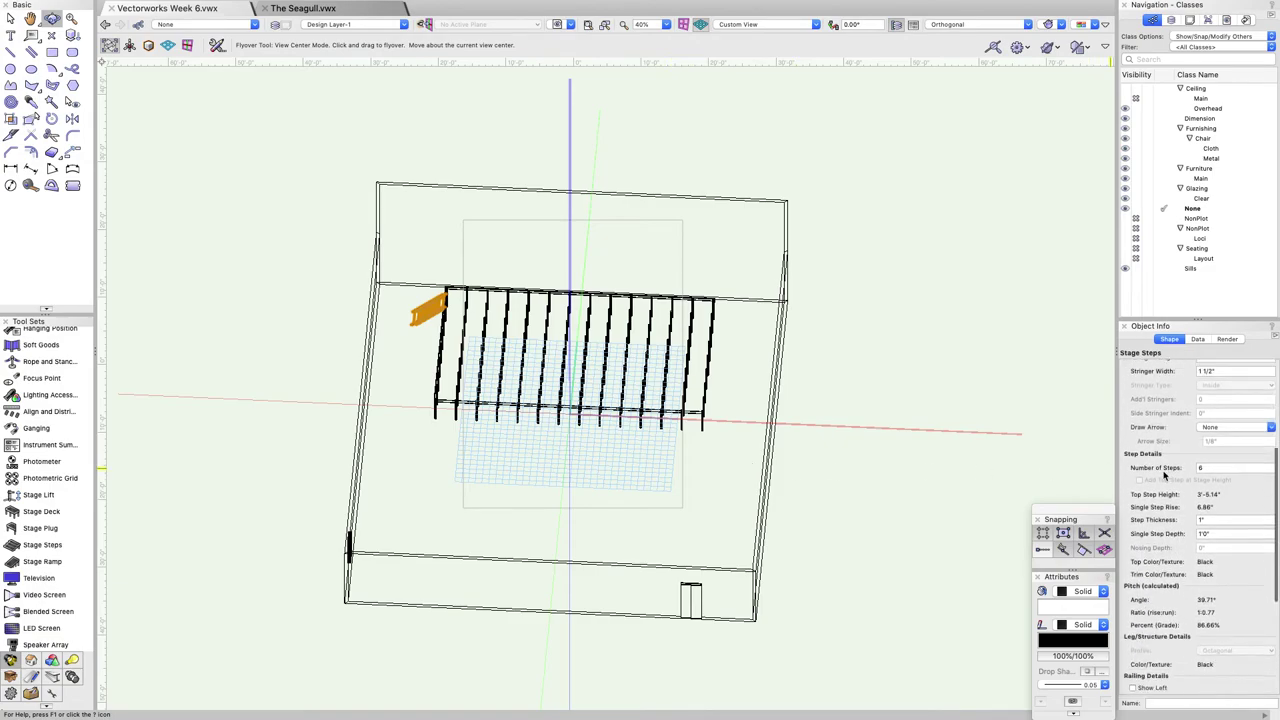
{"action": "scroll", "coordinate": [1200, 470], "scroll_direction": "up", "scroll_amount": 4}
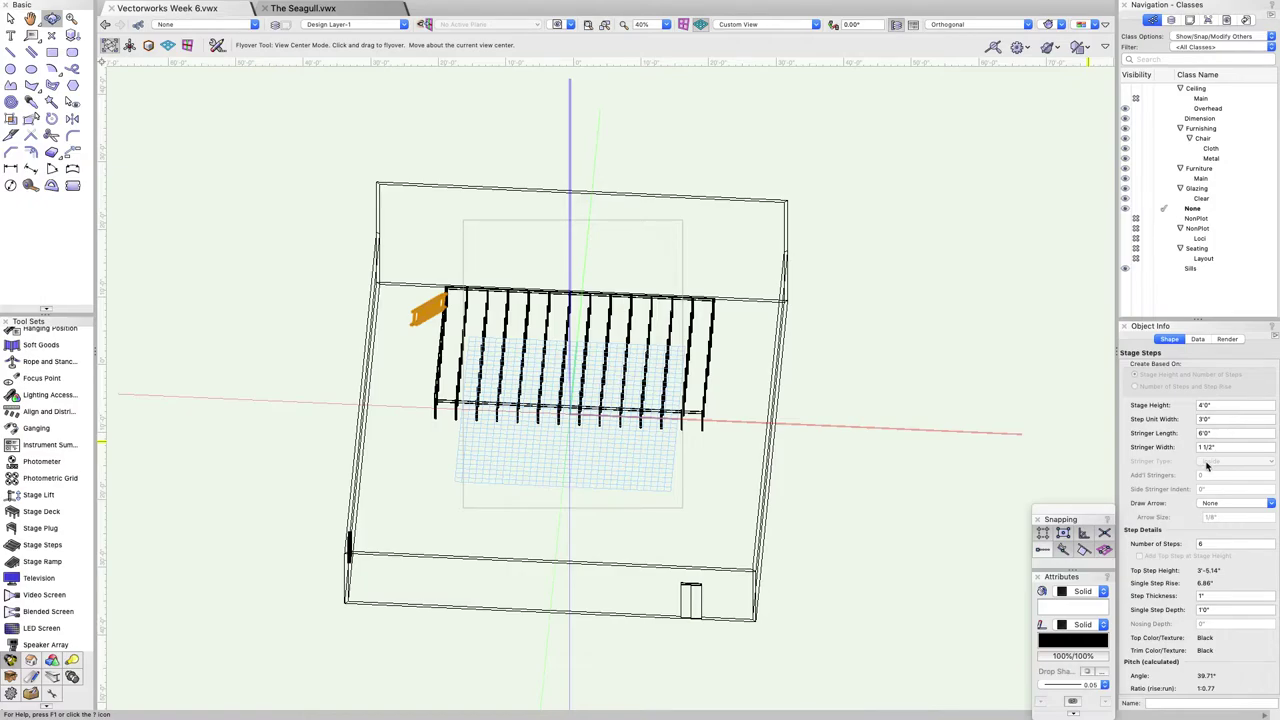
{"action": "scroll", "coordinate": [1160, 456], "scroll_direction": "down", "scroll_amount": 3}
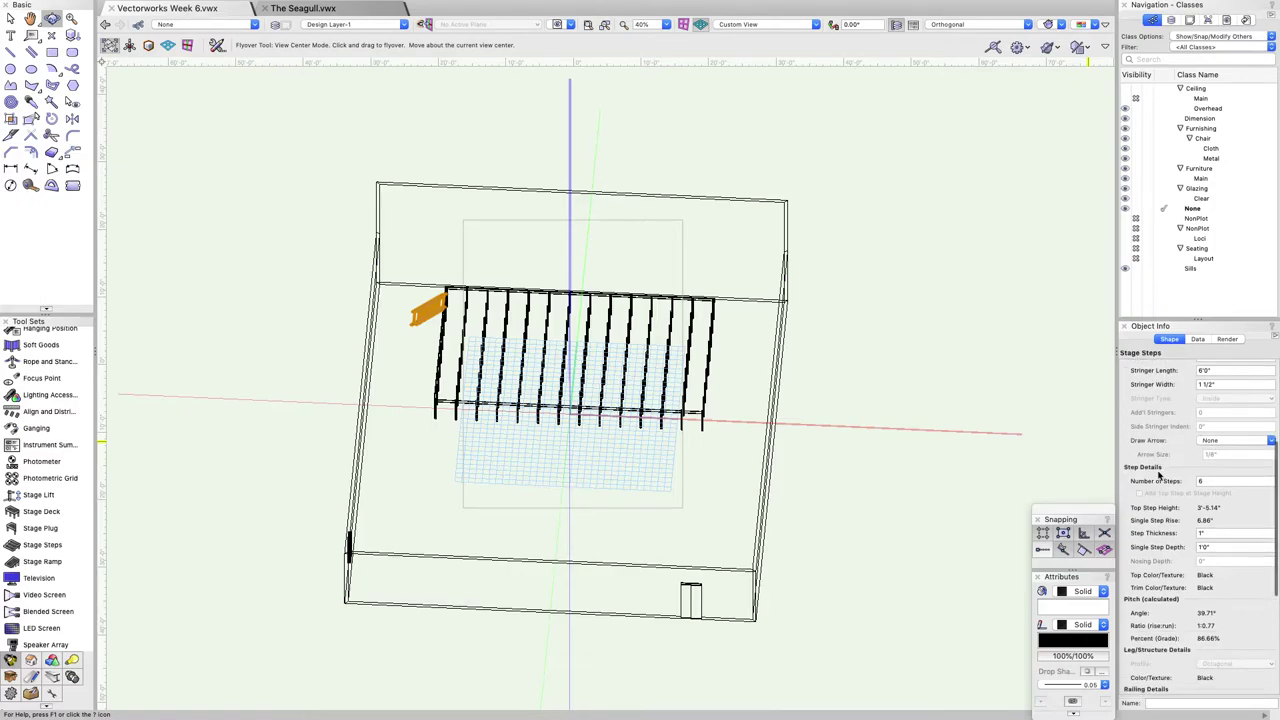
{"action": "scroll", "coordinate": [1138, 467], "scroll_direction": "down", "scroll_amount": 3}
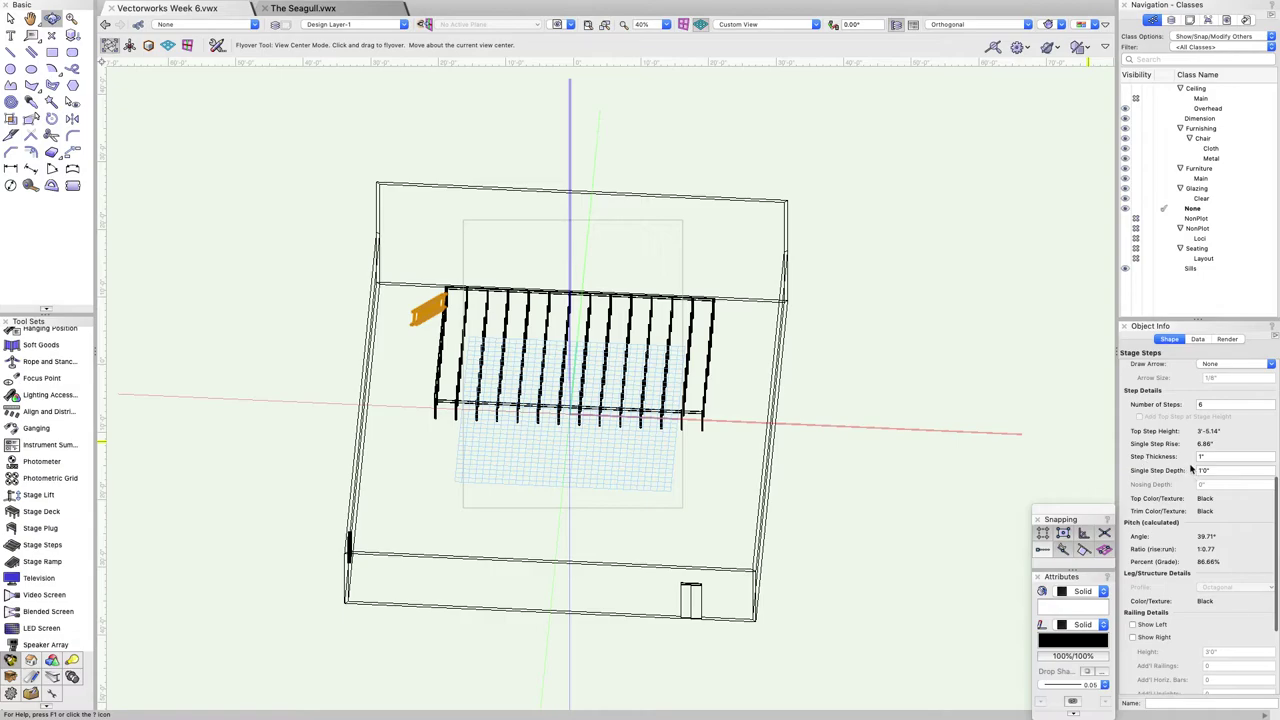
{"action": "scroll", "coordinate": [1190, 456], "scroll_direction": "down", "scroll_amount": 1}
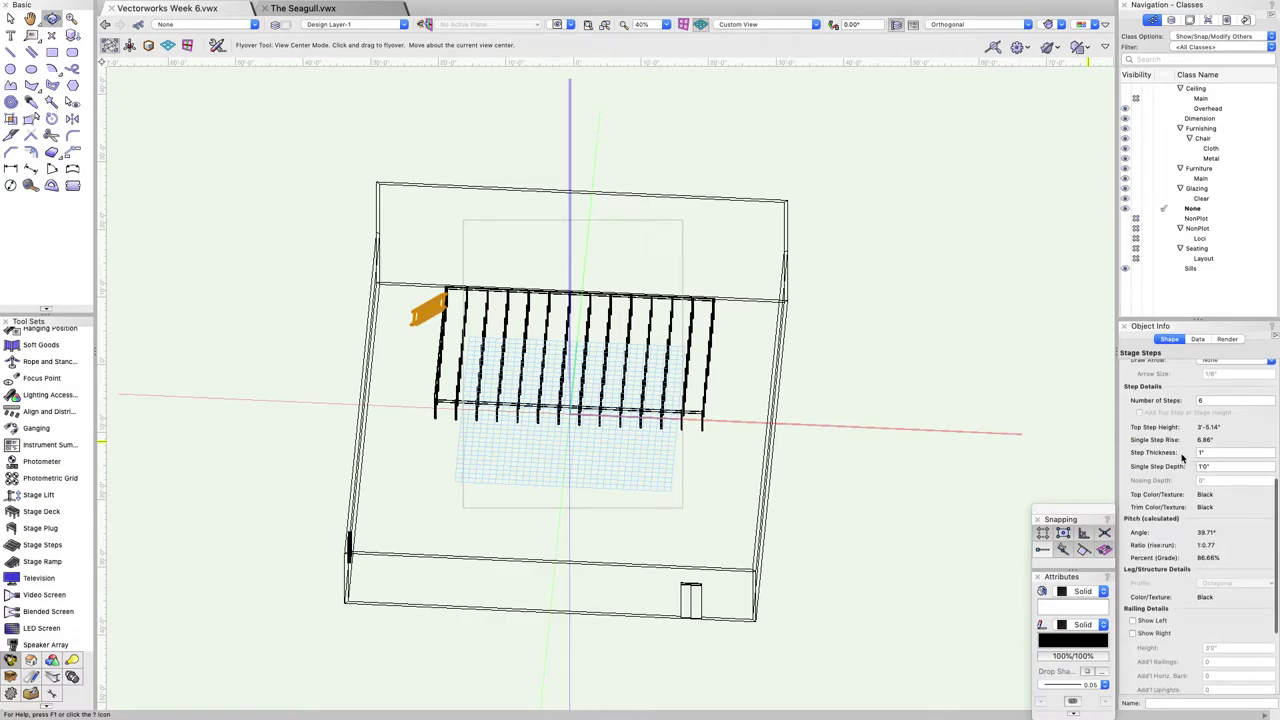
{"action": "scroll", "coordinate": [1182, 456], "scroll_direction": "down", "scroll_amount": 5}
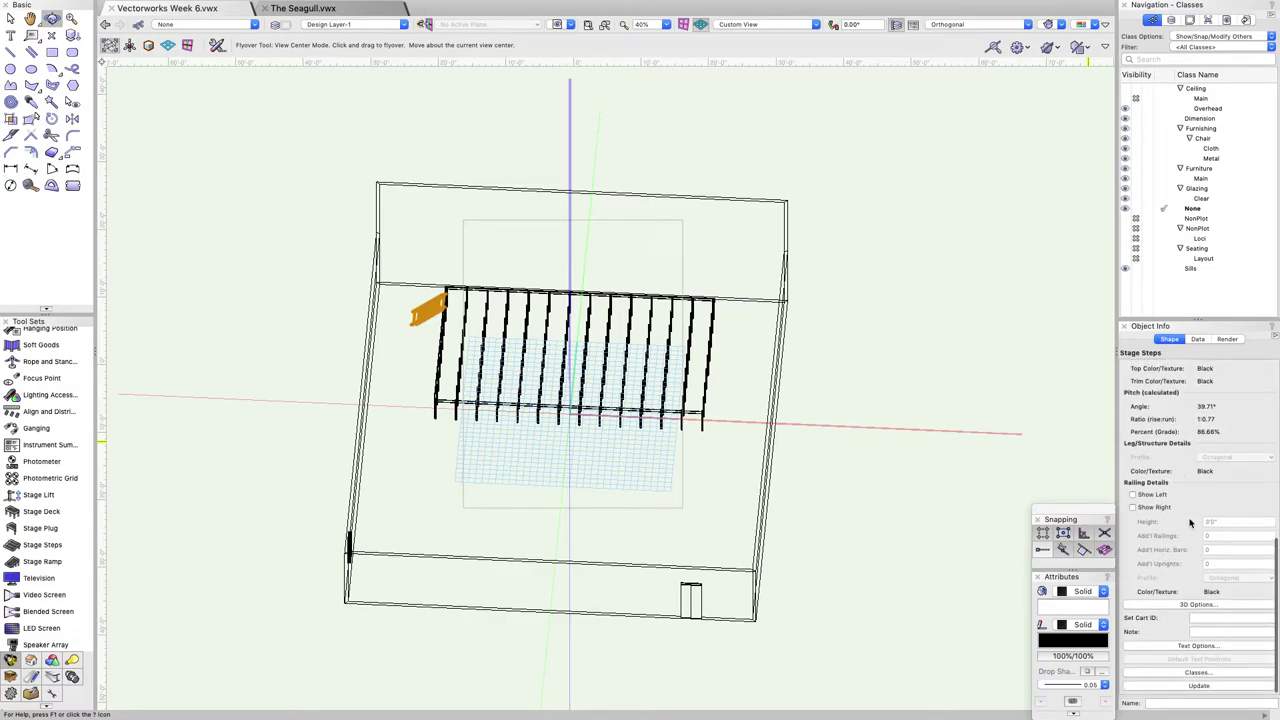
{"action": "scroll", "coordinate": [1210, 560], "scroll_direction": "up", "scroll_amount": 10}
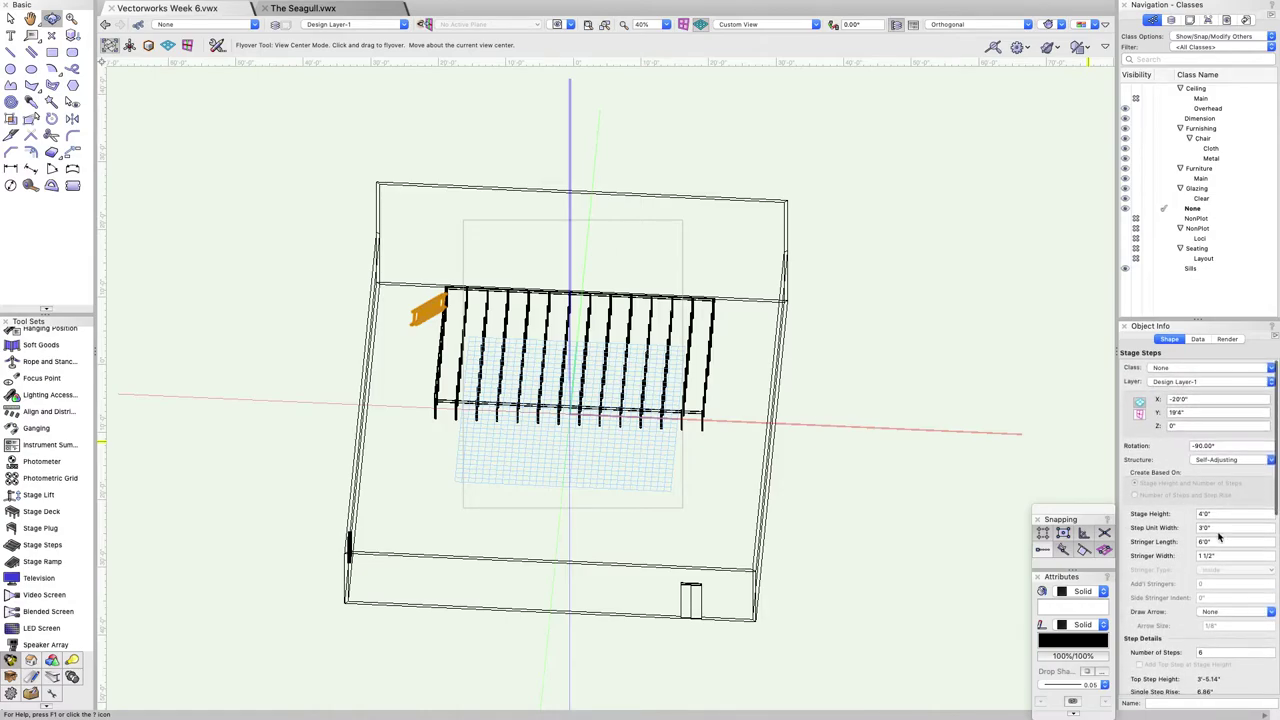
Try the Frame Free-Standing structure for the stage steps, and undo it.
{"action": "left_click", "coordinate": [1205, 460]}
{"action": "left_click", "coordinate": [1216, 473]}
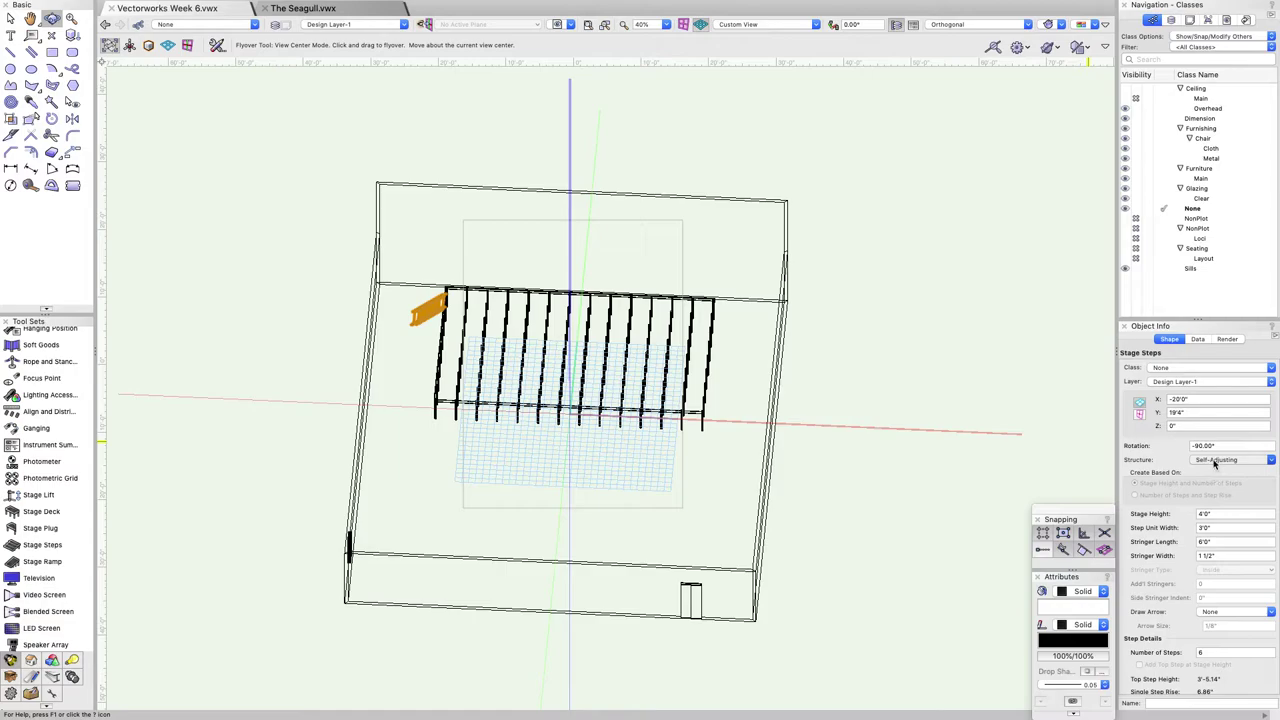
{"action": "left_click", "coordinate": [1215, 462]}
{"action": "left_click", "coordinate": [1216, 473]}
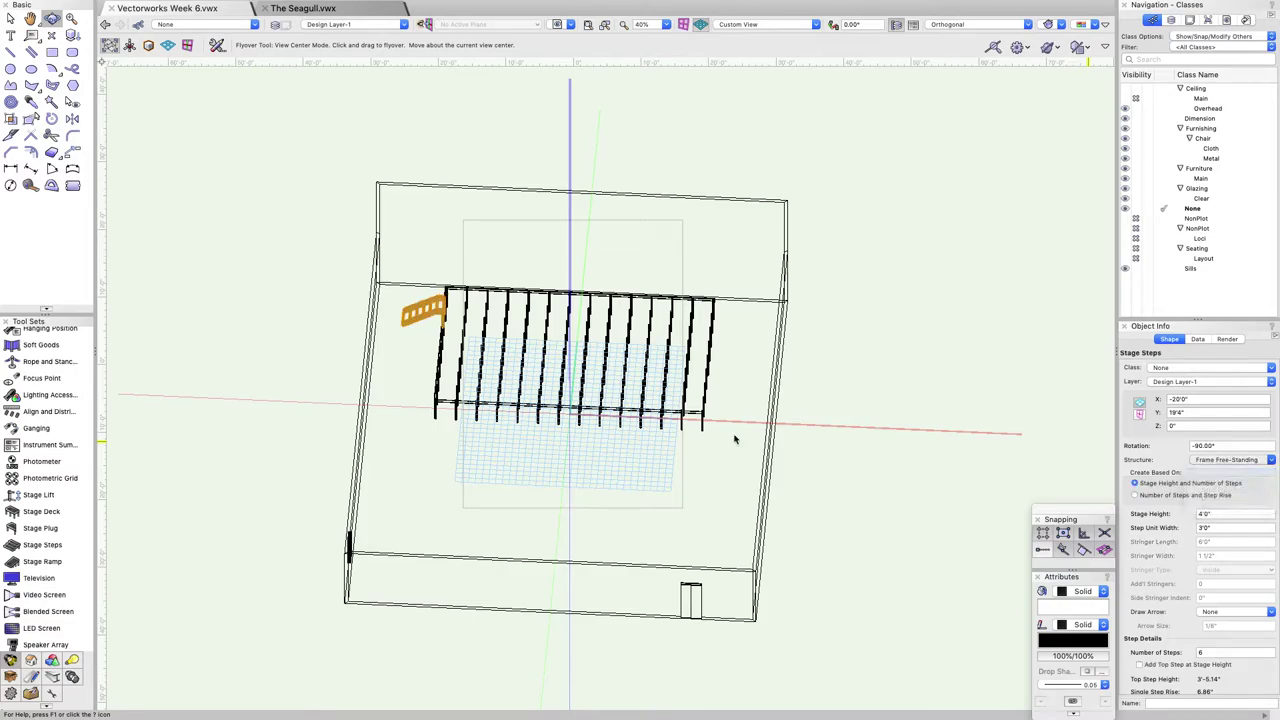
{"action": "key", "text": "ctrl+z"}
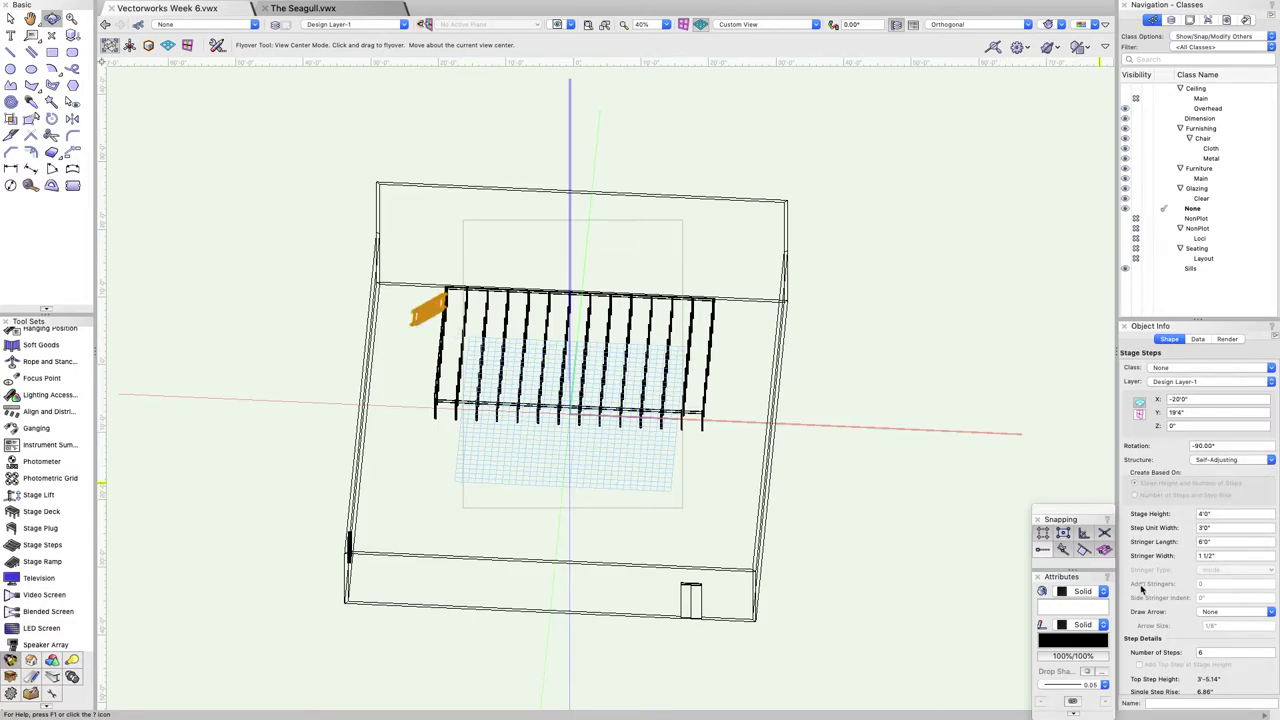
{"action": "left_click_drag", "start_coordinate": [570, 484], "coordinate": [616, 454]}
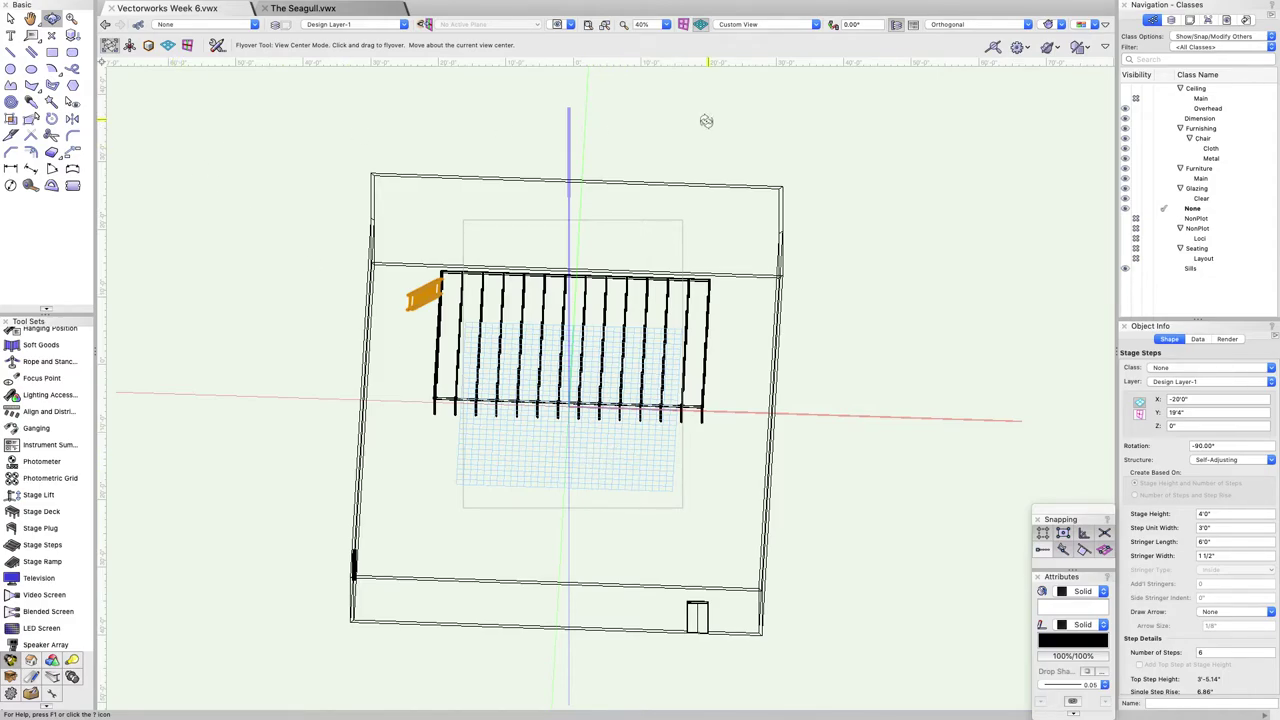
Inspect the room, deck and stage steps in a shaded OpenGL 3D view, and return to the 2D plan view.
{"action": "left_click", "coordinate": [977, 24]}
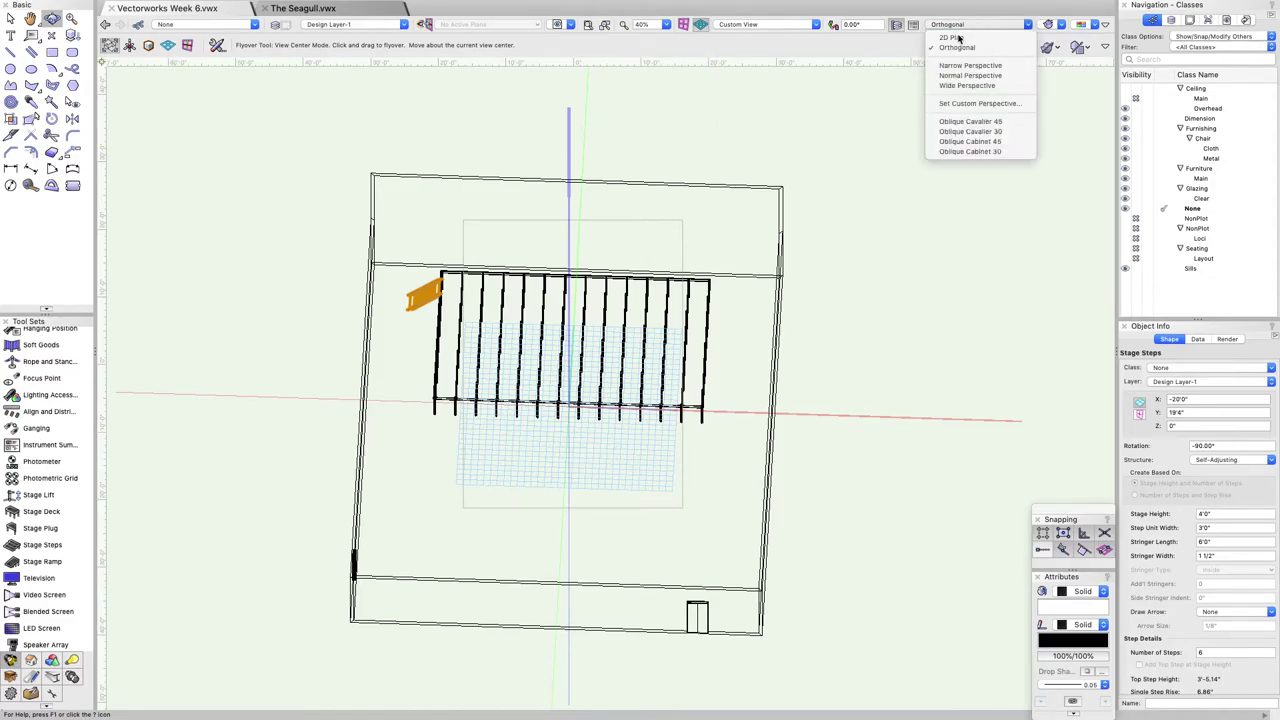
{"action": "left_click", "coordinate": [955, 37]}
{"action": "left_click", "coordinate": [588, 202]}
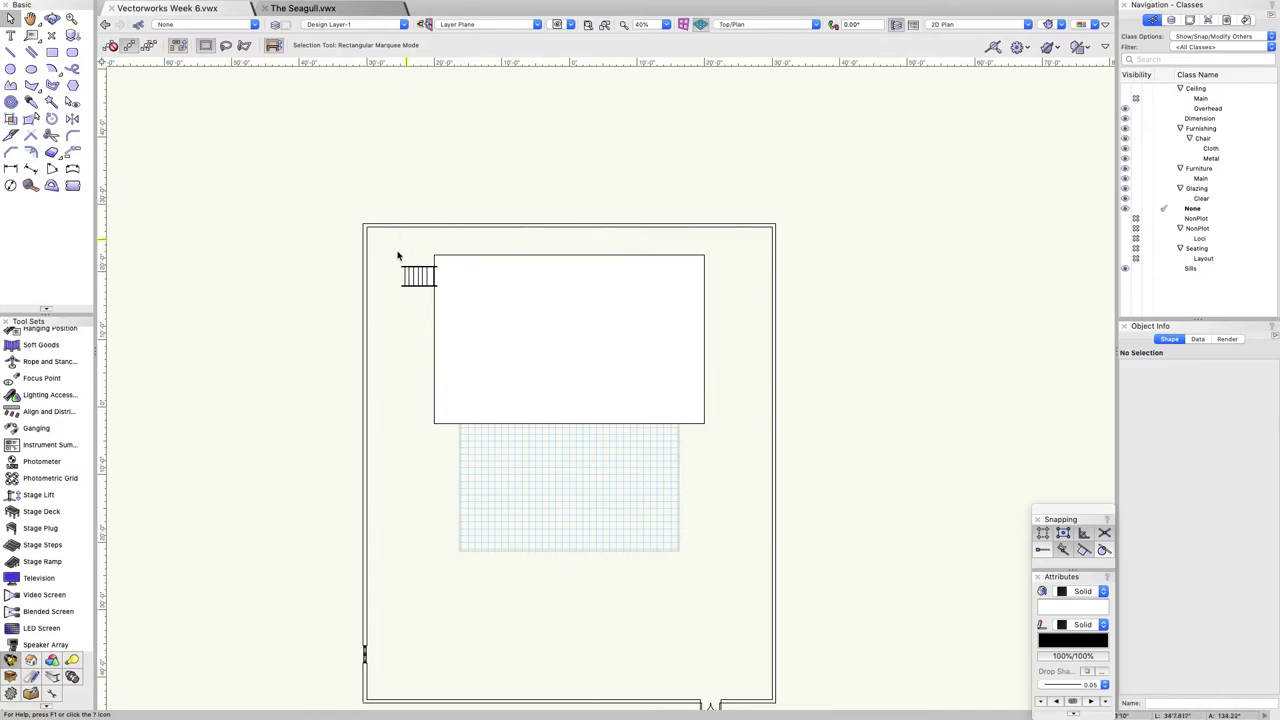
{"action": "left_click", "coordinate": [51, 18]}
{"action": "left_click_drag", "start_coordinate": [497, 431], "coordinate": [468, 284]}
{"action": "left_click", "coordinate": [1045, 24]}
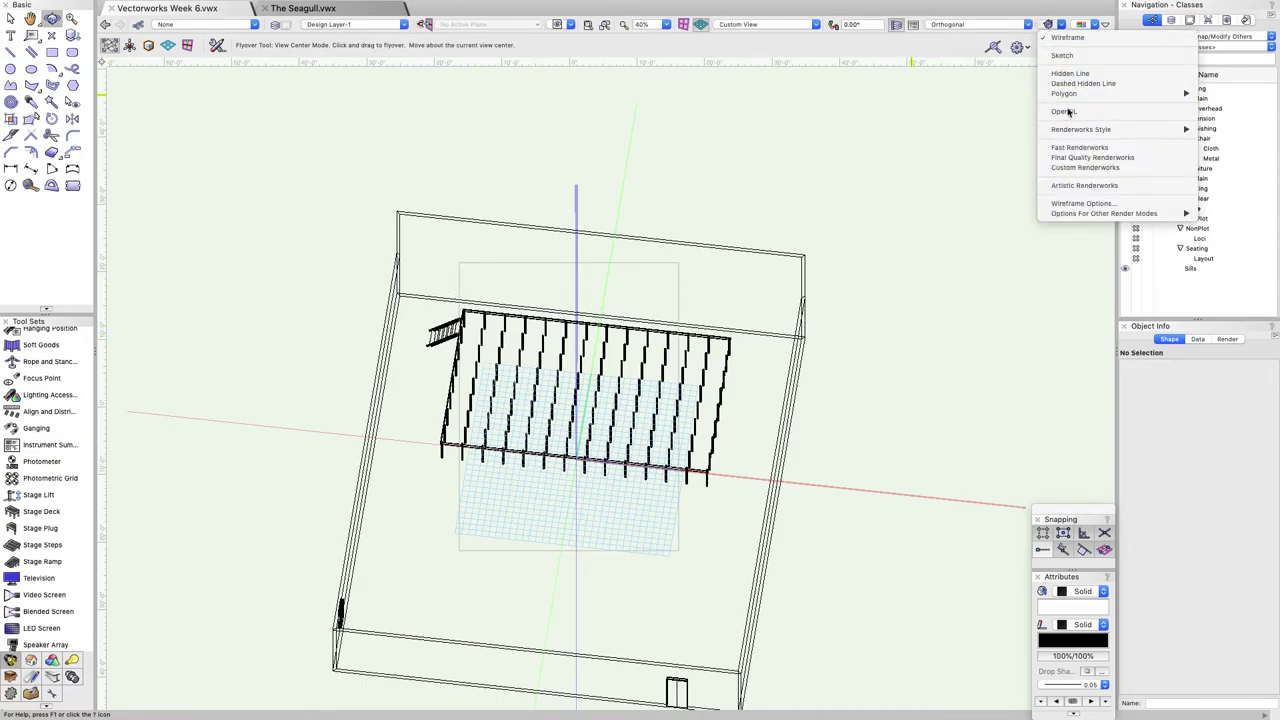
{"action": "left_click", "coordinate": [1070, 111]}
{"action": "left_click_drag", "start_coordinate": [549, 319], "coordinate": [620, 280]}
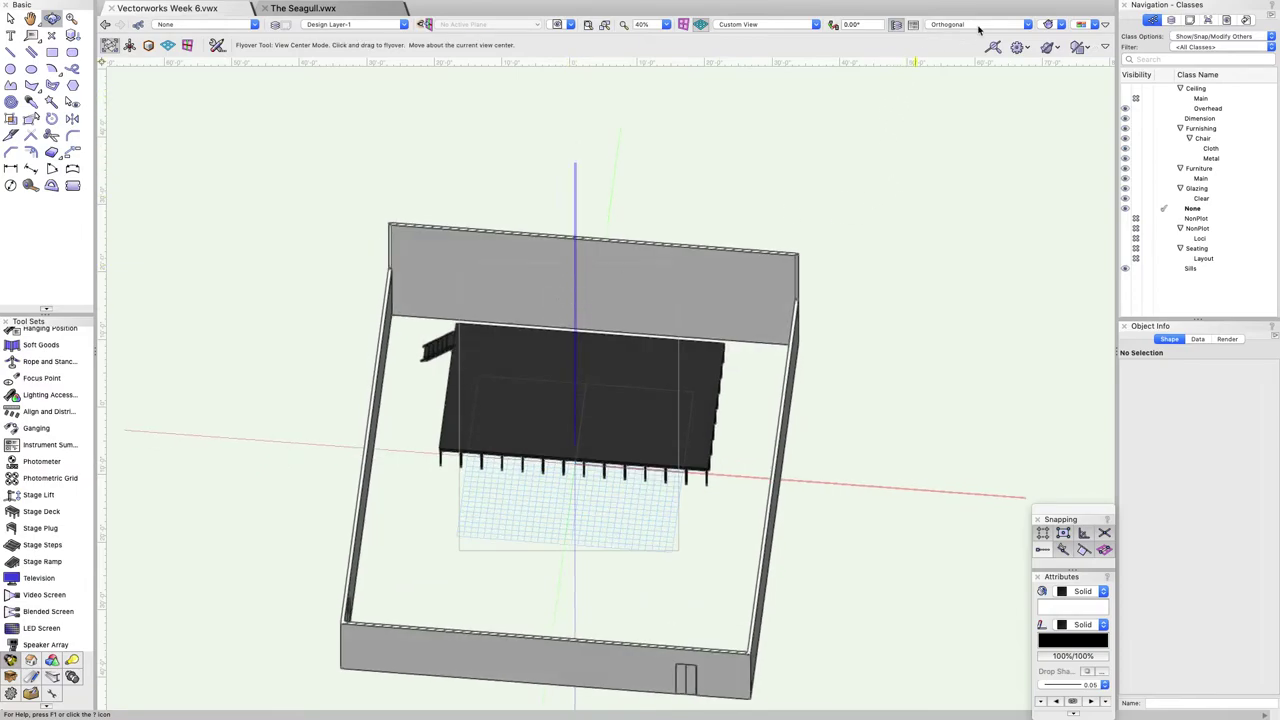
{"action": "left_click", "coordinate": [978, 26]}
{"action": "left_click", "coordinate": [962, 37]}
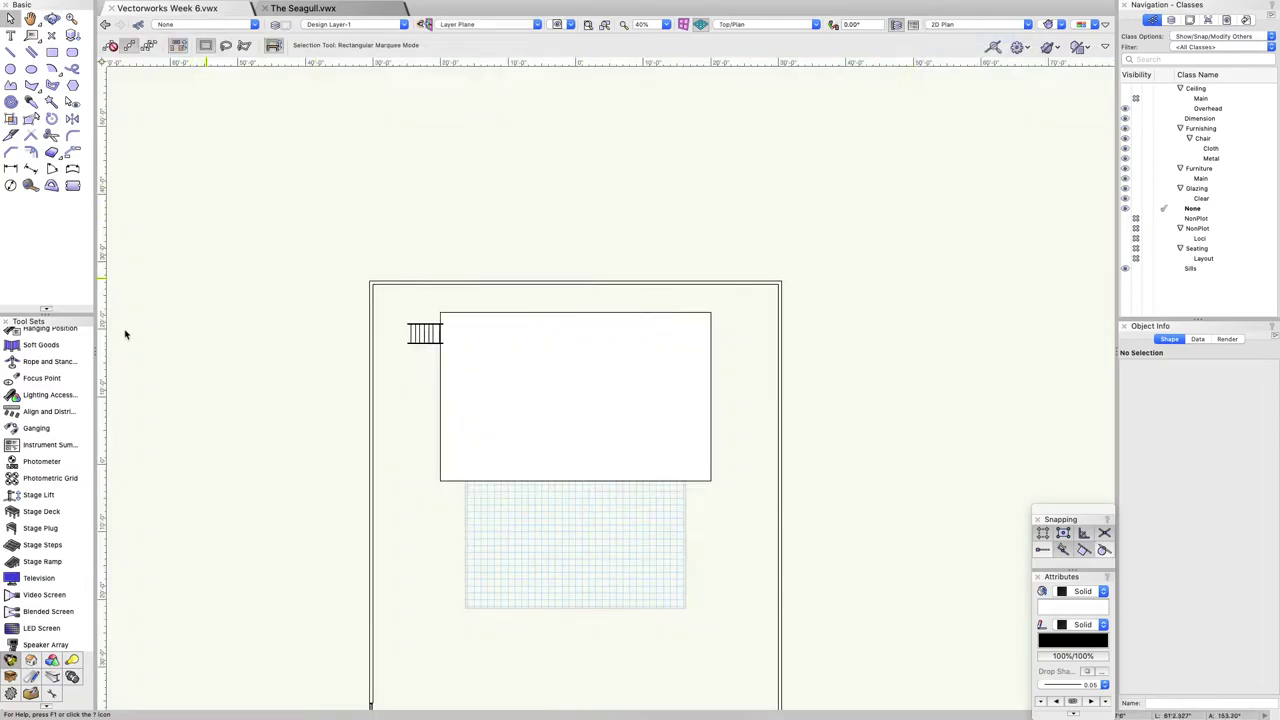
Draw a 40' soft goods curtain along the stage deck's upstage edge, from its left corner to its right corner.
{"action": "left_click", "coordinate": [31, 347]}
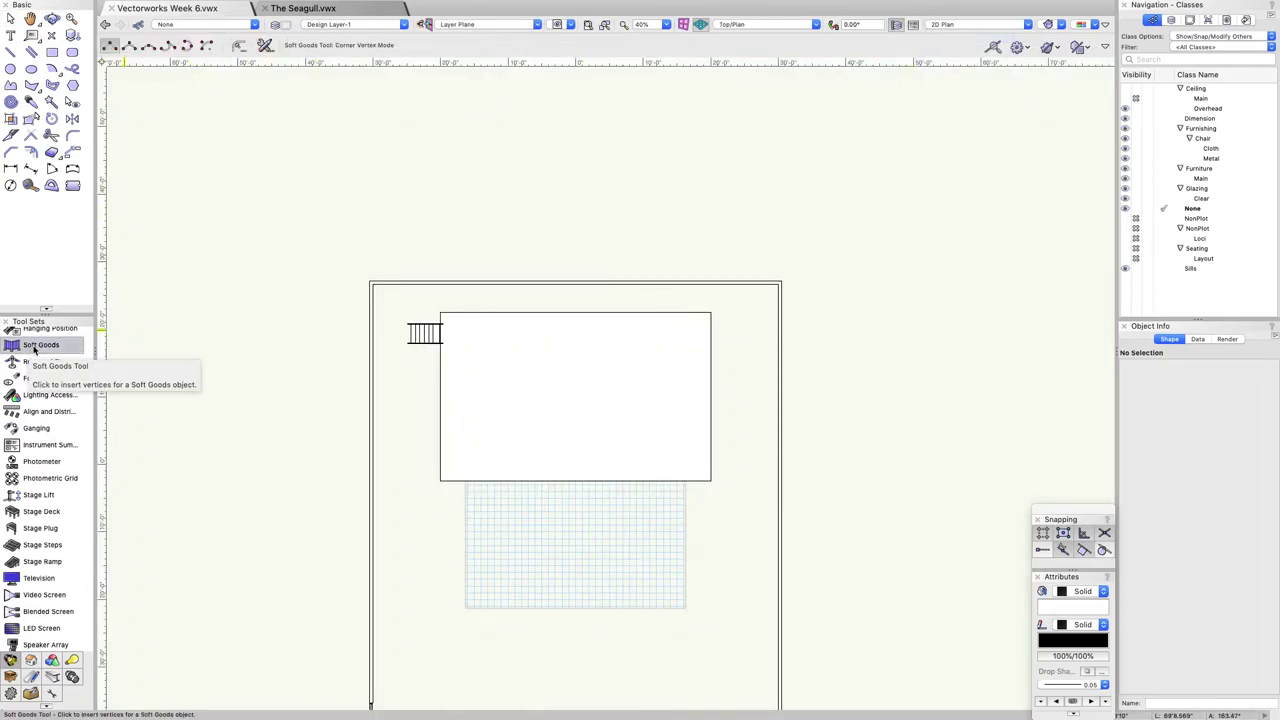
{"action": "scroll", "coordinate": [463, 280], "scroll_direction": "up", "scroll_amount": 3}
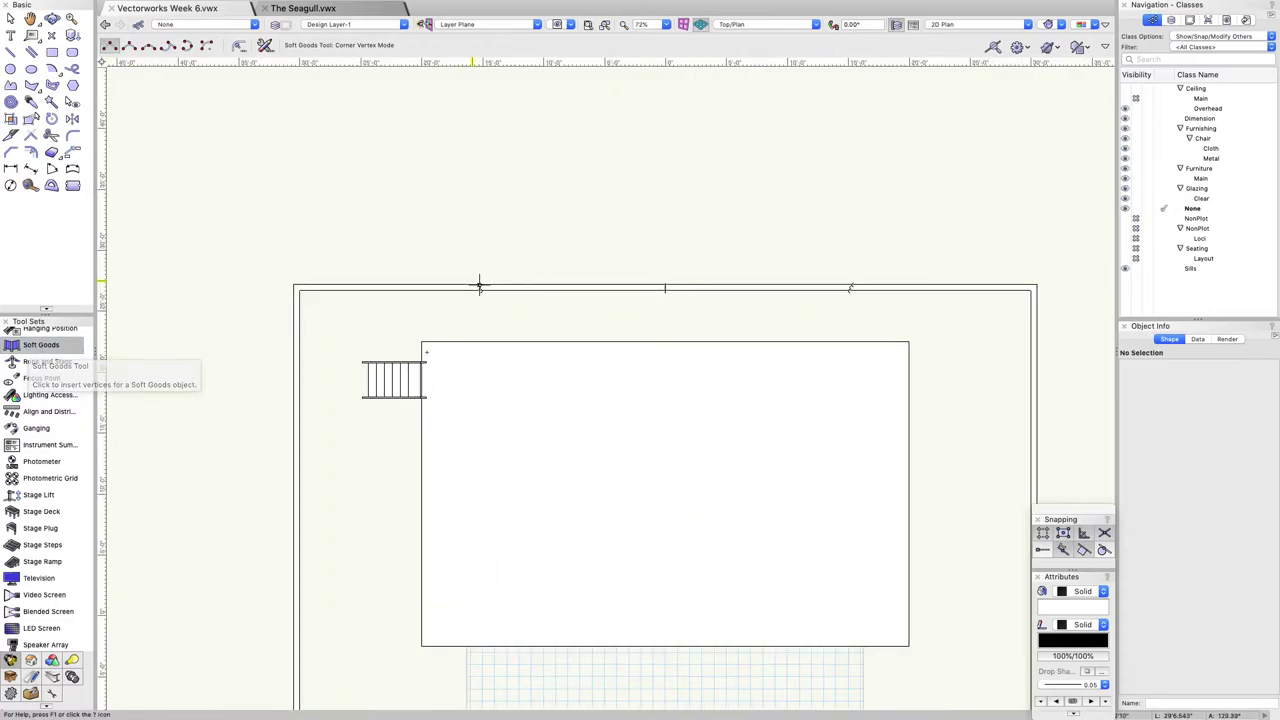
{"action": "left_click", "coordinate": [423, 342]}
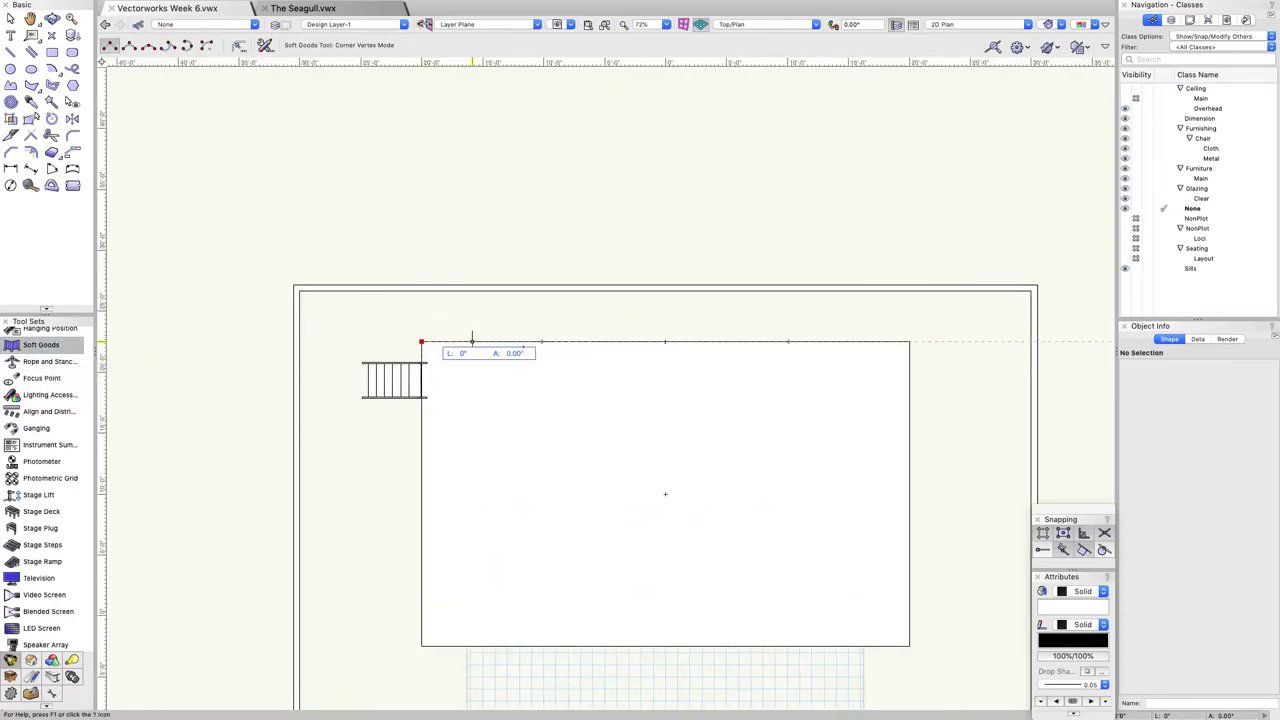
{"action": "left_click", "coordinate": [910, 341]}
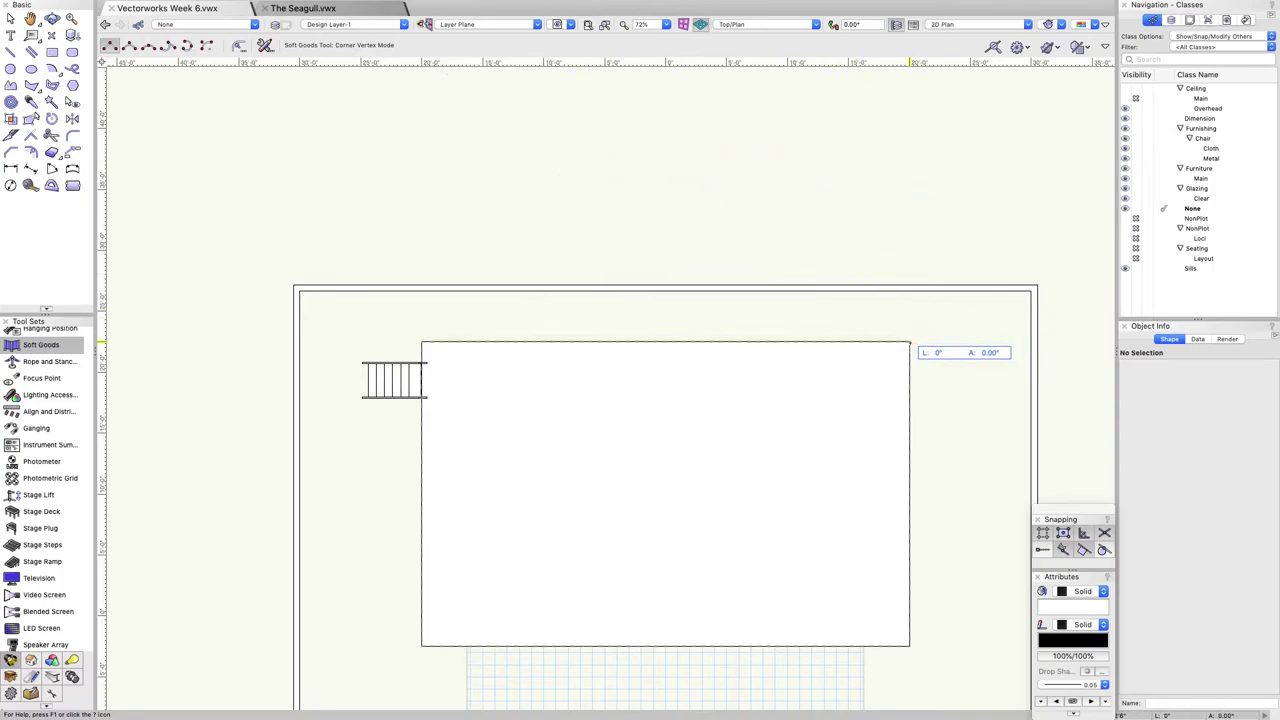
{"action": "double_click", "coordinate": [910, 344]}
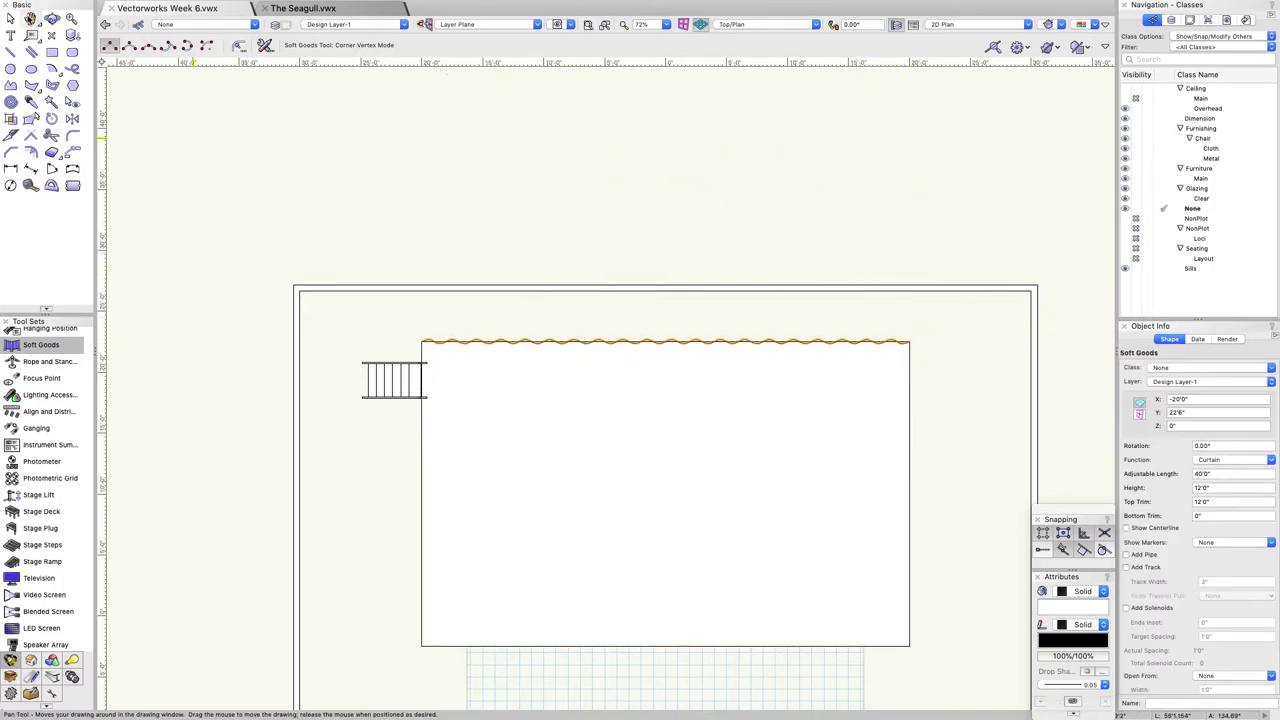
Examine the new curtain and its position against the deck in a shaded OpenGL 3D view from several angles.
{"action": "key", "text": "shift+c"}
{"action": "left_click_drag", "start_coordinate": [508, 259], "coordinate": [571, 331]}
{"action": "left_click", "coordinate": [1050, 24]}
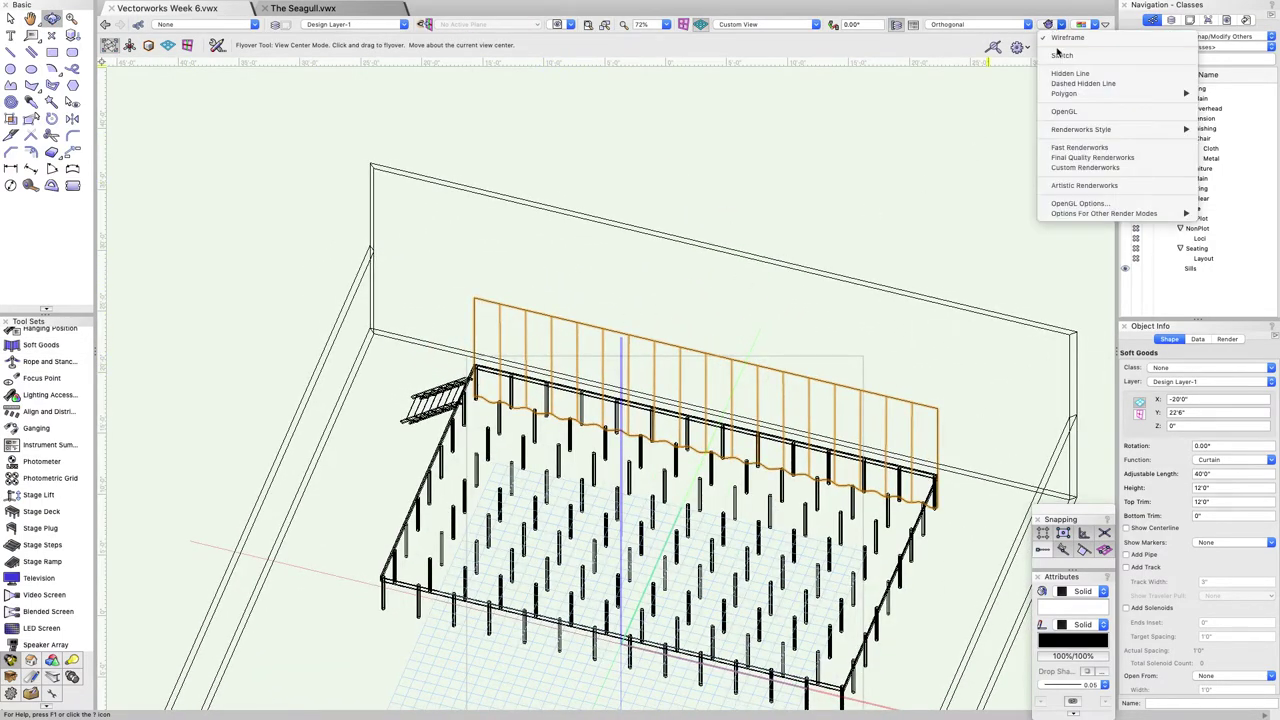
{"action": "left_click", "coordinate": [1064, 111]}
{"action": "left_click_drag", "start_coordinate": [827, 374], "coordinate": [520, 330]}
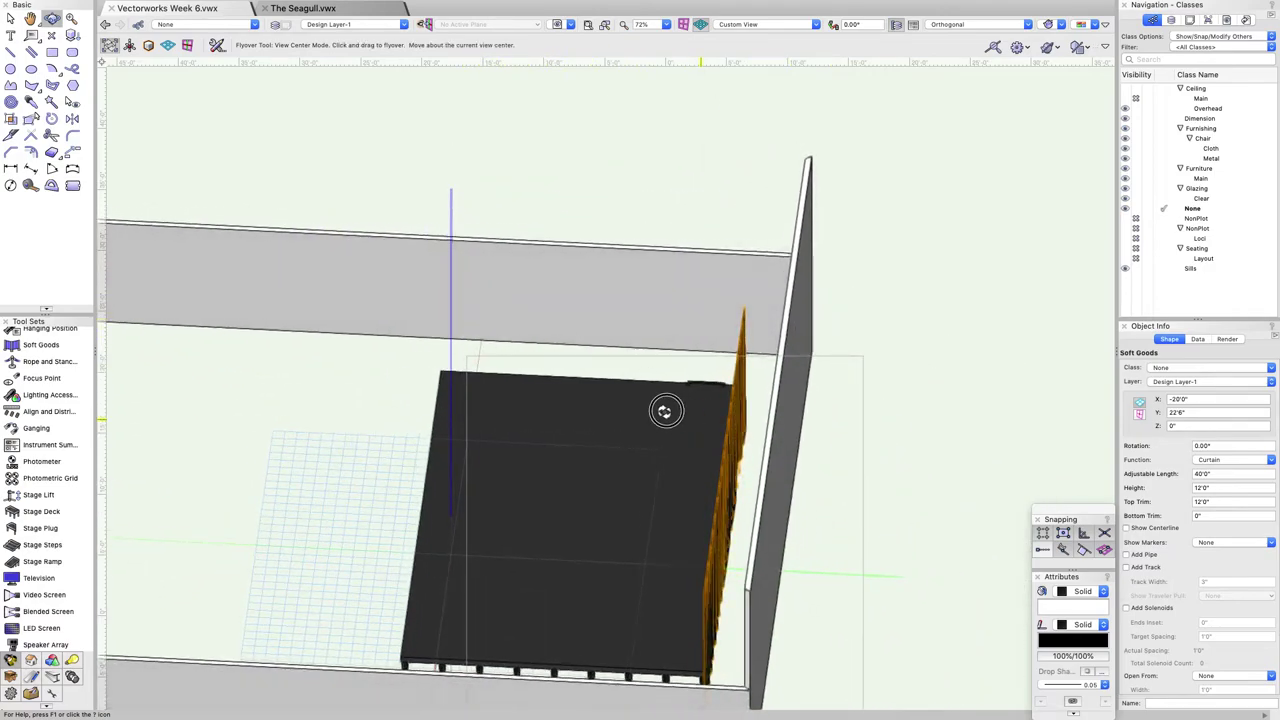
{"action": "left_click_drag", "start_coordinate": [666, 409], "coordinate": [652, 474]}
{"action": "scroll", "coordinate": [667, 665], "scroll_direction": "up", "scroll_amount": 6}
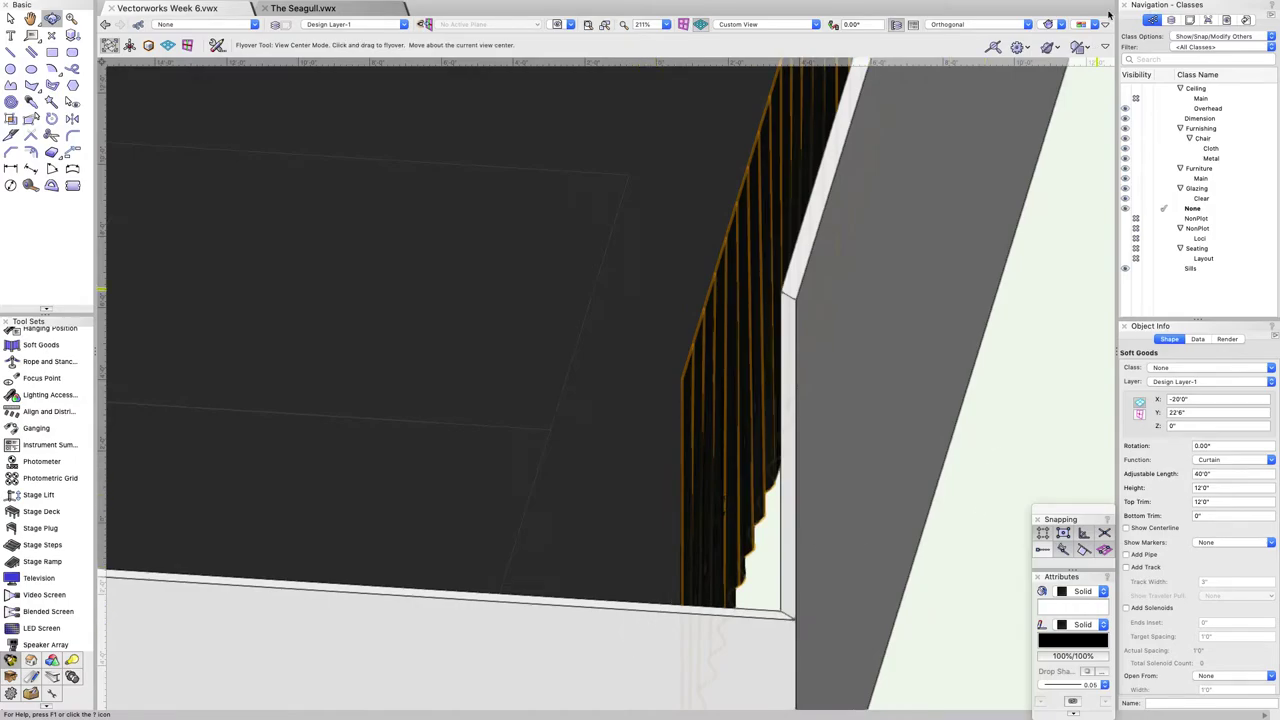
Decline the document backup for the remainder of the session and return to the 2D plan view.
{"action": "left_click", "coordinate": [598, 222]}
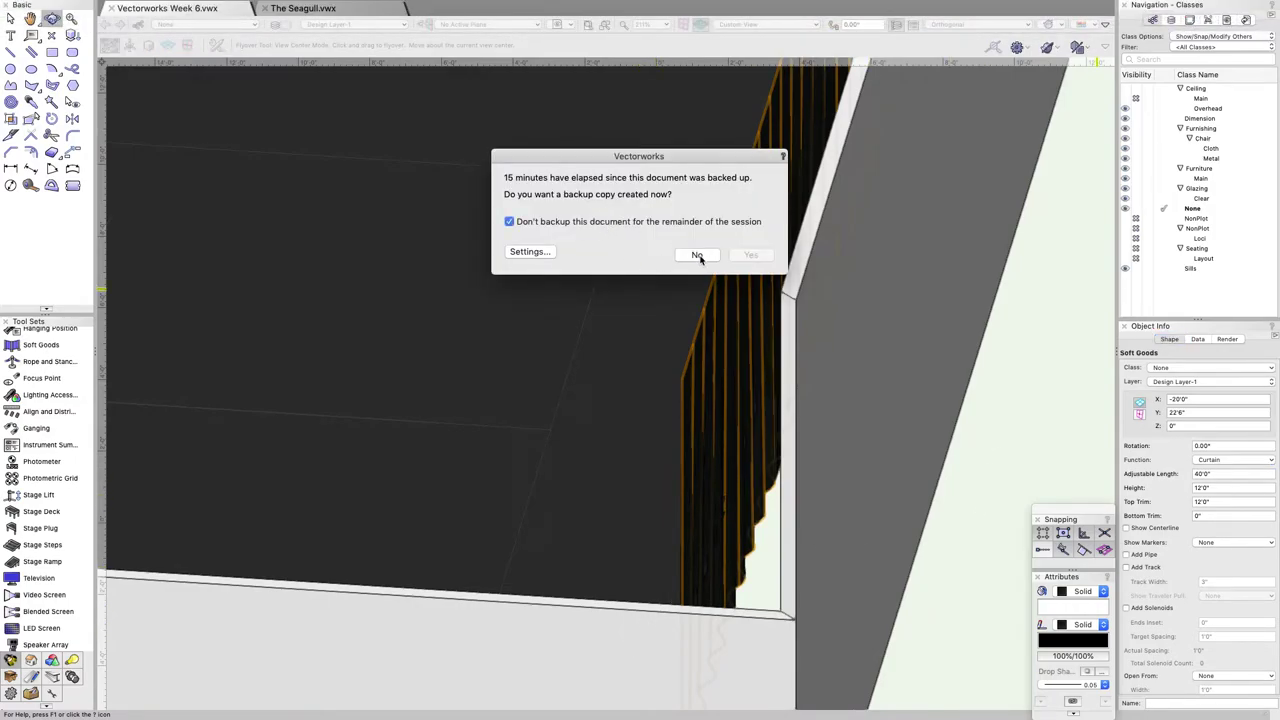
{"action": "left_click", "coordinate": [697, 254]}
{"action": "left_click", "coordinate": [981, 24]}
{"action": "left_click", "coordinate": [983, 38]}
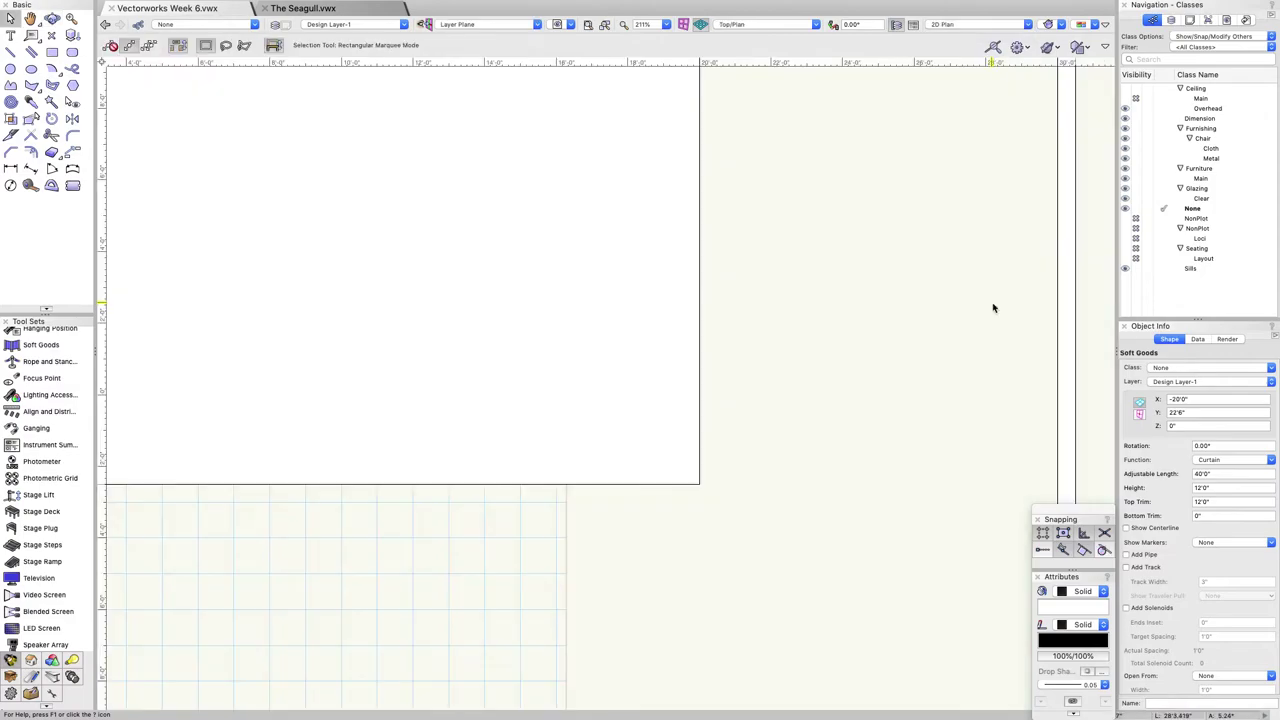
Nudge the curtain upstage until it sits clear of the deck's edge, at Y 22'10.767".
{"action": "scroll", "coordinate": [716, 164], "scroll_direction": "up", "scroll_amount": 3}
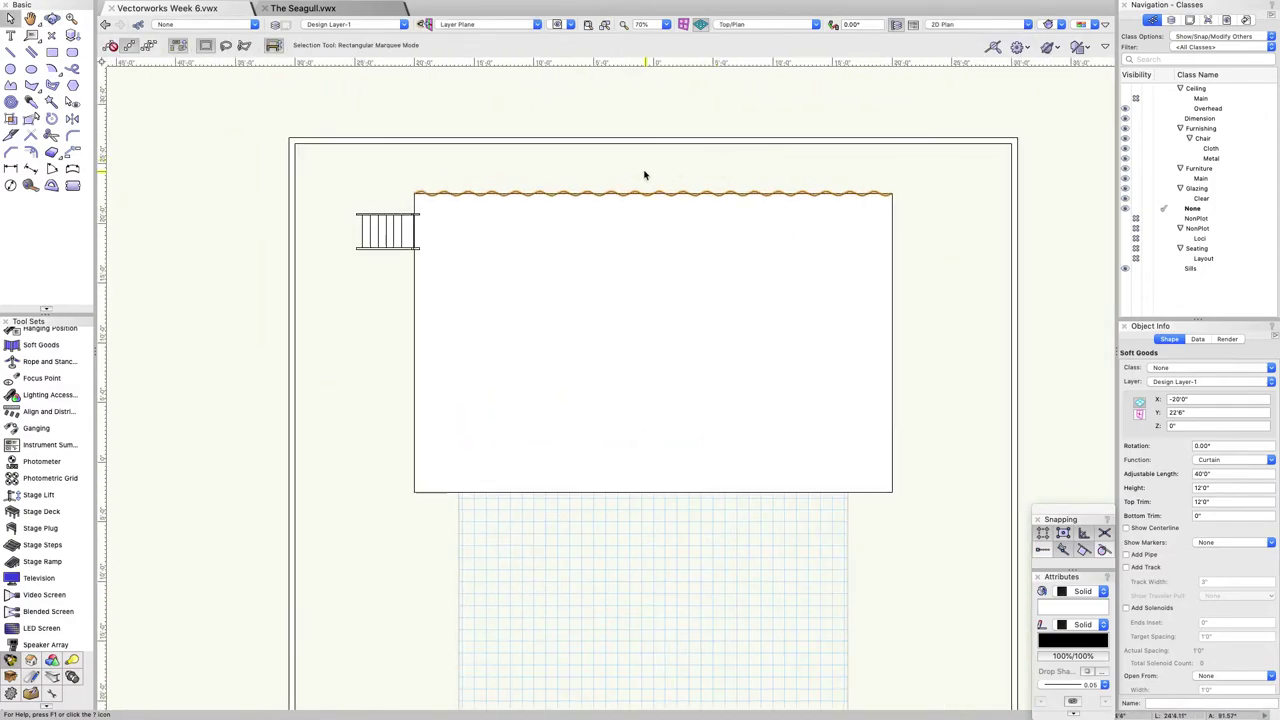
{"action": "scroll", "coordinate": [600, 160], "scroll_direction": "up", "scroll_amount": 3}
{"action": "key", "text": "shift+Up"}
{"action": "key", "text": "shift+Up"}
{"action": "key", "text": "shift+Up"}
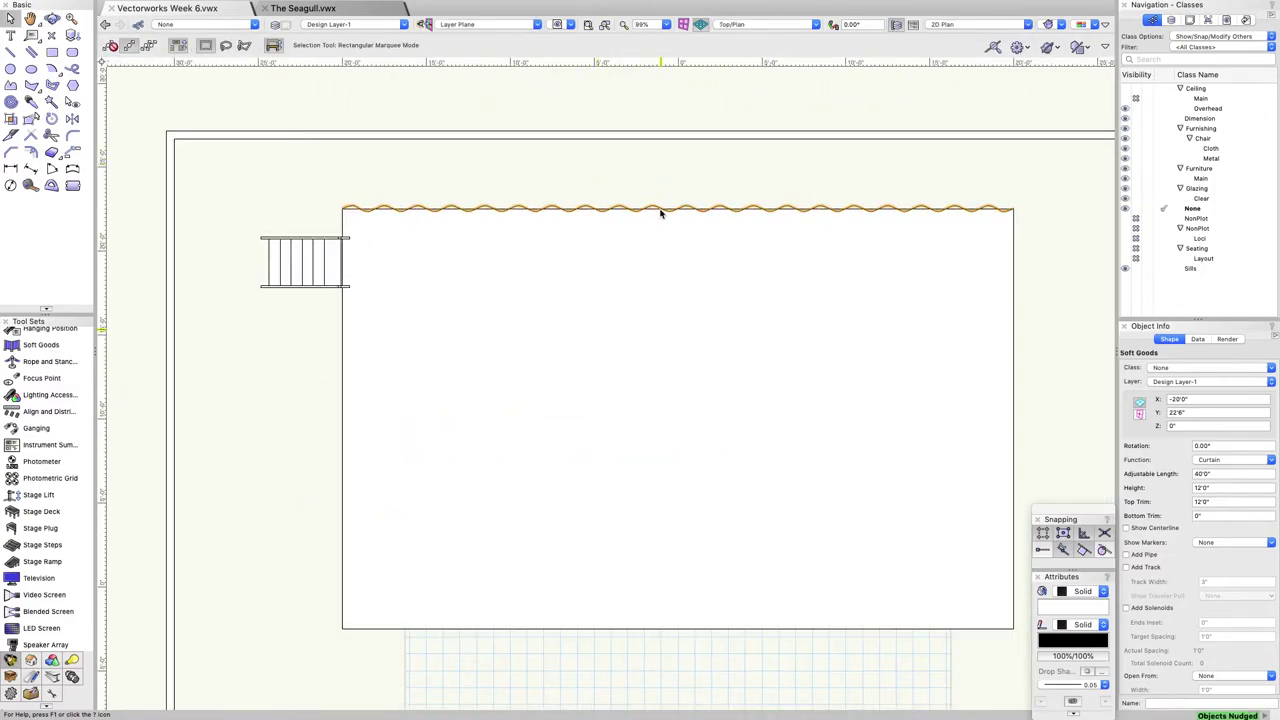
{"action": "key", "text": "shift+Up"}
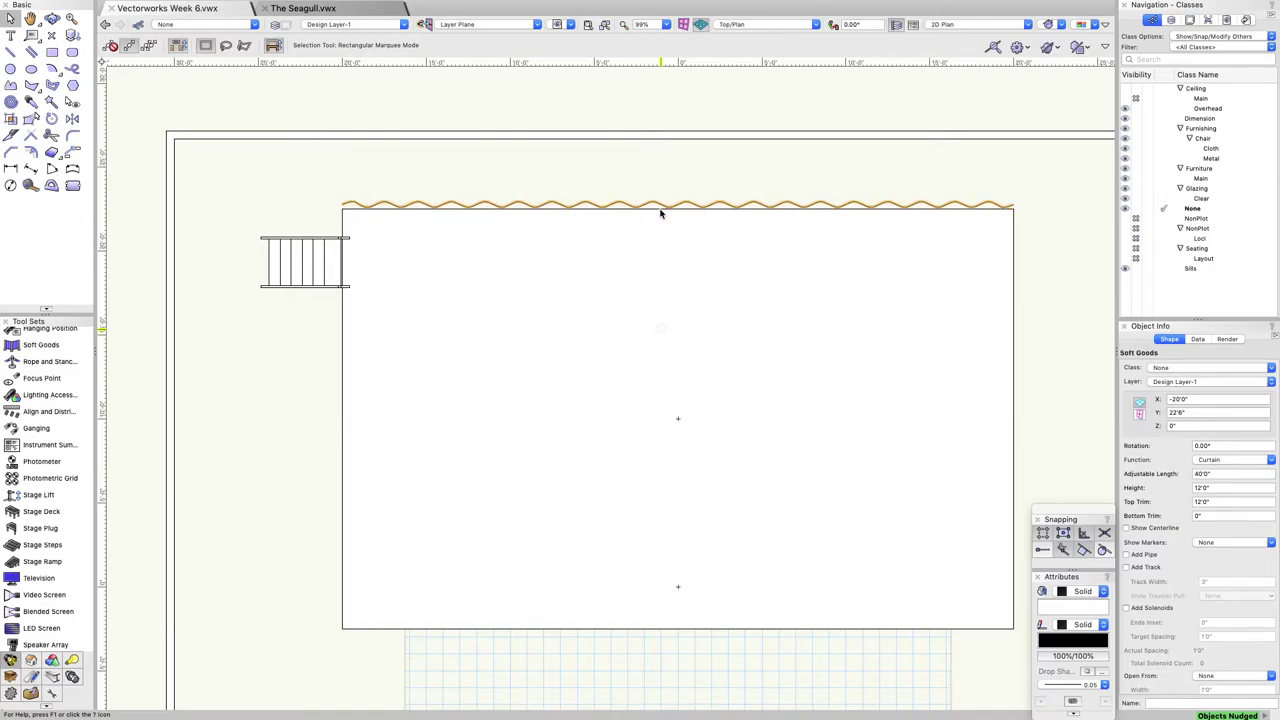
{"action": "key", "text": "shift+Up"}
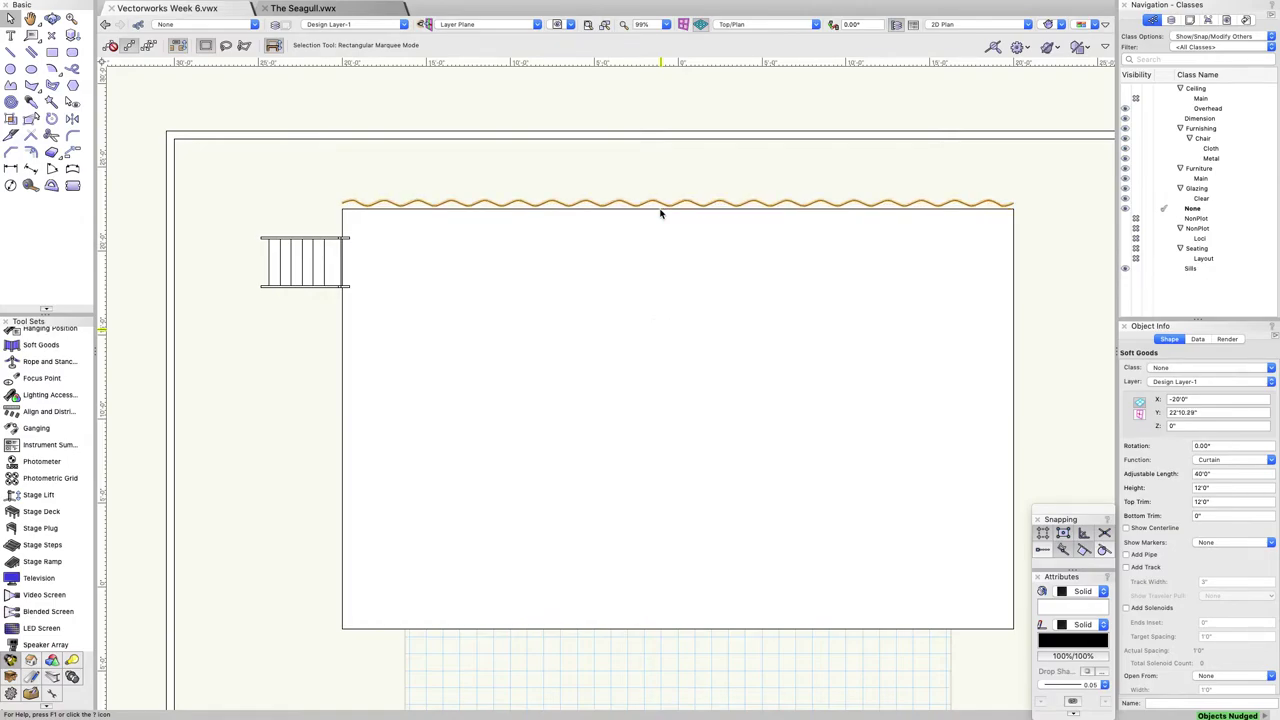
{"action": "key", "text": "shift+Up"}
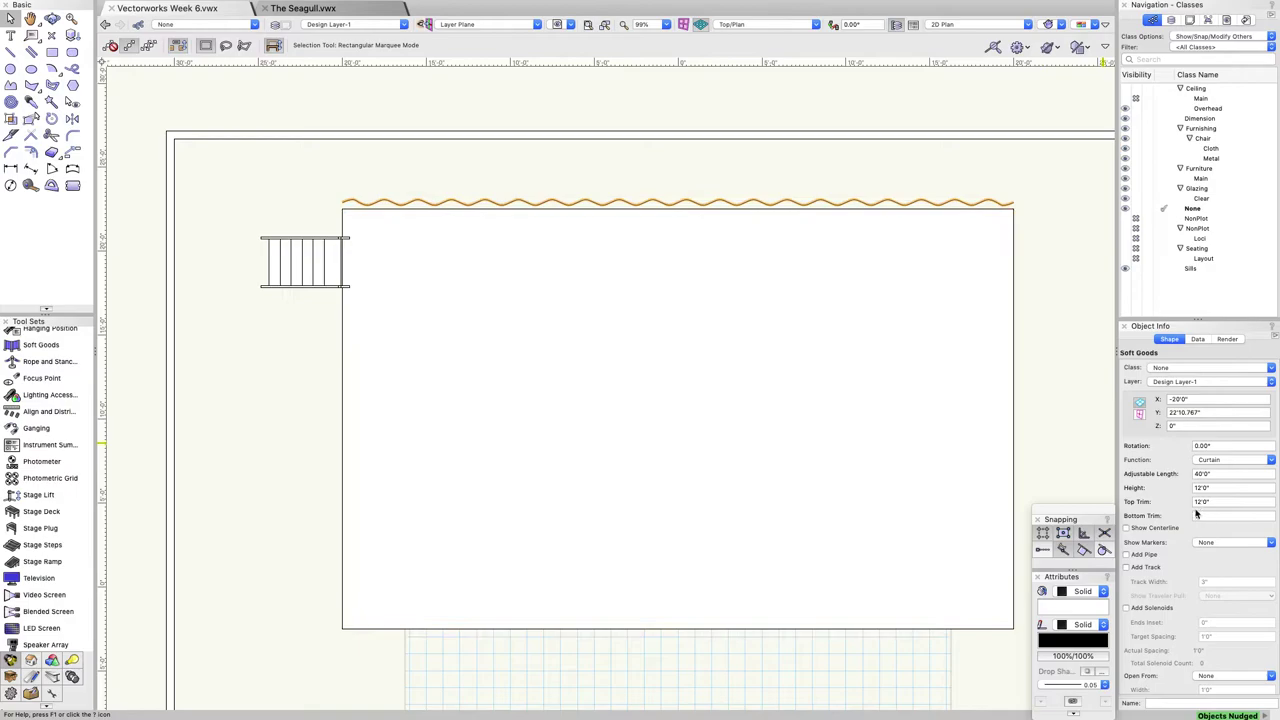
Change the curtain's function to Pipe-and-Drape, view it in shaded OpenGL 3D with the whole room, and deselect it.
{"action": "left_click", "coordinate": [1208, 462]}
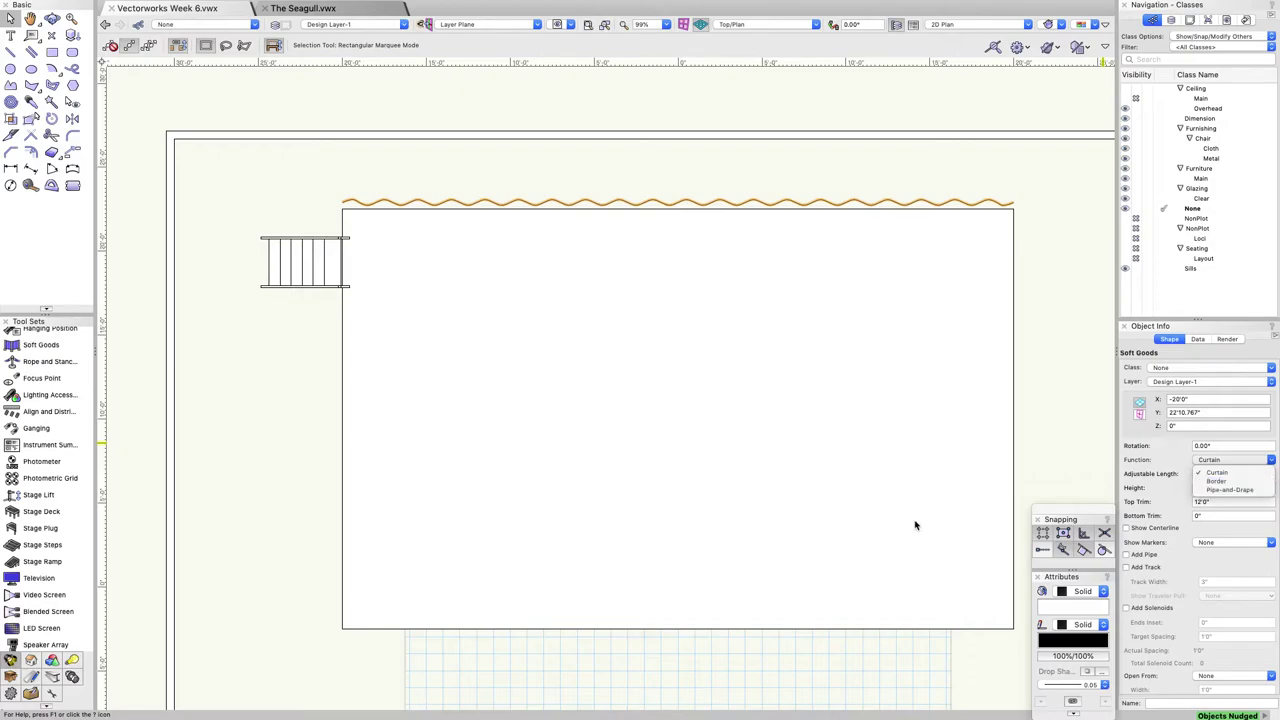
{"action": "left_click", "coordinate": [1224, 488]}
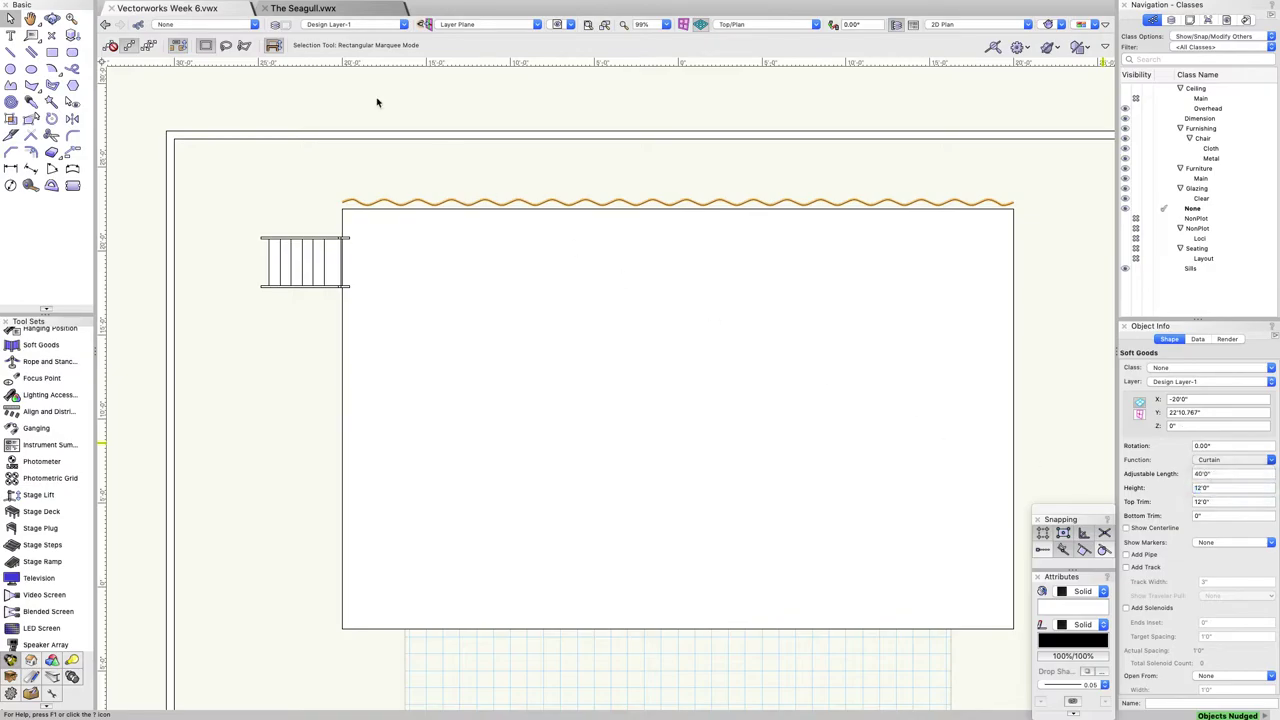
{"action": "left_click", "coordinate": [51, 19]}
{"action": "left_click_drag", "start_coordinate": [589, 249], "coordinate": [955, 230]}
{"action": "left_click", "coordinate": [1046, 25]}
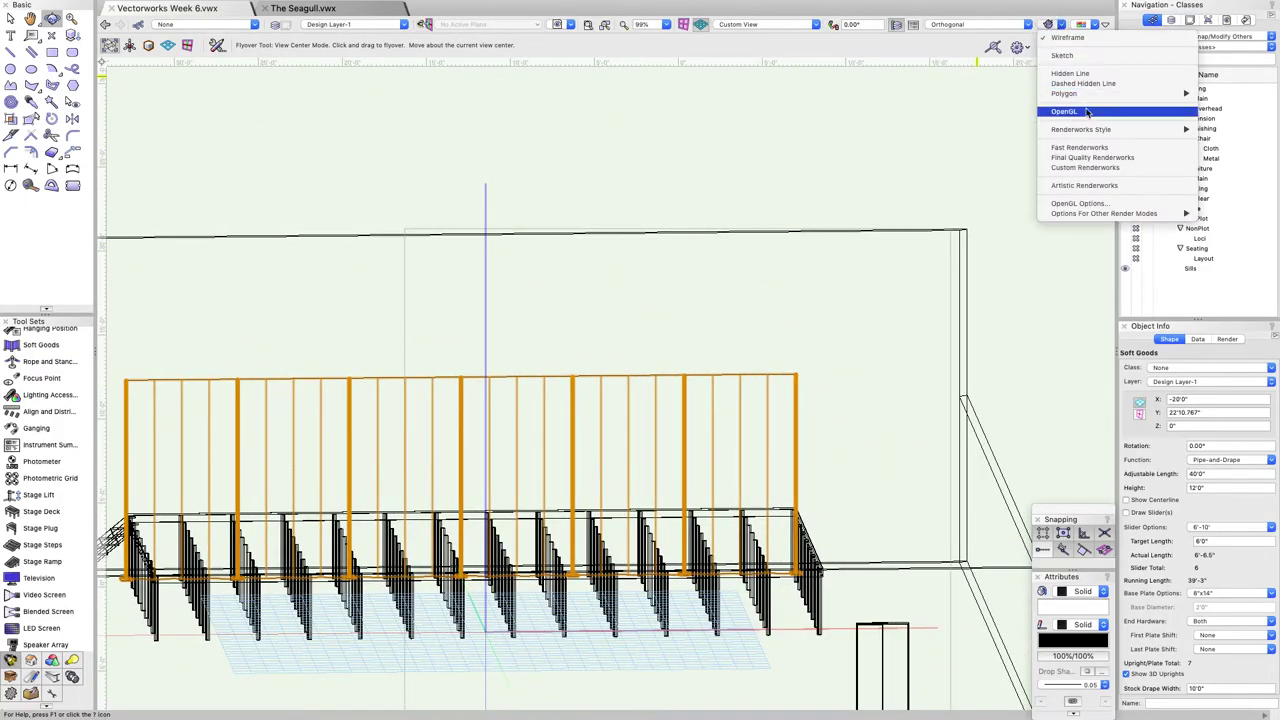
{"action": "left_click", "coordinate": [1080, 113]}
{"action": "left_click_drag", "start_coordinate": [736, 403], "coordinate": [638, 479]}
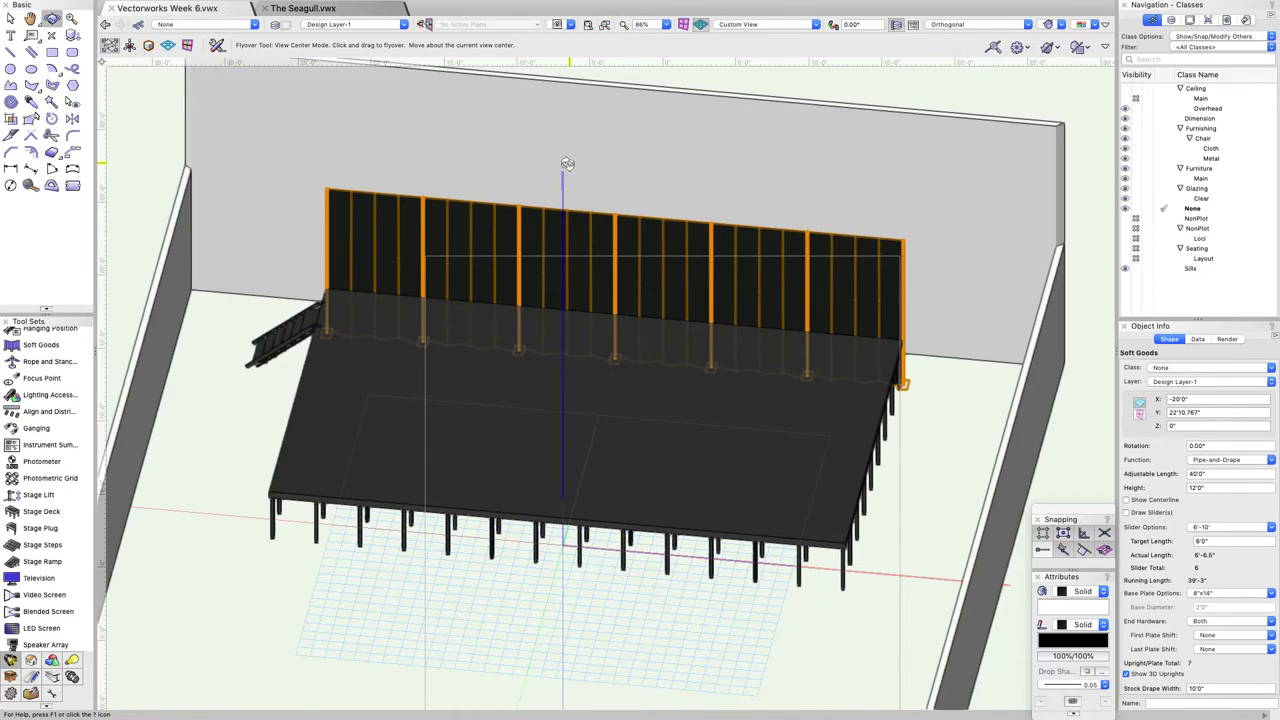
{"action": "scroll", "coordinate": [567, 163], "scroll_direction": "down", "scroll_amount": 5}
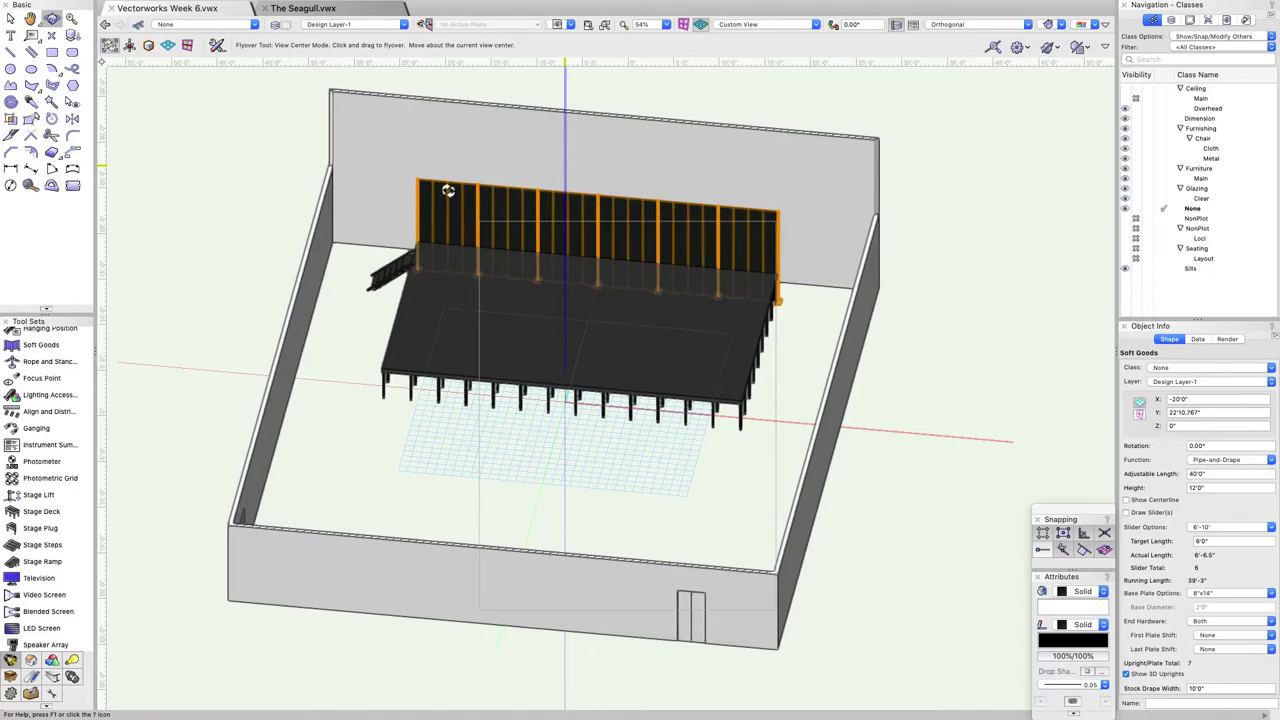
{"action": "left_click", "coordinate": [10, 18]}
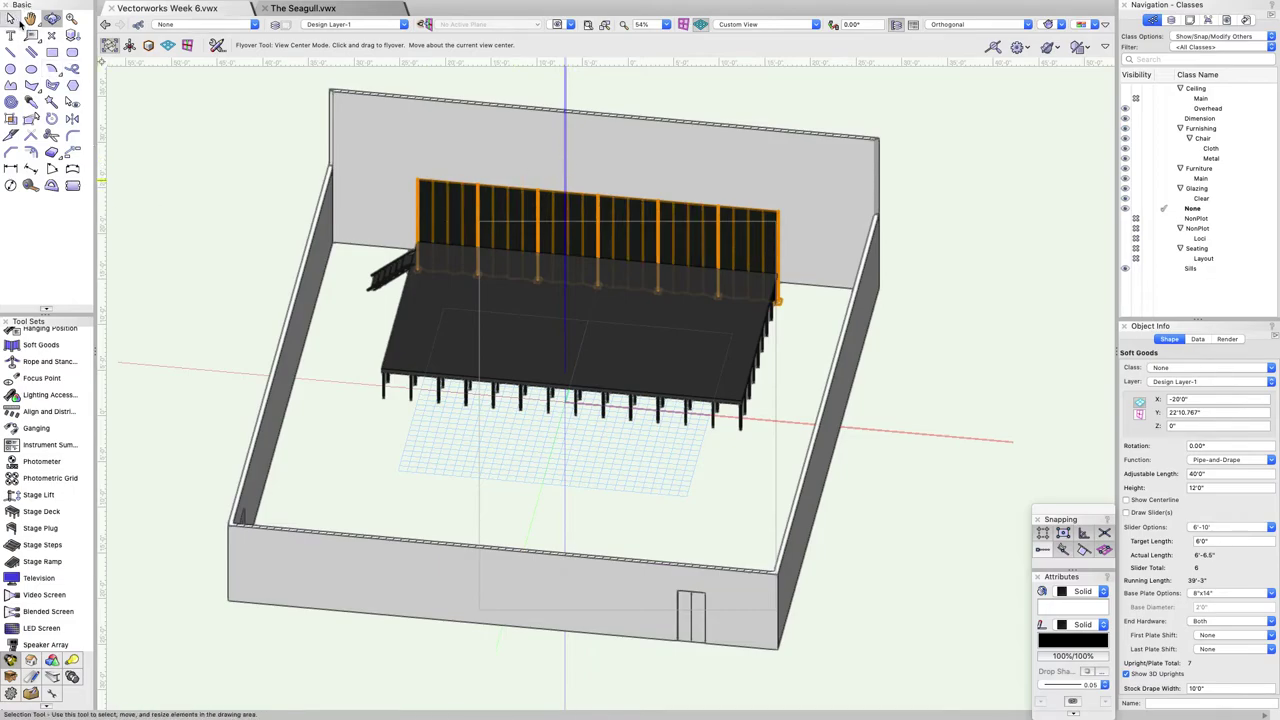
{"action": "left_click", "coordinate": [195, 158]}
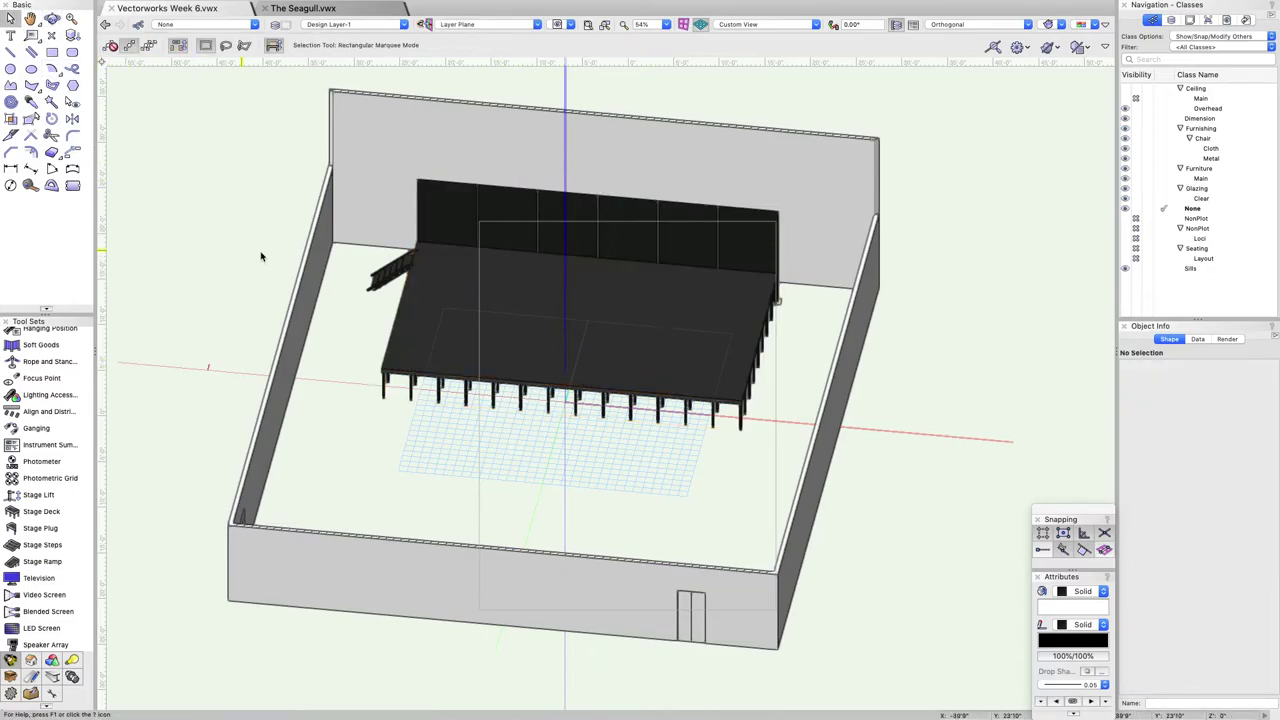
Open the Resource Manager and position its window over the drawing area.
{"action": "mouse_move", "coordinate": [444, 5]}
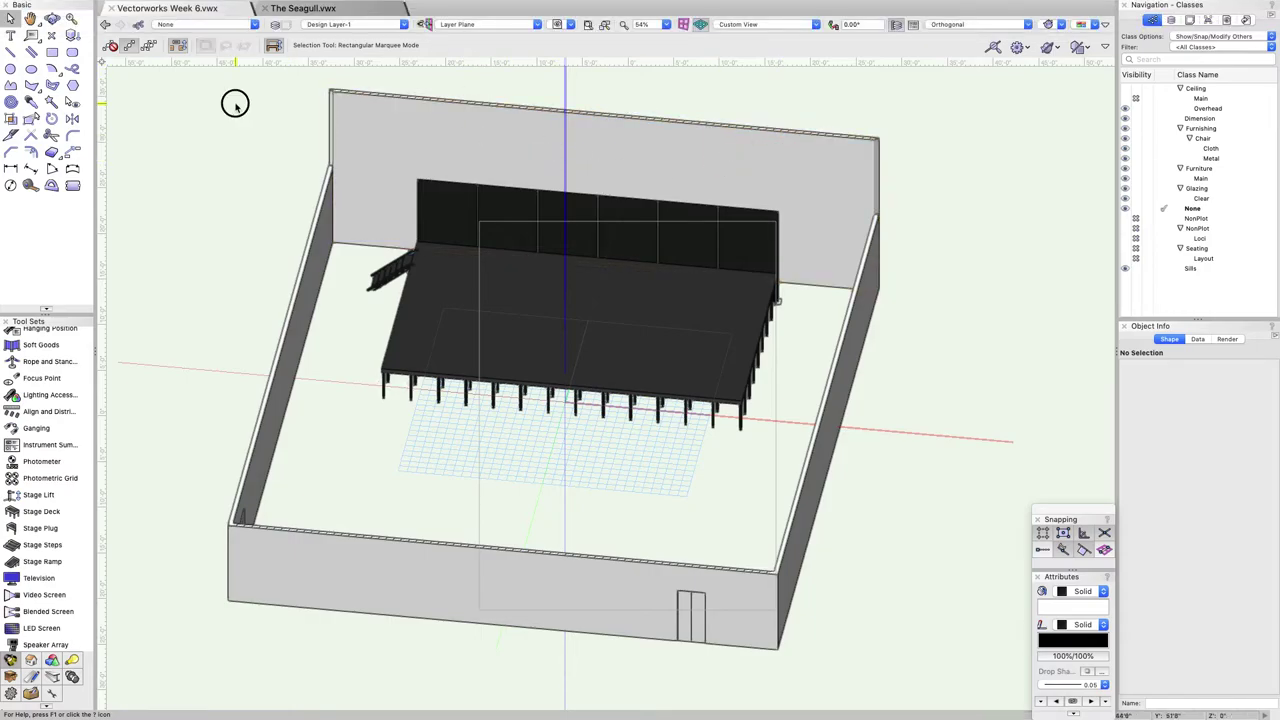
{"action": "mouse_move", "coordinate": [371, 4]}
{"action": "left_click", "coordinate": [398, 7]}
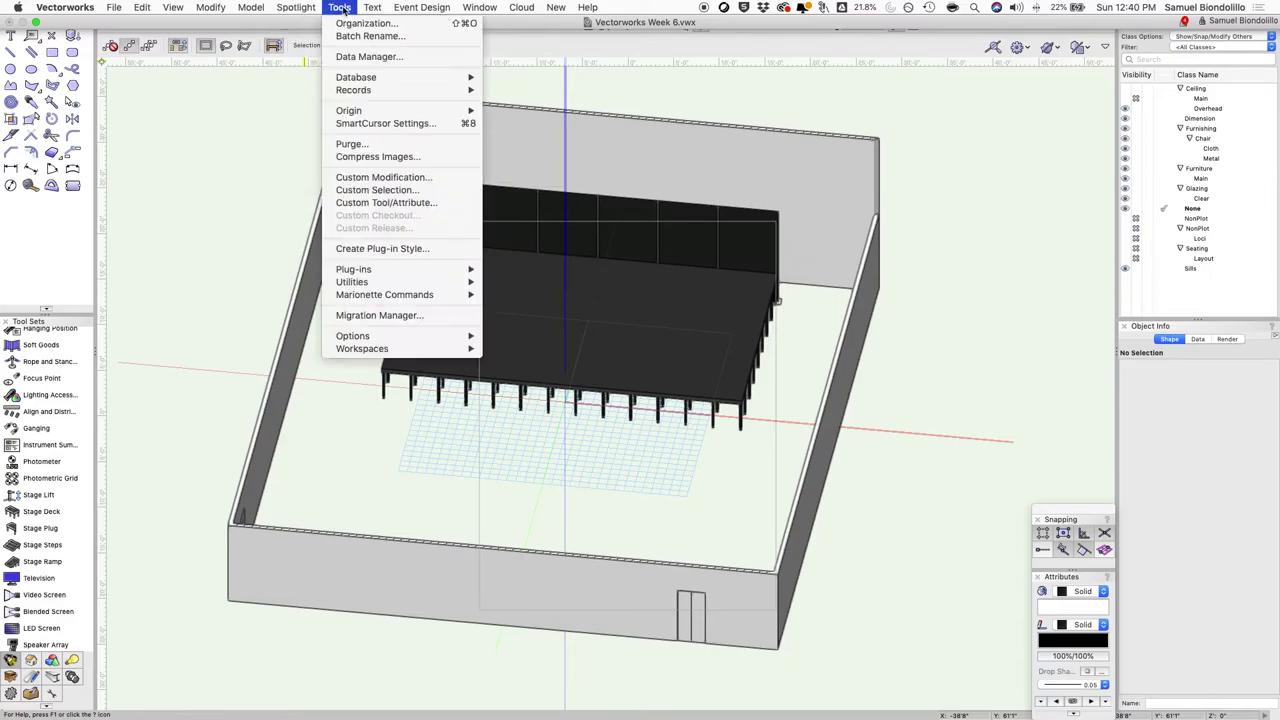
{"action": "mouse_move", "coordinate": [500, 23]}
{"action": "left_click", "coordinate": [660, 78]}
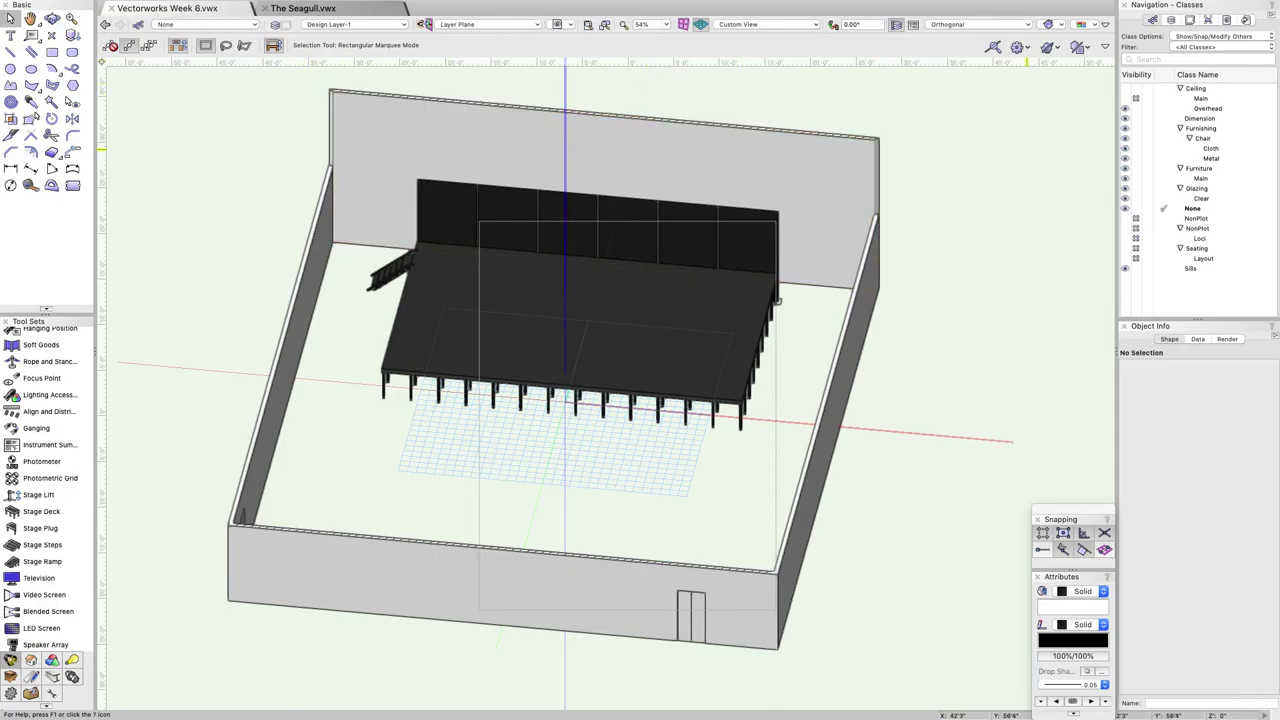
{"action": "left_click_drag", "start_coordinate": [1134, 140], "coordinate": [618, 120]}
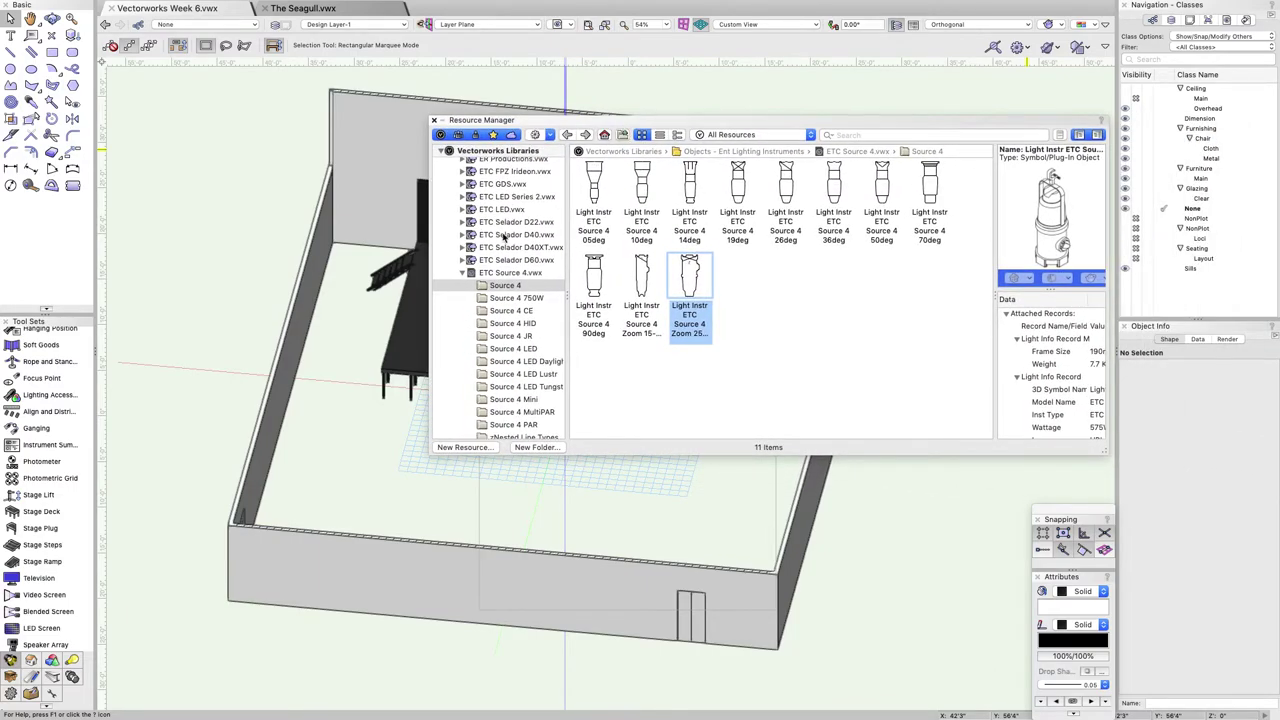
Collapse the ETC Source 4 file and the entertainment lighting instruments folder, and go back to the top-level object folders in Vectorworks Libraries.
{"action": "left_click", "coordinate": [462, 272]}
{"action": "scroll", "coordinate": [483, 272], "scroll_direction": "up", "scroll_amount": 6}
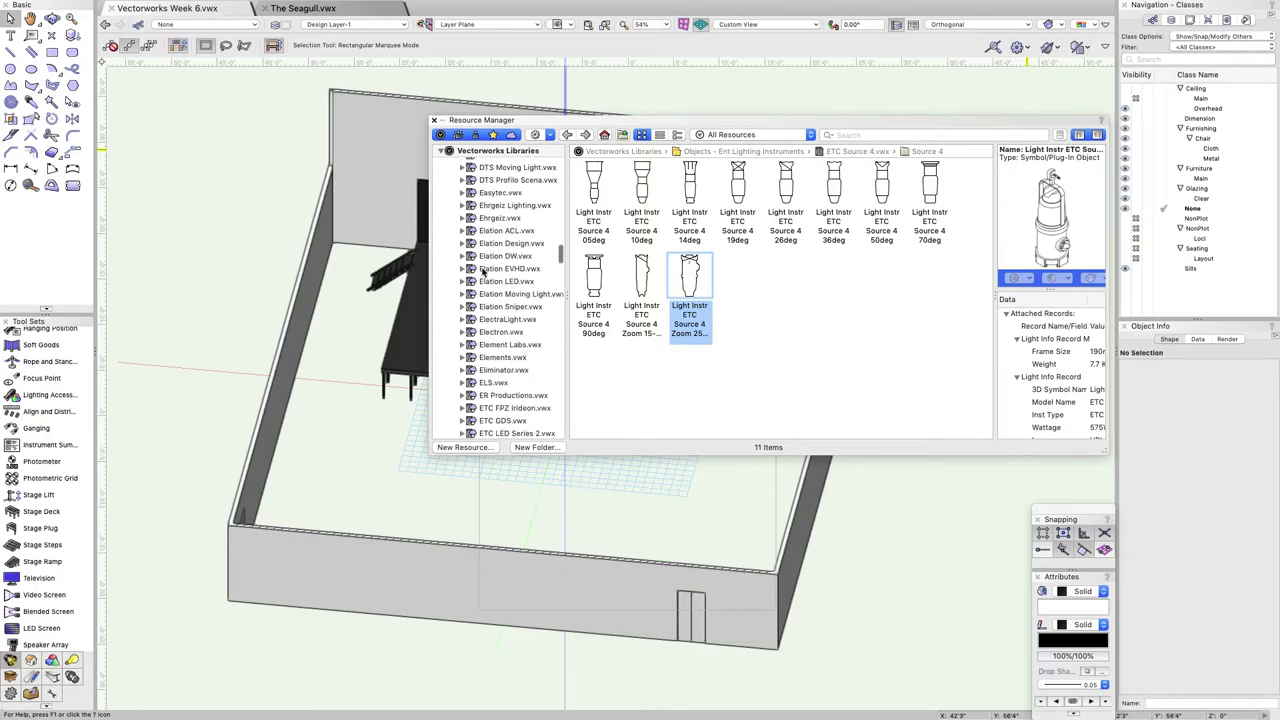
{"action": "scroll", "coordinate": [483, 272], "scroll_direction": "up", "scroll_amount": 15}
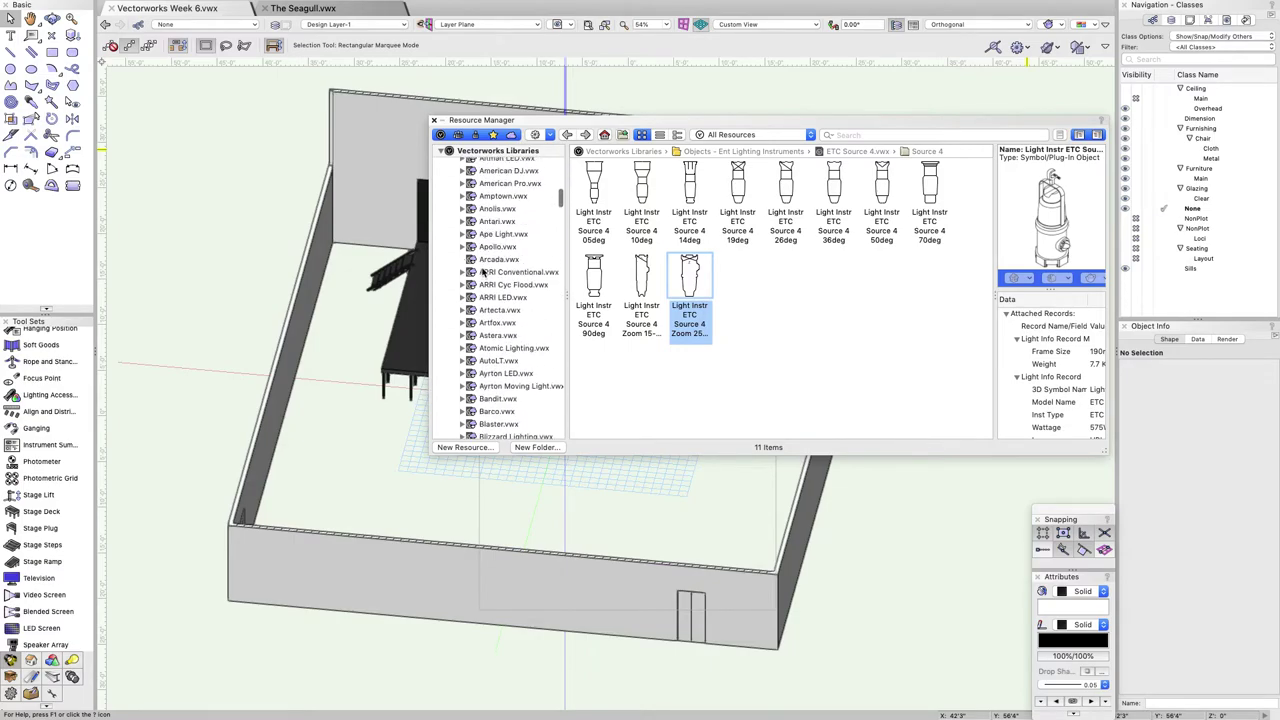
{"action": "scroll", "coordinate": [483, 272], "scroll_direction": "up", "scroll_amount": 5}
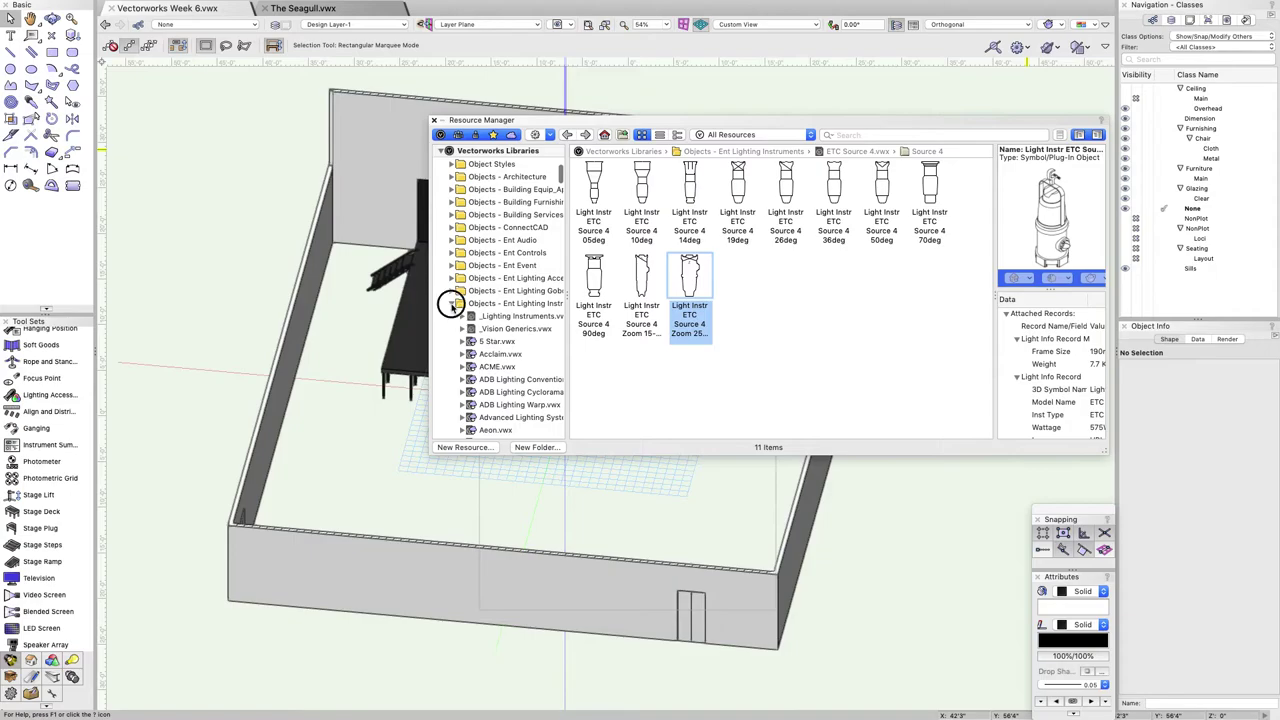
{"action": "left_click", "coordinate": [450, 303]}
{"action": "scroll", "coordinate": [492, 226], "scroll_direction": "up", "scroll_amount": 10}
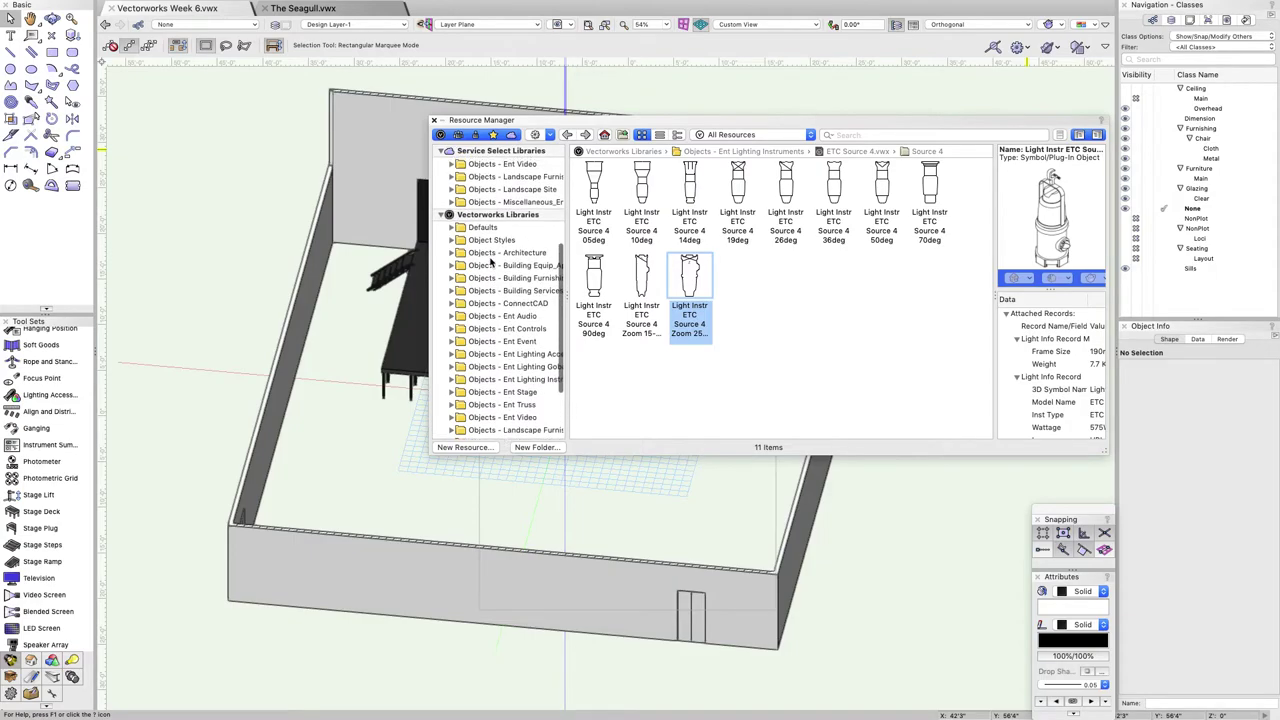
Browse down the Vectorworks Libraries object folders and search all libraries for "chair".
{"action": "left_click", "coordinate": [443, 201]}
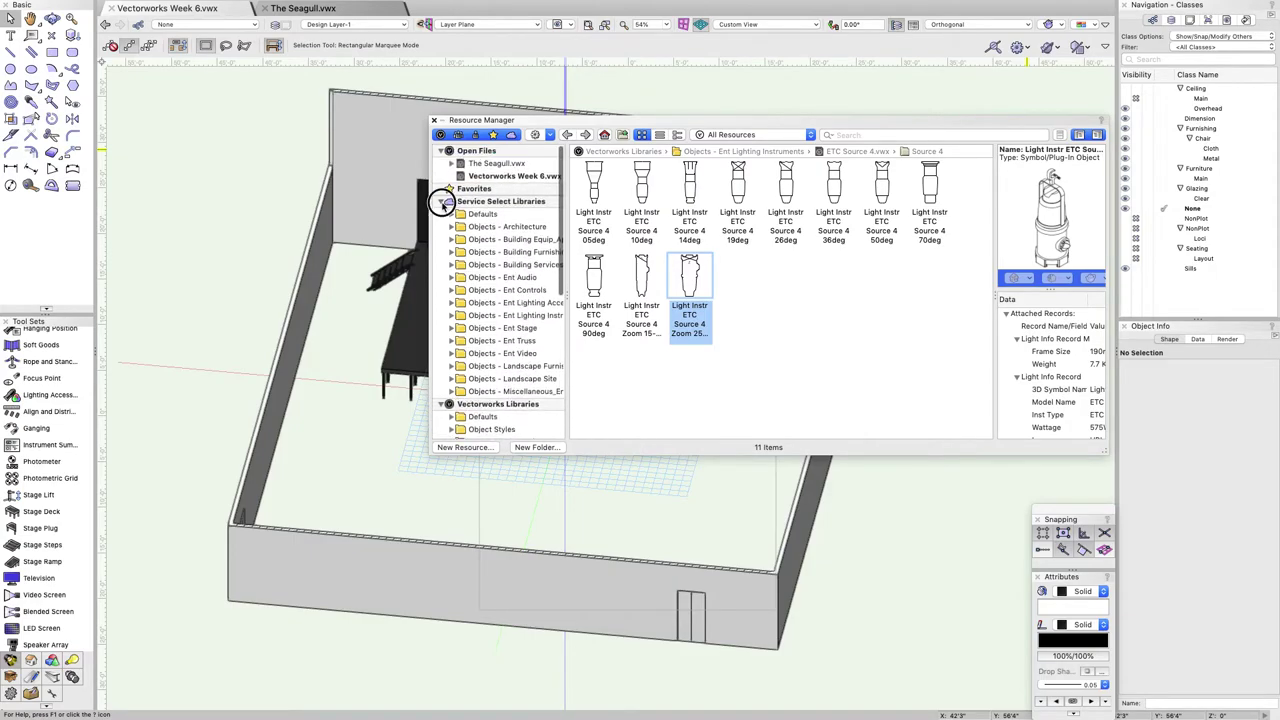
{"action": "left_click", "coordinate": [443, 201]}
{"action": "scroll", "coordinate": [495, 233], "scroll_direction": "down", "scroll_amount": 3}
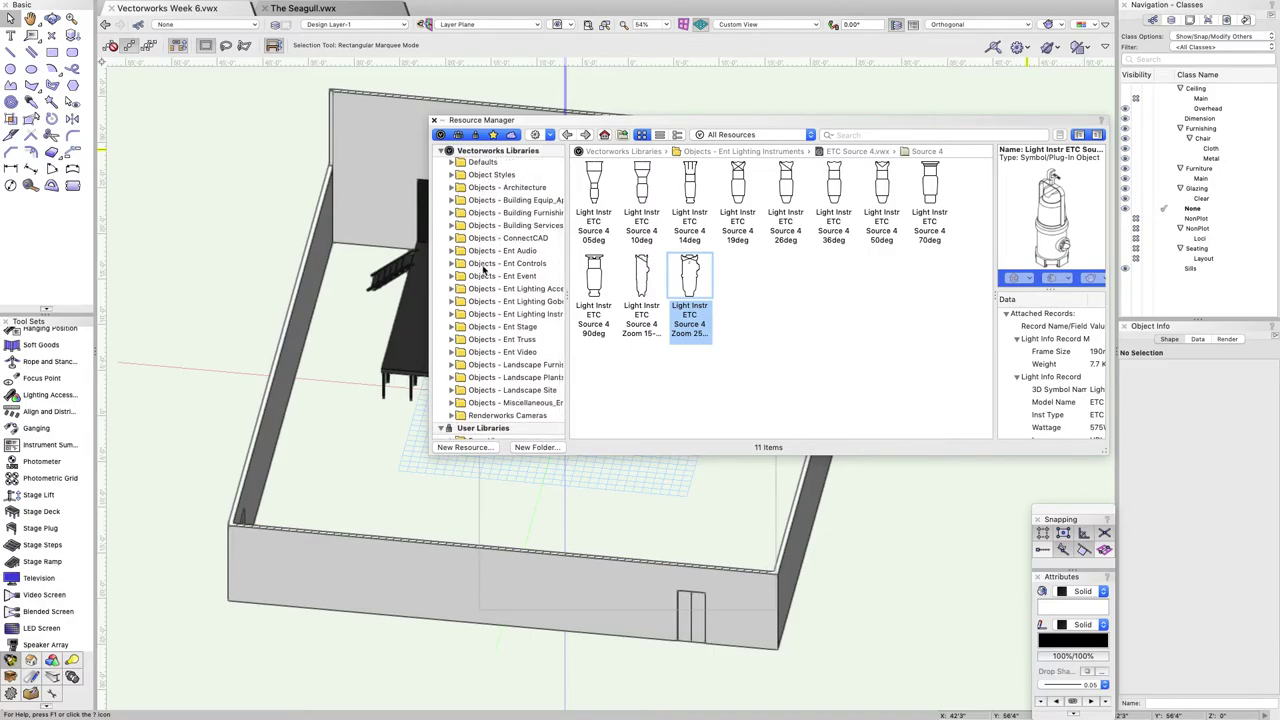
{"action": "scroll", "coordinate": [484, 280], "scroll_direction": "down", "scroll_amount": 2}
{"action": "left_click", "coordinate": [884, 134]}
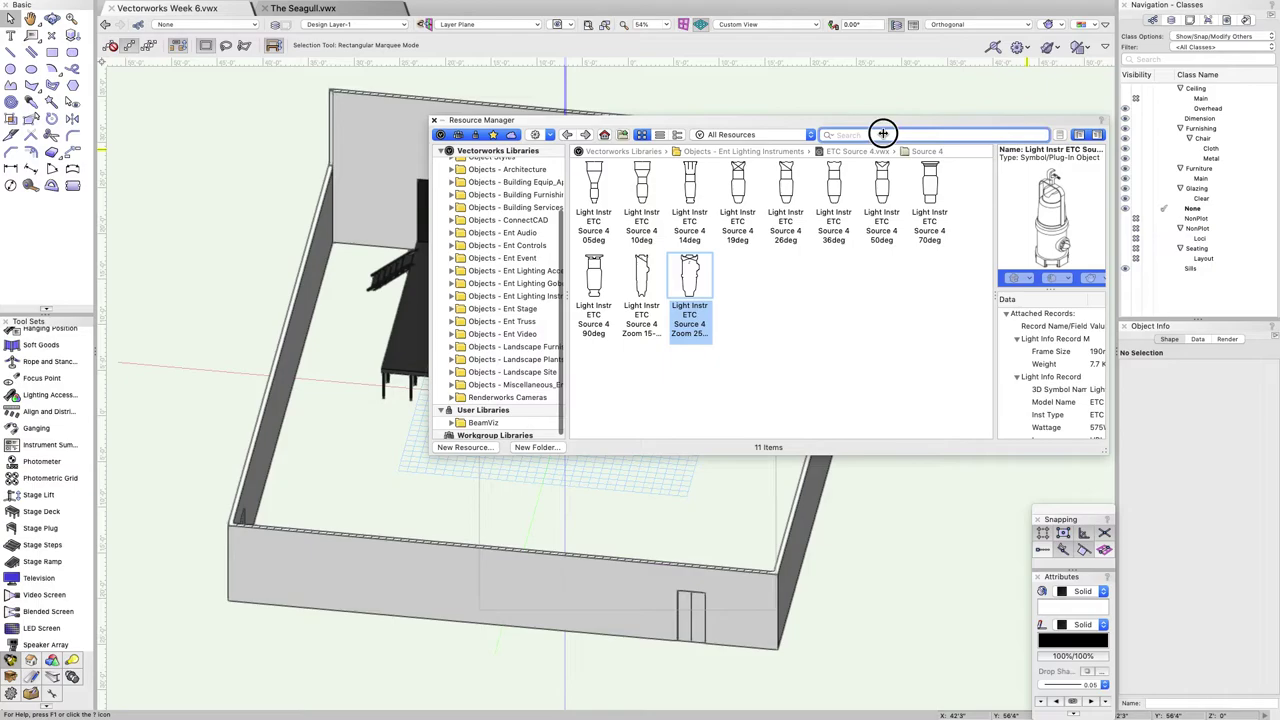
{"action": "type", "text": "chair"}
{"action": "key", "text": "Return"}
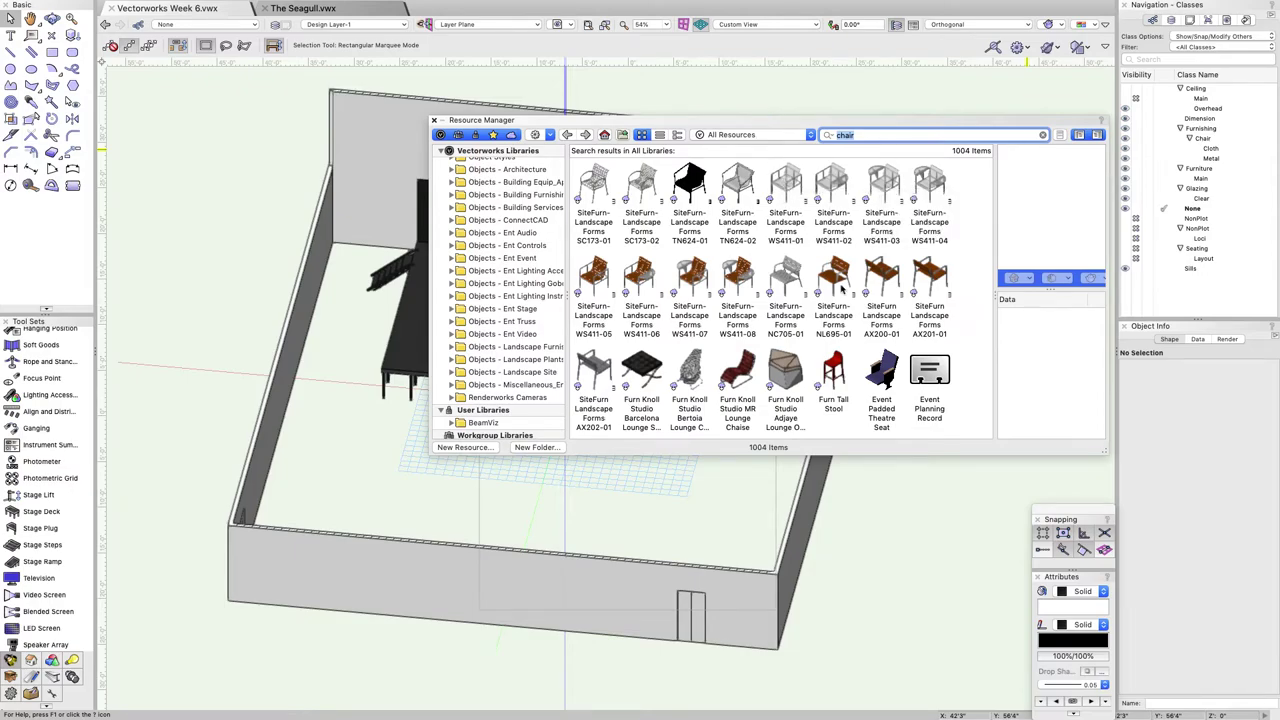
Make the SiteFurn- Landscape Forms TN624-02 chair the active symbol for insertion and move the Resource Manager clear of the drawing.
{"action": "scroll", "coordinate": [795, 237], "scroll_direction": "down", "scroll_amount": 2}
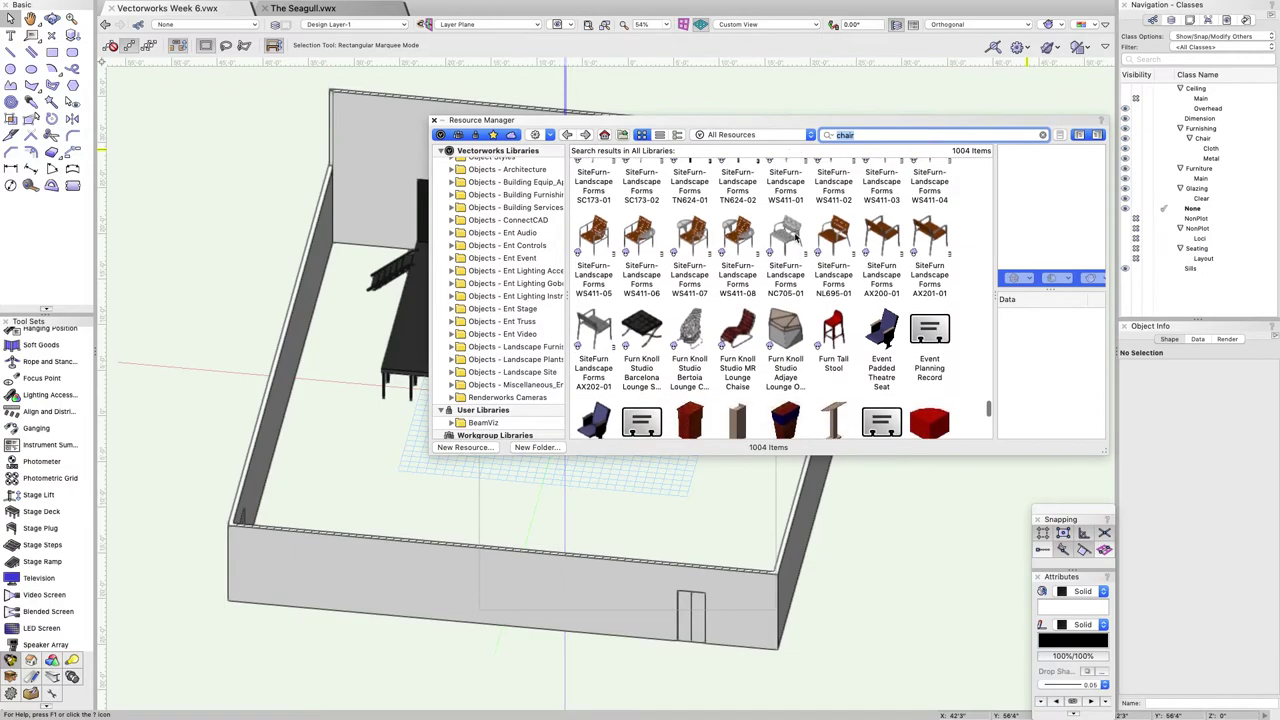
{"action": "scroll", "coordinate": [795, 237], "scroll_direction": "up", "scroll_amount": 3}
{"action": "scroll", "coordinate": [795, 237], "scroll_direction": "up", "scroll_amount": 2}
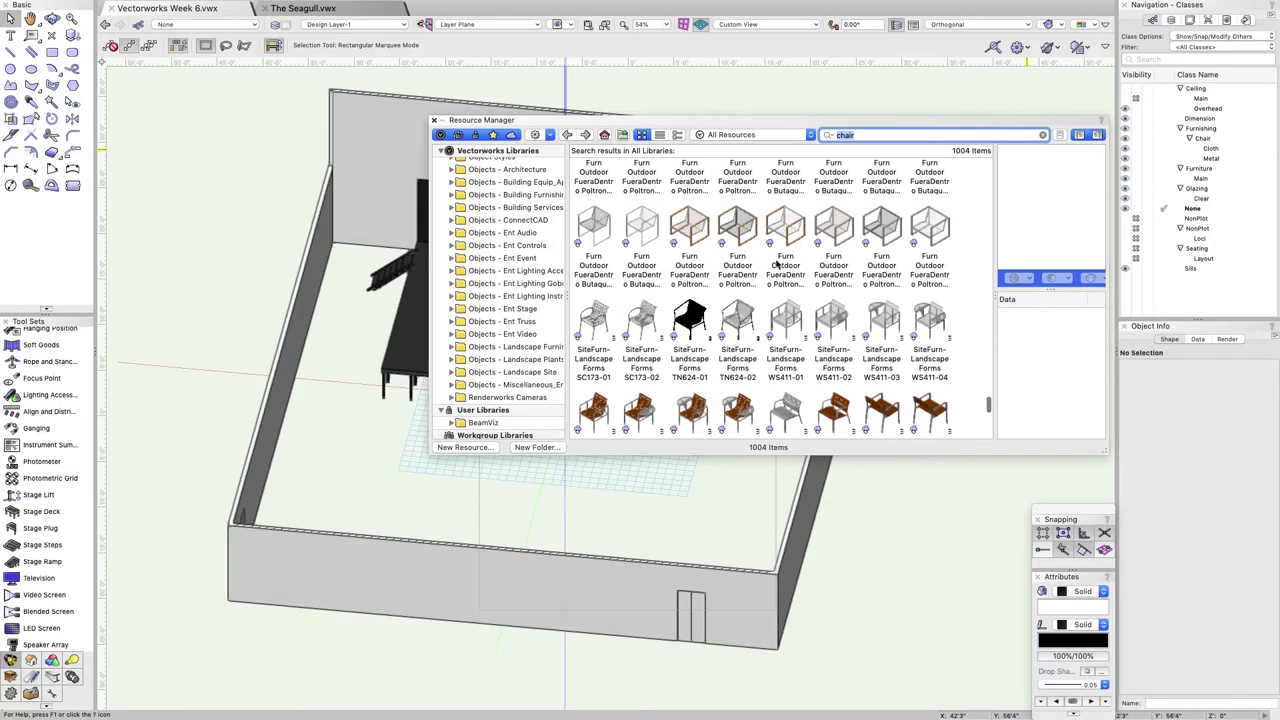
{"action": "left_click", "coordinate": [741, 323]}
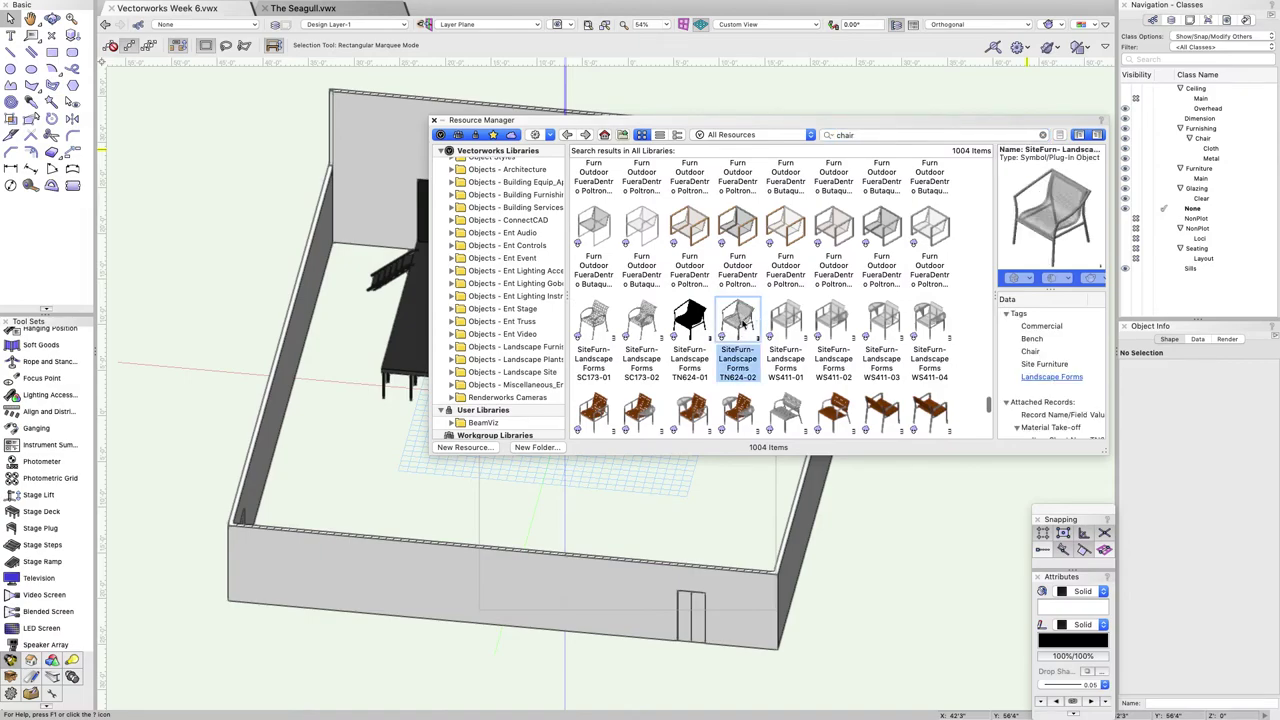
{"action": "double_click", "coordinate": [745, 323]}
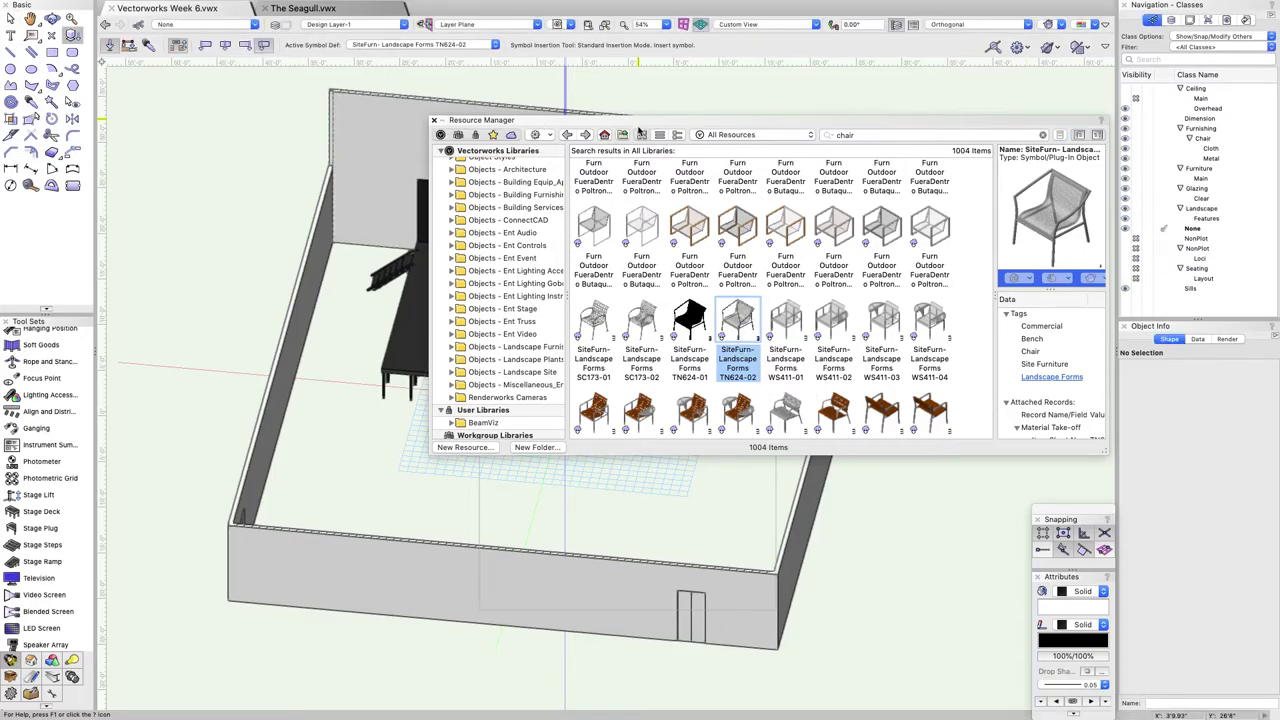
{"action": "left_click_drag", "start_coordinate": [638, 124], "coordinate": [1031, 122]}
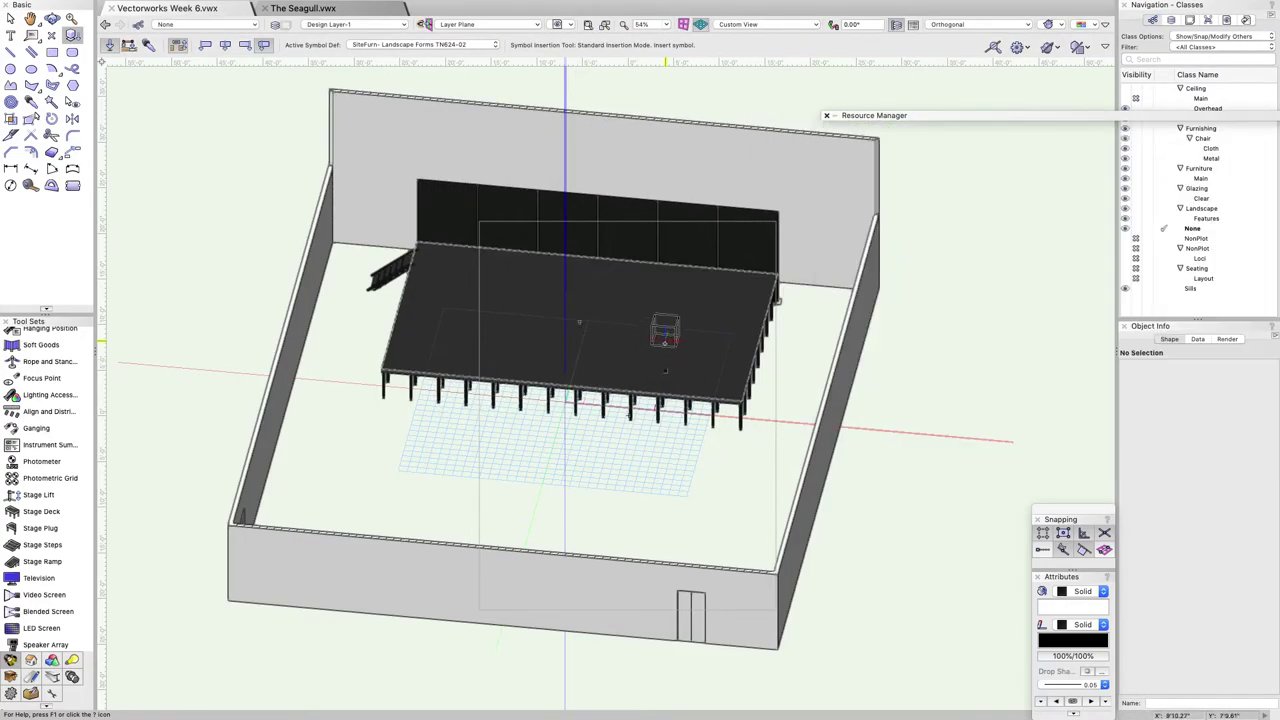
In Top/Plan view, place the chair on the deck at about X 9'8", Y 6'2", turned diagonally.
{"action": "left_click", "coordinate": [940, 24]}
{"action": "left_click", "coordinate": [952, 37]}
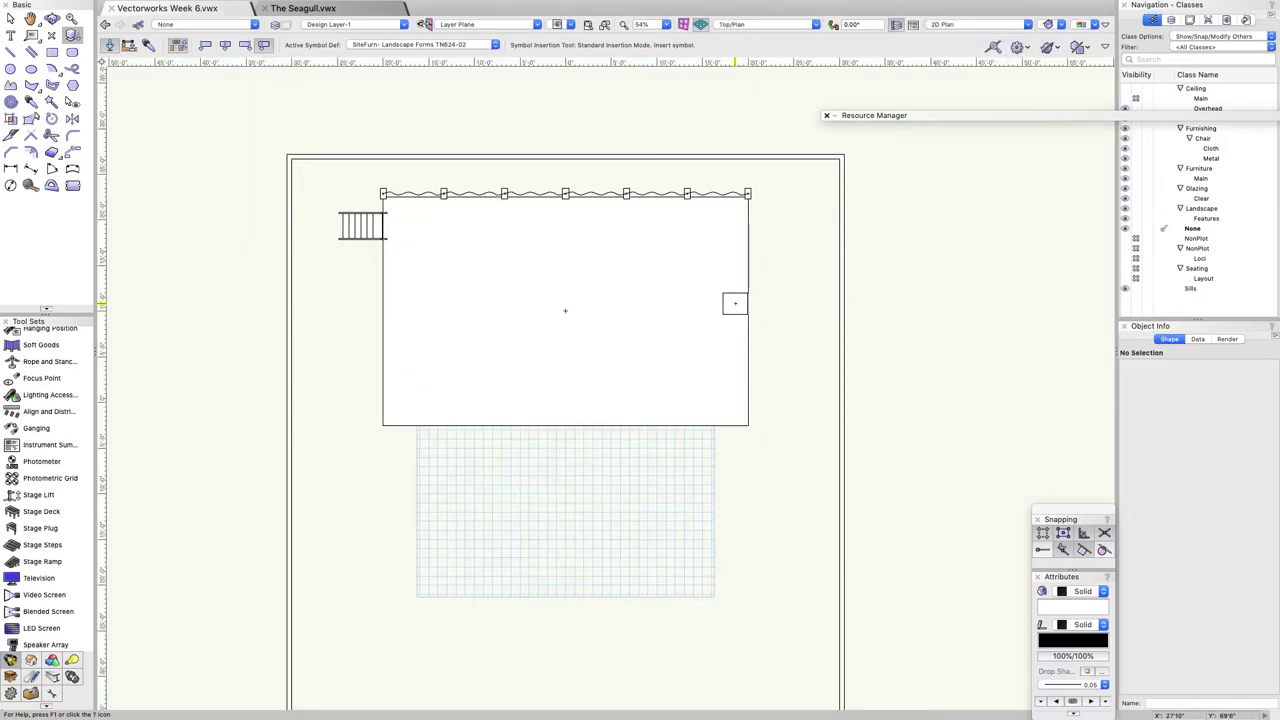
{"action": "left_click", "coordinate": [653, 346]}
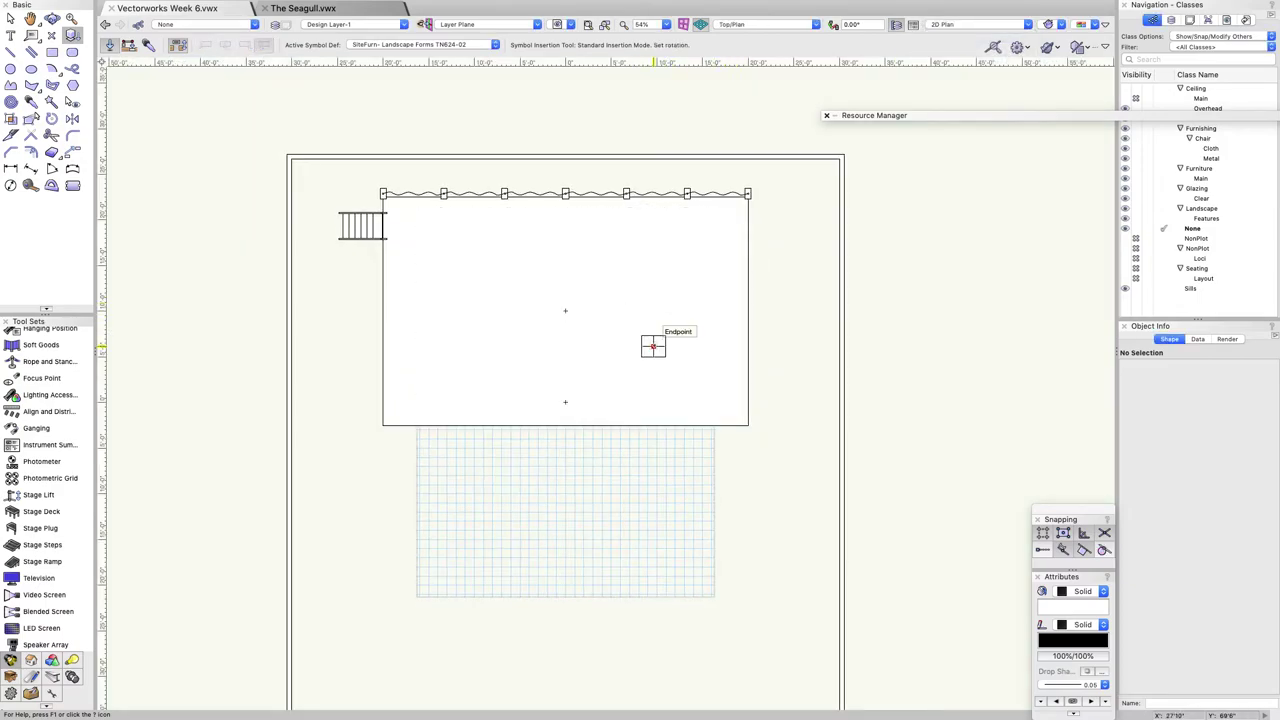
{"action": "left_click", "coordinate": [788, 455]}
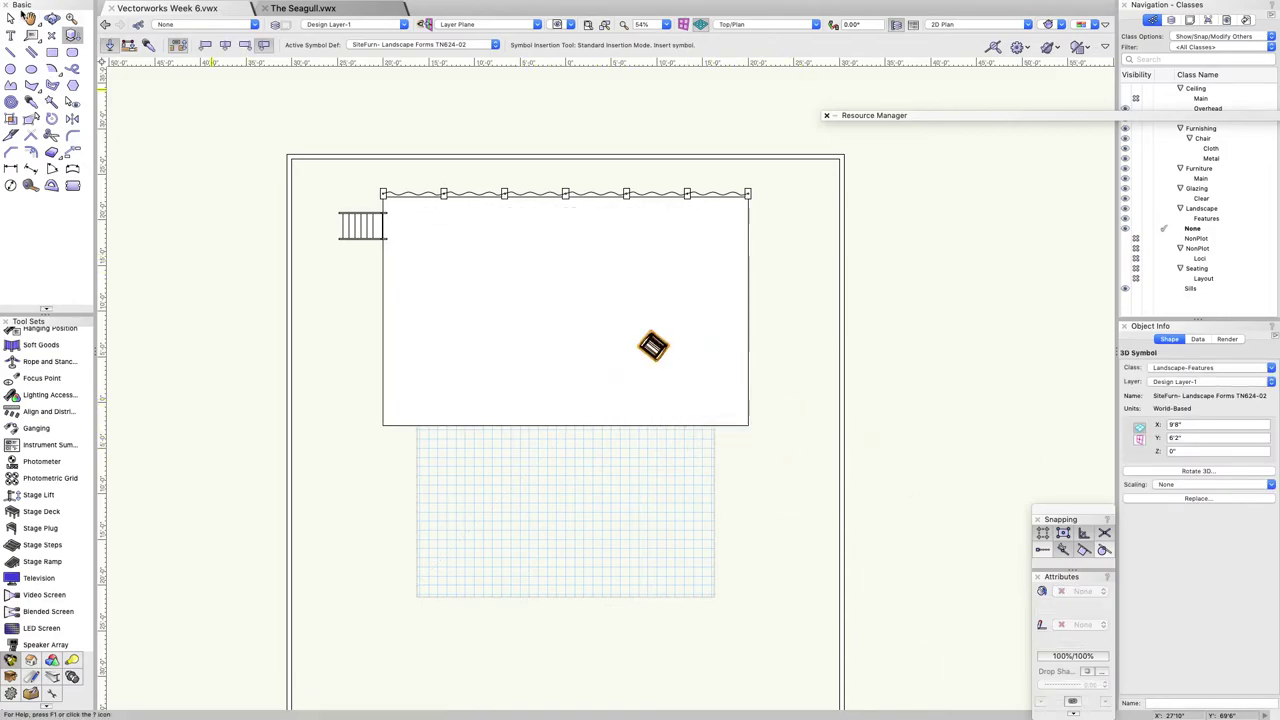
Show the room in 3D and raise the chair to Z 4'0" so it stands on the deck.
{"action": "left_click", "coordinate": [51, 18]}
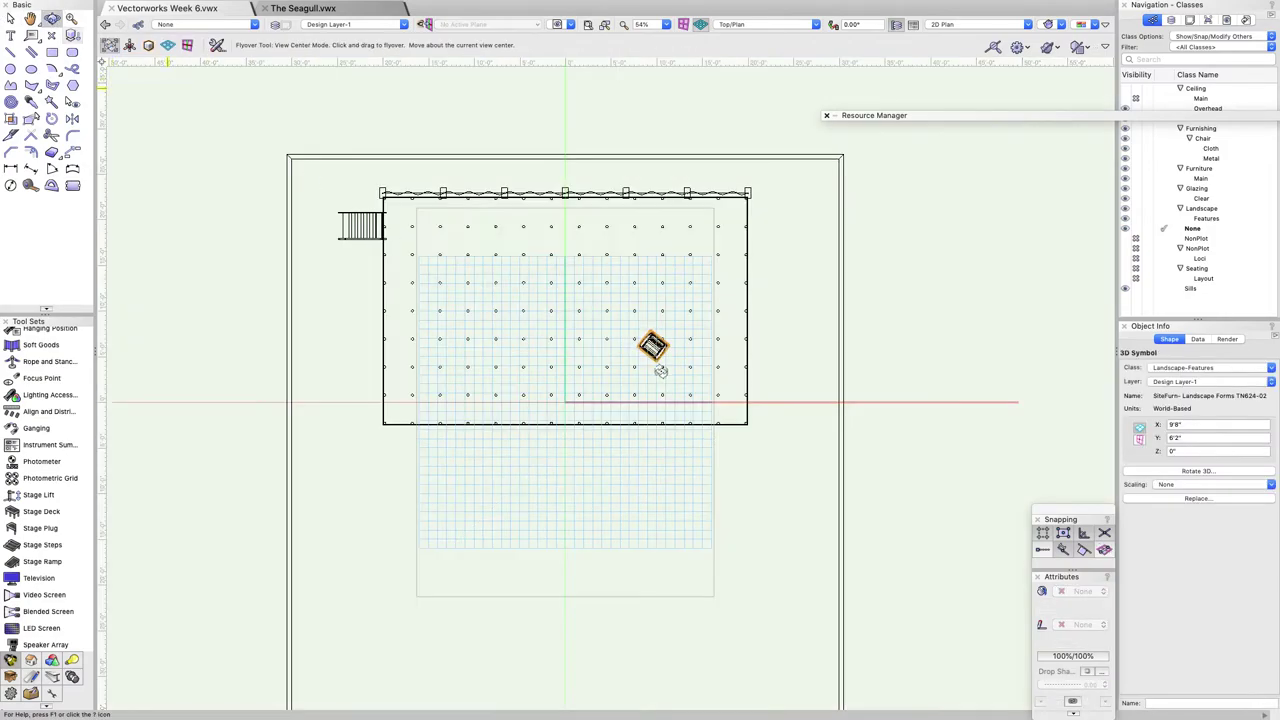
{"action": "left_click_drag", "start_coordinate": [688, 445], "coordinate": [630, 666]}
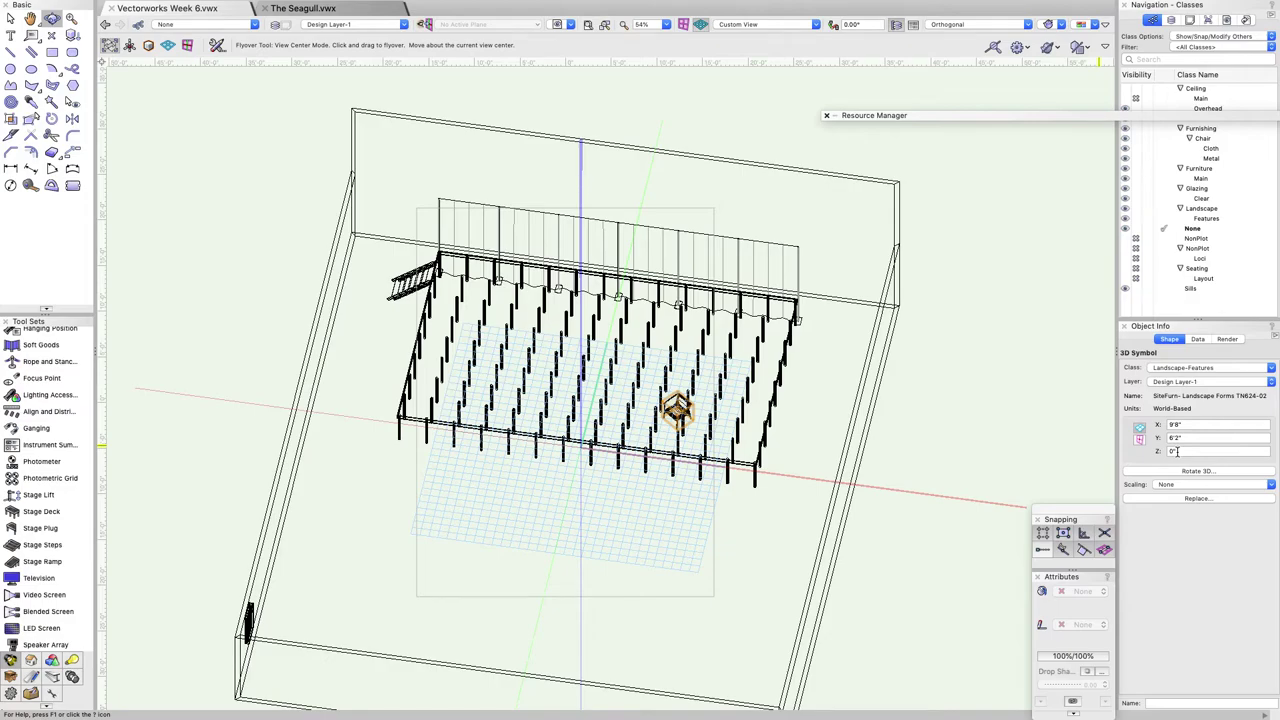
{"action": "left_click", "coordinate": [1195, 451]}
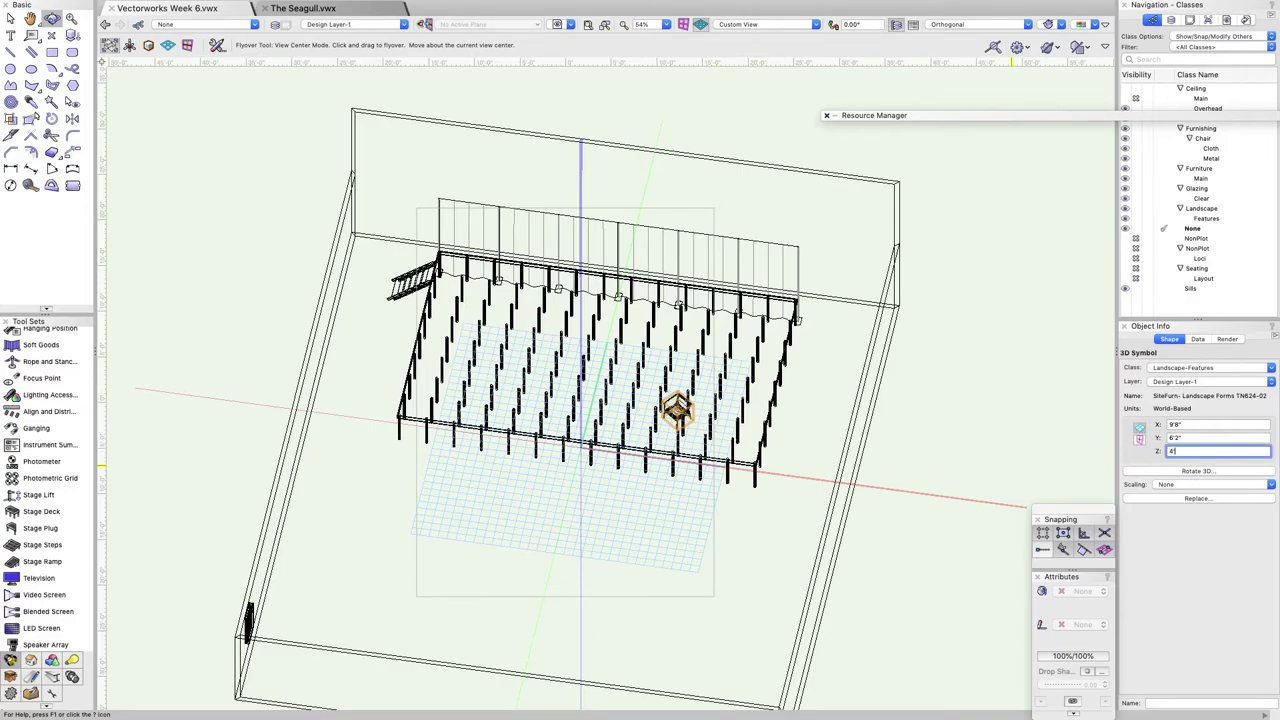
{"action": "key", "text": "Return"}
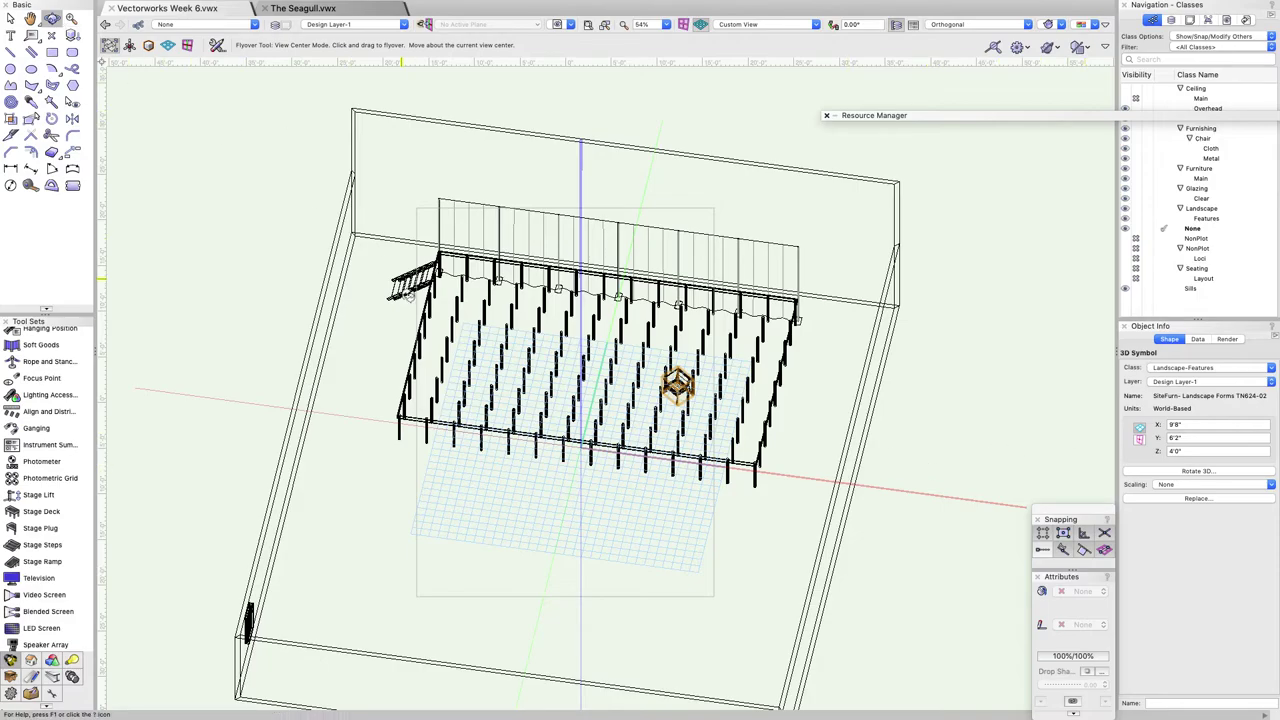
{"action": "left_click_drag", "start_coordinate": [409, 294], "coordinate": [545, 335]}
Bring the Resource Manager back over the drawing, search for "plant" and make Furn Office- Plant 1 the active symbol.
{"action": "left_click_drag", "start_coordinate": [874, 120], "coordinate": [744, 122]}
{"action": "left_click_drag", "start_coordinate": [828, 115], "coordinate": [454, 114]}
{"action": "left_click_drag", "start_coordinate": [901, 128], "coordinate": [820, 125]}
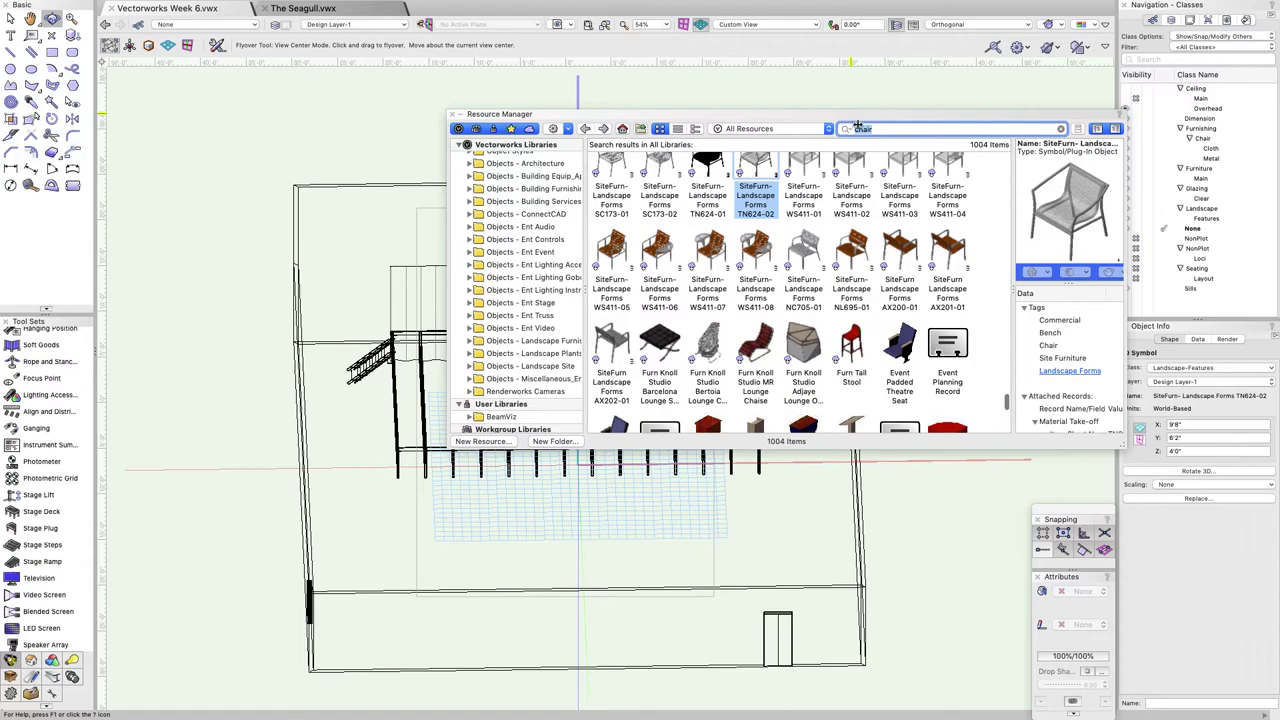
{"action": "left_click", "coordinate": [848, 128]}
{"action": "left_click", "coordinate": [876, 147]}
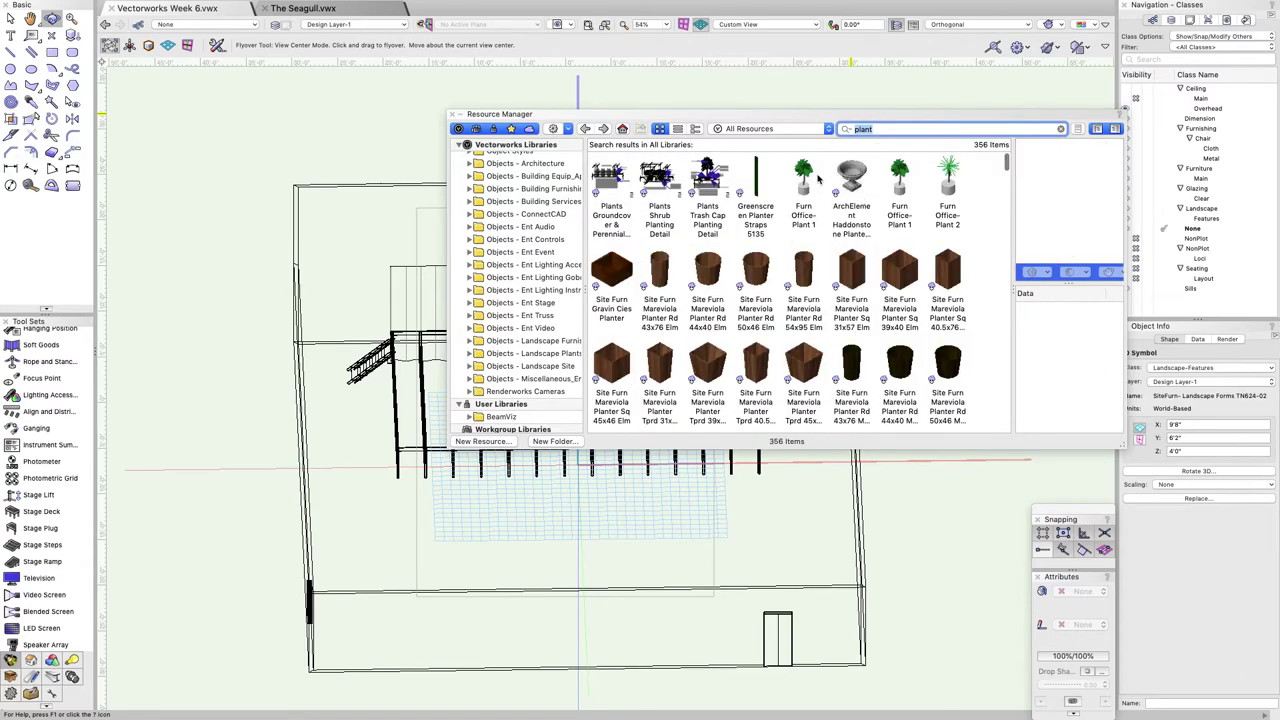
{"action": "left_click", "coordinate": [904, 184]}
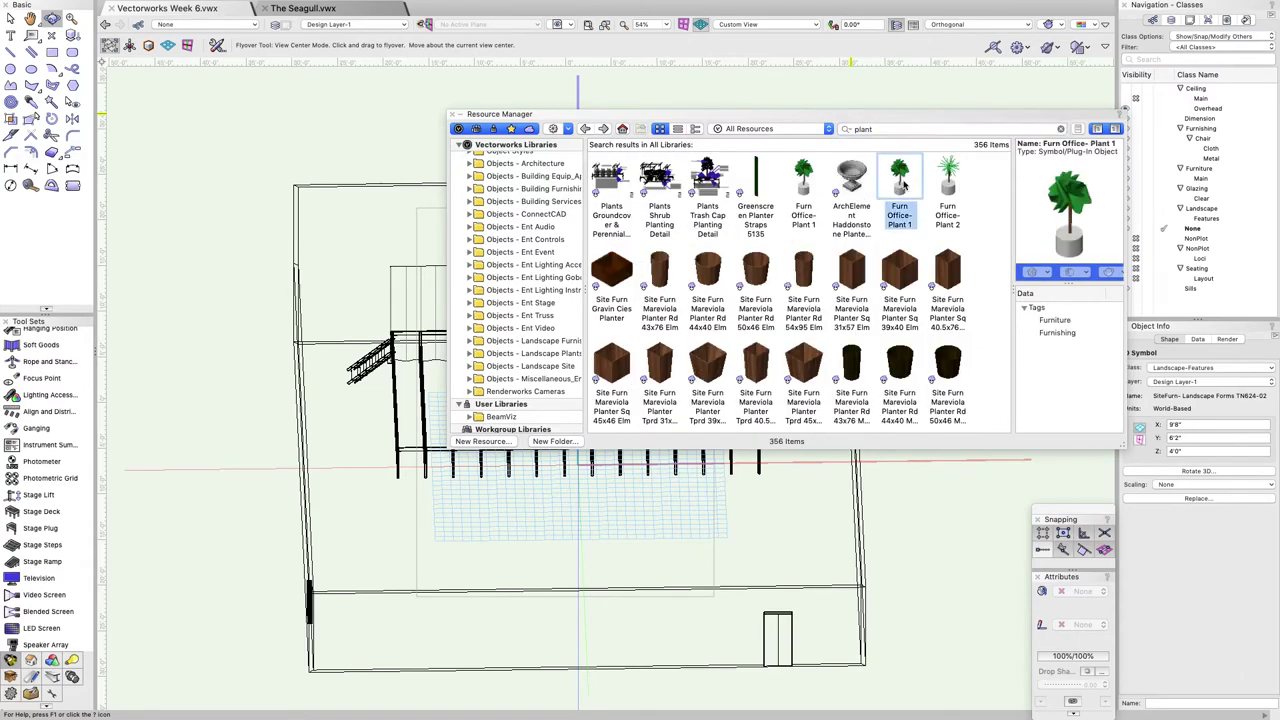
{"action": "double_click", "coordinate": [900, 180]}
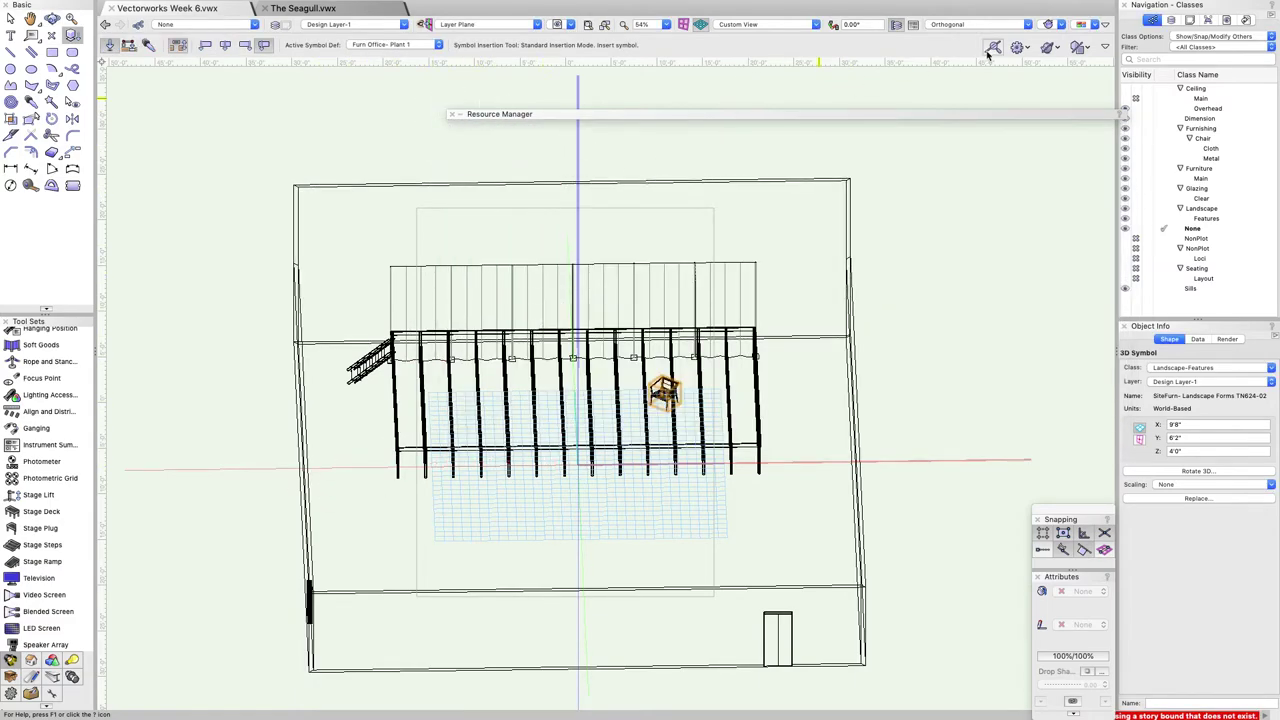
In Top/Plan view, place the plant unrotated on the upstage part of the deck at about X -6'4", Y 17'0".
{"action": "left_click", "coordinate": [960, 25]}
{"action": "left_click", "coordinate": [951, 37]}
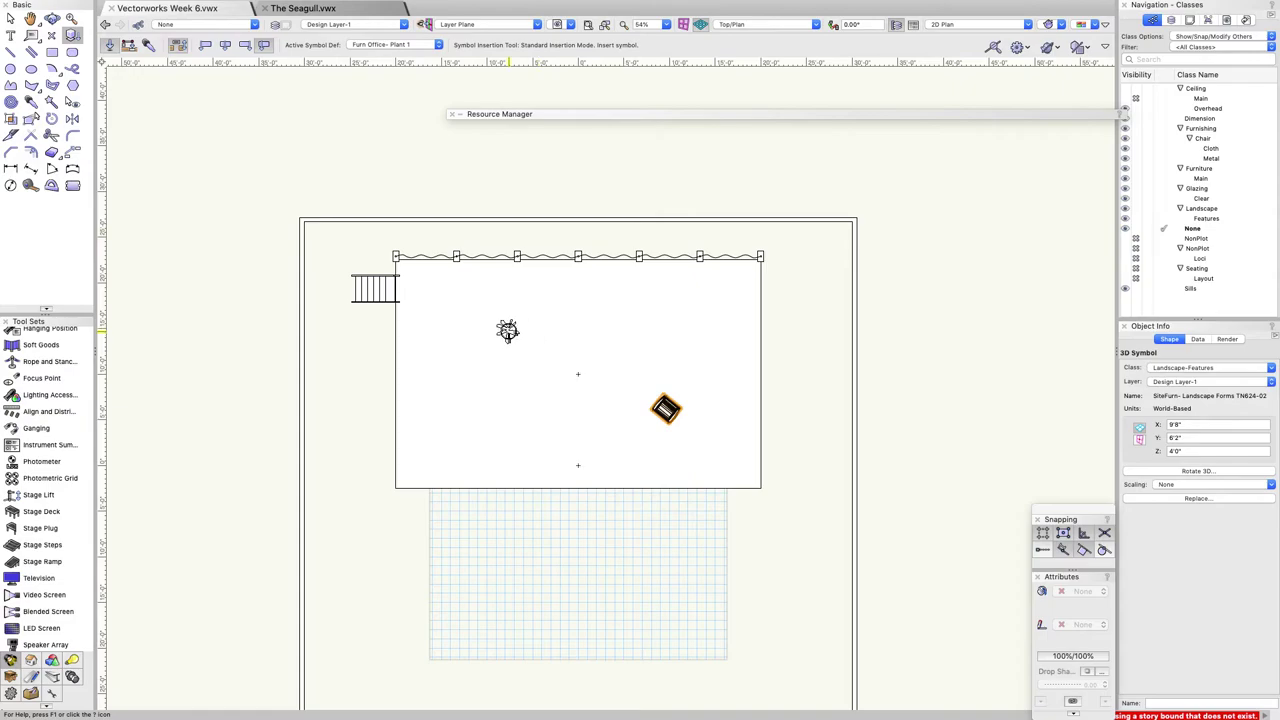
{"action": "left_click", "coordinate": [518, 310]}
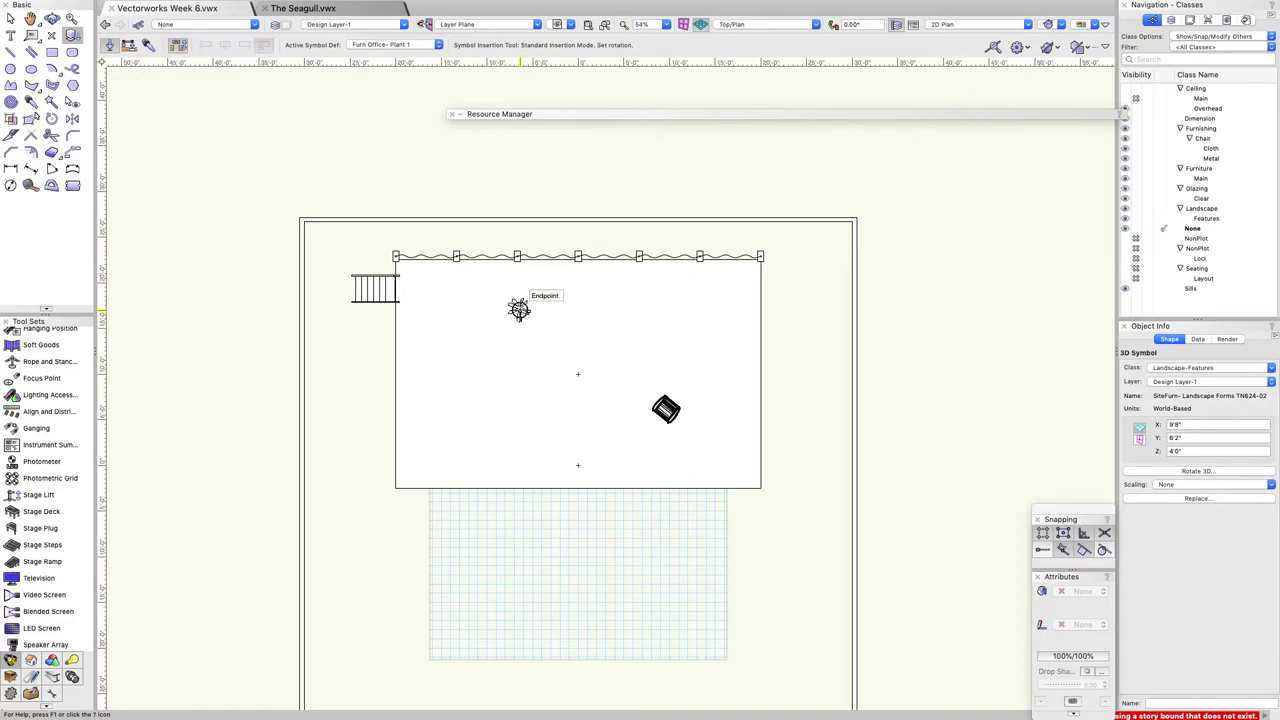
{"action": "left_click", "coordinate": [518, 310]}
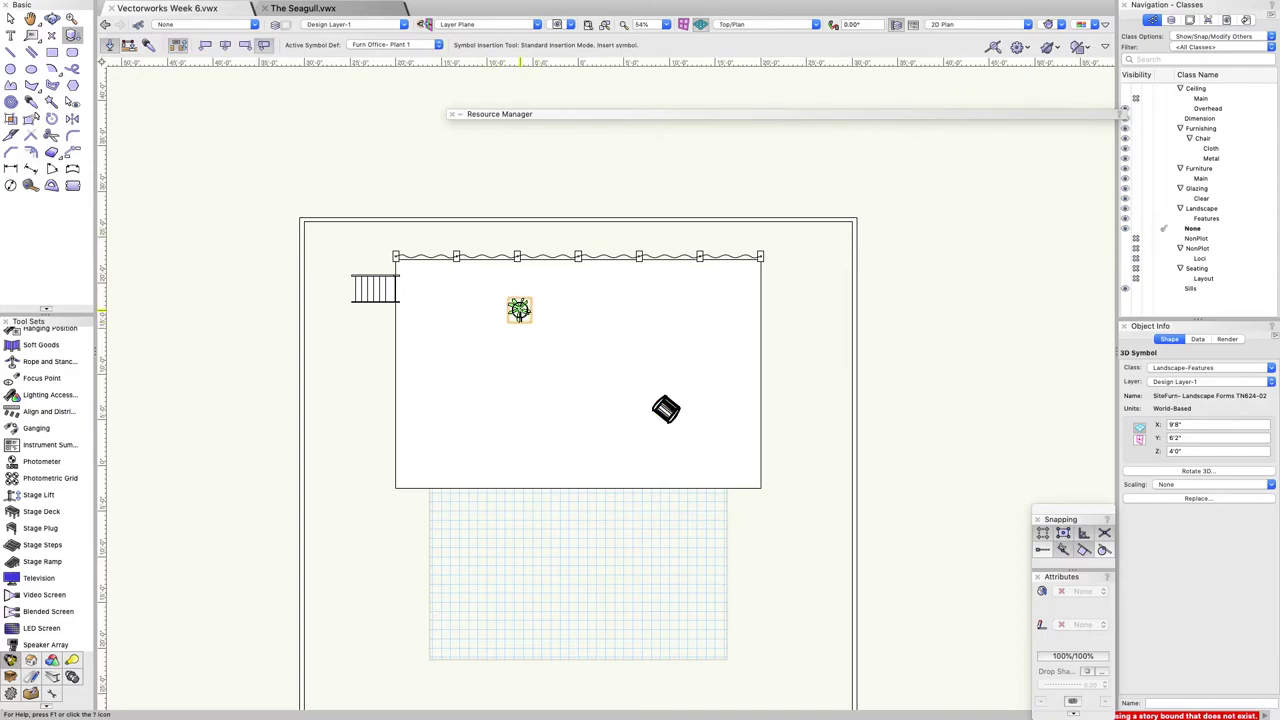
Show the room in 3D and raise the plant to Z 4'0" so it stands on the deck.
{"action": "left_click", "coordinate": [50, 18]}
{"action": "left_click_drag", "start_coordinate": [437, 400], "coordinate": [559, 383]}
{"action": "left_click", "coordinate": [1191, 451]}
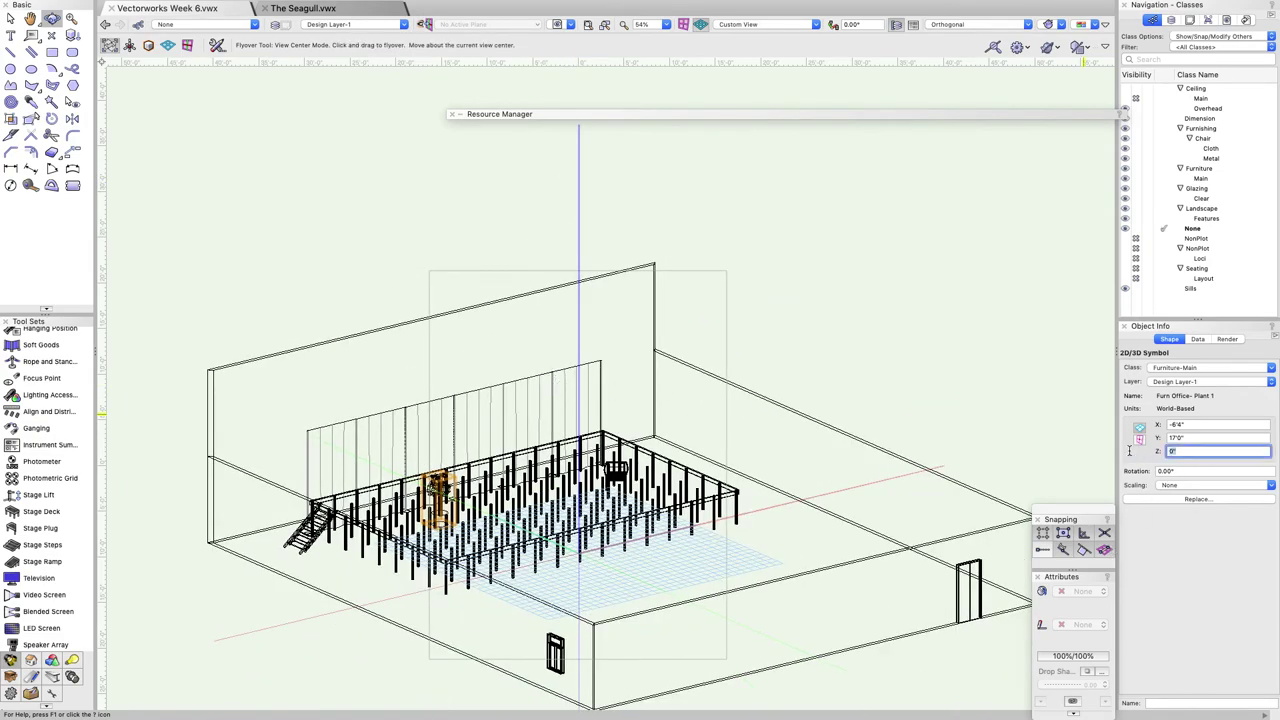
{"action": "key", "text": "Return"}
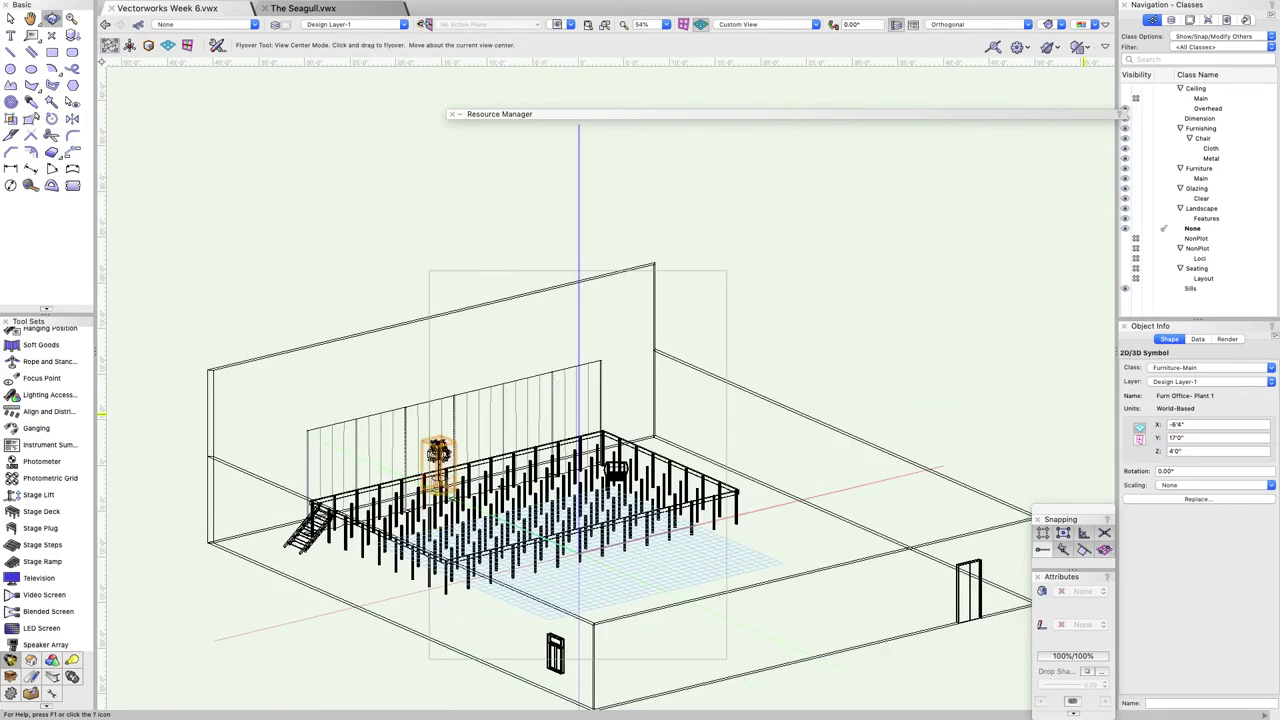
{"action": "left_click_drag", "start_coordinate": [553, 469], "coordinate": [612, 497]}
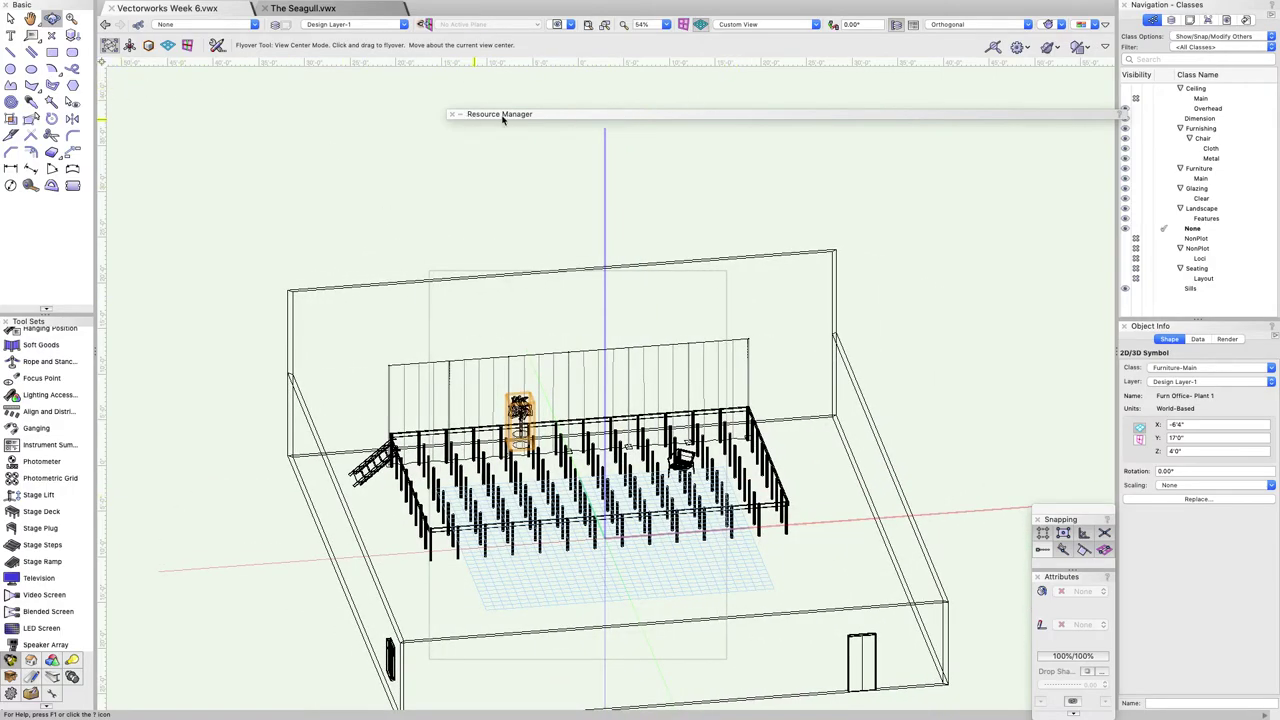
Deselect the plant and render the 3D view in OpenGL.
{"action": "left_click", "coordinate": [10, 18]}
{"action": "left_click", "coordinate": [523, 206]}
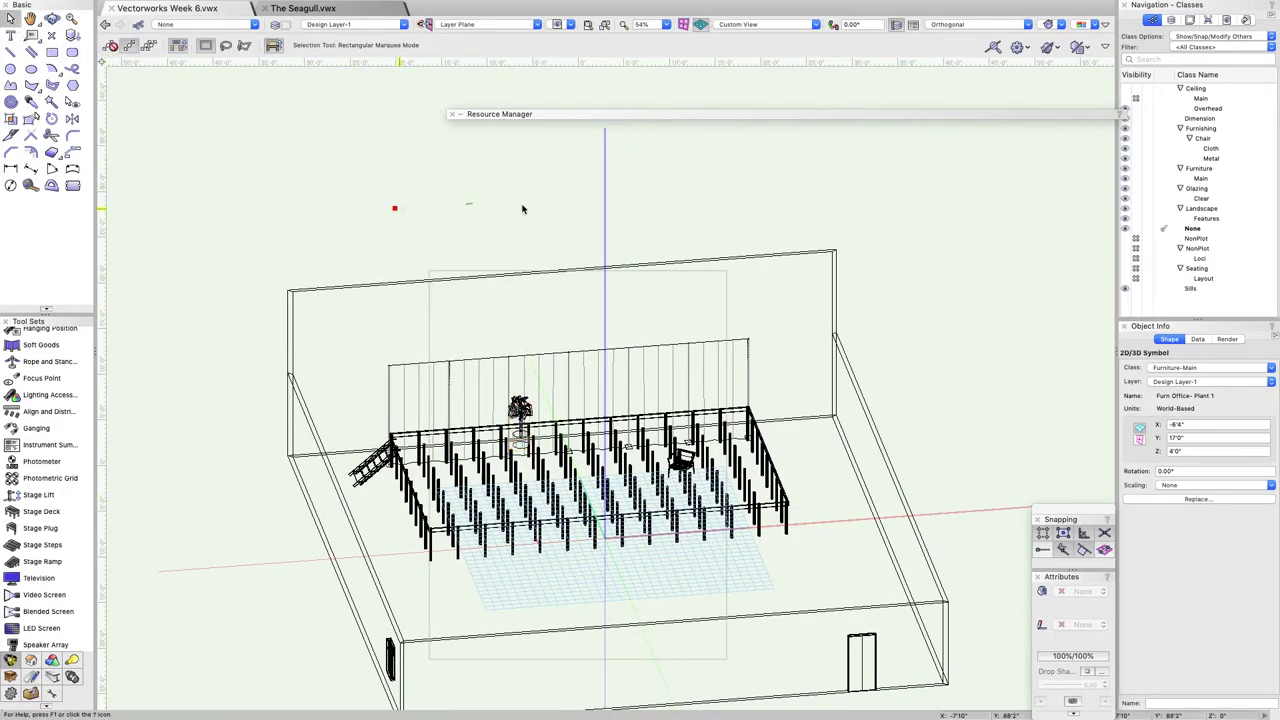
{"action": "left_click", "coordinate": [1046, 28]}
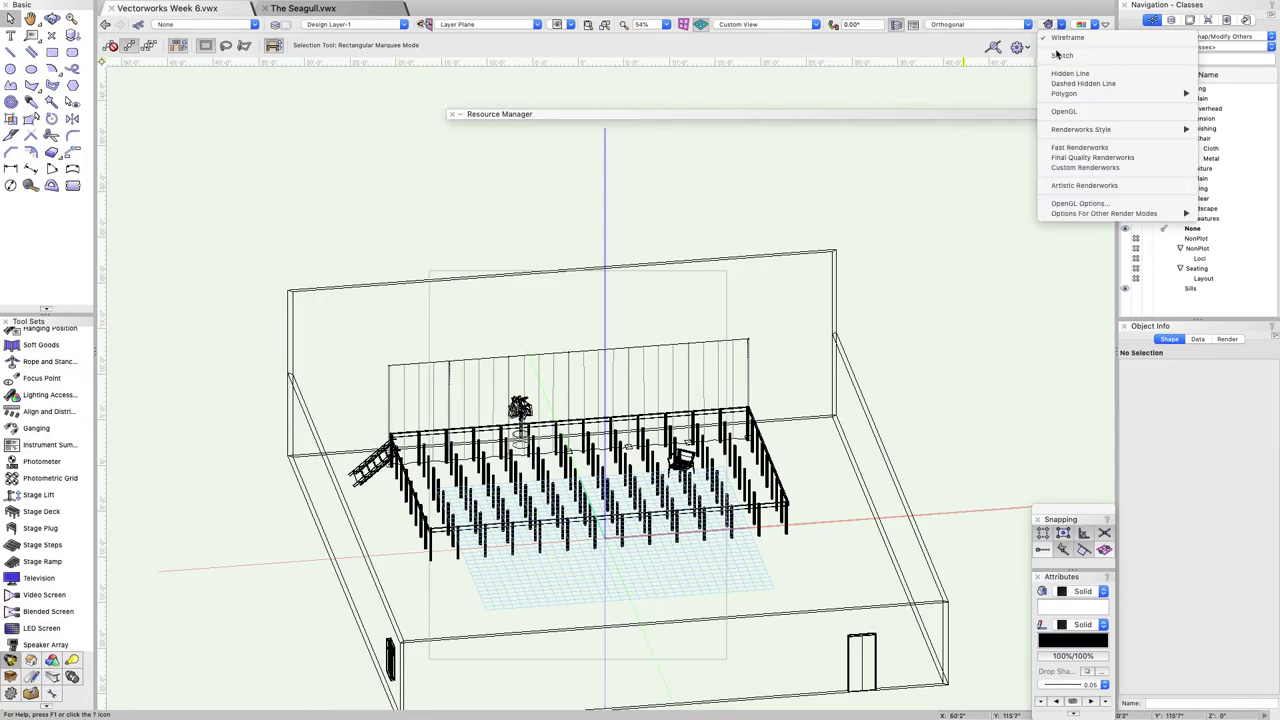
{"action": "left_click", "coordinate": [1066, 114]}
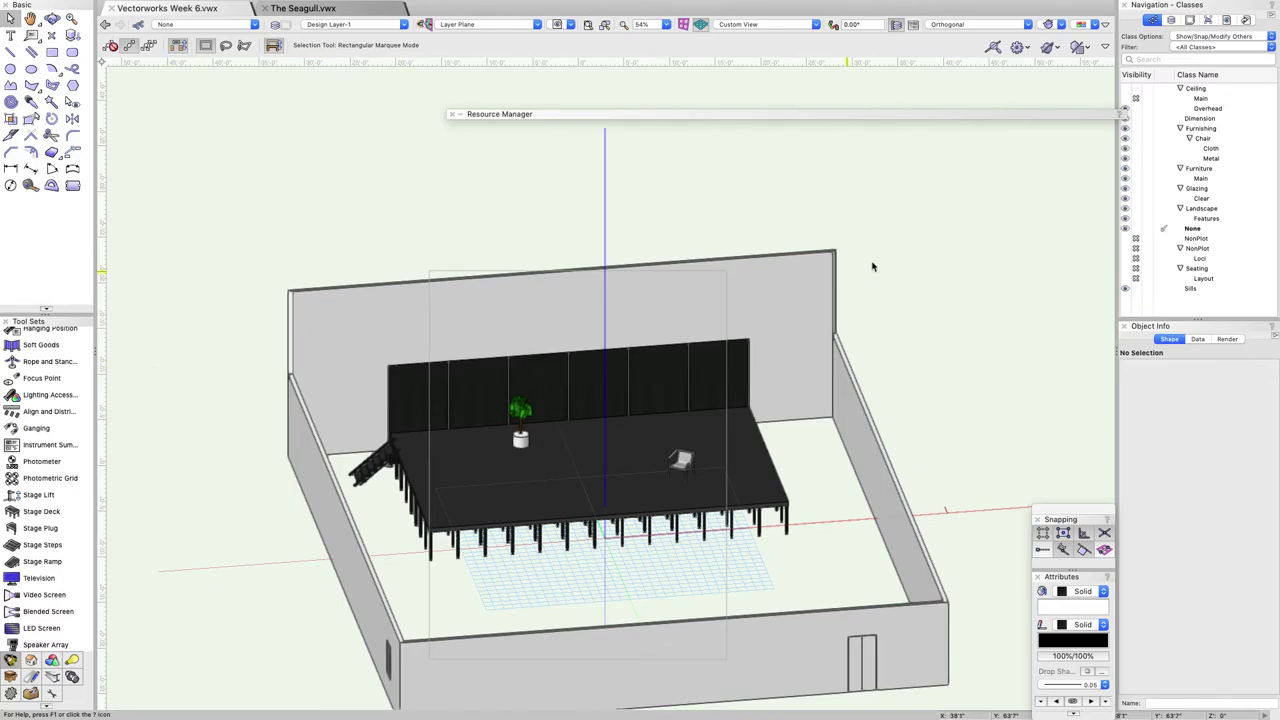
In Top/Plan view, draw a rectangle about 45'2" by 26'10" on the open floor in front of the deck.
{"action": "left_click", "coordinate": [985, 25]}
{"action": "left_click", "coordinate": [990, 40]}
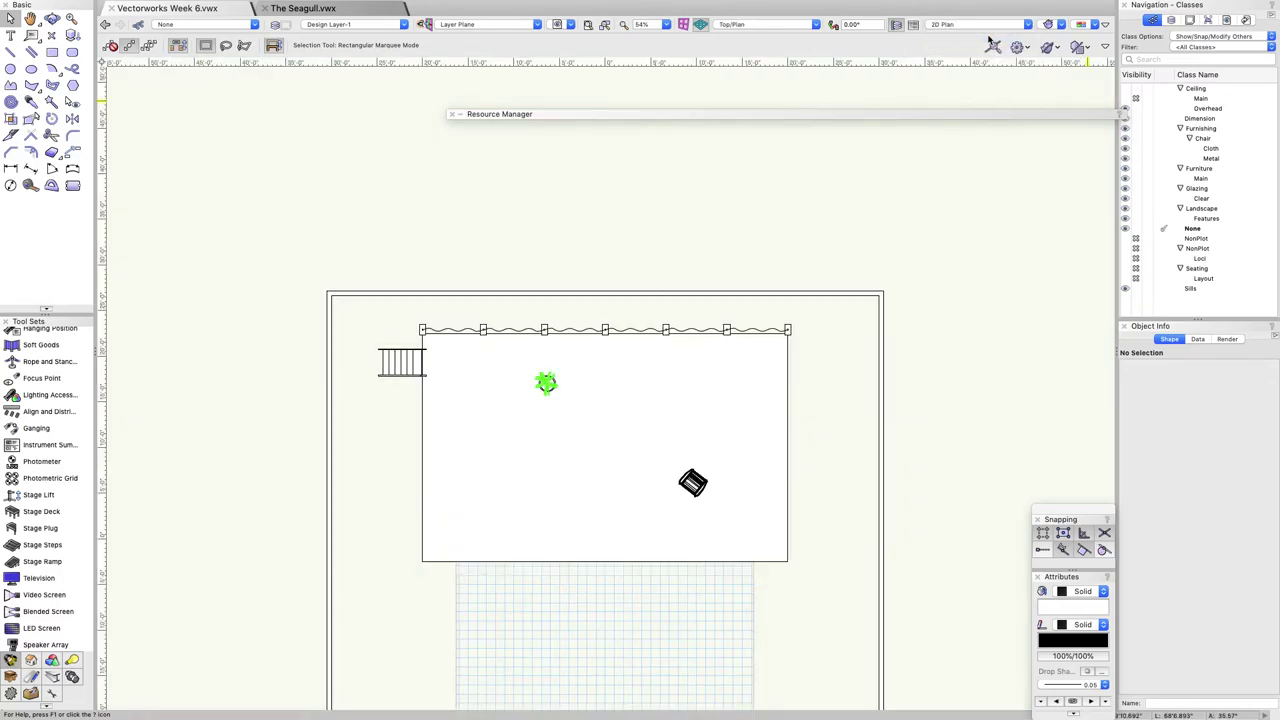
{"action": "scroll", "coordinate": [880, 286], "scroll_direction": "down", "scroll_amount": 3}
{"action": "scroll", "coordinate": [871, 374], "scroll_direction": "up", "scroll_amount": 2}
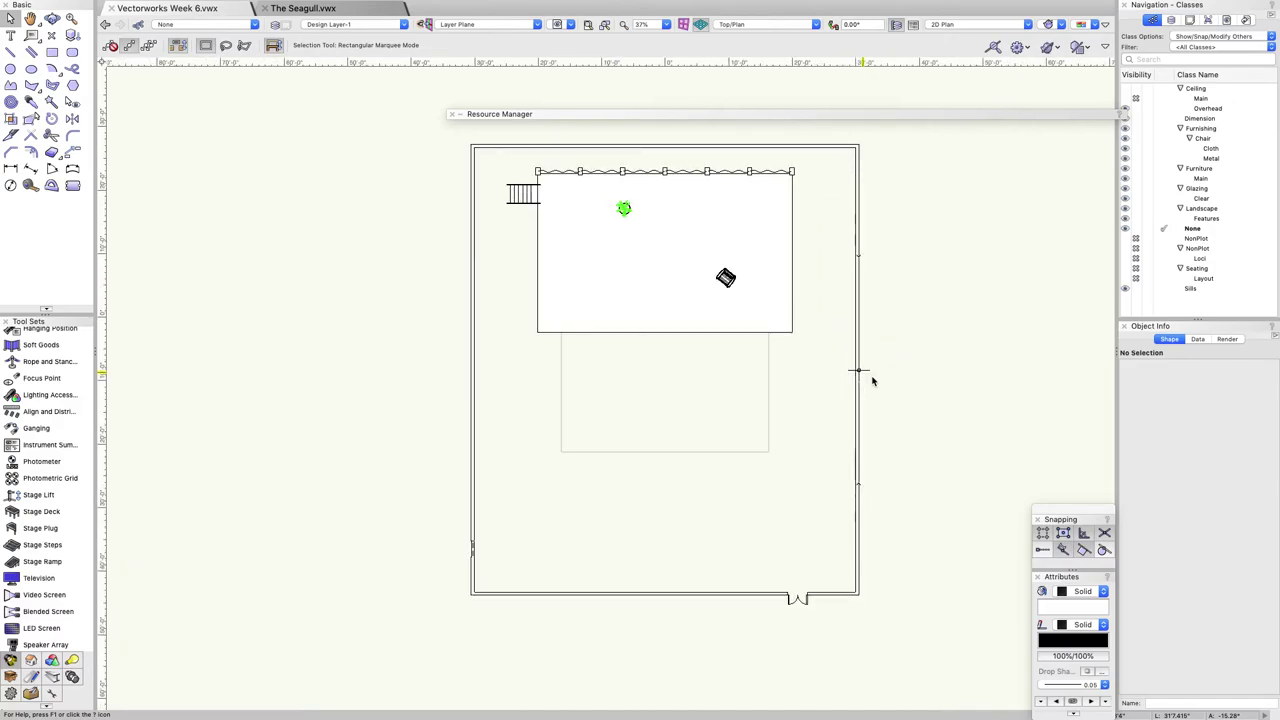
{"action": "left_click", "coordinate": [51, 52]}
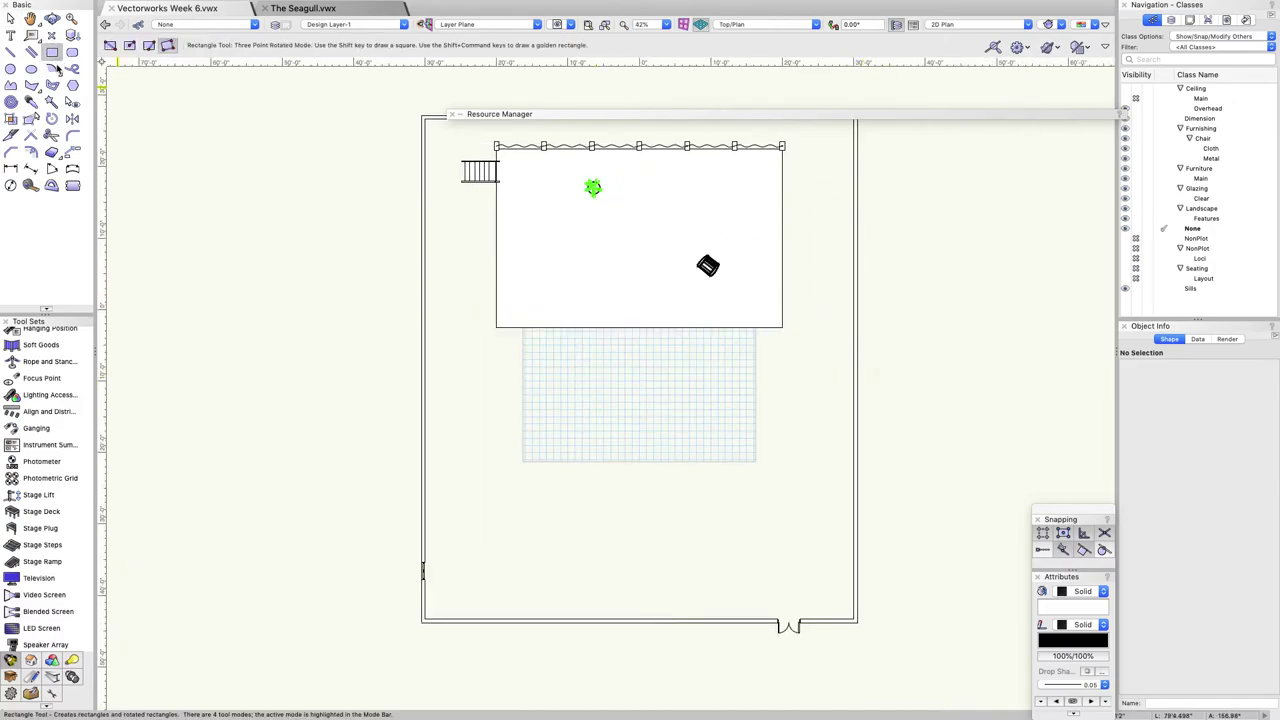
{"action": "left_click", "coordinate": [472, 371]}
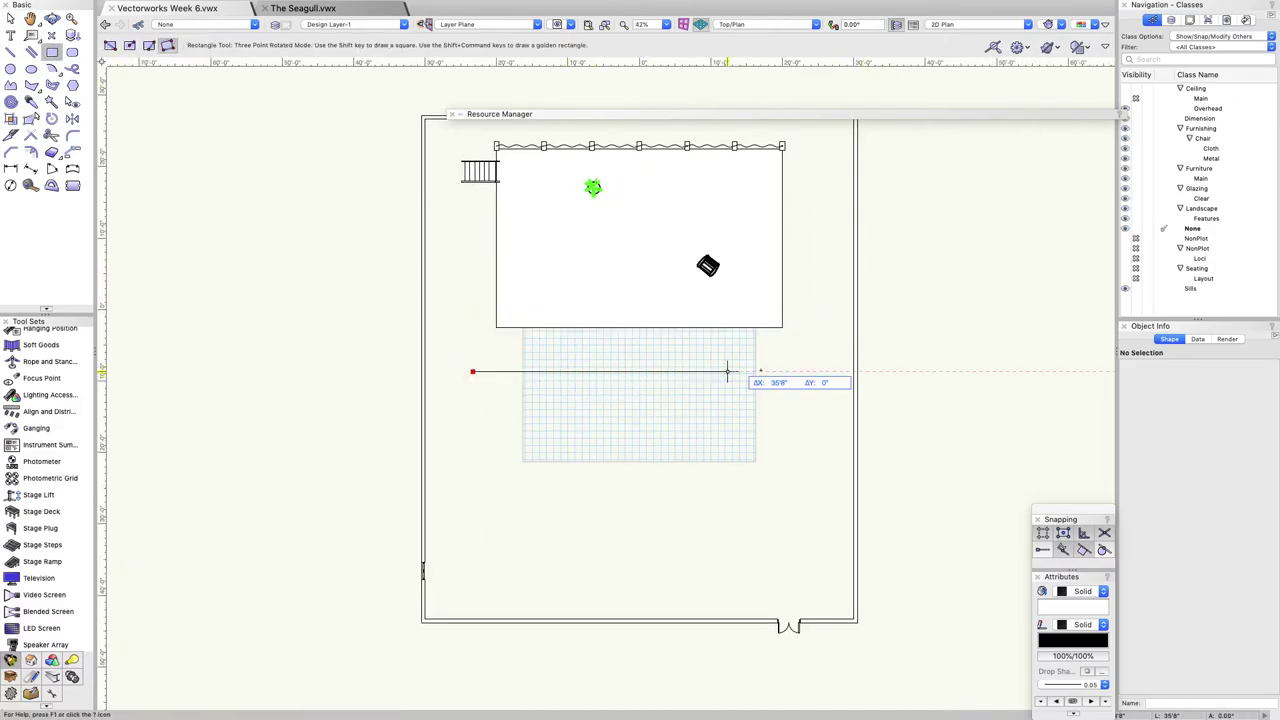
{"action": "left_click", "coordinate": [795, 372]}
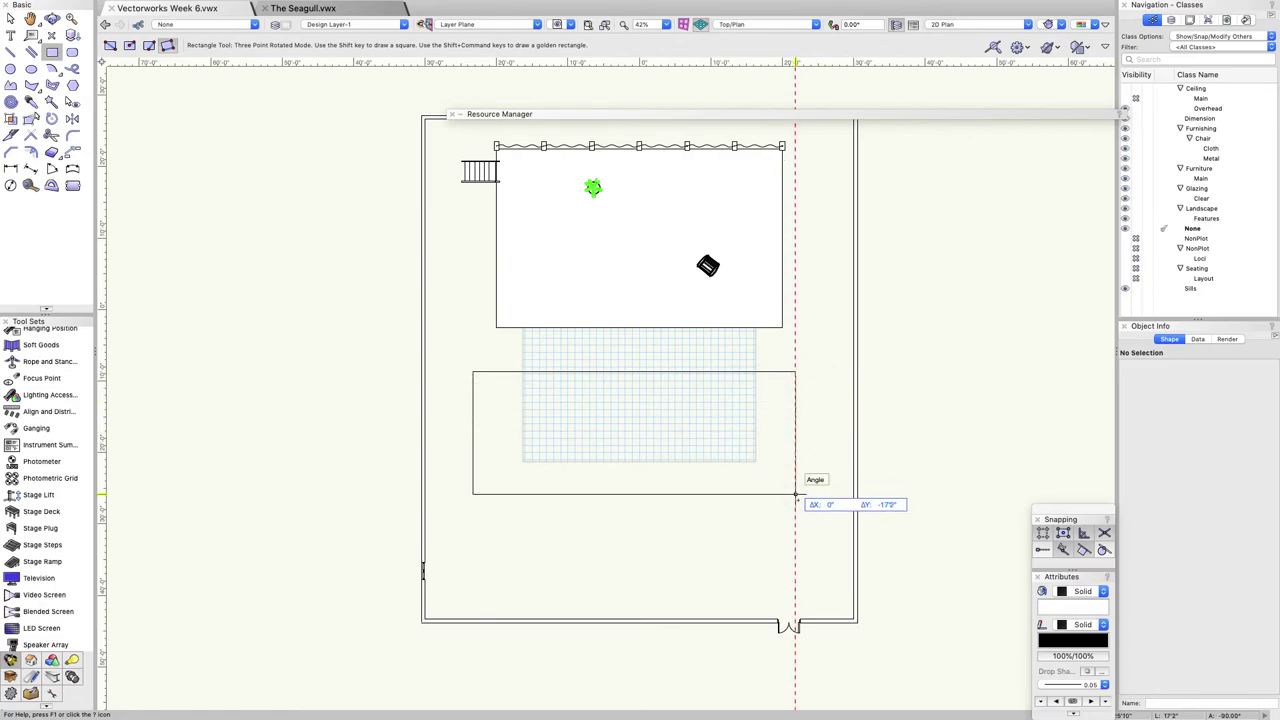
{"action": "left_click", "coordinate": [795, 562]}
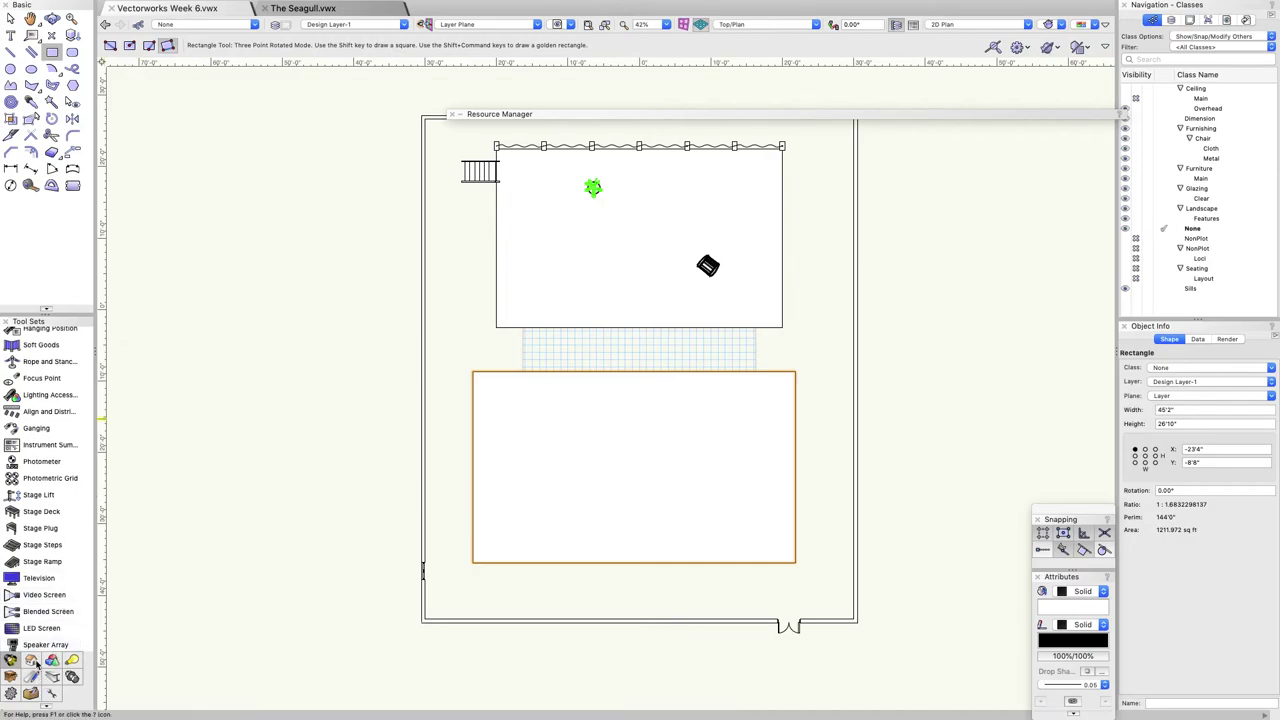
Start a Seating Section from the rectangle drawn on the open floor in front of the deck.
{"action": "scroll", "coordinate": [40, 666], "scroll_direction": "down", "scroll_amount": 5}
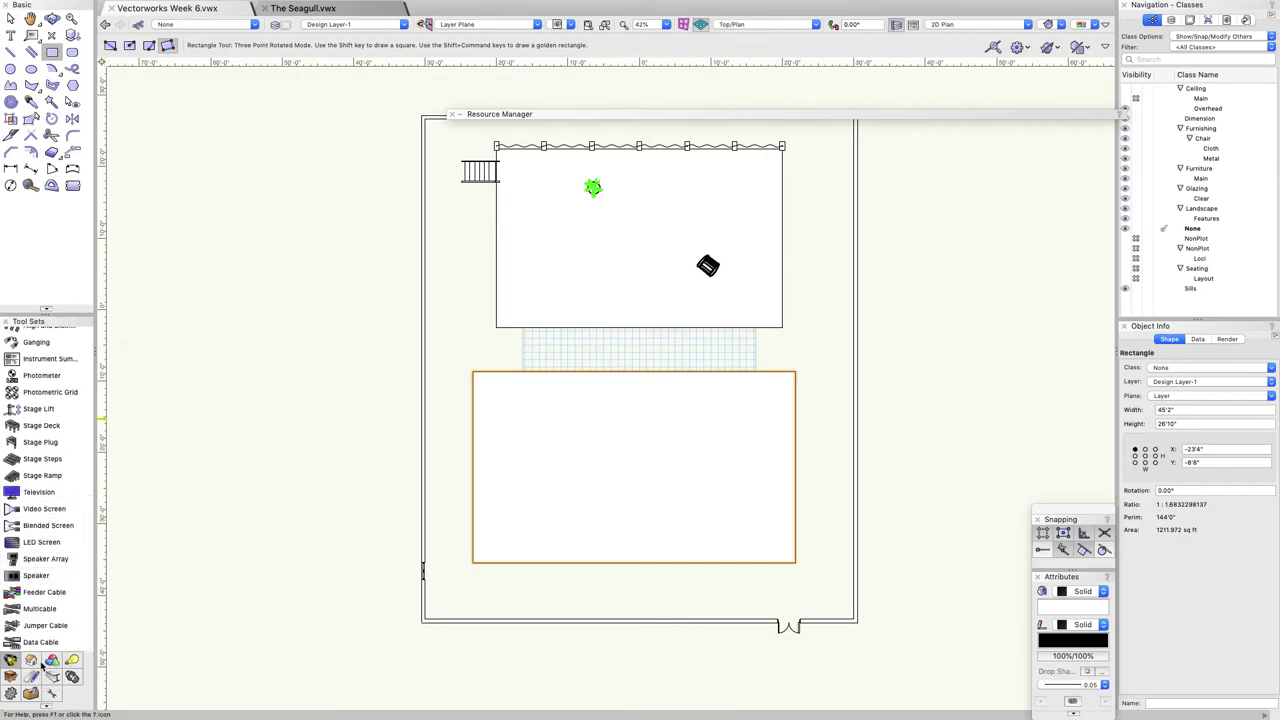
{"action": "left_click", "coordinate": [50, 662]}
{"action": "left_click", "coordinate": [71, 676]}
{"action": "left_click", "coordinate": [71, 660]}
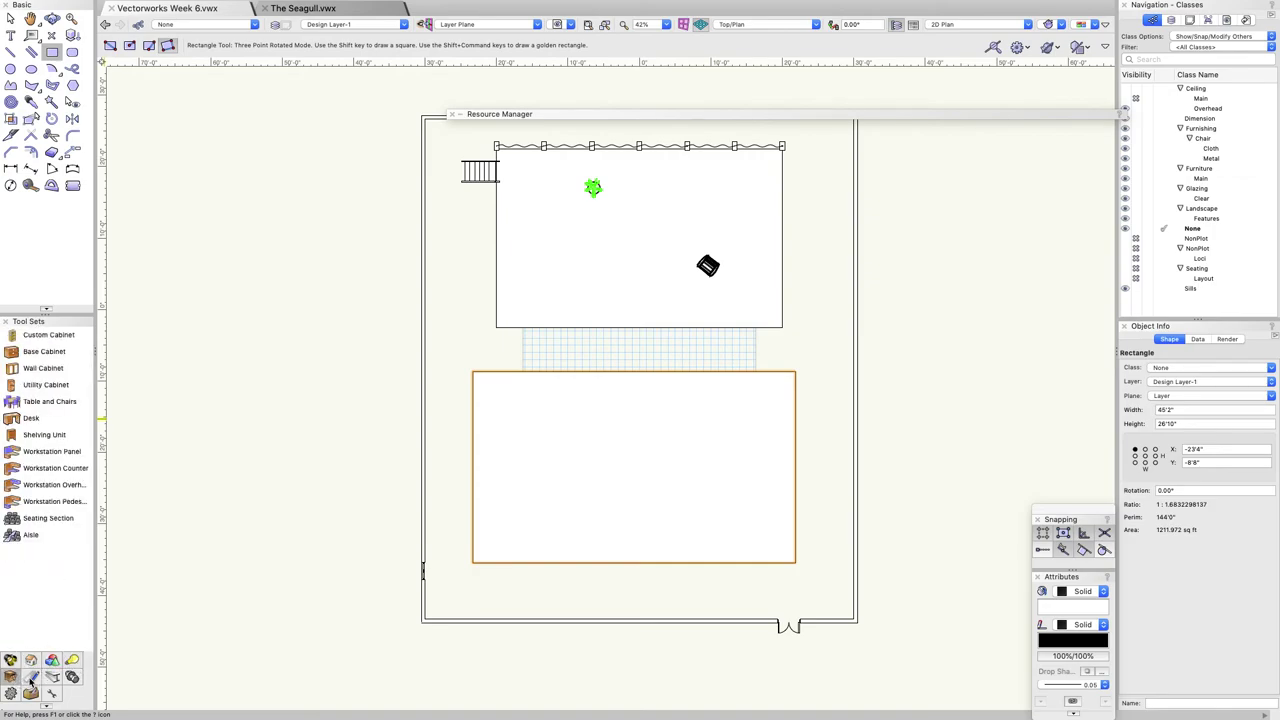
{"action": "left_click", "coordinate": [15, 679]}
{"action": "left_click", "coordinate": [15, 679]}
{"action": "left_click", "coordinate": [46, 520]}
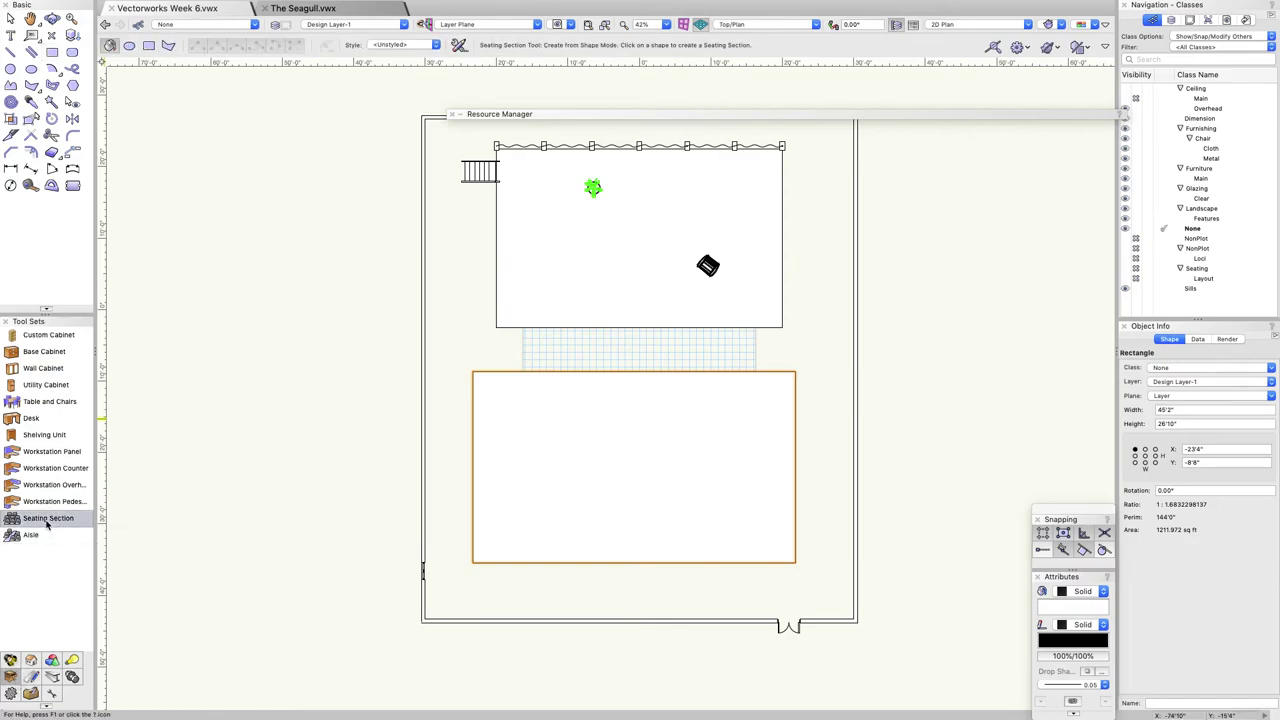
{"action": "left_click", "coordinate": [680, 446]}
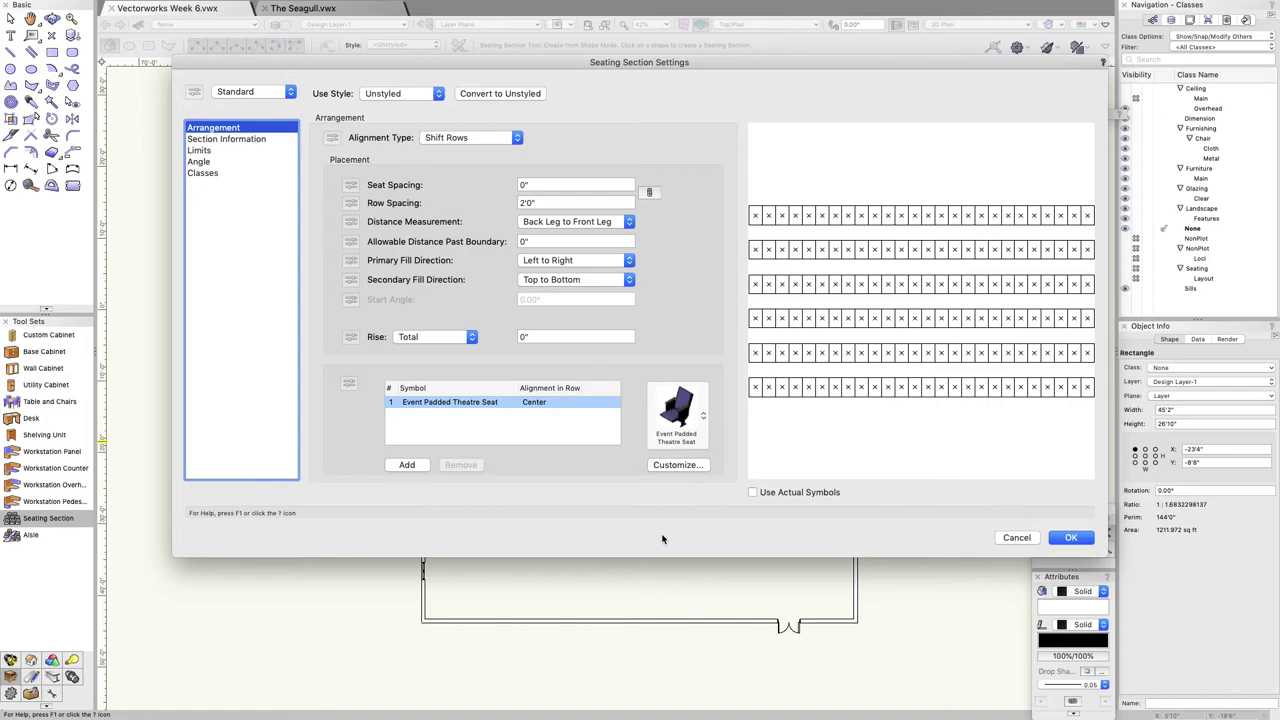
Compare the available seat symbols and choose Event Padded Theatre Seat for the seating section.
{"action": "left_click", "coordinate": [686, 428]}
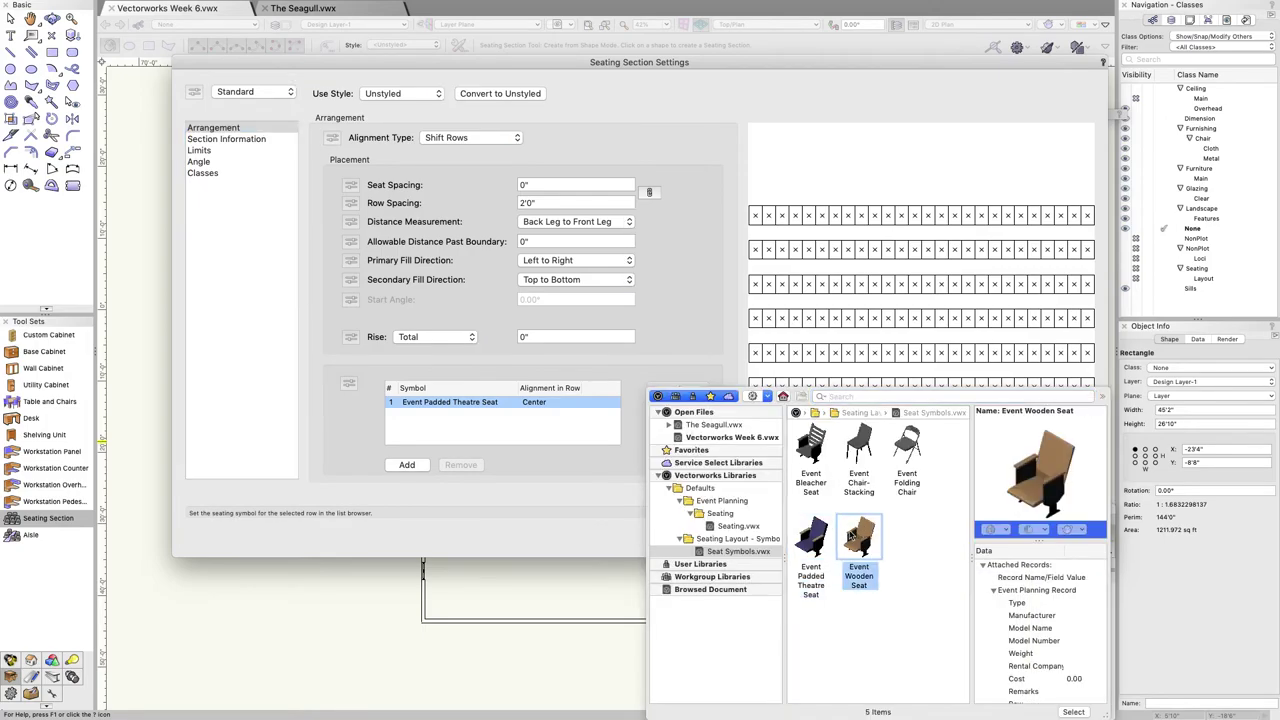
{"action": "left_click", "coordinate": [855, 450]}
{"action": "left_click", "coordinate": [813, 450]}
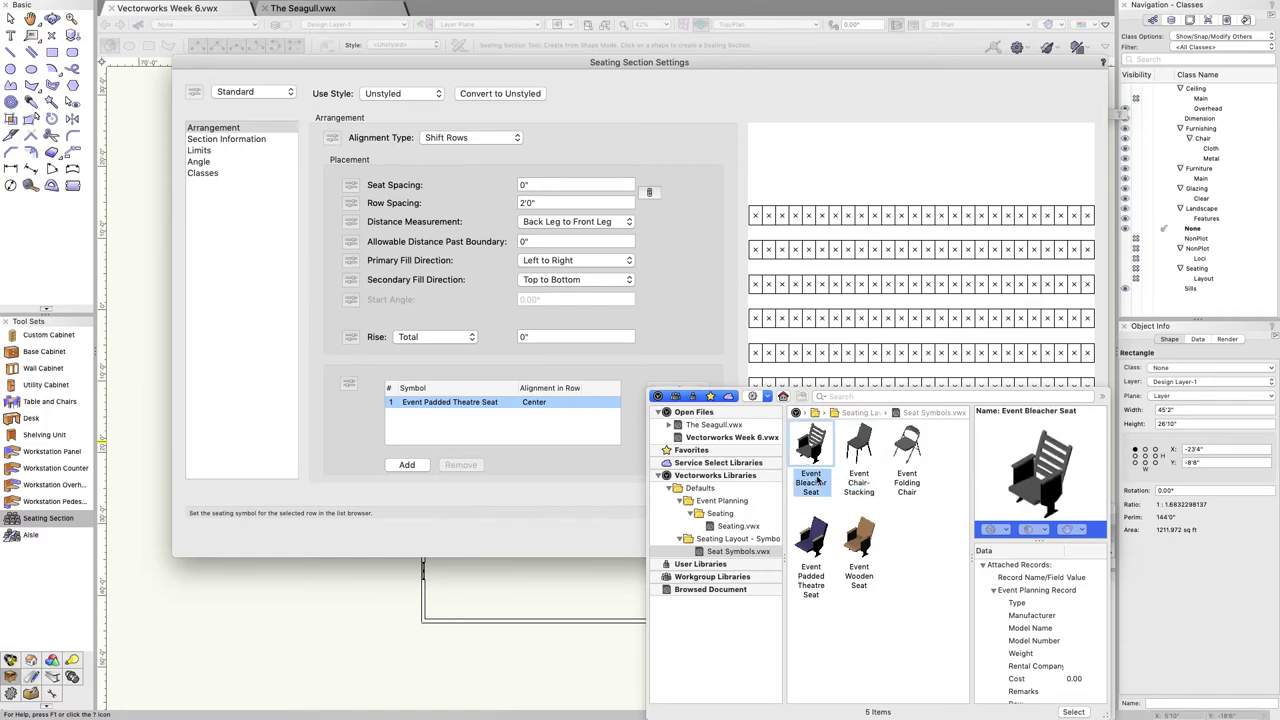
{"action": "left_click", "coordinate": [810, 537]}
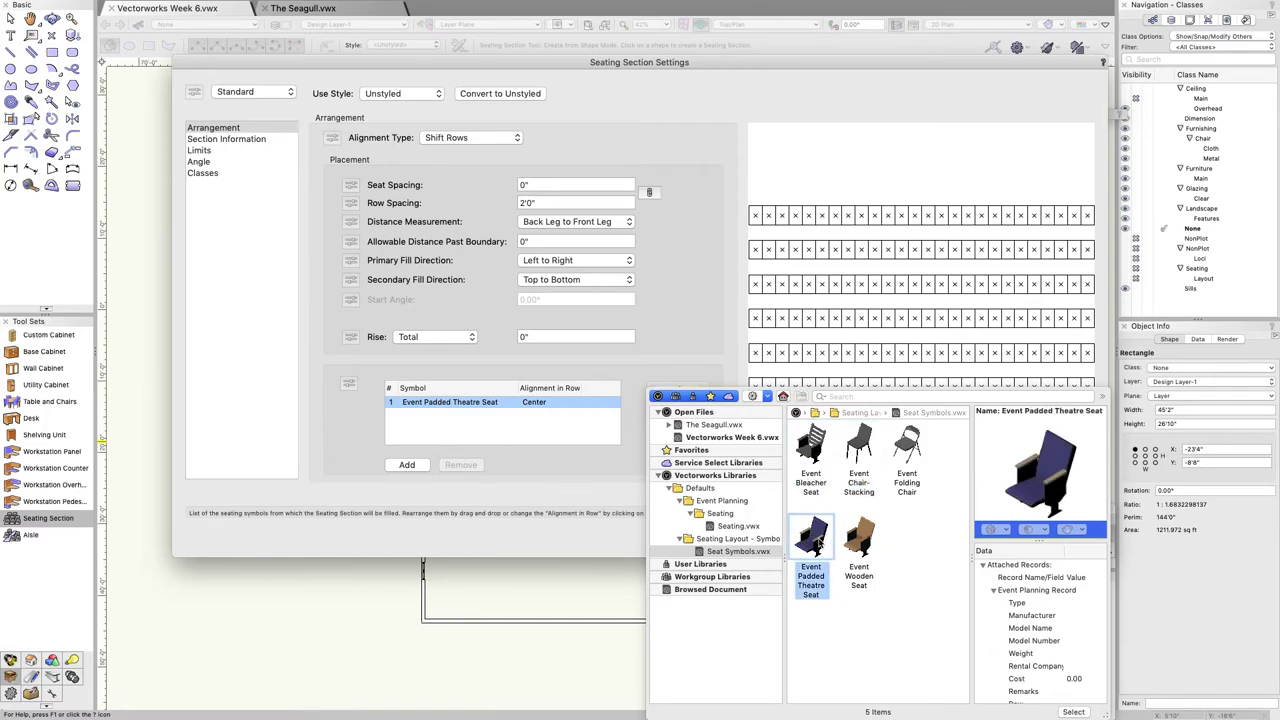
{"action": "double_click", "coordinate": [820, 541]}
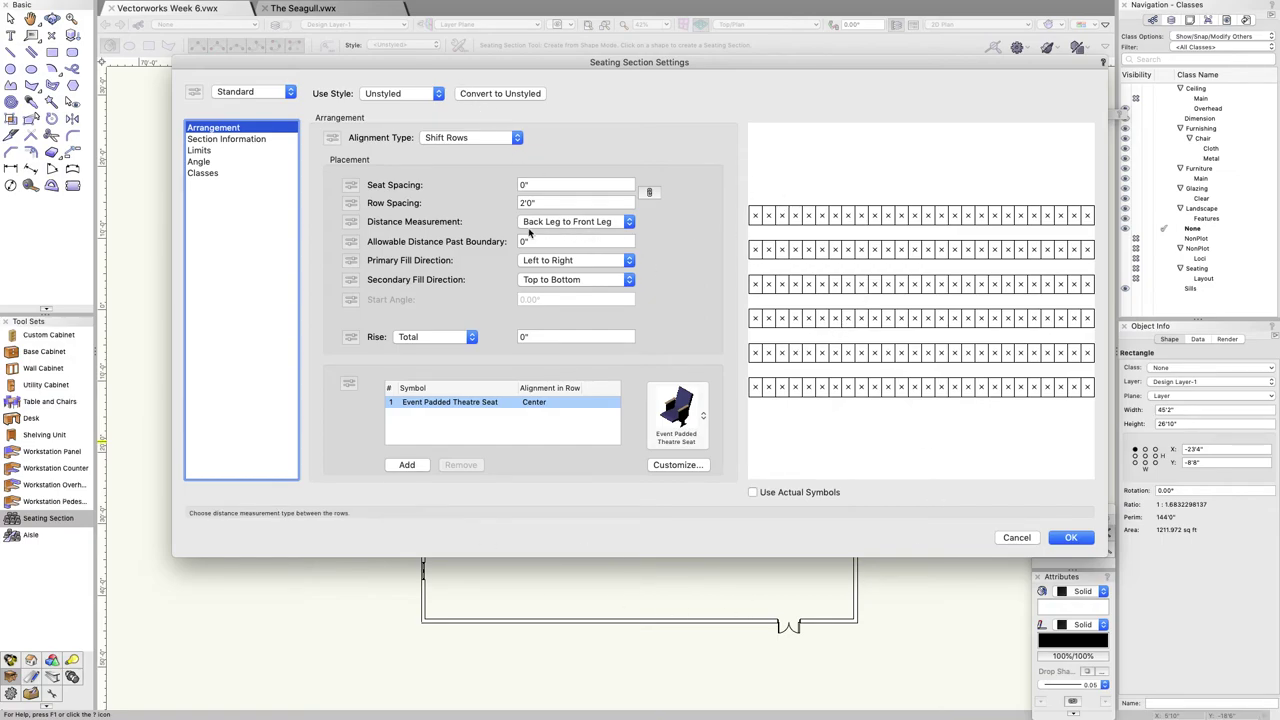
Briefly preview the seating layout with its actual symbols and create the seating section.
{"action": "left_click", "coordinate": [754, 493]}
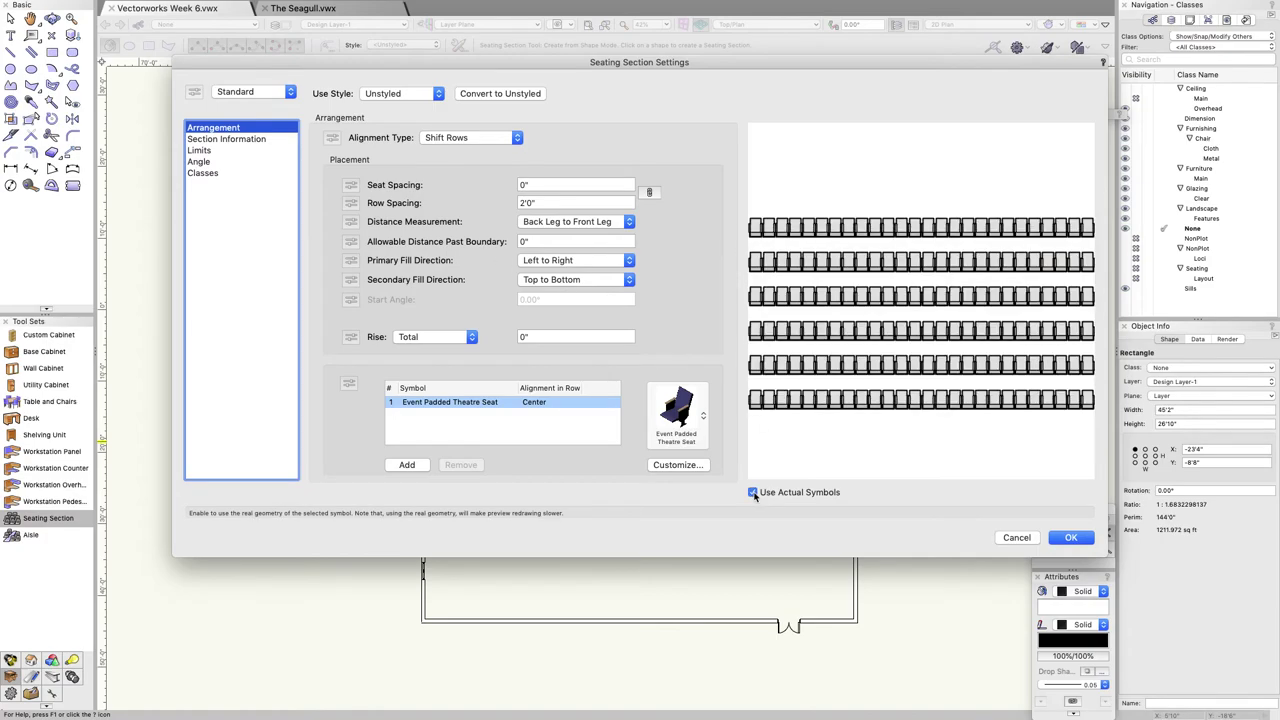
{"action": "left_click", "coordinate": [754, 493]}
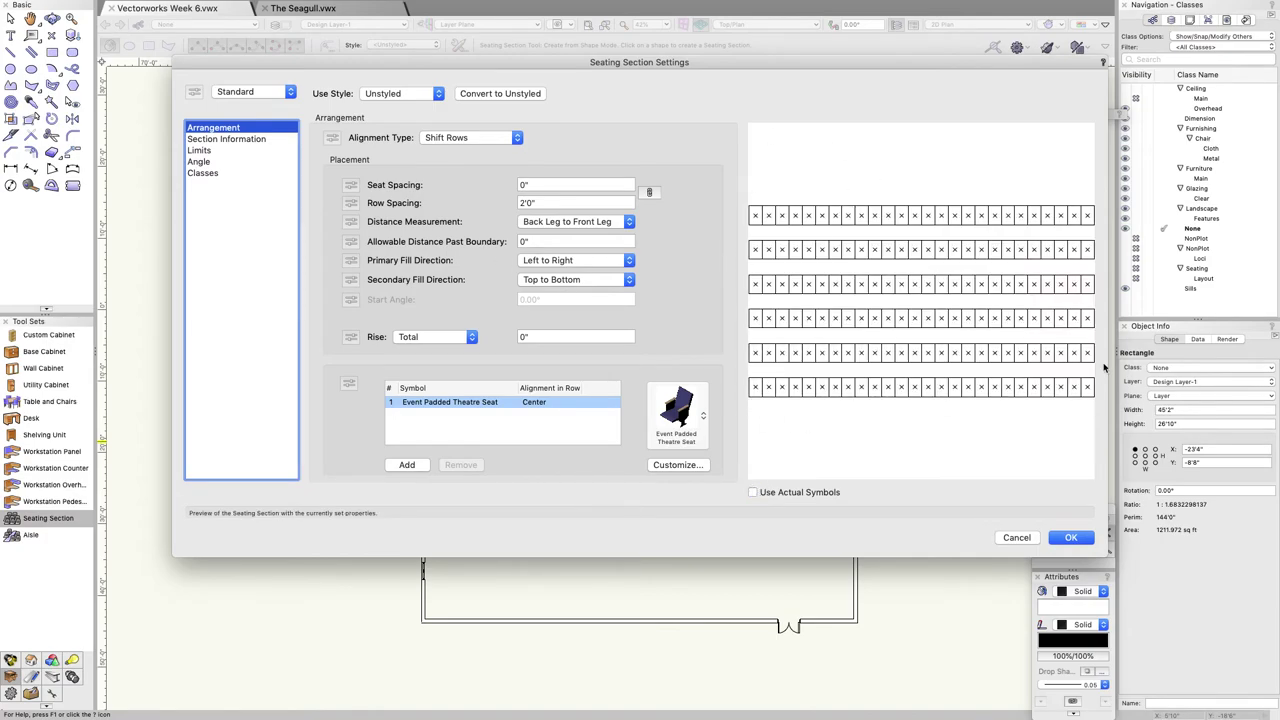
{"action": "left_click", "coordinate": [1071, 538]}
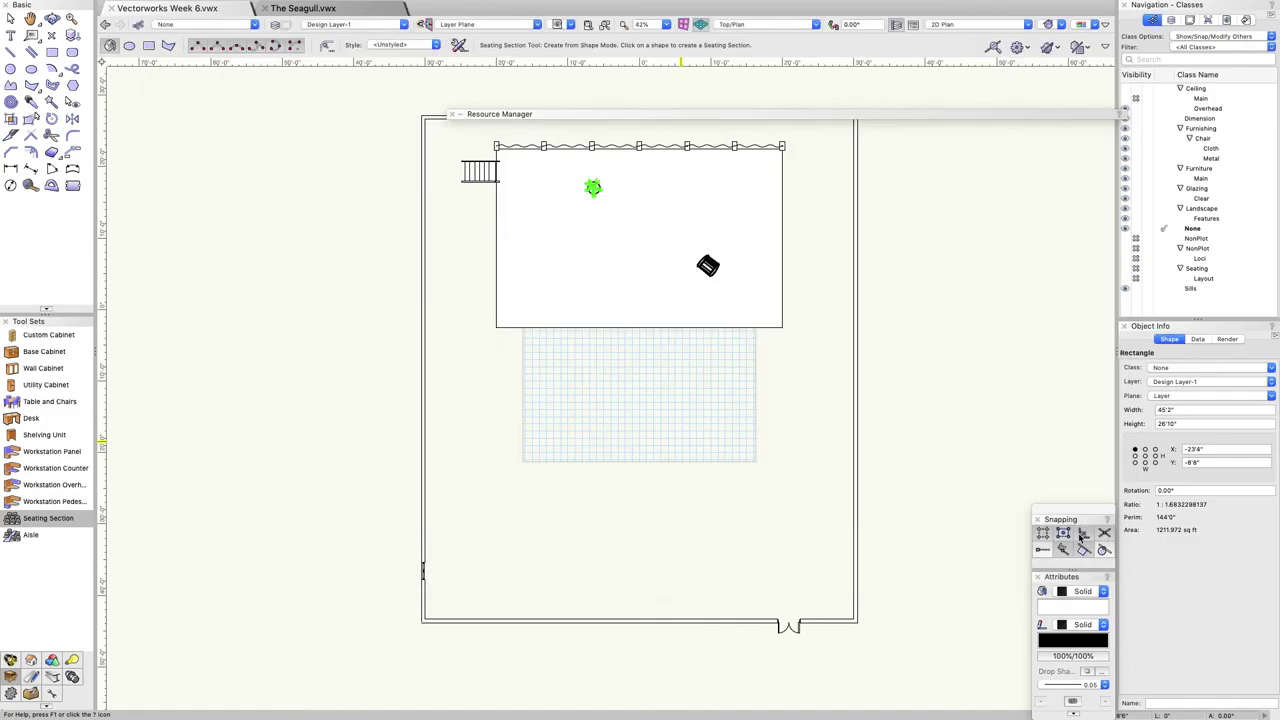
Check the new seating rows in 3D and return to Top/Plan view, leaving the stage deck in its original place.
{"action": "left_click", "coordinate": [51, 18]}
{"action": "left_click_drag", "start_coordinate": [486, 354], "coordinate": [521, 460]}
{"action": "left_click", "coordinate": [958, 27]}
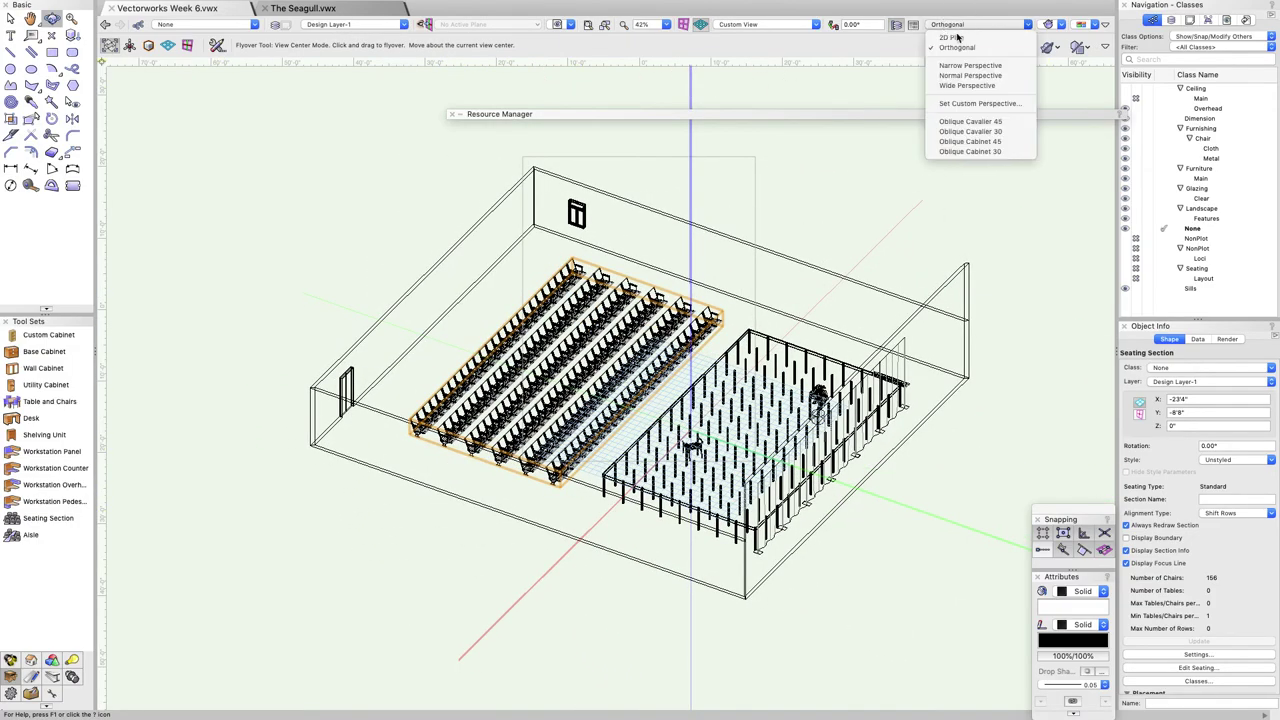
{"action": "left_click", "coordinate": [957, 37]}
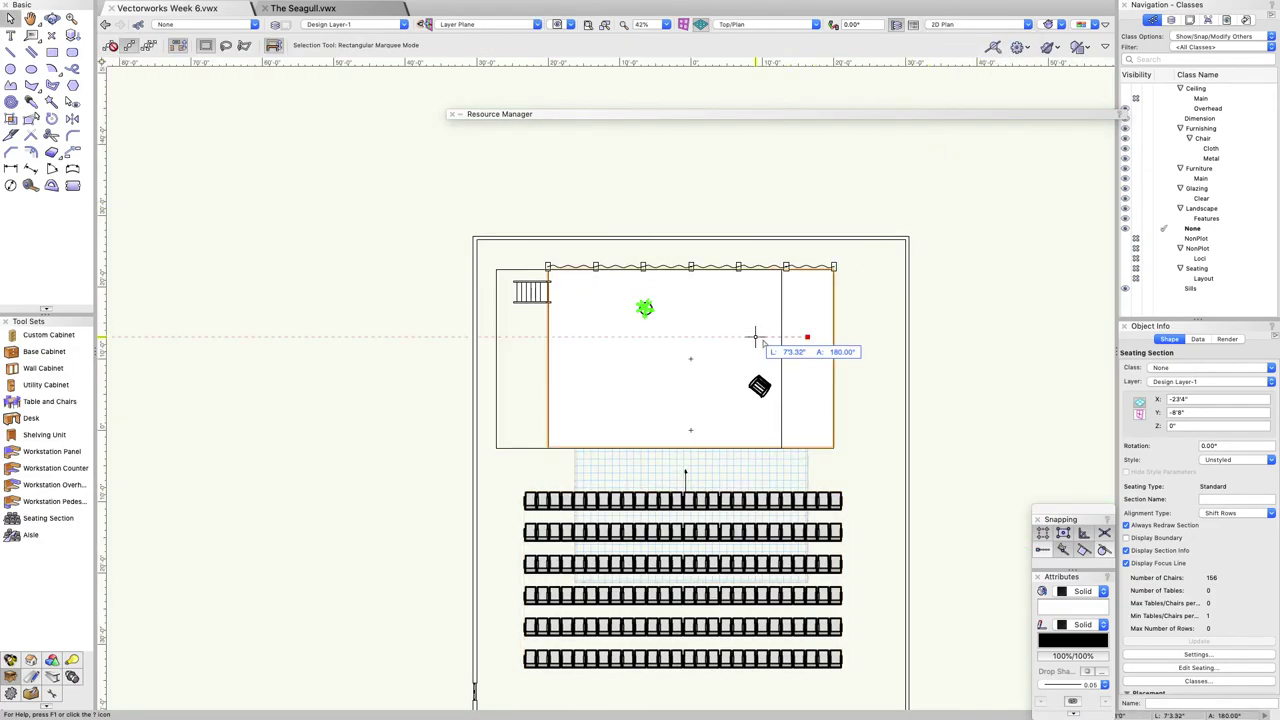
{"action": "left_click_drag", "start_coordinate": [757, 337], "coordinate": [823, 334]}
{"action": "left_click", "coordinate": [823, 333]}
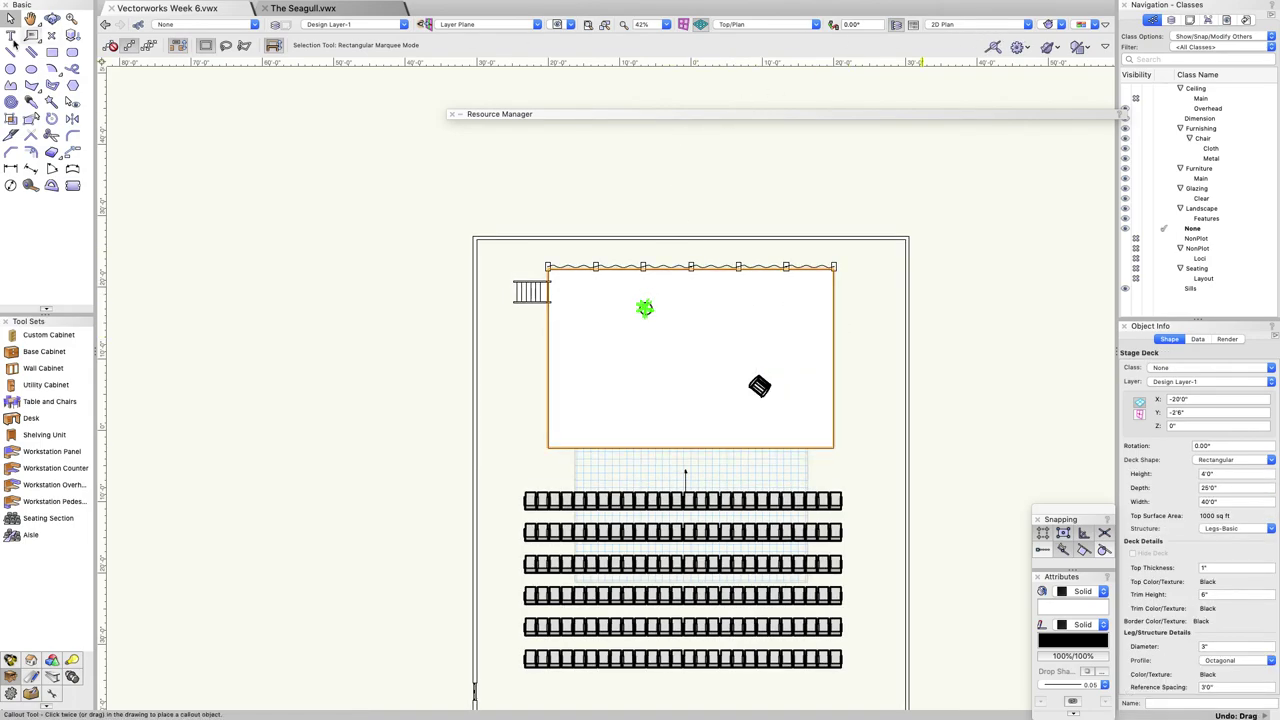
Show the whole room in a 3D view rendered in OpenGL, facing the stage from behind the seating, and deselect the stage deck.
{"action": "left_click", "coordinate": [51, 18]}
{"action": "left_click_drag", "start_coordinate": [650, 395], "coordinate": [976, 93]}
{"action": "left_click", "coordinate": [1048, 25]}
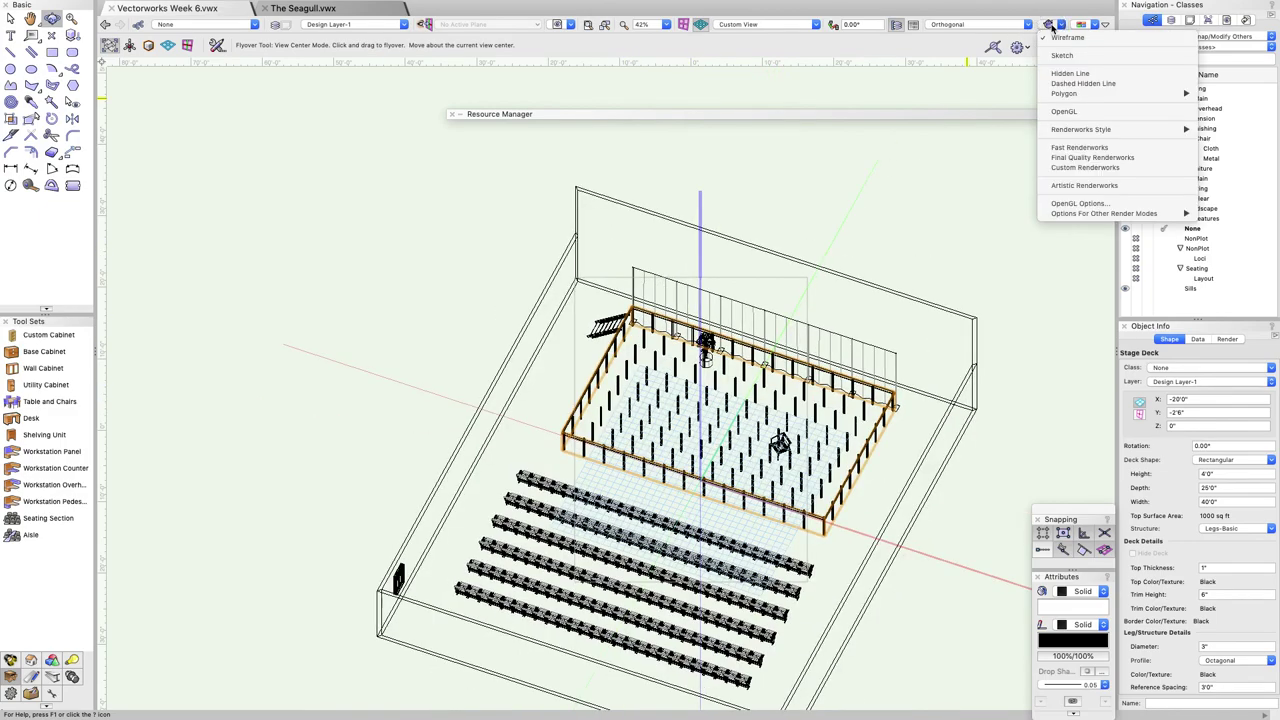
{"action": "left_click", "coordinate": [1080, 108]}
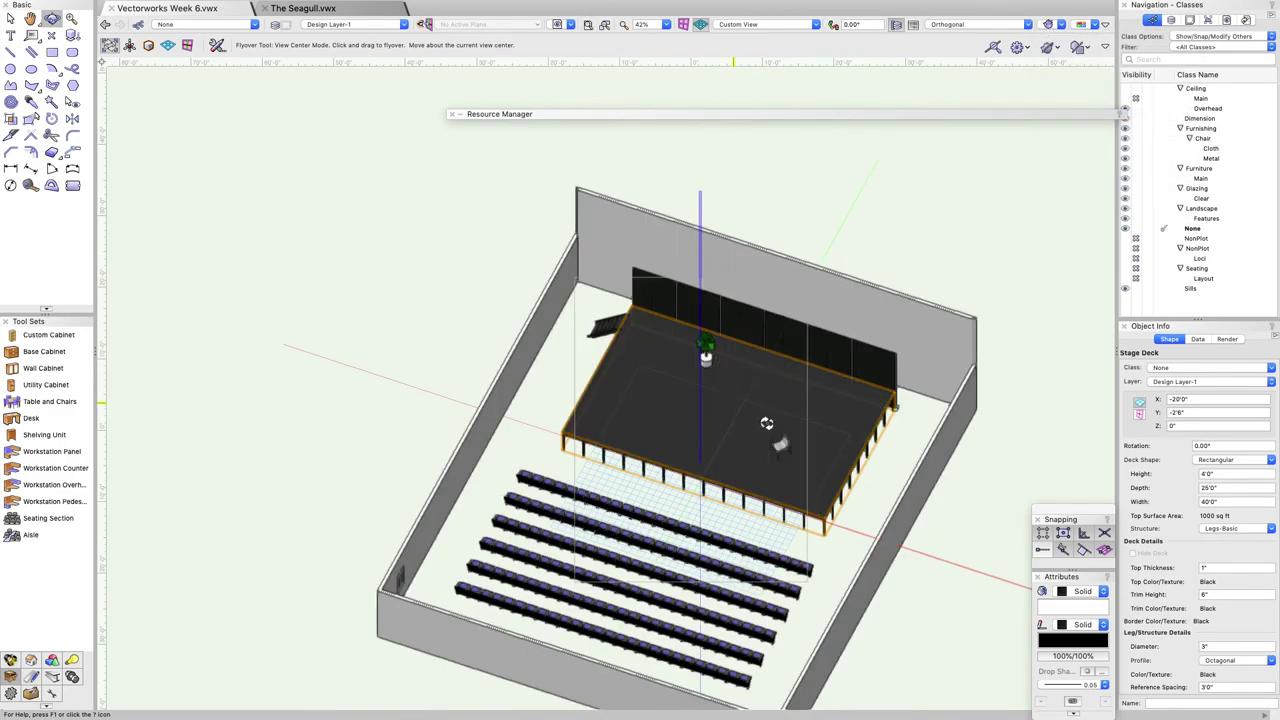
{"action": "mouse_move", "coordinate": [767, 423]}
{"action": "left_mouse_down"}
{"action": "mouse_move", "coordinate": [434, 377]}
{"action": "mouse_move", "coordinate": [754, 392]}
{"action": "mouse_move", "coordinate": [400, 398]}
{"action": "mouse_move", "coordinate": [503, 411]}
{"action": "mouse_move", "coordinate": [637, 375]}
{"action": "mouse_move", "coordinate": [723, 326]}
{"action": "mouse_move", "coordinate": [823, 294]}
{"action": "mouse_move", "coordinate": [766, 443]}
{"action": "mouse_move", "coordinate": [454, 426]}
{"action": "mouse_move", "coordinate": [383, 443]}
{"action": "mouse_move", "coordinate": [262, 381]}
{"action": "mouse_move", "coordinate": [660, 489]}
{"action": "mouse_move", "coordinate": [777, 411]}
{"action": "mouse_move", "coordinate": [760, 360]}
{"action": "mouse_move", "coordinate": [723, 363]}
{"action": "mouse_move", "coordinate": [617, 443]}
{"action": "mouse_move", "coordinate": [579, 446]}
{"action": "mouse_move", "coordinate": [531, 429]}
{"action": "mouse_move", "coordinate": [541, 392]}
{"action": "left_mouse_up"}
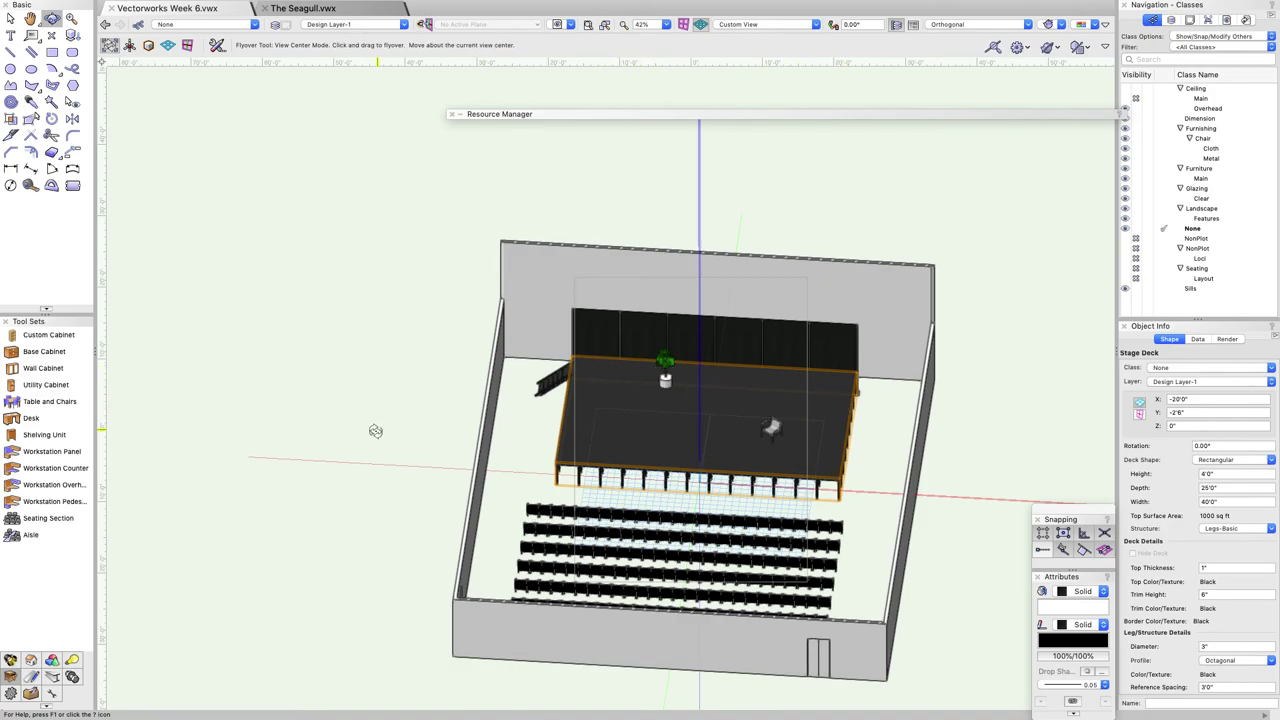
{"action": "key", "text": "x"}
{"action": "left_click", "coordinate": [355, 270]}
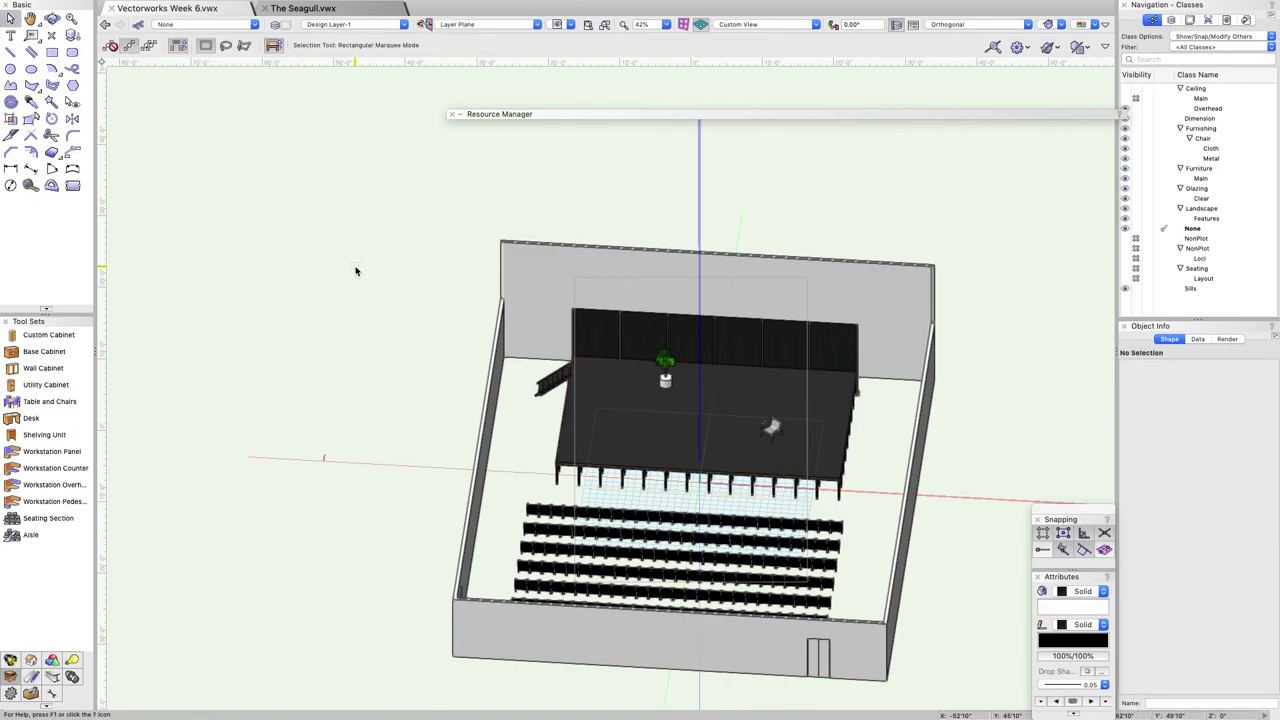